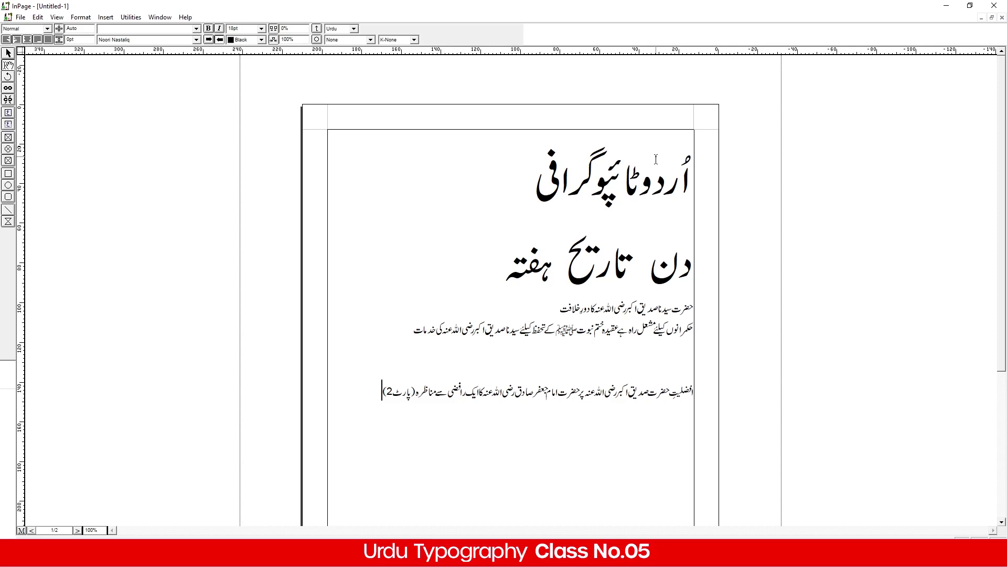
Step: Duplicate the heading "اُردو ٹائپوگرافی" onto a new line directly below it
{"action": "left_click_drag", "start_coordinate": [508, 187], "coordinate": [785, 195]}
{"action": "left_click_drag", "start_coordinate": [524, 189], "coordinate": [737, 167]}
{"action": "key", "text": "ctrl+c"}
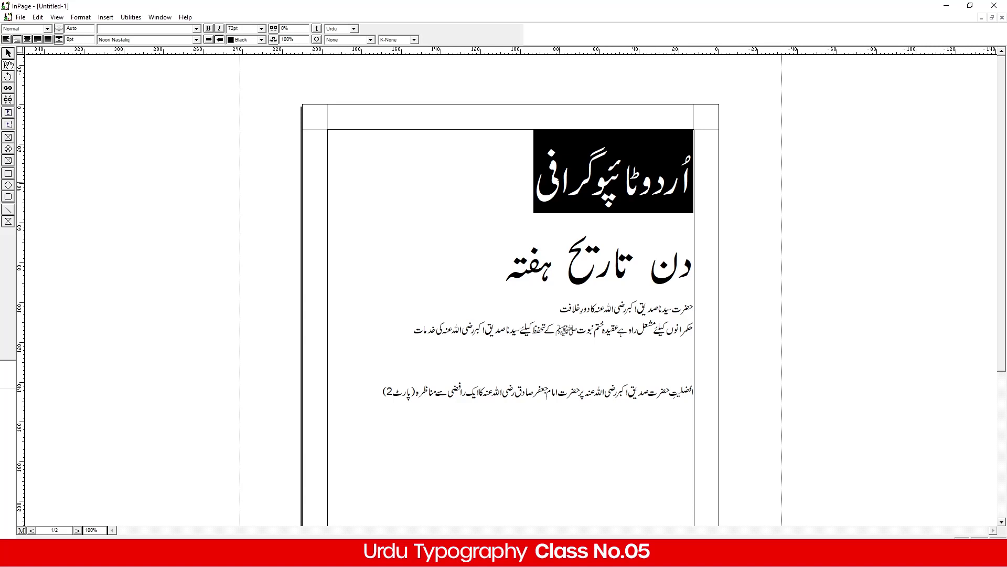
{"action": "left_click", "coordinate": [498, 184]}
{"action": "key", "text": "Return"}
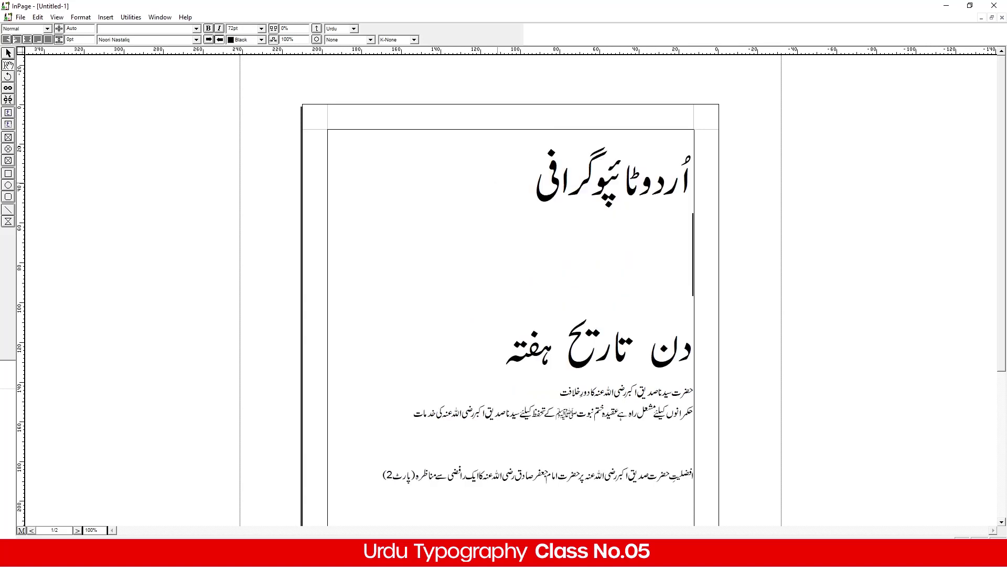
{"action": "key", "text": "ctrl+v"}
Step: Try out fonts on the second heading line and settle on AA Sameer Armaa unicode
{"action": "left_click_drag", "start_coordinate": [522, 265], "coordinate": [711, 270]}
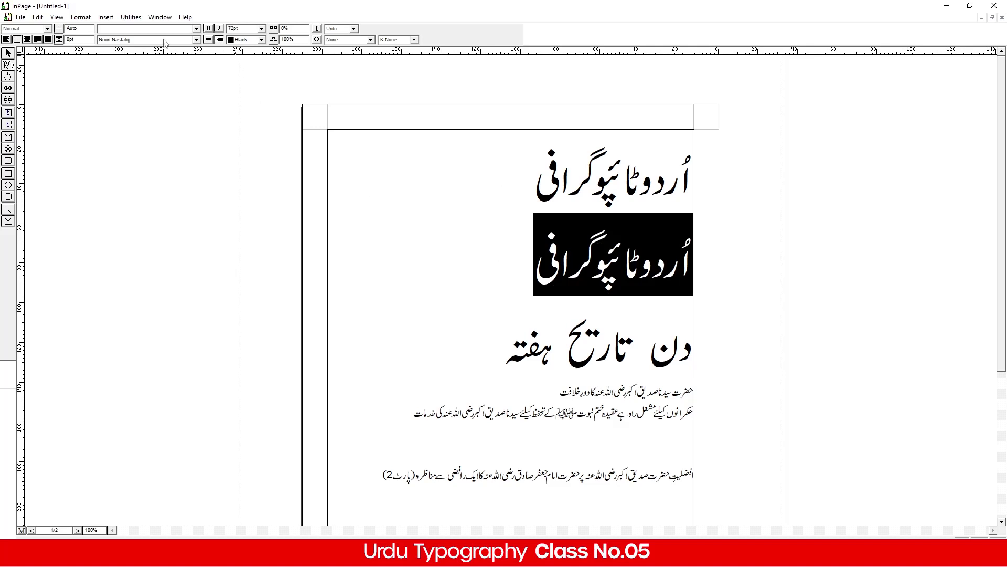
{"action": "scroll", "coordinate": [164, 40], "scroll_direction": "up", "scroll_amount": 3}
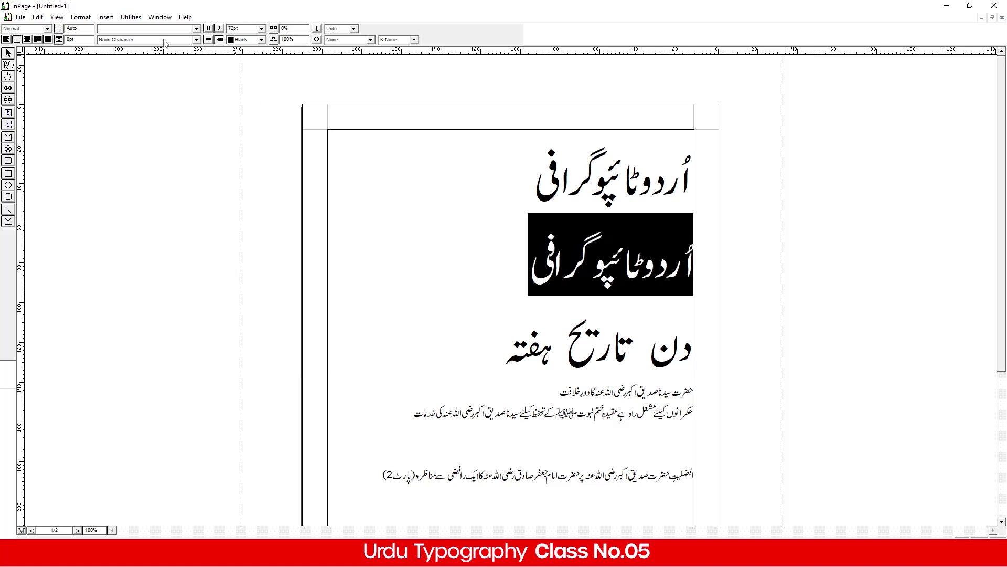
{"action": "scroll", "coordinate": [163, 41], "scroll_direction": "up", "scroll_amount": 3}
{"action": "scroll", "coordinate": [164, 41], "scroll_direction": "up", "scroll_amount": 1}
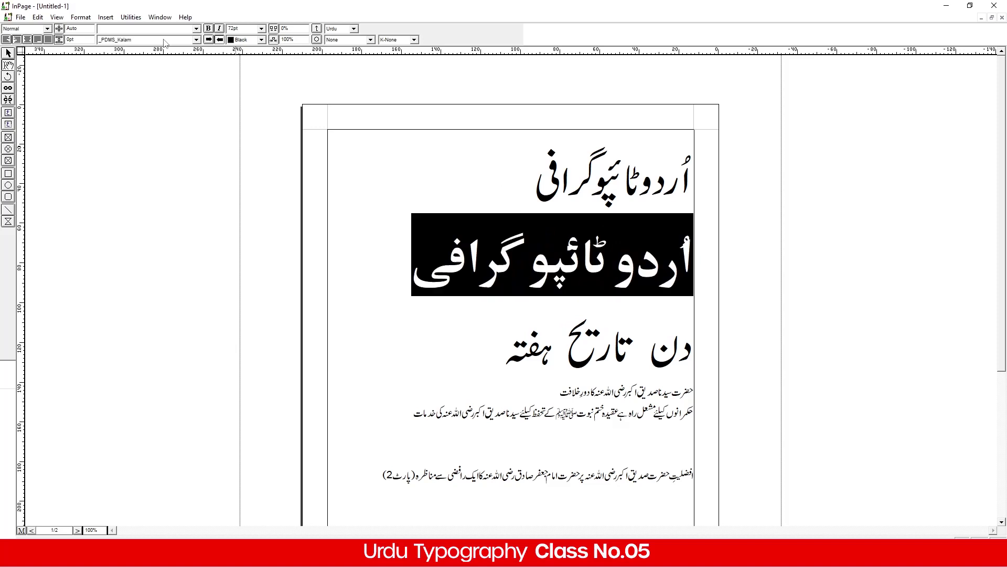
{"action": "scroll", "coordinate": [164, 42], "scroll_direction": "up", "scroll_amount": 2}
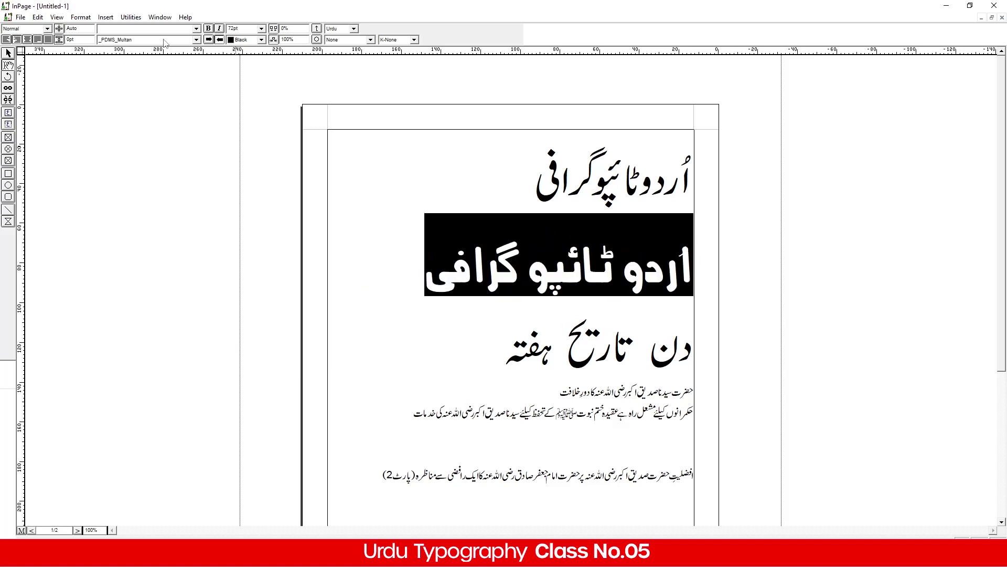
{"action": "scroll", "coordinate": [164, 42], "scroll_direction": "down", "scroll_amount": 4}
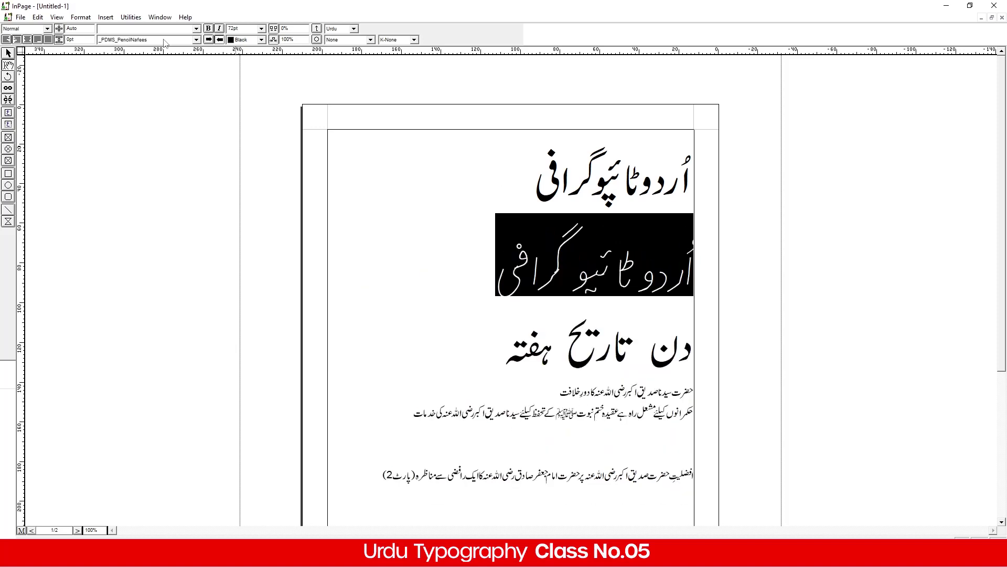
{"action": "scroll", "coordinate": [164, 42], "scroll_direction": "down", "scroll_amount": 1}
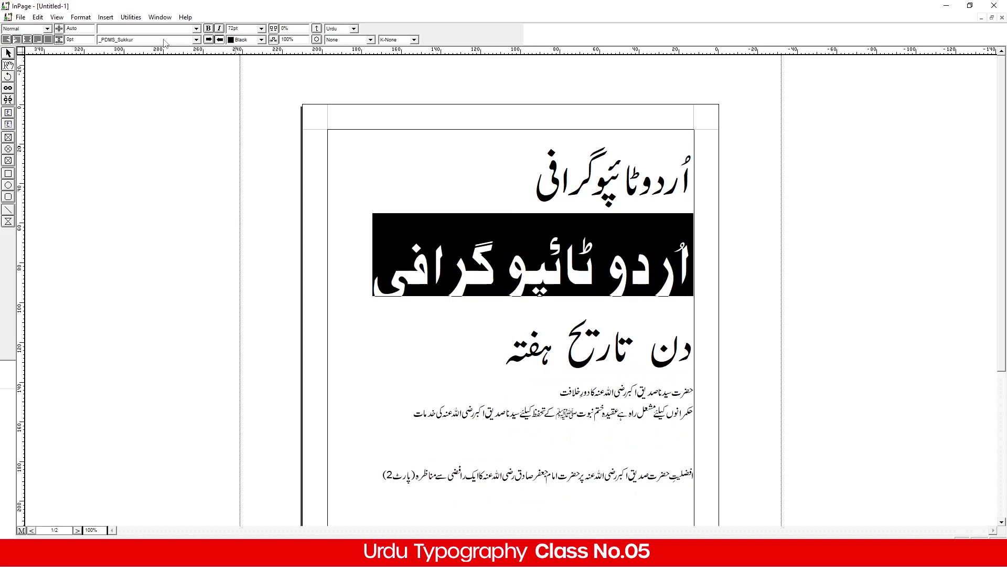
{"action": "scroll", "coordinate": [164, 42], "scroll_direction": "down", "scroll_amount": 1}
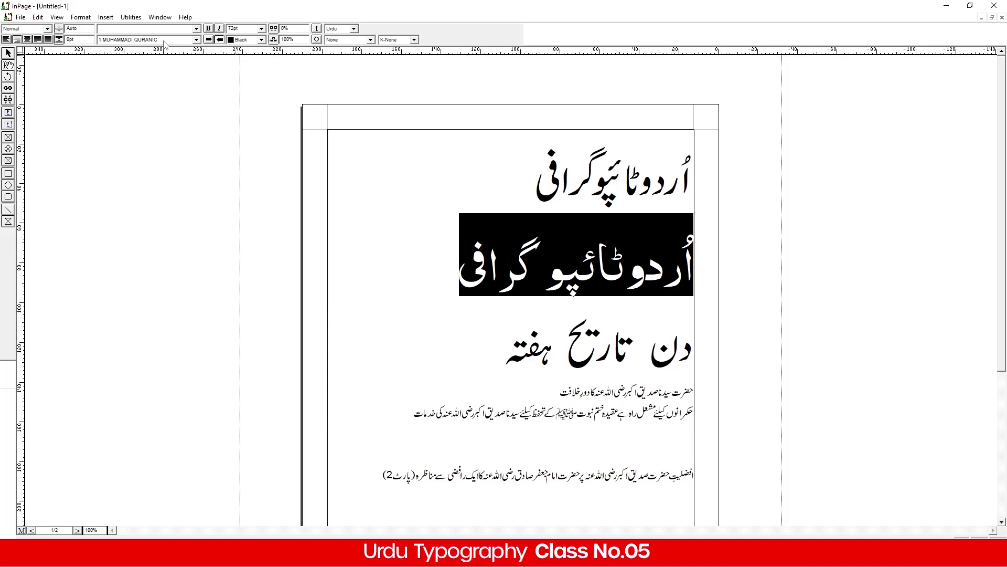
{"action": "scroll", "coordinate": [164, 42], "scroll_direction": "down", "scroll_amount": 1}
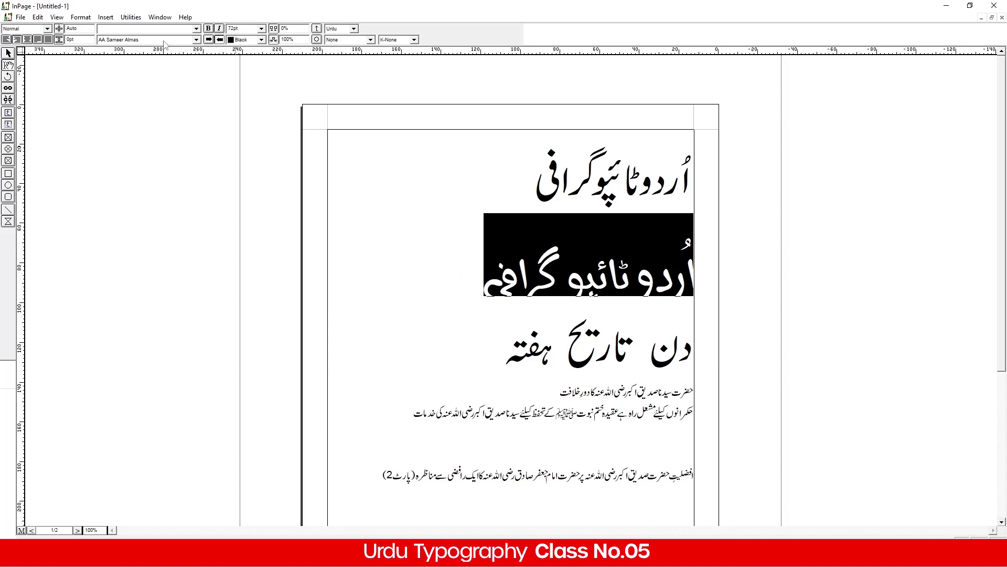
{"action": "scroll", "coordinate": [164, 44], "scroll_direction": "down", "scroll_amount": 1}
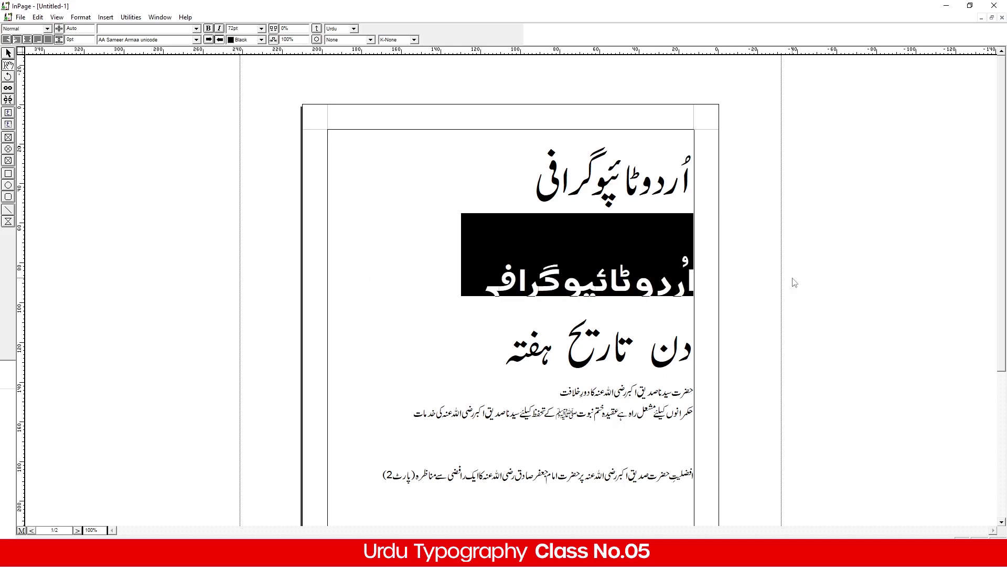
Step: Add a third copy of the heading "اُردو ٹائپوگرافی" on a new line below the second one
{"action": "left_click", "coordinate": [481, 196]}
{"action": "left_click", "coordinate": [455, 283]}
{"action": "key", "text": "Return"}
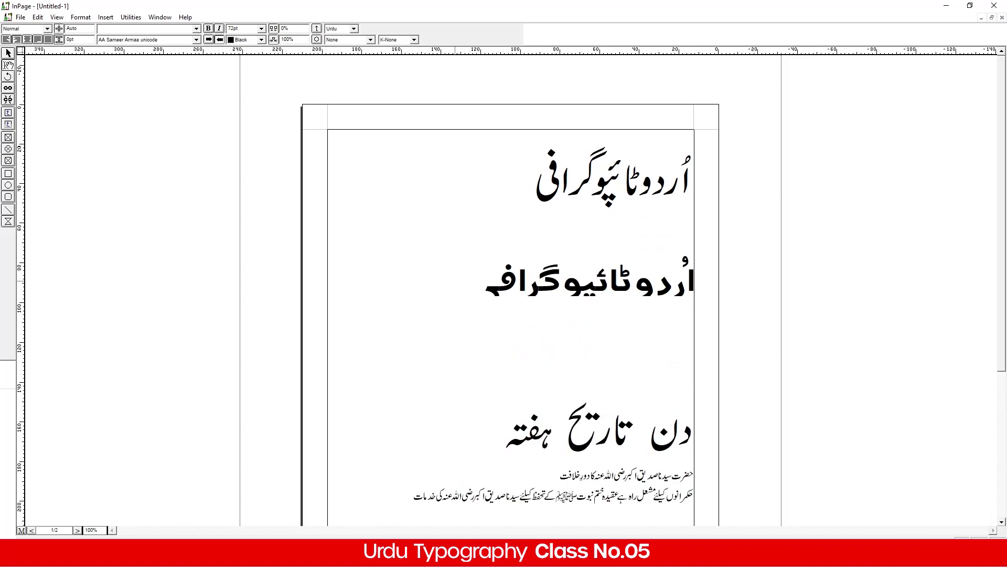
{"action": "type", "text": "اُردو ٹائپوگرافی"}
Step: Preview successive fonts on the third heading line and settle on Al Qalam Fahad
{"action": "left_click_drag", "start_coordinate": [444, 377], "coordinate": [855, 381]}
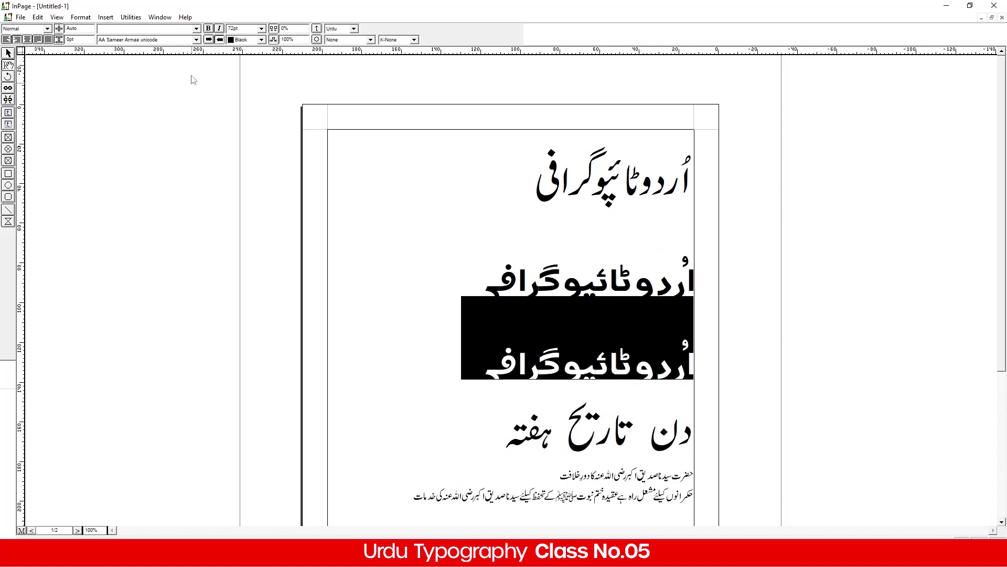
{"action": "scroll", "coordinate": [172, 41], "scroll_direction": "down", "scroll_amount": 2}
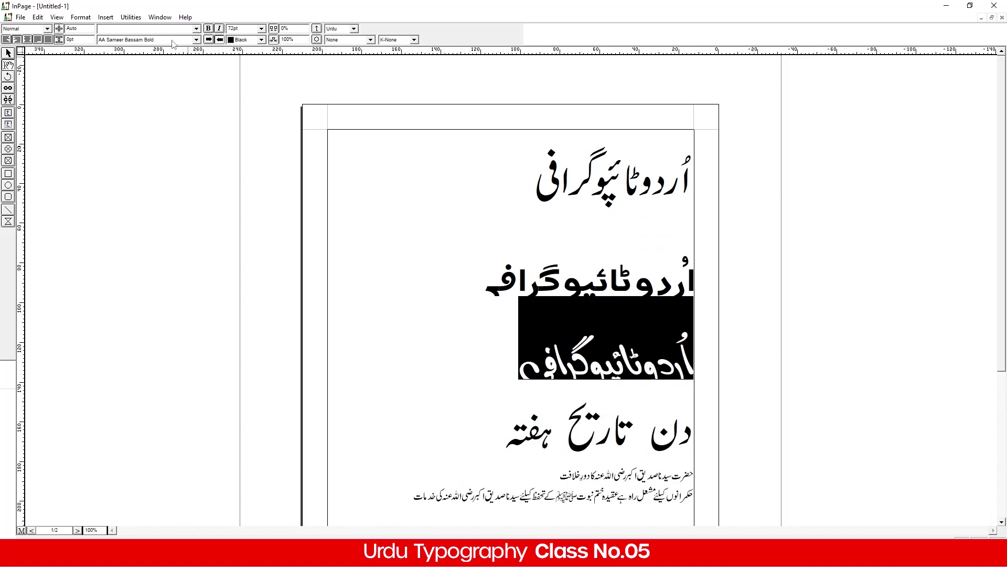
{"action": "scroll", "coordinate": [172, 43], "scroll_direction": "down", "scroll_amount": 2}
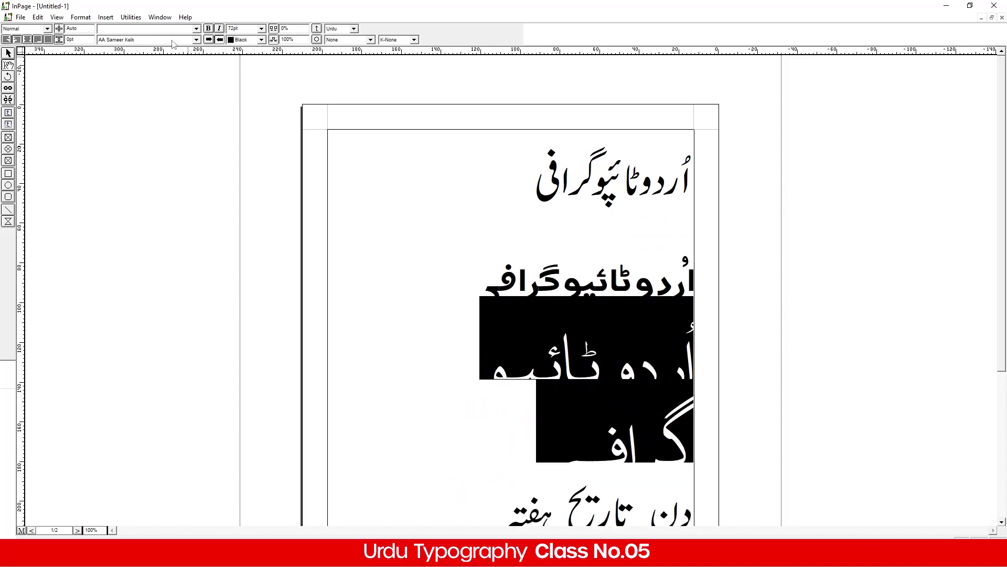
{"action": "scroll", "coordinate": [172, 40], "scroll_direction": "down", "scroll_amount": 1}
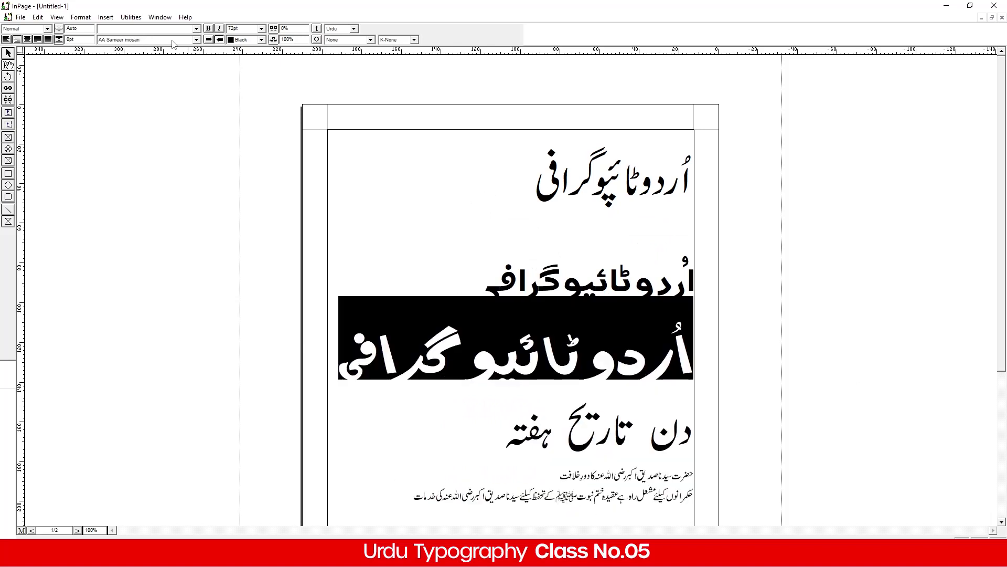
{"action": "scroll", "coordinate": [173, 45], "scroll_direction": "down", "scroll_amount": 1}
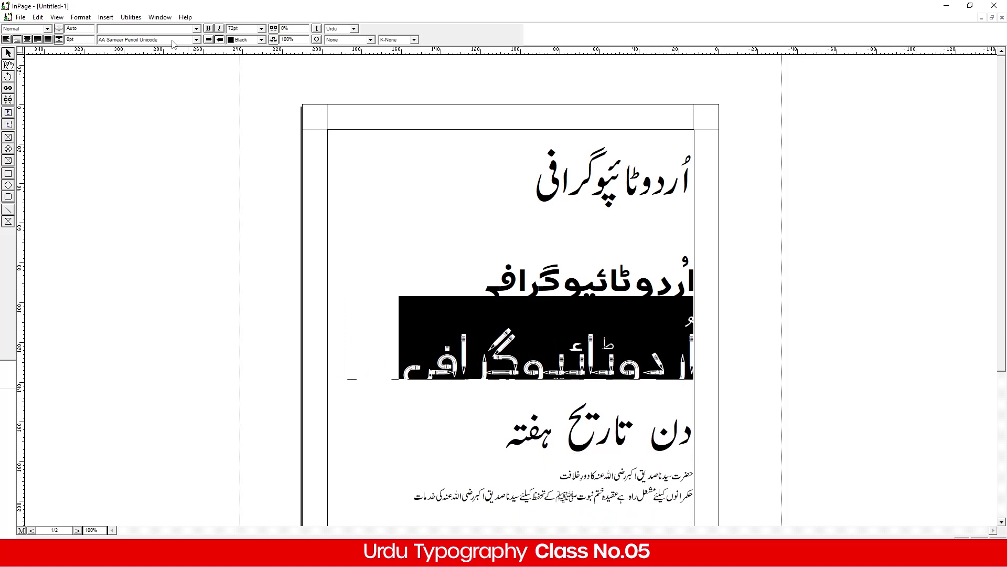
{"action": "scroll", "coordinate": [173, 43], "scroll_direction": "down", "scroll_amount": 2}
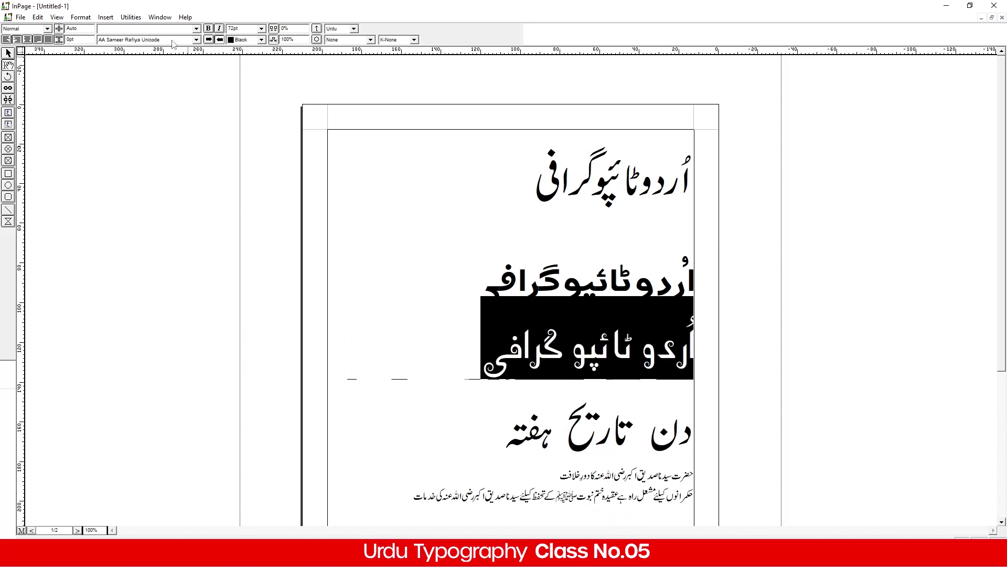
{"action": "scroll", "coordinate": [172, 43], "scroll_direction": "down", "scroll_amount": 1}
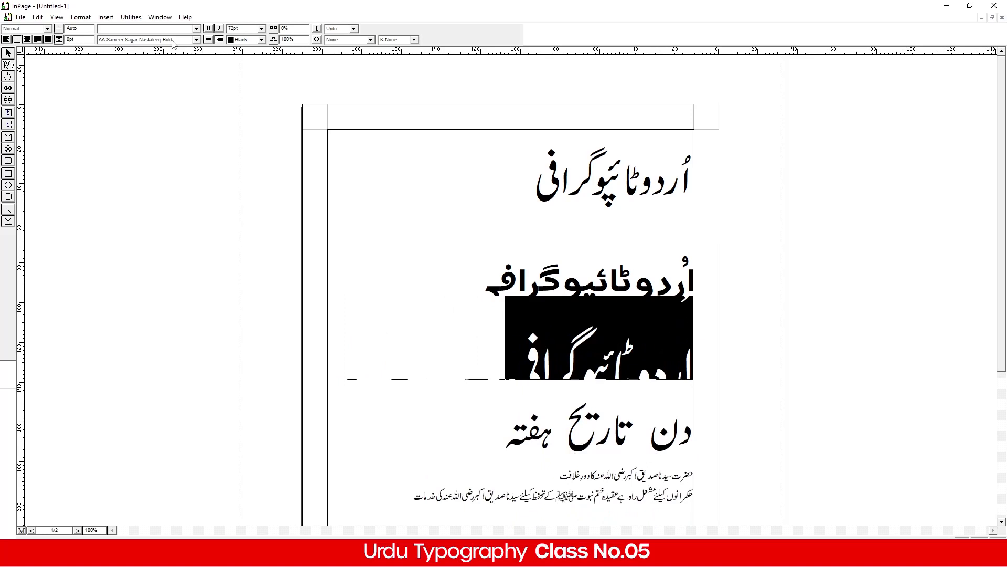
{"action": "scroll", "coordinate": [173, 43], "scroll_direction": "down", "scroll_amount": 1}
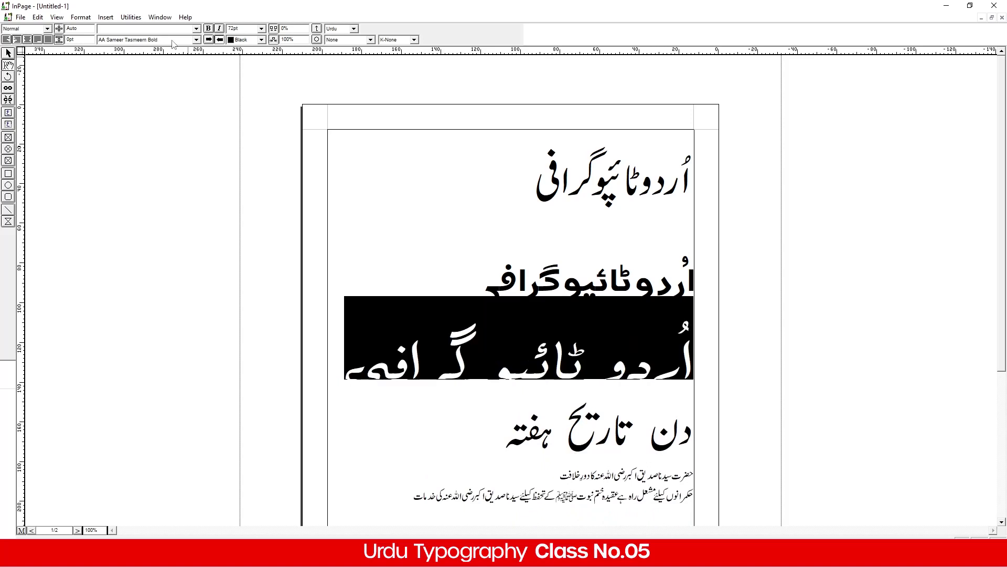
{"action": "scroll", "coordinate": [173, 43], "scroll_direction": "down", "scroll_amount": 1}
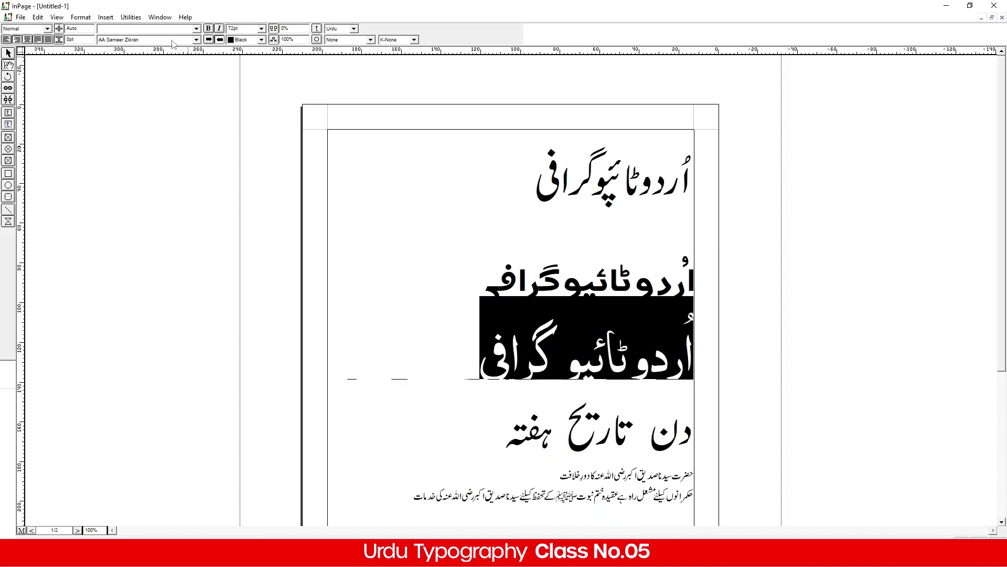
{"action": "scroll", "coordinate": [172, 43], "scroll_direction": "down", "scroll_amount": 1}
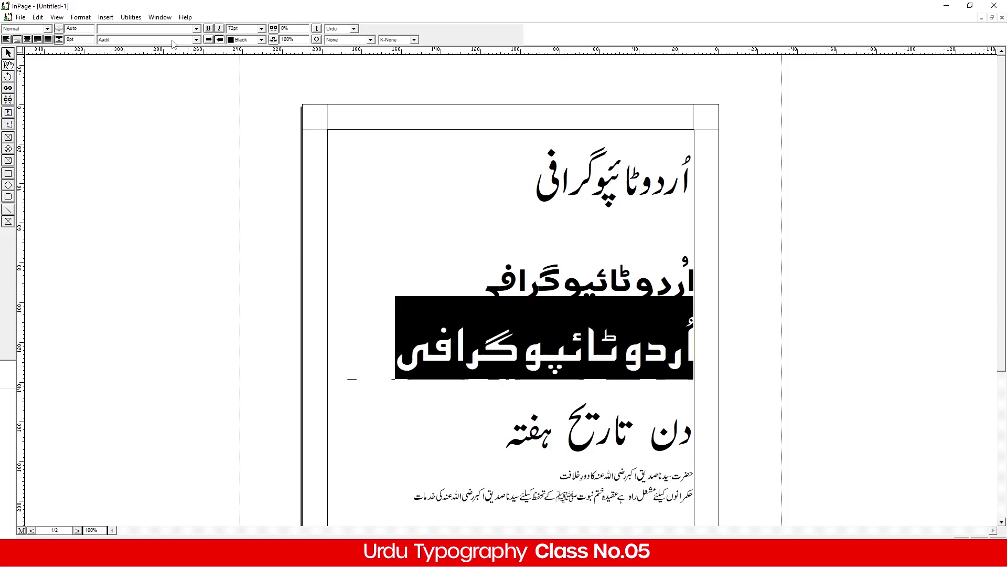
{"action": "scroll", "coordinate": [173, 43], "scroll_direction": "down", "scroll_amount": 1}
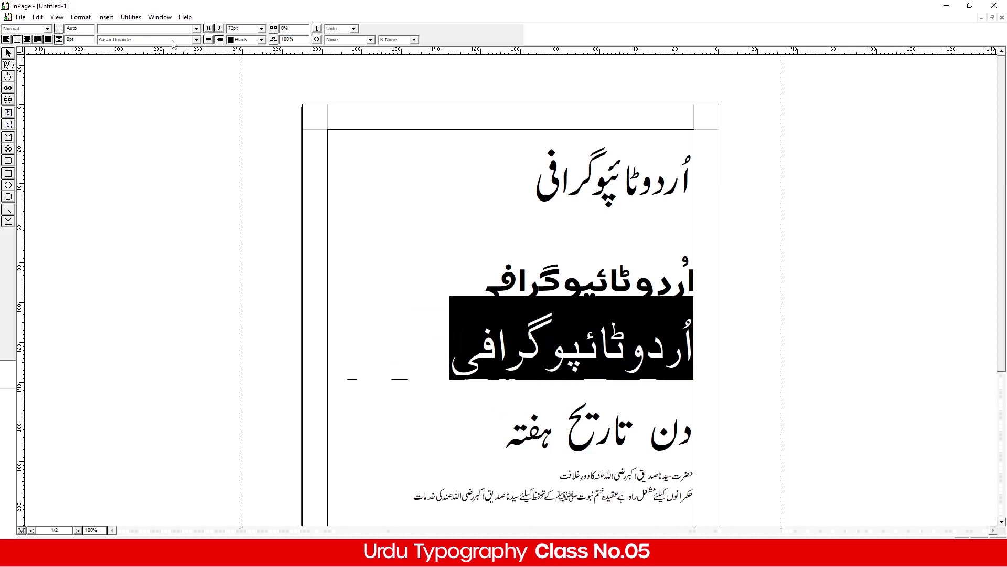
{"action": "scroll", "coordinate": [173, 43], "scroll_direction": "down", "scroll_amount": 2}
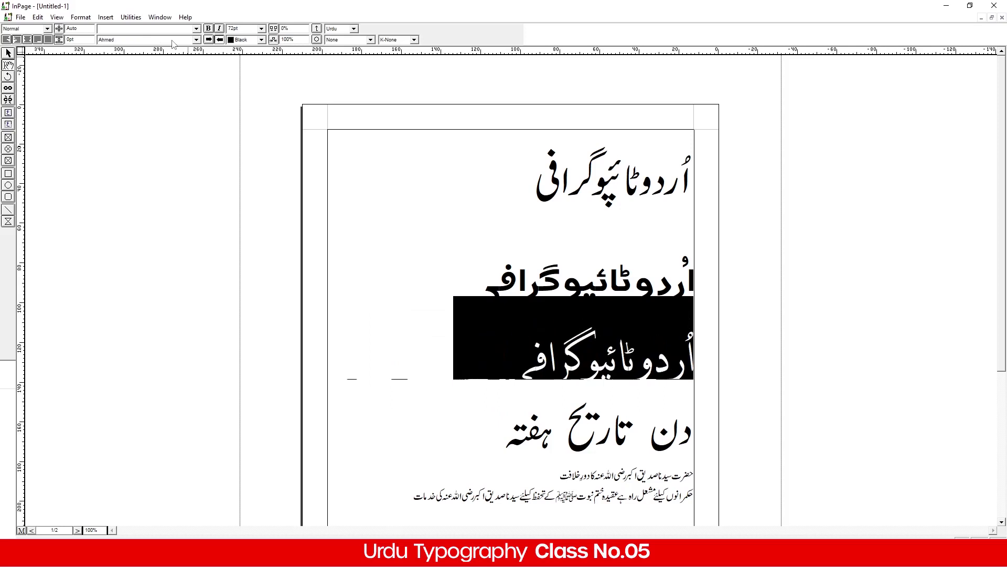
{"action": "scroll", "coordinate": [173, 43], "scroll_direction": "down", "scroll_amount": 5}
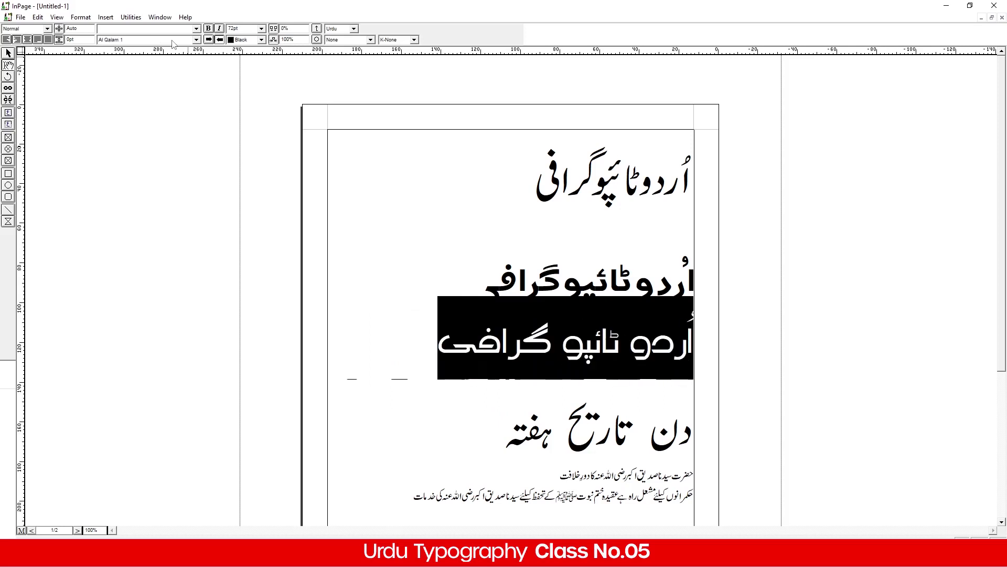
{"action": "left_click_drag", "start_coordinate": [423, 357], "coordinate": [712, 358]}
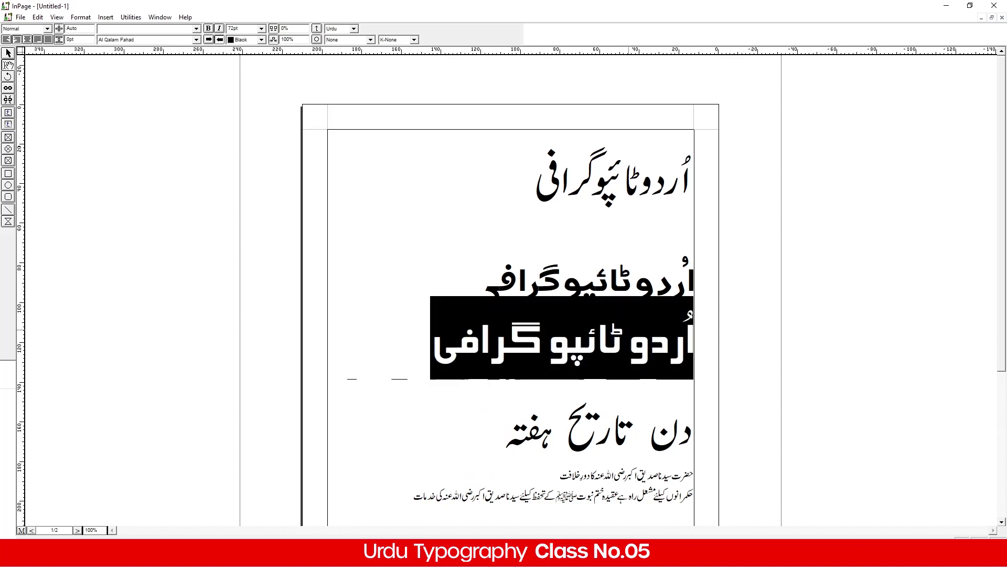
{"action": "left_click", "coordinate": [407, 337]}
{"action": "scroll", "coordinate": [409, 334], "scroll_direction": "down", "scroll_amount": 3}
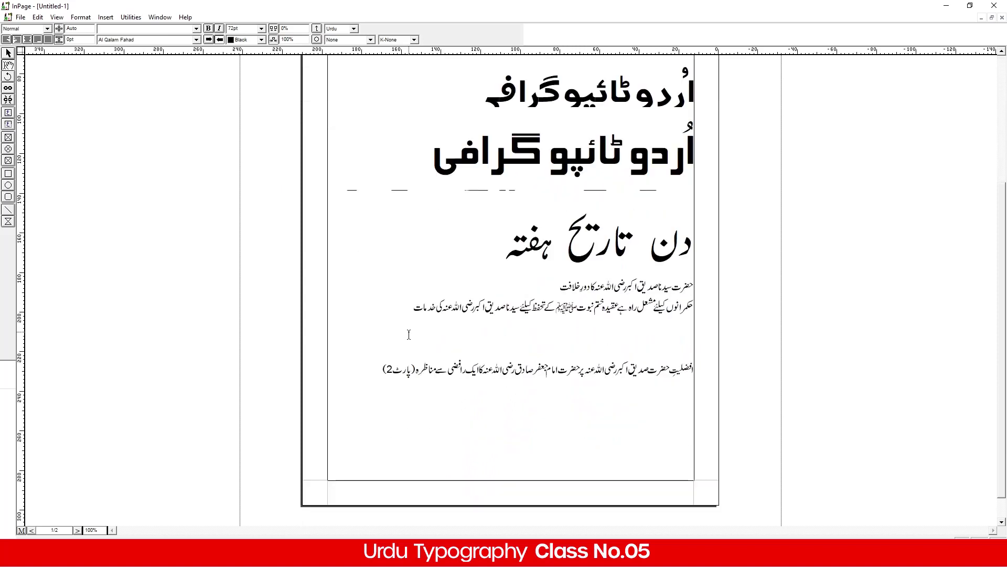
{"action": "scroll", "coordinate": [545, 258], "scroll_direction": "up", "scroll_amount": 2}
{"action": "left_click", "coordinate": [442, 234]}
{"action": "left_click_drag", "start_coordinate": [389, 302], "coordinate": [741, 119]}
{"action": "left_click", "coordinate": [427, 245]}
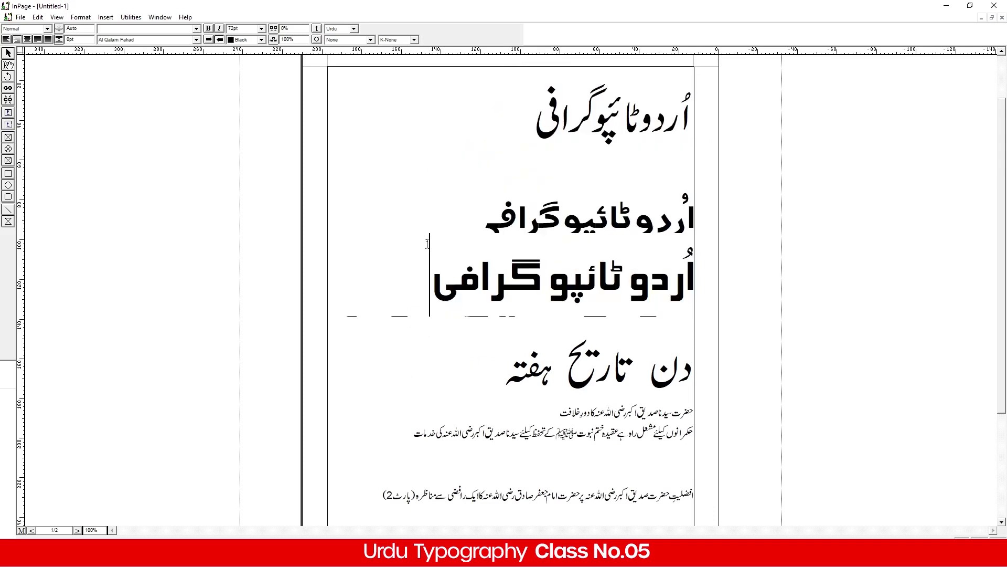
Step: Set the words "دن تاریخ" in the line below the headings to the Faiz Nastaliq font
{"action": "left_click_drag", "start_coordinate": [638, 374], "coordinate": [701, 374]}
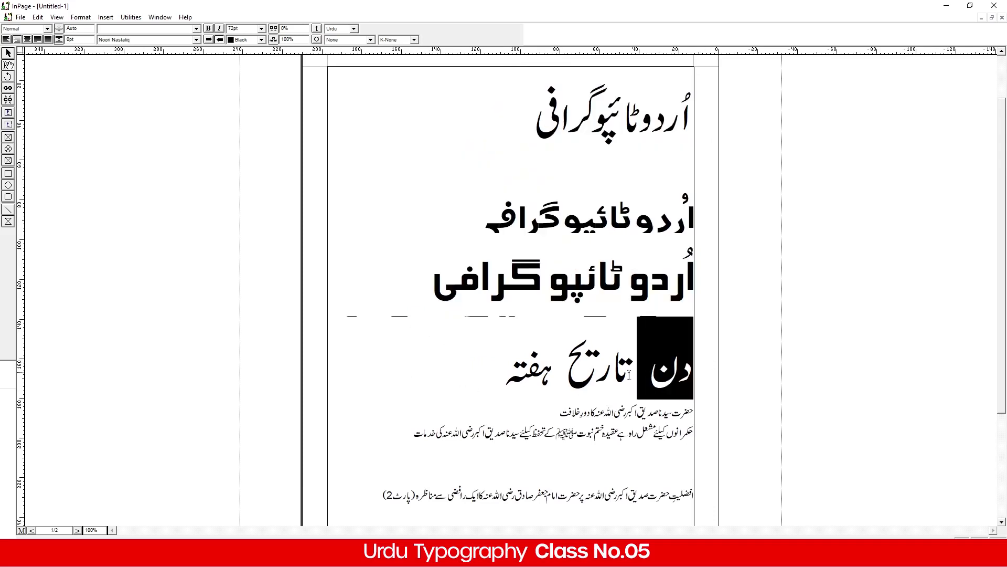
{"action": "left_click_drag", "start_coordinate": [561, 382], "coordinate": [775, 370]}
{"action": "left_click", "coordinate": [162, 41]}
{"action": "left_click", "coordinate": [159, 55]}
{"action": "left_click", "coordinate": [480, 352]}
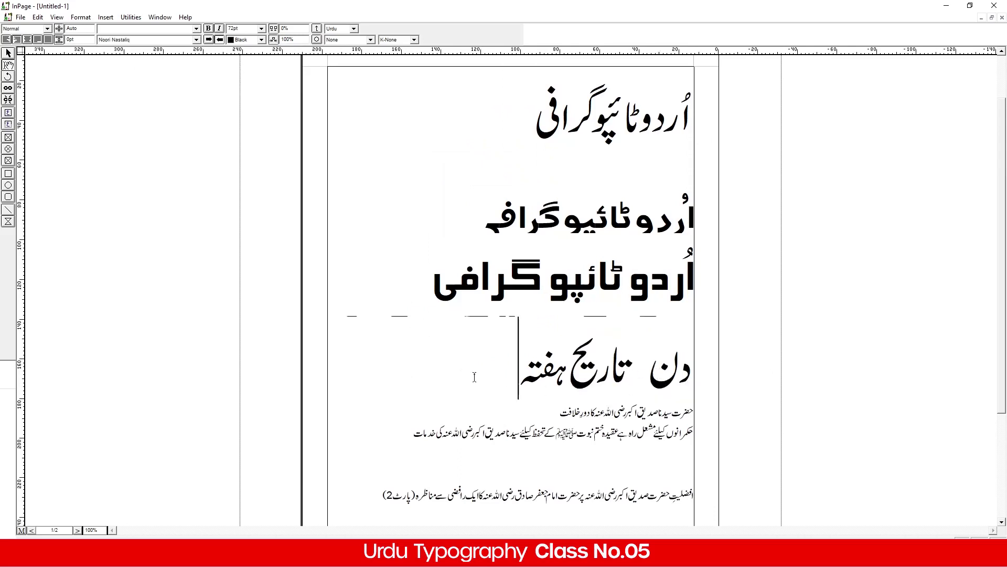
Step: Set the word "ہفتہ" at the end of that line to the 1 MUHAMMADI QURANIC font
{"action": "left_click_drag", "start_coordinate": [516, 371], "coordinate": [571, 370]}
{"action": "left_click", "coordinate": [143, 41]}
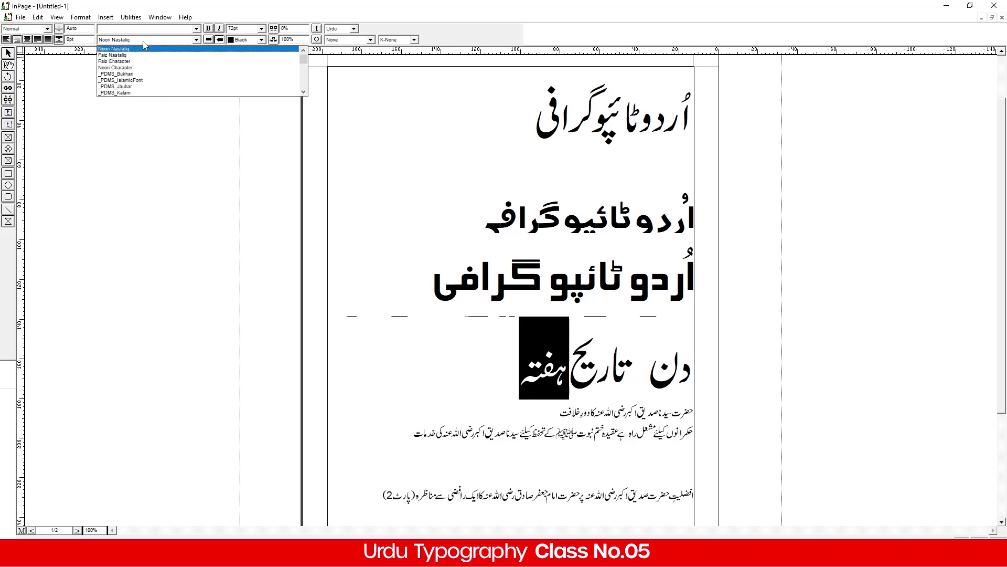
{"action": "scroll", "coordinate": [143, 43], "scroll_direction": "down", "scroll_amount": 2}
{"action": "scroll", "coordinate": [160, 86], "scroll_direction": "down", "scroll_amount": 1}
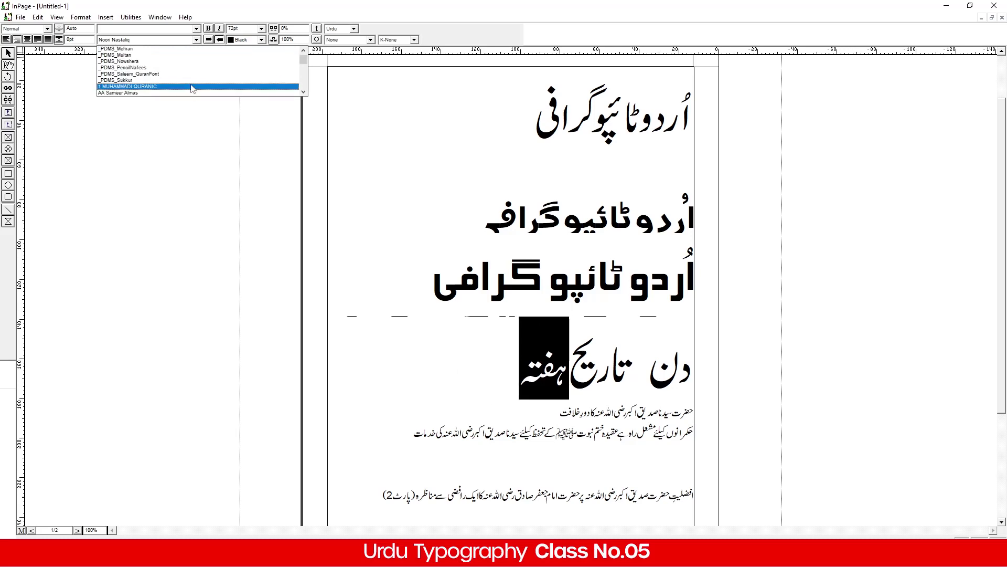
{"action": "left_click", "coordinate": [192, 86]}
{"action": "left_click_drag", "start_coordinate": [474, 375], "coordinate": [561, 380]}
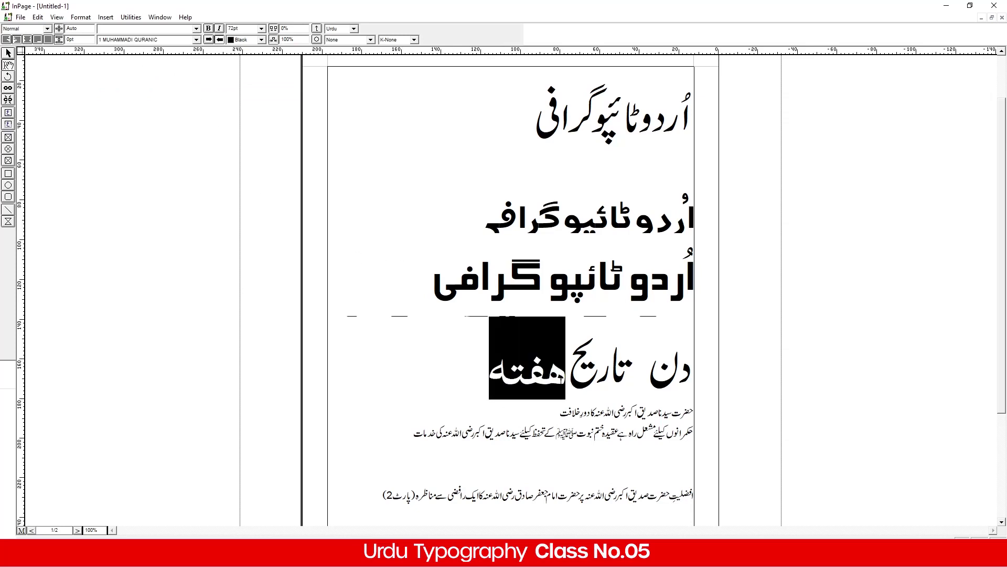
Step: Try 36 pt and settle on 24 pt for the text line directly below "دن تاریخ ہفتہ"
{"action": "scroll", "coordinate": [446, 287], "scroll_direction": "down", "scroll_amount": 3}
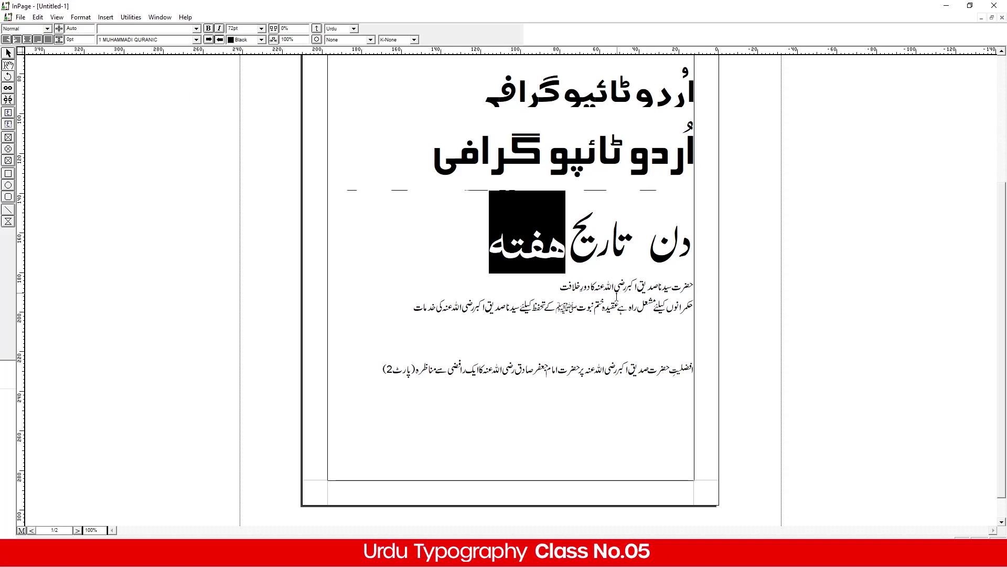
{"action": "left_click_drag", "start_coordinate": [555, 293], "coordinate": [695, 287]}
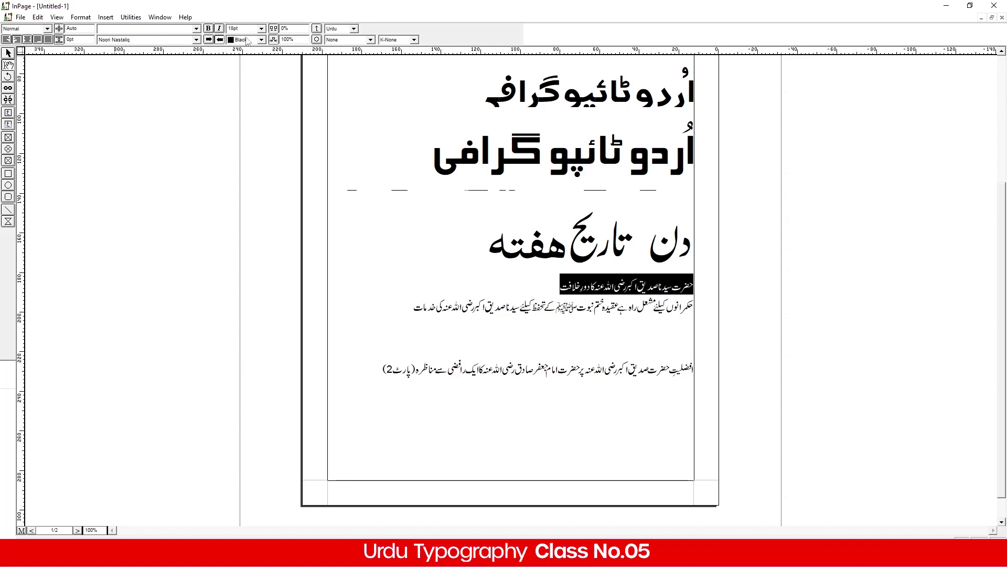
{"action": "left_click", "coordinate": [261, 28]}
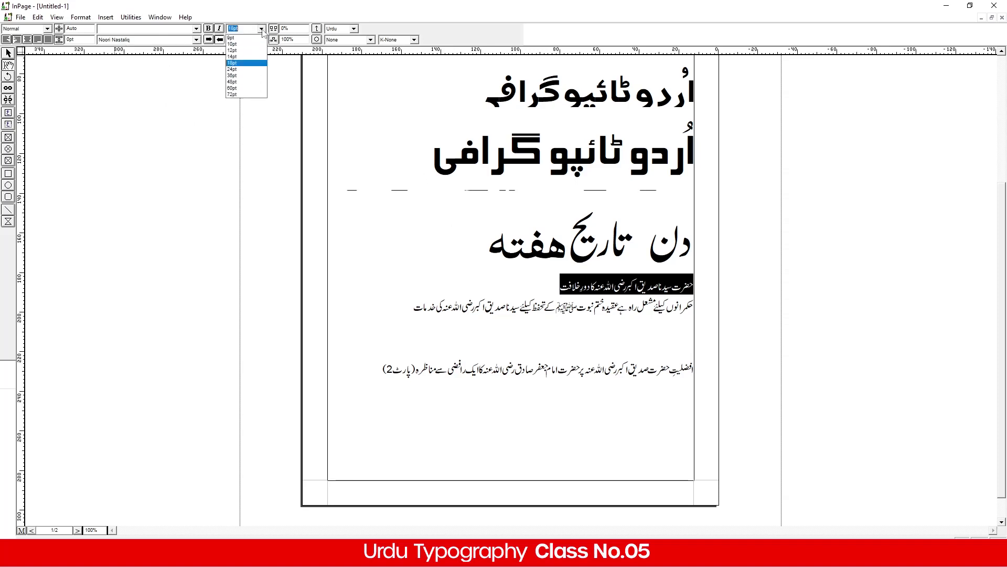
{"action": "left_click", "coordinate": [248, 76]}
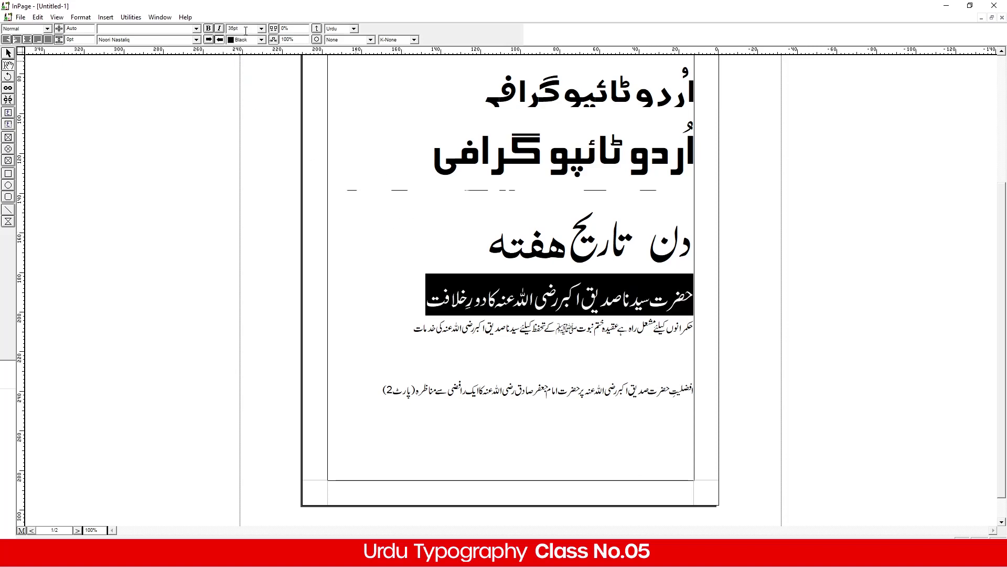
{"action": "left_click", "coordinate": [262, 29]}
{"action": "left_click", "coordinate": [245, 68]}
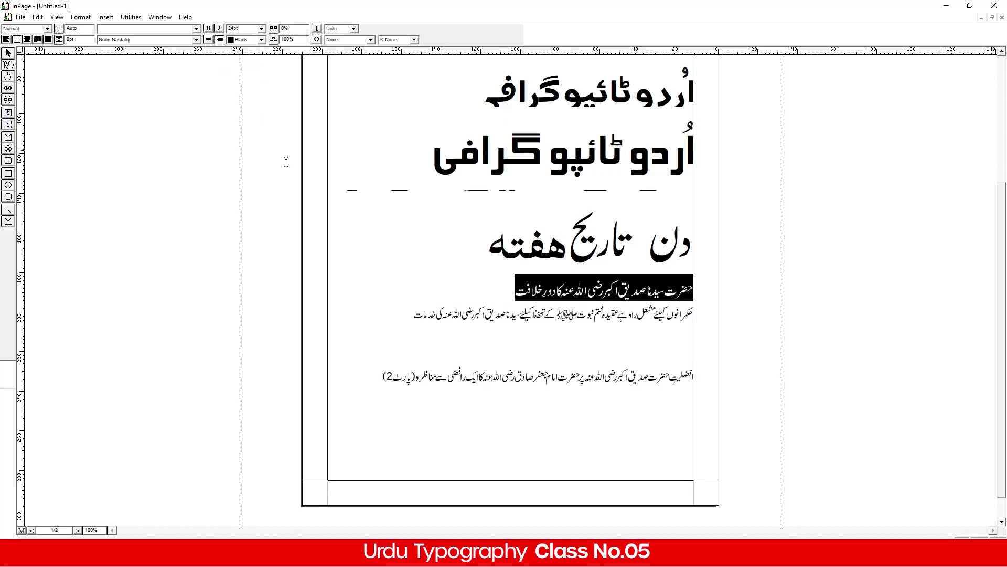
{"action": "left_click", "coordinate": [385, 304]}
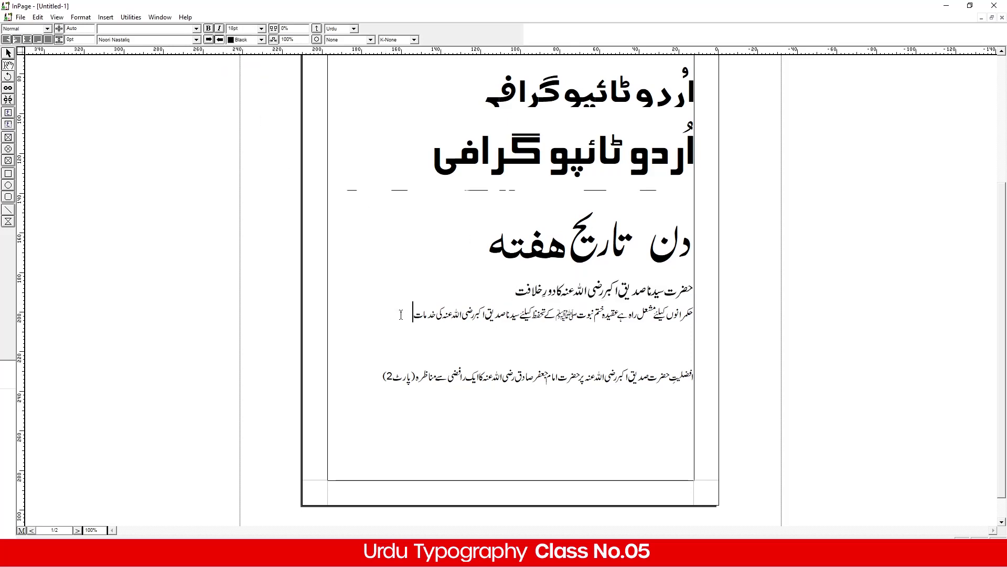
Step: Change the font of the line directly below "دن تاریخ ہفتہ" to Faiz Nastaliq
{"action": "left_click_drag", "start_coordinate": [511, 289], "coordinate": [702, 283]}
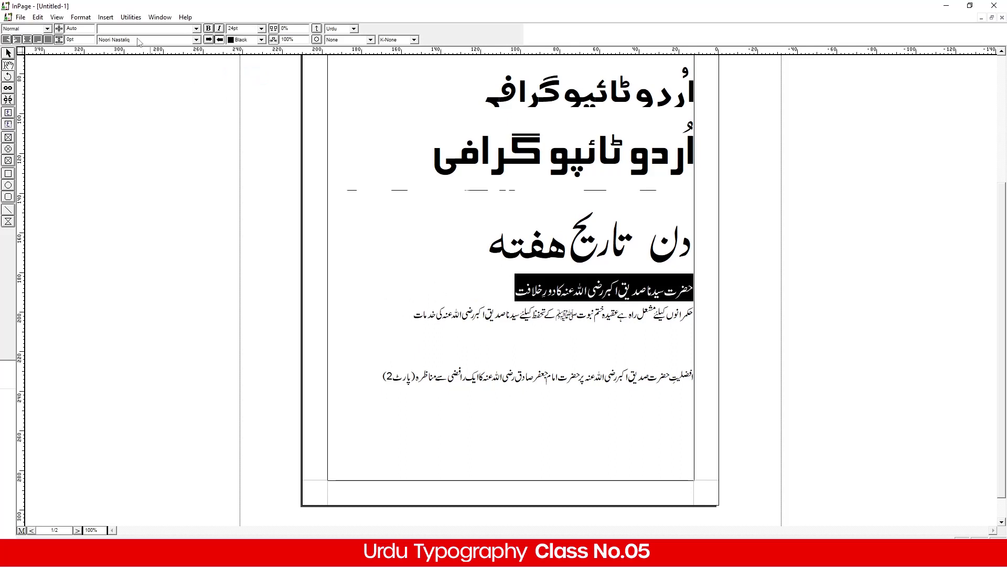
{"action": "scroll", "coordinate": [139, 42], "scroll_direction": "down", "scroll_amount": 1}
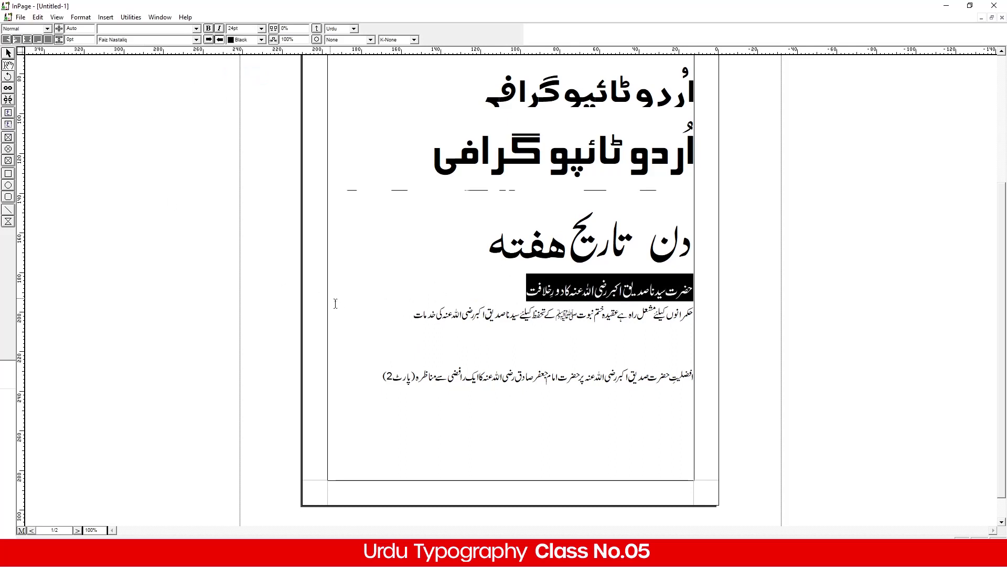
{"action": "left_click", "coordinate": [377, 312]}
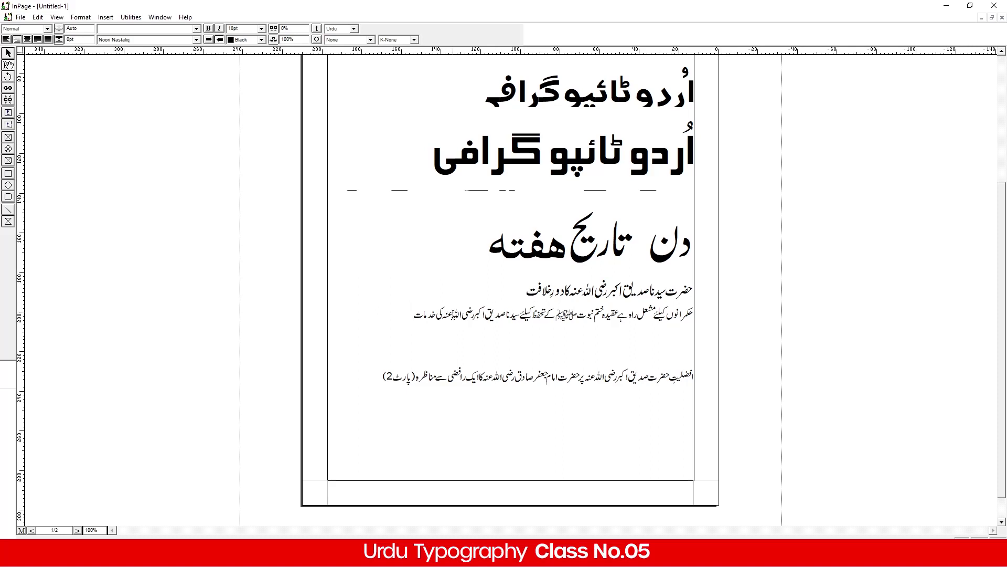
{"action": "left_click_drag", "start_coordinate": [401, 320], "coordinate": [731, 321]}
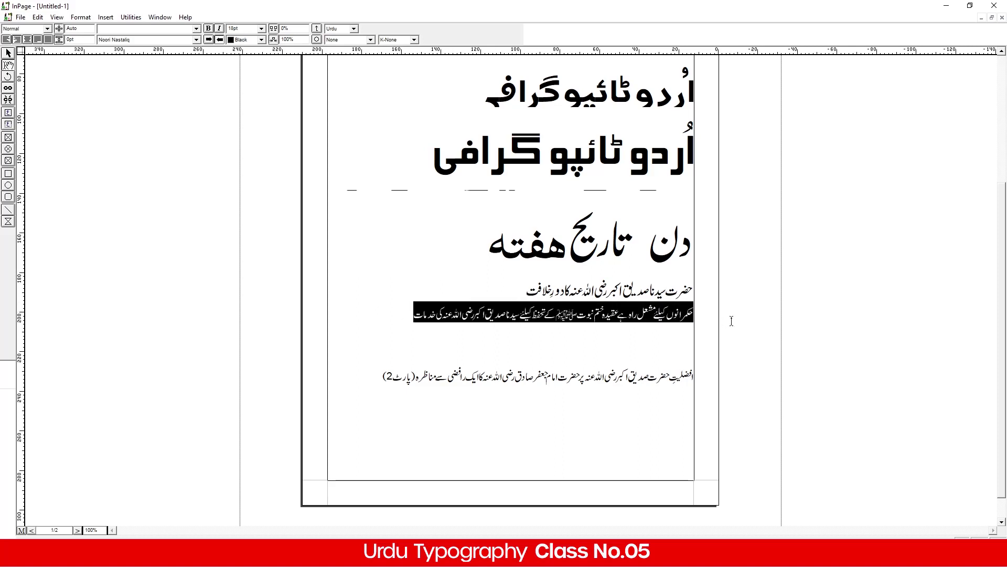
{"action": "left_click", "coordinate": [623, 401]}
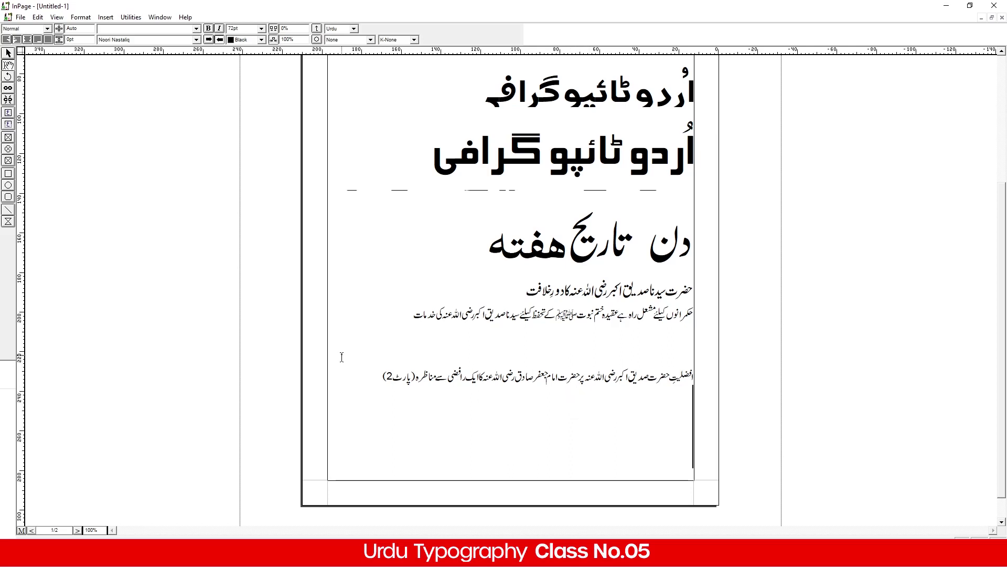
Step: Duplicate the last text line, the one ending in "(پارٹ2)", onto a new line directly below it
{"action": "left_click_drag", "start_coordinate": [366, 368], "coordinate": [798, 370]}
{"action": "key", "text": "ctrl+c"}
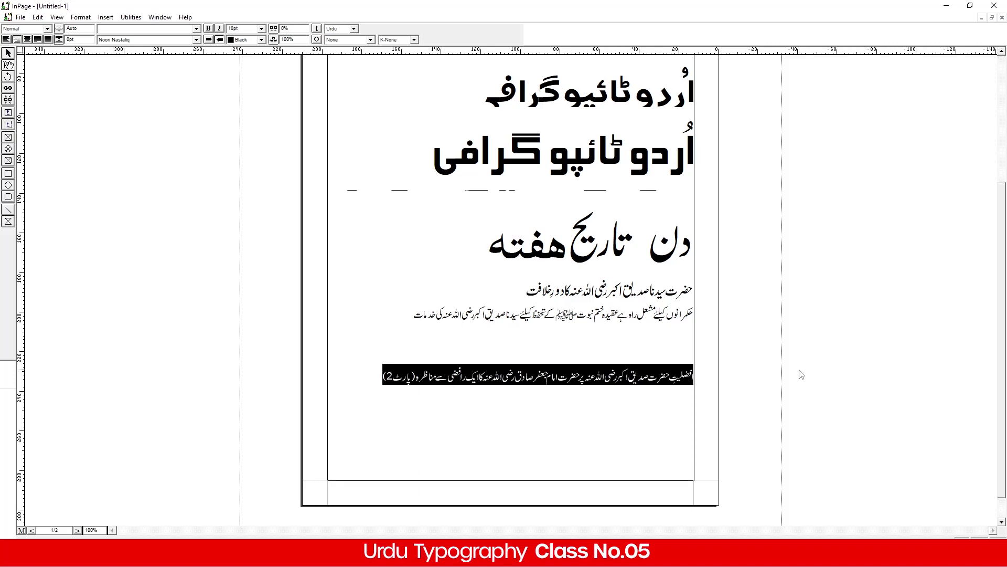
{"action": "left_click", "coordinate": [380, 376]}
{"action": "key", "text": "Return"}
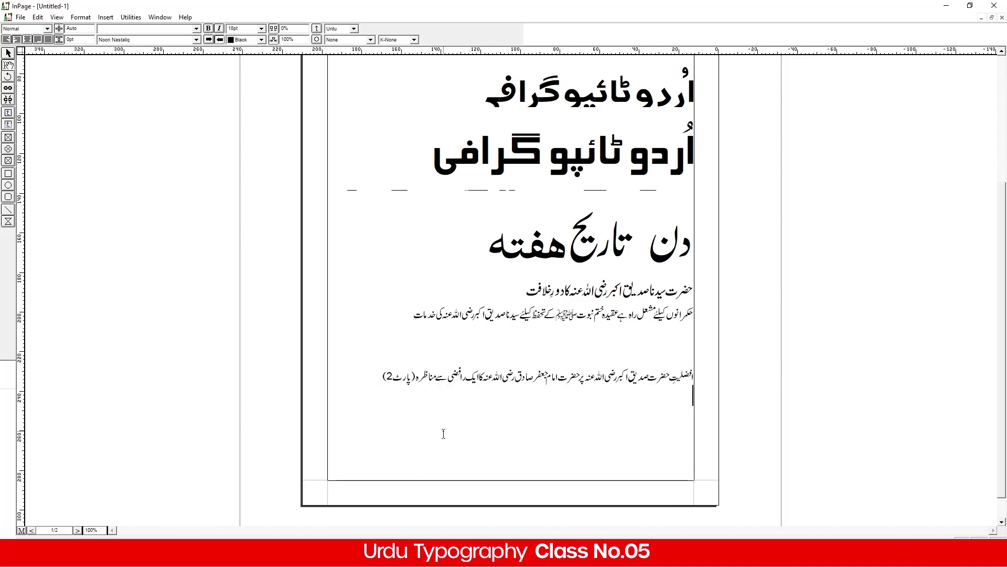
{"action": "key", "text": "ctrl+v"}
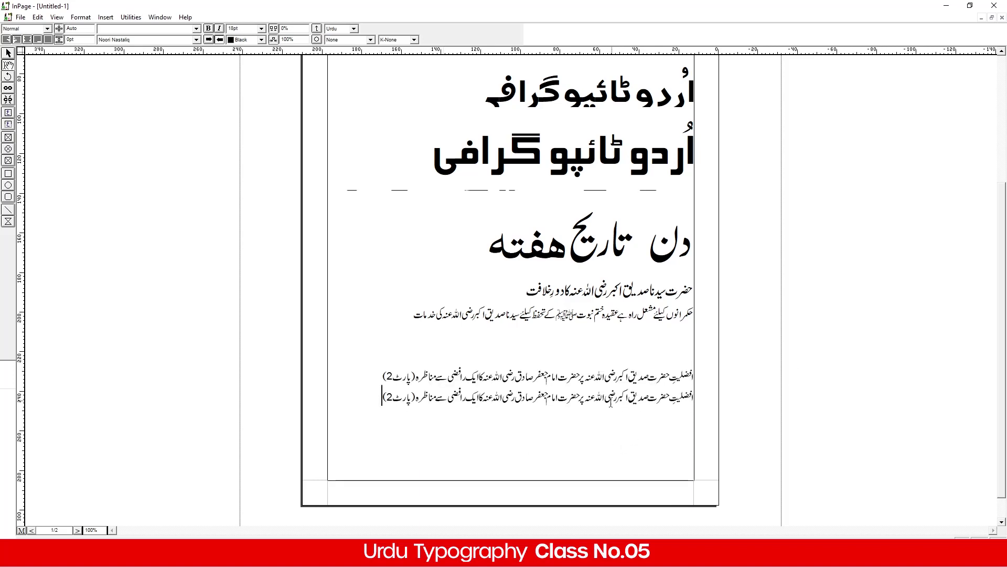
Step: Split the duplicated line into three lines, breaking it after the first "رضی اللہ عنہ" and again before "ایک رافضی"
{"action": "left_click", "coordinate": [585, 404]}
{"action": "key", "text": "Return"}
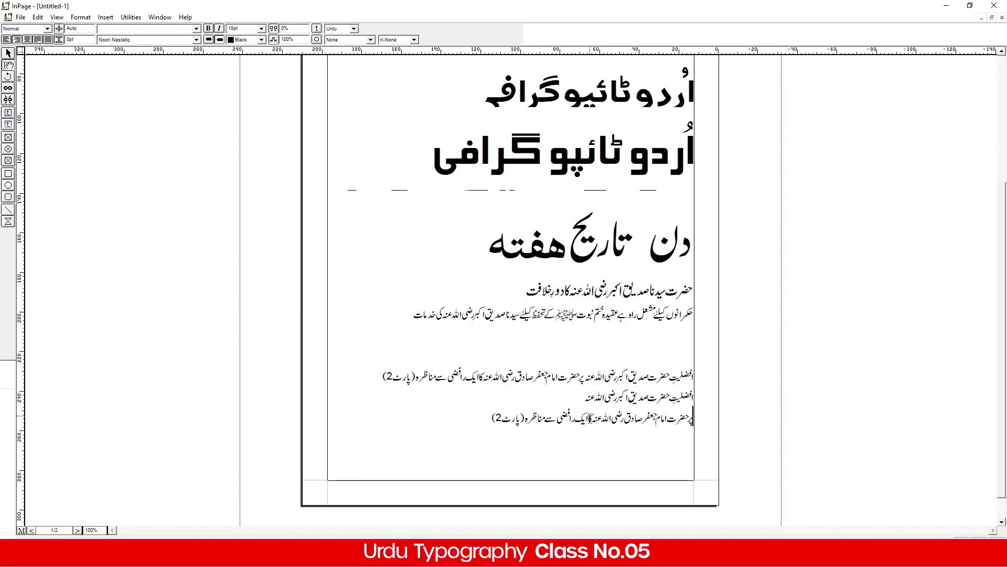
{"action": "left_click", "coordinate": [589, 418]}
{"action": "key", "text": "Return"}
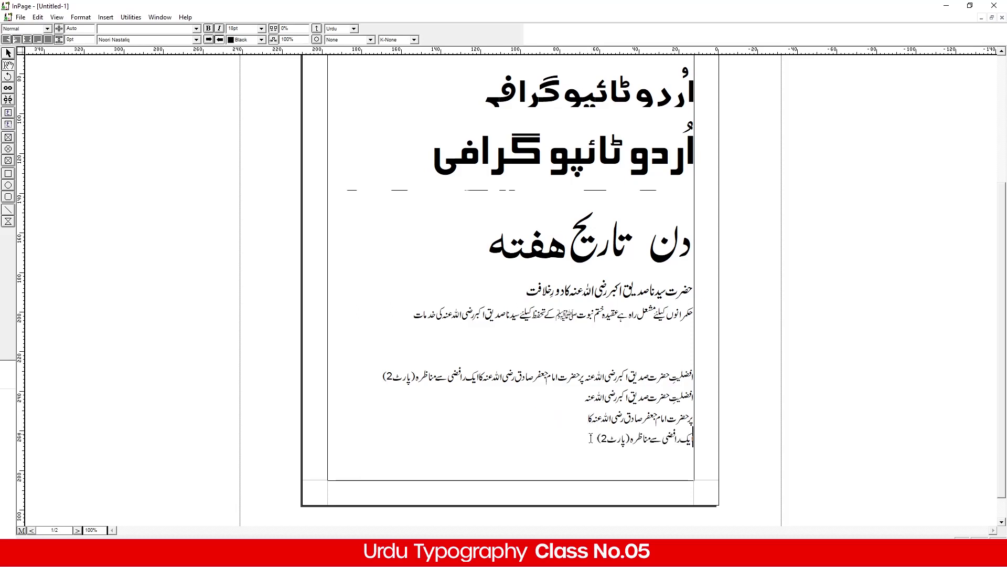
Step: Replace both occurrences of "رضی اللہ عنہ" in the unsplit line above with the short honorific sign "ؓ"
{"action": "left_click_drag", "start_coordinate": [591, 437], "coordinate": [623, 418]}
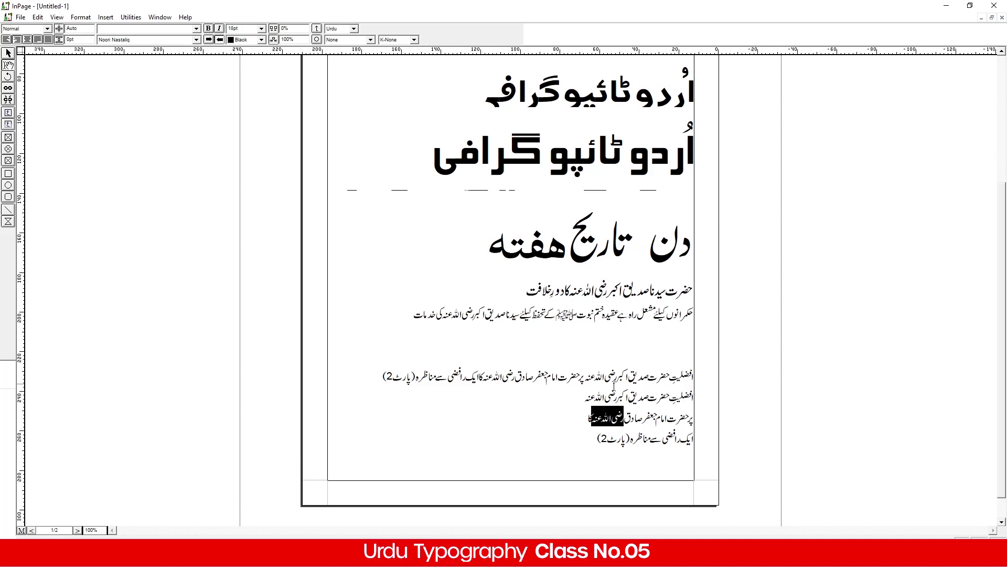
{"action": "left_click", "coordinate": [587, 375]}
{"action": "left_click_drag", "start_coordinate": [588, 377], "coordinate": [620, 377]}
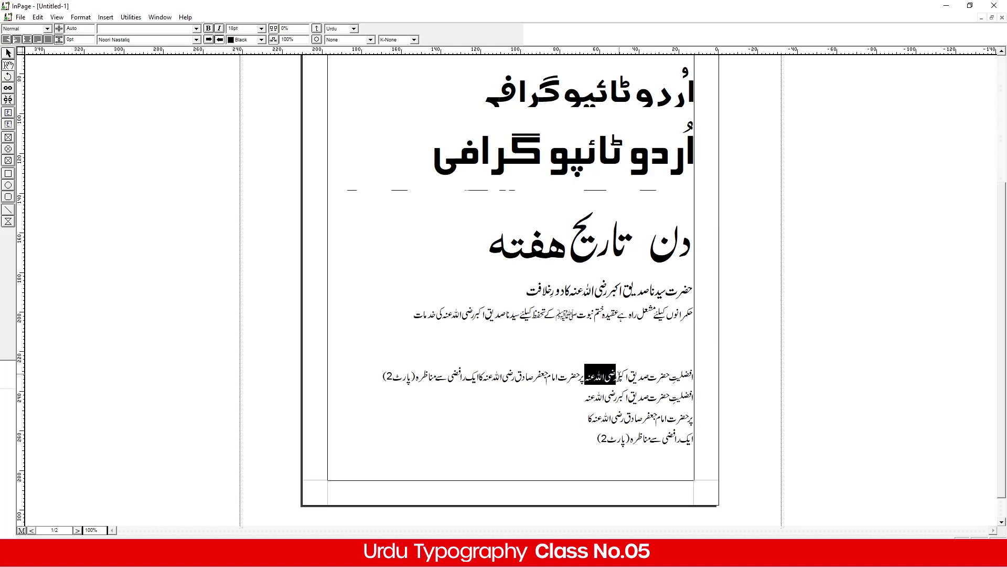
{"action": "key", "text": "BackSpace"}
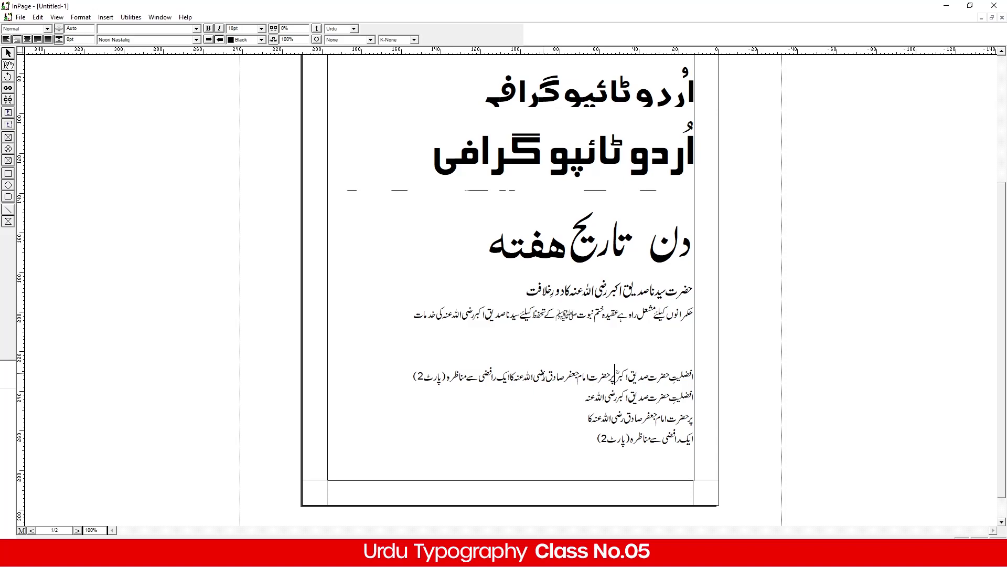
{"action": "left_click_drag", "start_coordinate": [548, 375], "coordinate": [514, 375]}
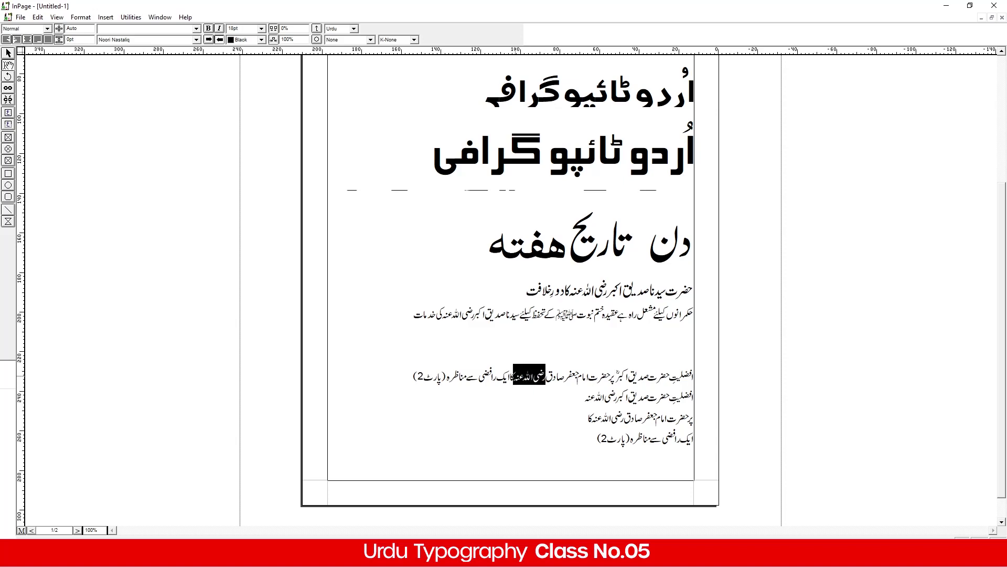
{"action": "type", "text": "ؓ"}
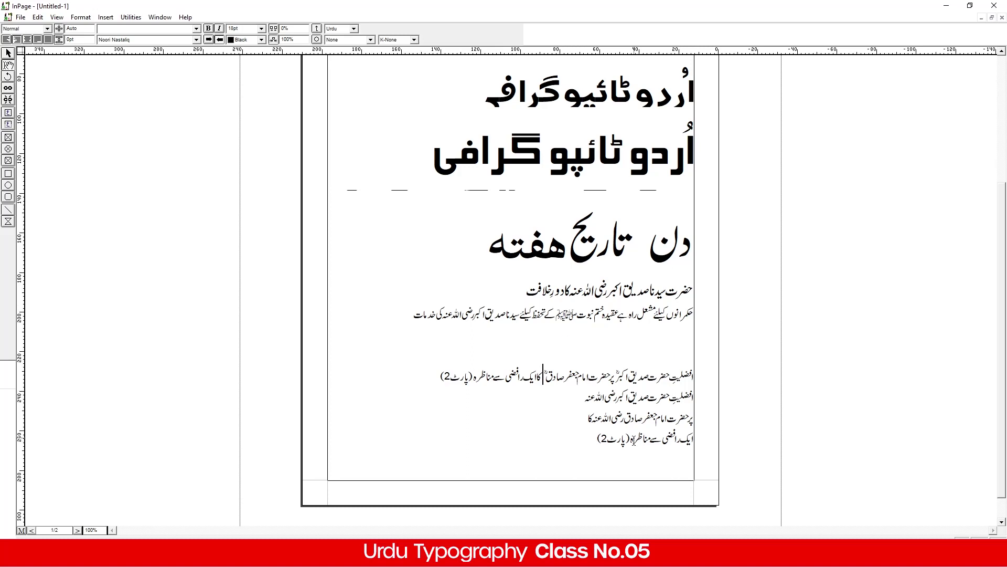
Step: Preview successive fonts on the words "ایک رافضی سے مناظرہ" in the last line and settle on AA Sameer Armaa unicode
{"action": "left_click_drag", "start_coordinate": [631, 442], "coordinate": [706, 438]}
{"action": "scroll", "coordinate": [157, 43], "scroll_direction": "down", "scroll_amount": 4}
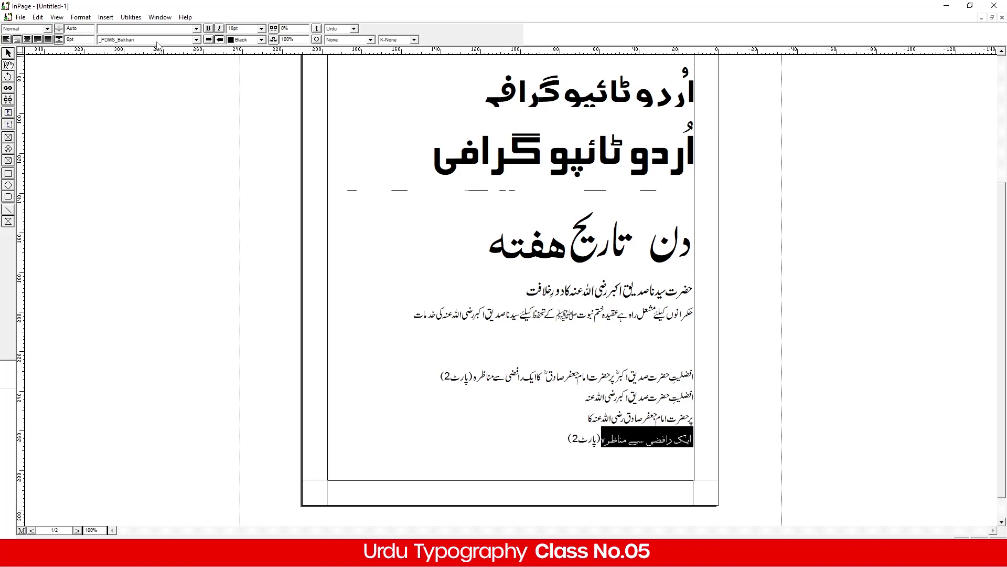
{"action": "scroll", "coordinate": [640, 133], "scroll_direction": "up", "scroll_amount": 5}
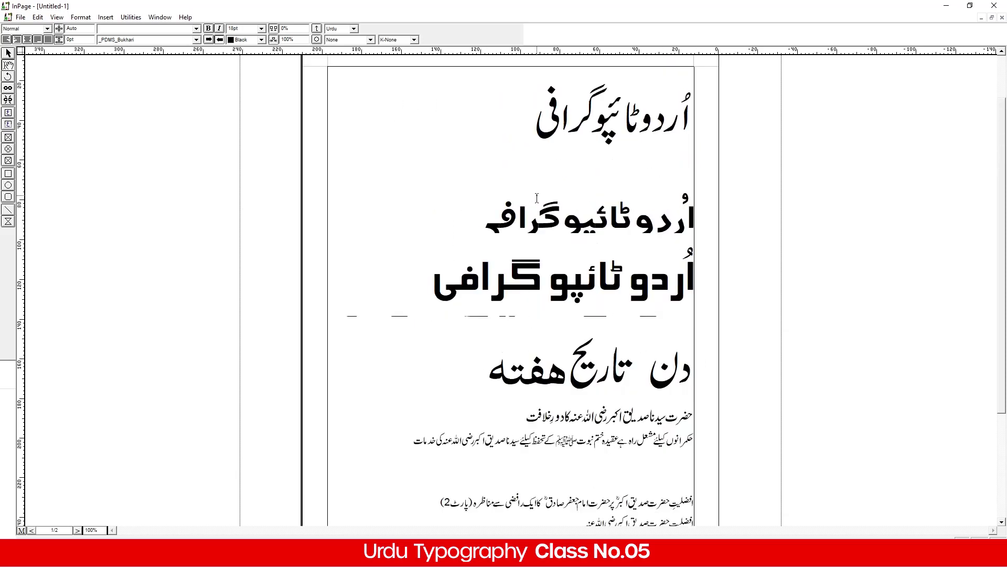
{"action": "scroll", "coordinate": [484, 218], "scroll_direction": "down", "scroll_amount": 5}
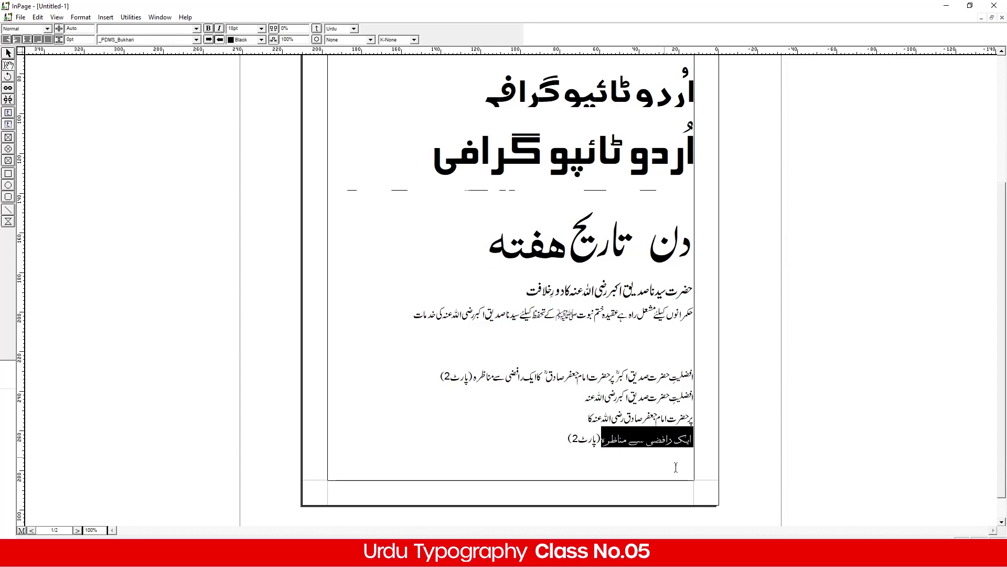
{"action": "scroll", "coordinate": [161, 42], "scroll_direction": "down", "scroll_amount": 1}
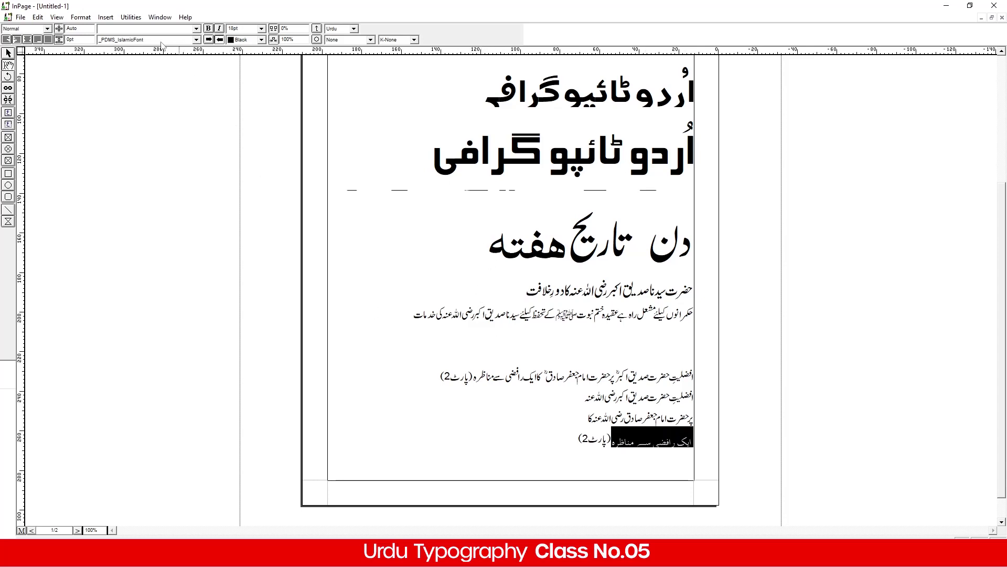
{"action": "scroll", "coordinate": [163, 45], "scroll_direction": "down", "scroll_amount": 1}
{"action": "scroll", "coordinate": [162, 45], "scroll_direction": "down", "scroll_amount": 4}
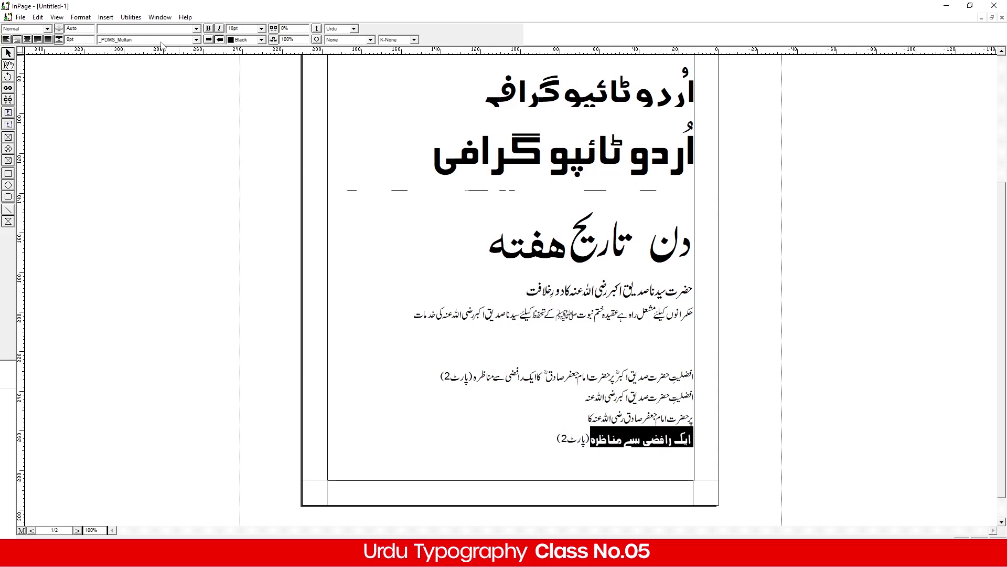
{"action": "scroll", "coordinate": [162, 45], "scroll_direction": "down", "scroll_amount": 1}
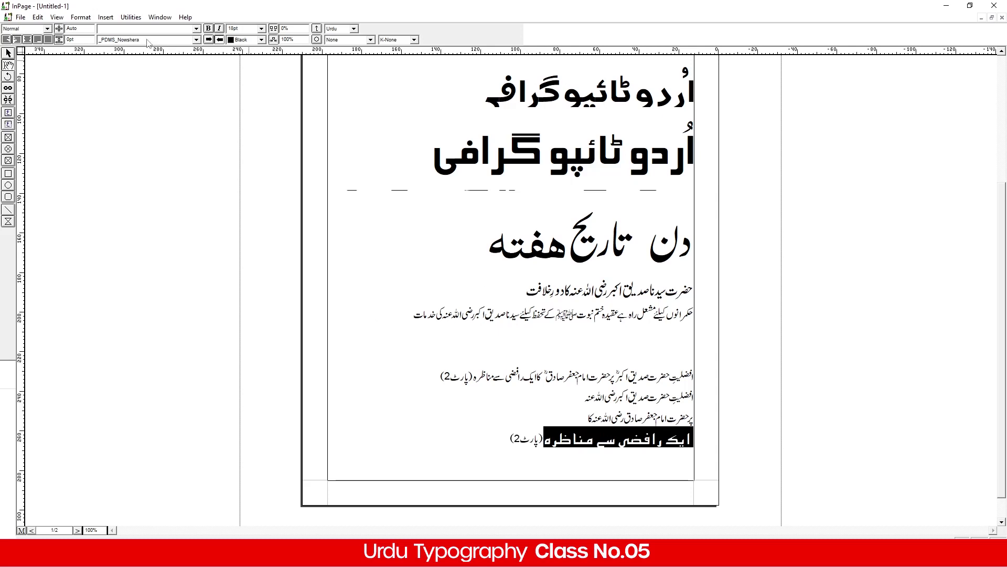
{"action": "scroll", "coordinate": [148, 43], "scroll_direction": "down", "scroll_amount": 1}
{"action": "scroll", "coordinate": [148, 43], "scroll_direction": "down", "scroll_amount": 1}
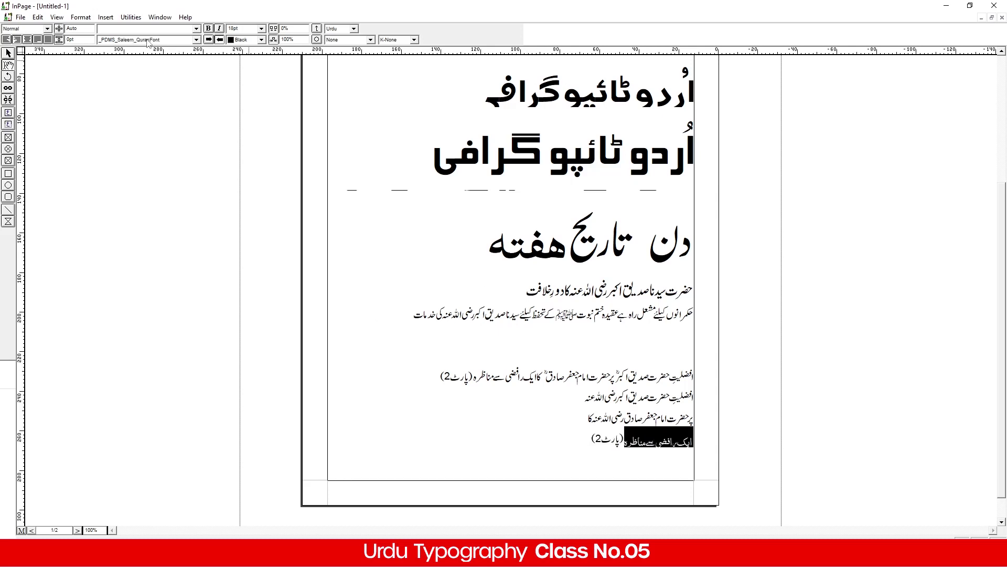
{"action": "scroll", "coordinate": [148, 43], "scroll_direction": "down", "scroll_amount": 1}
{"action": "scroll", "coordinate": [148, 44], "scroll_direction": "up", "scroll_amount": 1}
{"action": "scroll", "coordinate": [148, 44], "scroll_direction": "down", "scroll_amount": 1}
{"action": "scroll", "coordinate": [148, 43], "scroll_direction": "up", "scroll_amount": 1}
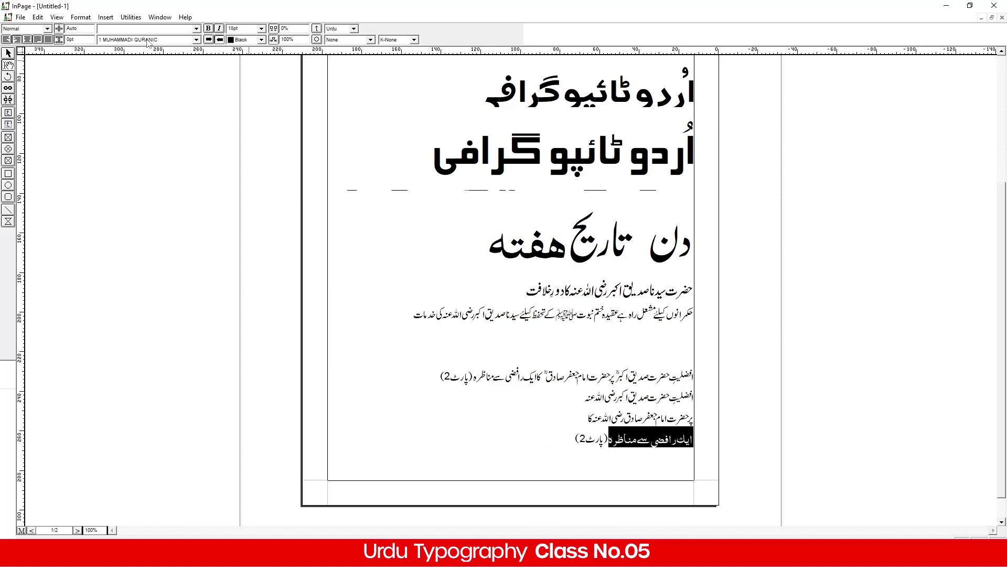
{"action": "scroll", "coordinate": [148, 43], "scroll_direction": "down", "scroll_amount": 2}
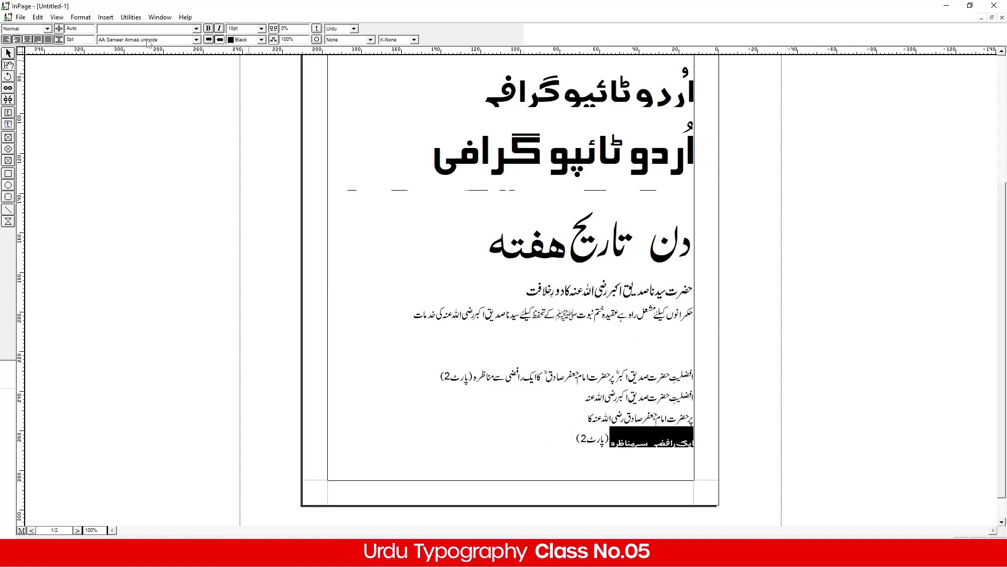
{"action": "scroll", "coordinate": [148, 43], "scroll_direction": "down", "scroll_amount": 1}
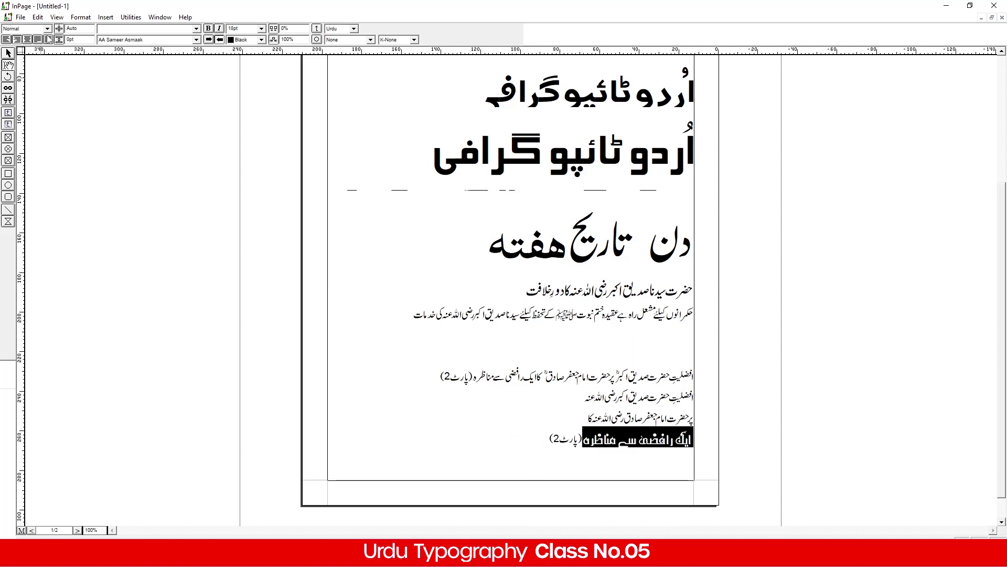
{"action": "scroll", "coordinate": [130, 40], "scroll_direction": "down", "scroll_amount": 1}
Step: Remove one blank line above the unsplit line ending in "(پارٹ2)" to move the four-line block up
{"action": "left_click", "coordinate": [552, 443]}
{"action": "left_click_drag", "start_coordinate": [551, 442], "coordinate": [739, 386]}
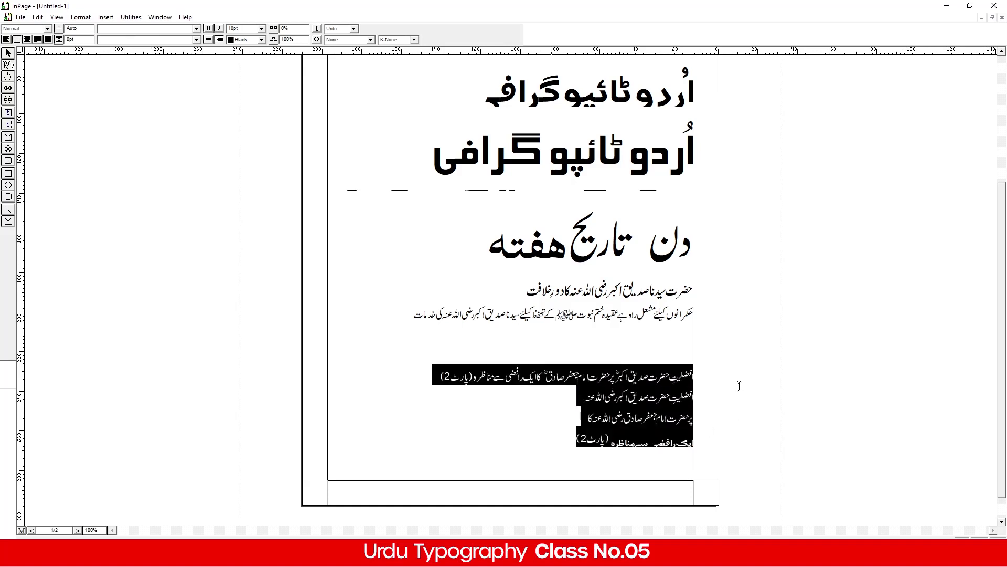
{"action": "left_click", "coordinate": [696, 381]}
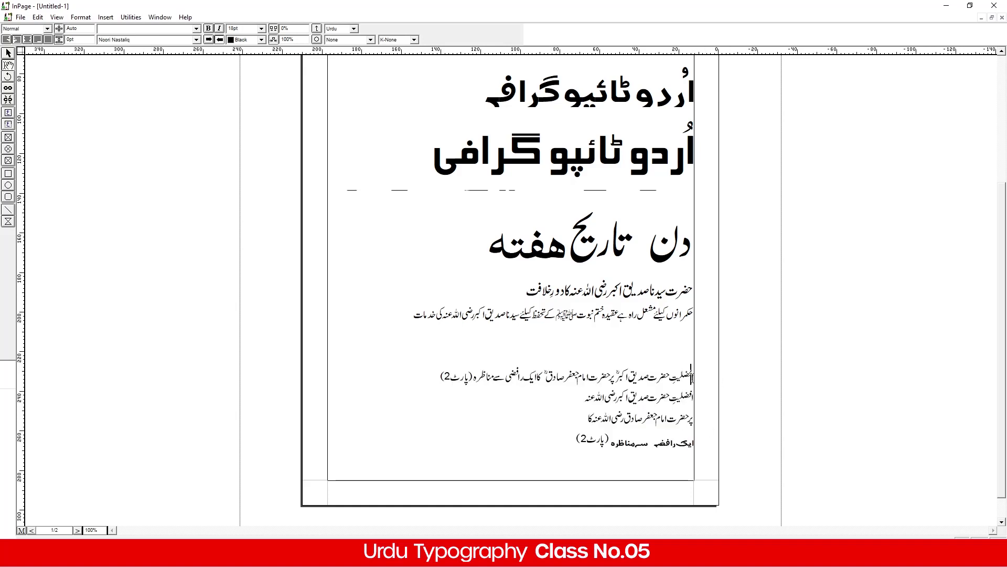
{"action": "key", "text": "BackSpace"}
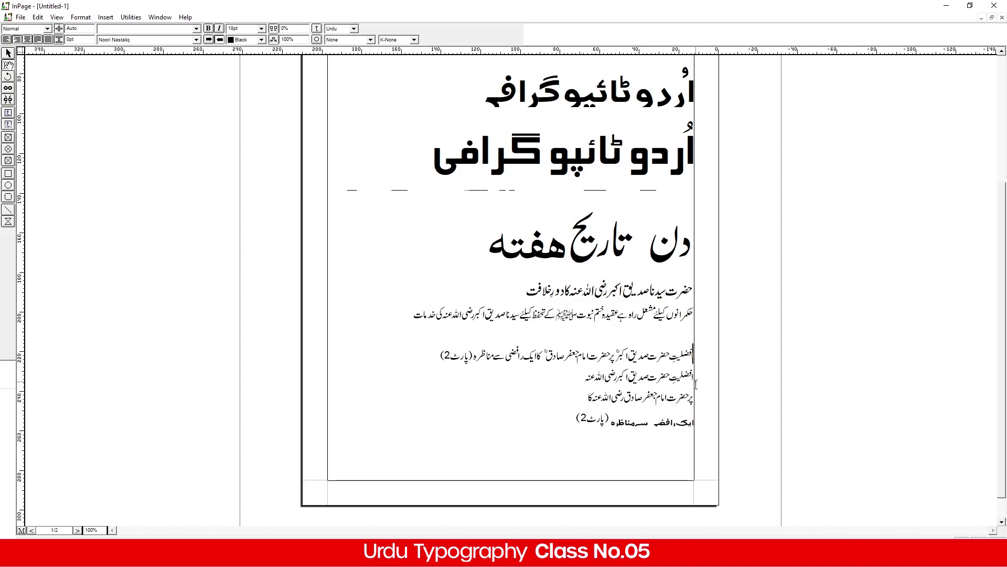
{"action": "key", "text": "BackSpace"}
{"action": "key", "text": "Return"}
Step: Export the current InPage page to the Documents folder as an EPS picture named "date"
{"action": "left_click_drag", "start_coordinate": [549, 414], "coordinate": [716, 354]}
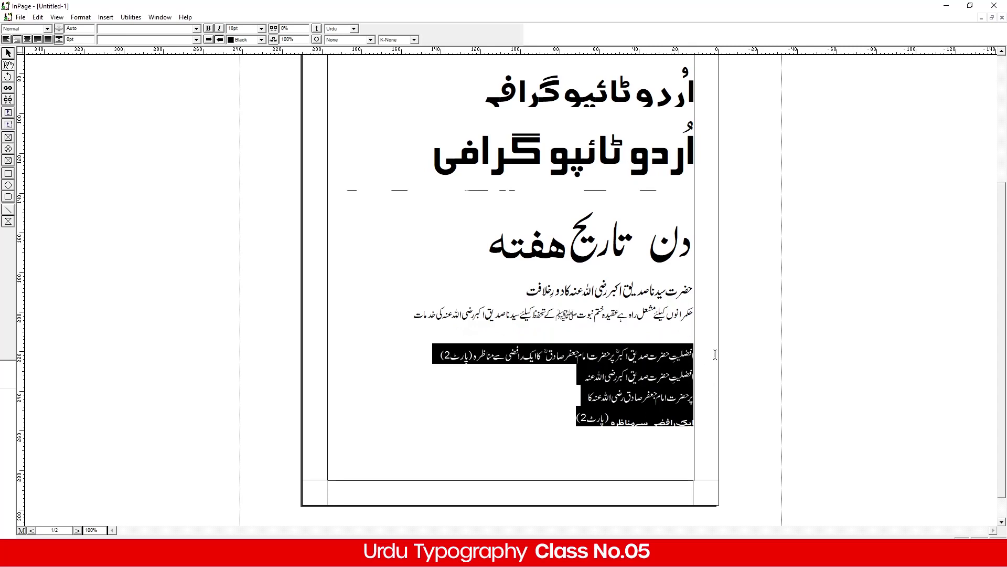
{"action": "left_click", "coordinate": [355, 324]}
{"action": "left_click", "coordinate": [20, 17]}
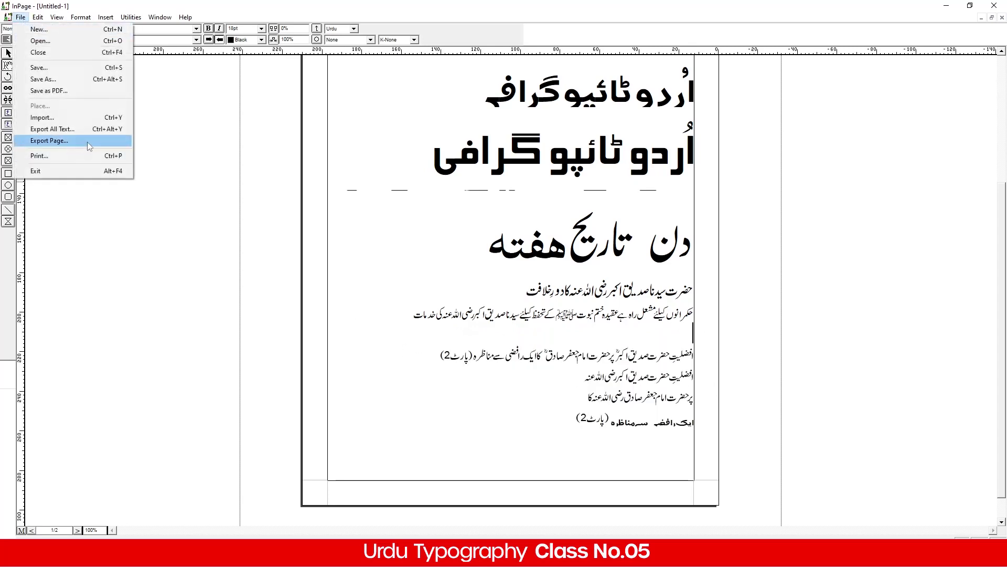
{"action": "left_click", "coordinate": [57, 140]}
{"action": "left_click", "coordinate": [601, 235]}
{"action": "left_click", "coordinate": [527, 340]}
{"action": "left_click", "coordinate": [526, 348]}
{"action": "left_click", "coordinate": [473, 325]}
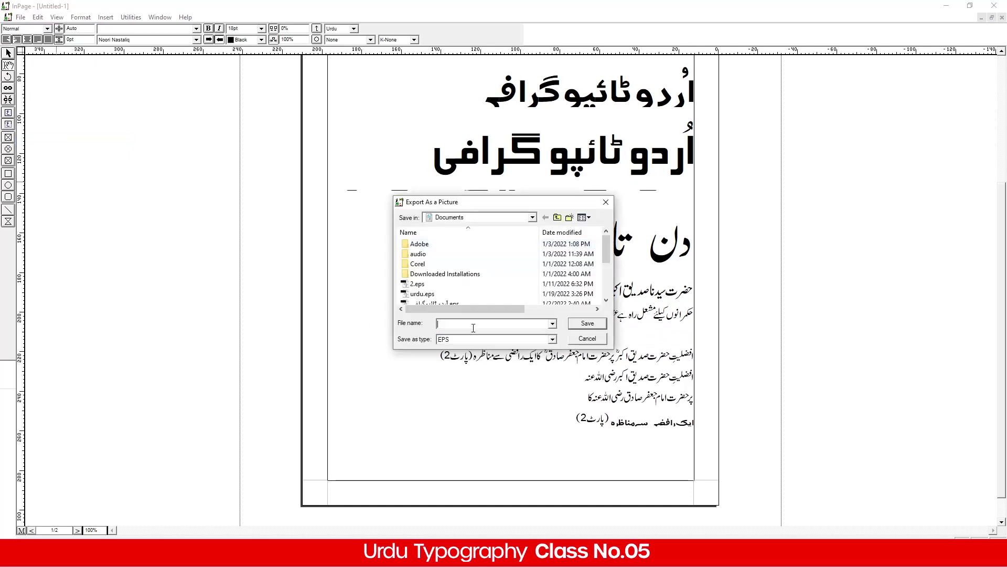
{"action": "type", "text": "date"}
{"action": "left_click", "coordinate": [599, 325]}
{"action": "left_click", "coordinate": [577, 296]}
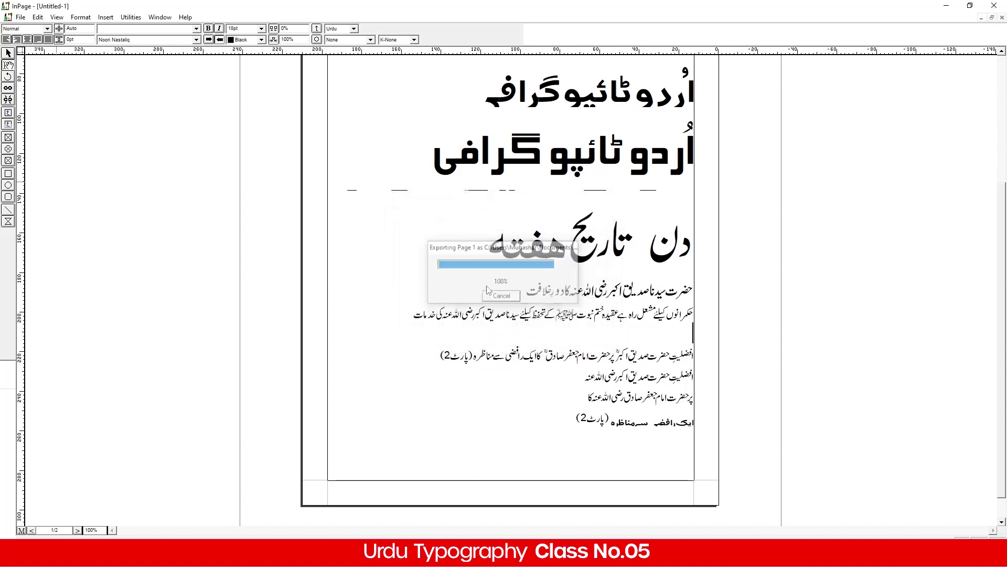
Step: Switch to CorelDRAW by bringing in date001.eps from the Documents folder, imported as editable with text kept as text
{"action": "left_click", "coordinate": [944, 6]}
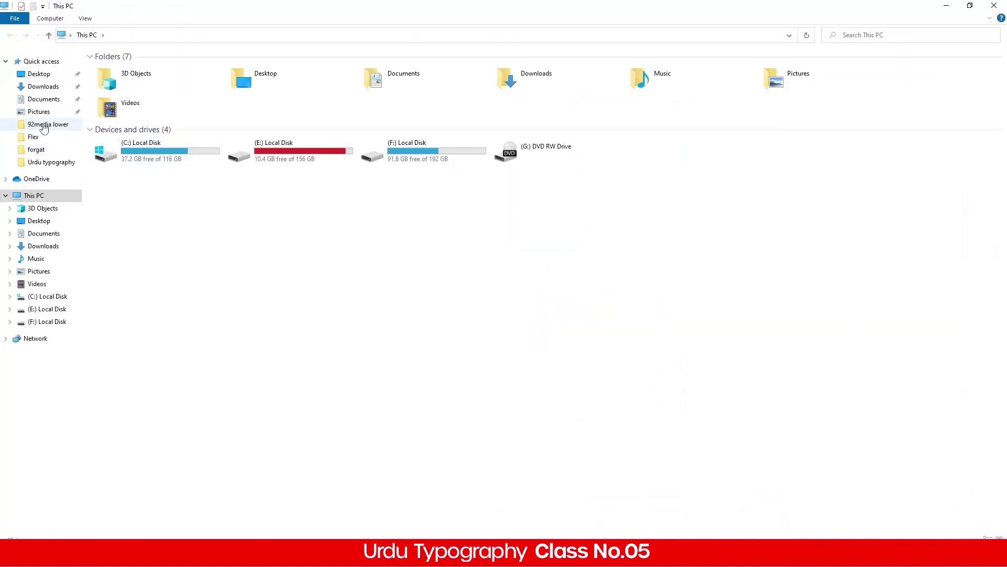
{"action": "left_click", "coordinate": [42, 99]}
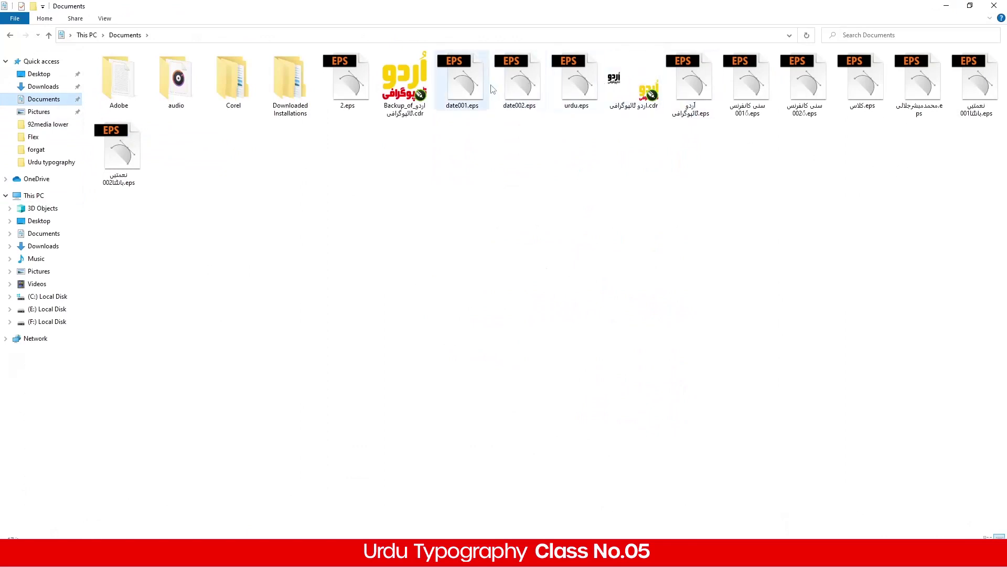
{"action": "left_click", "coordinate": [514, 85]}
{"action": "left_click_drag", "start_coordinate": [462, 87], "coordinate": [451, 321]}
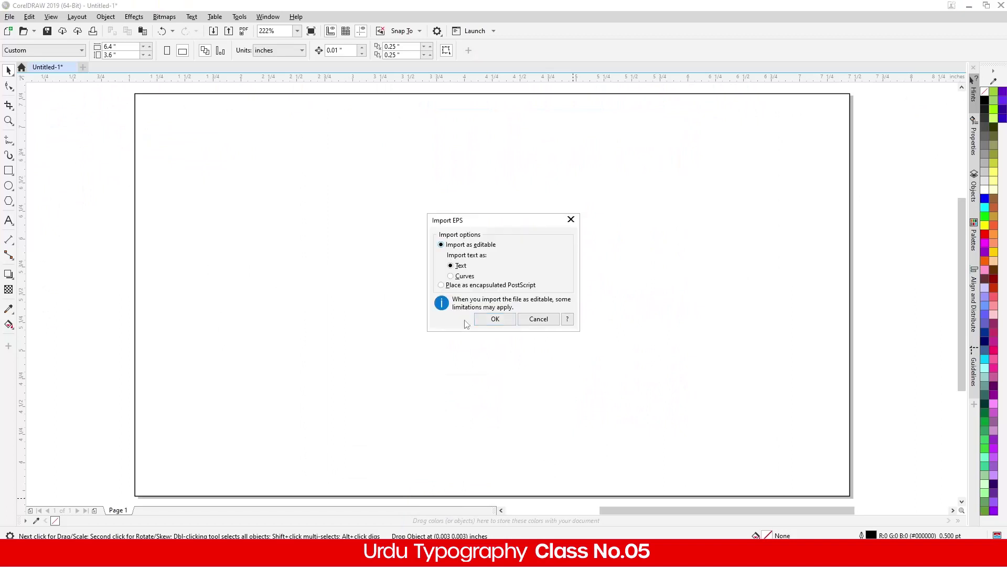
{"action": "left_click", "coordinate": [497, 317]}
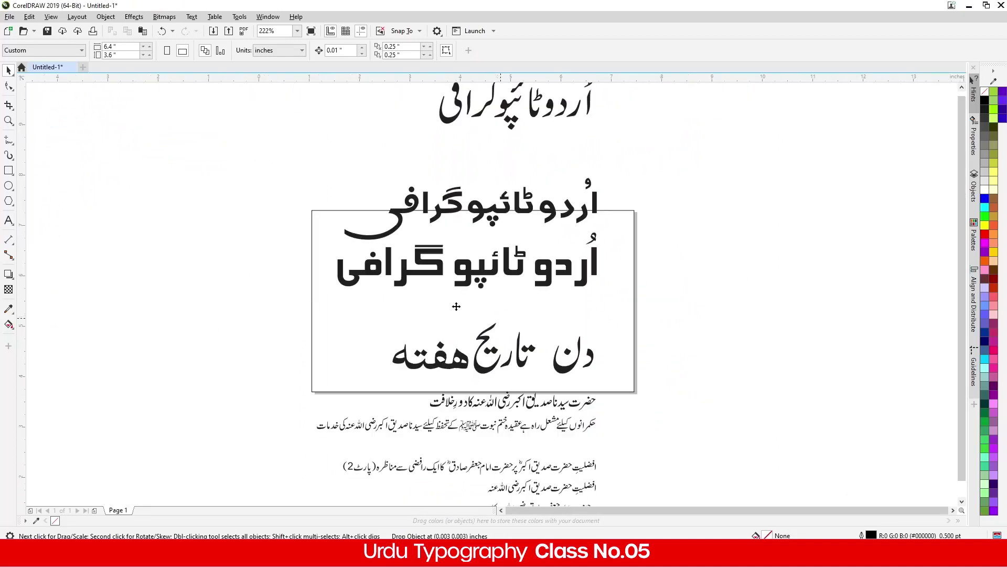
Step: Place the imported text group at about 1 × 1.69 inches and centre it on the page
{"action": "scroll", "coordinate": [456, 305], "scroll_direction": "down", "scroll_amount": 3}
{"action": "left_click_drag", "start_coordinate": [461, 258], "coordinate": [640, 289]}
{"action": "scroll", "coordinate": [638, 301], "scroll_direction": "up", "scroll_amount": 2}
{"action": "left_click_drag", "start_coordinate": [550, 333], "coordinate": [385, 313]}
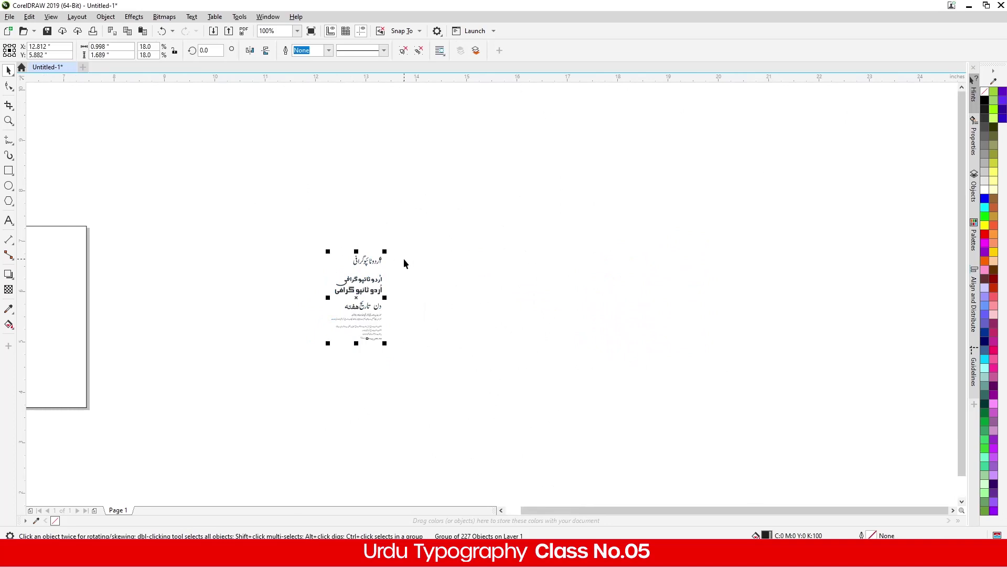
{"action": "key", "text": "p"}
{"action": "scroll", "coordinate": [666, 190], "scroll_direction": "down", "scroll_amount": 1}
{"action": "key", "text": "shift+F4"}
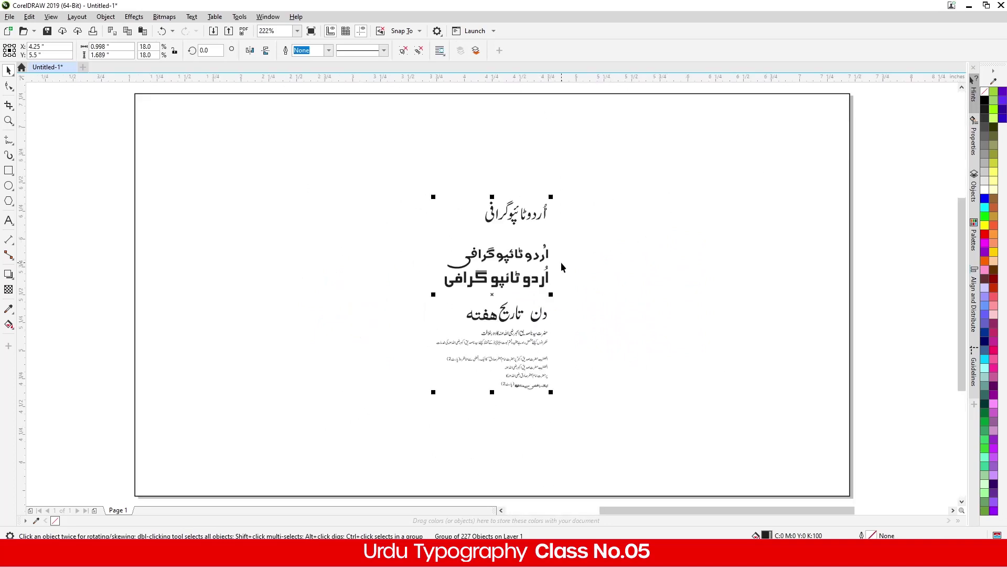
Step: Fill the text group with RGB black and enlarge it to about 1.46 × 2.47 inches
{"action": "left_click", "coordinate": [984, 103]}
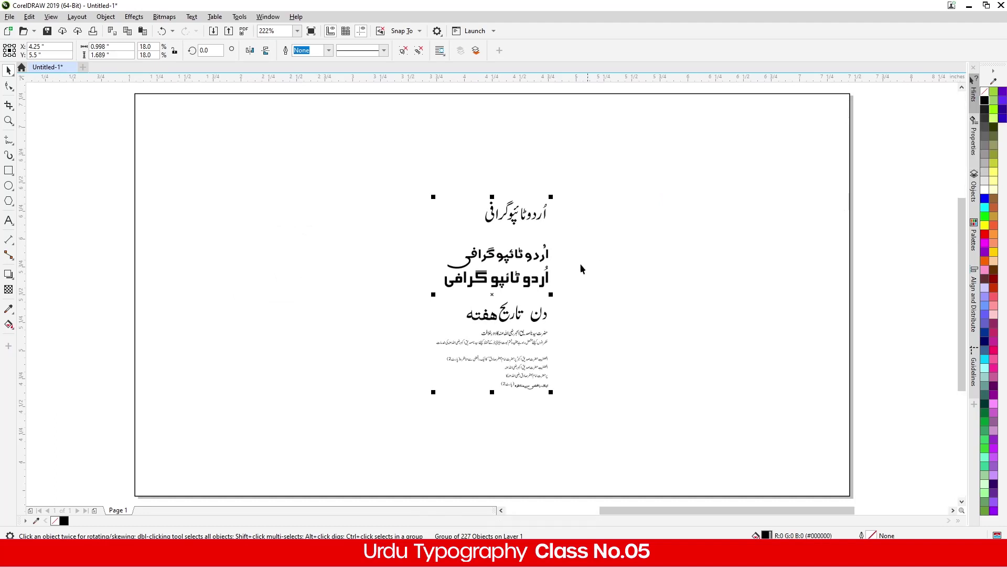
{"action": "left_click", "coordinate": [362, 181]}
{"action": "left_click_drag", "start_coordinate": [589, 413], "coordinate": [665, 440]}
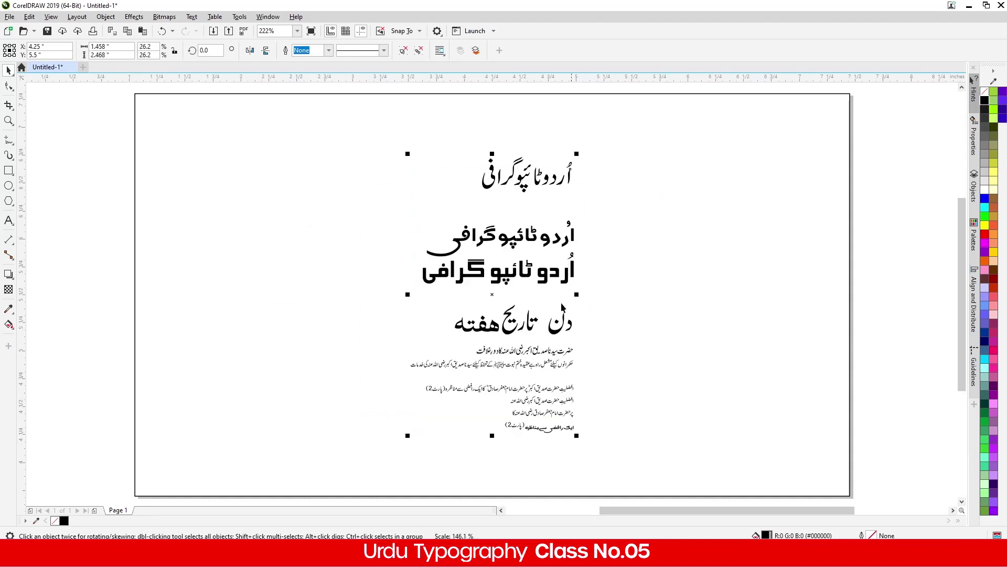
Step: Move the text group to the right side of the page and ungroup all of its letter shapes
{"action": "left_click_drag", "start_coordinate": [526, 273], "coordinate": [730, 268]}
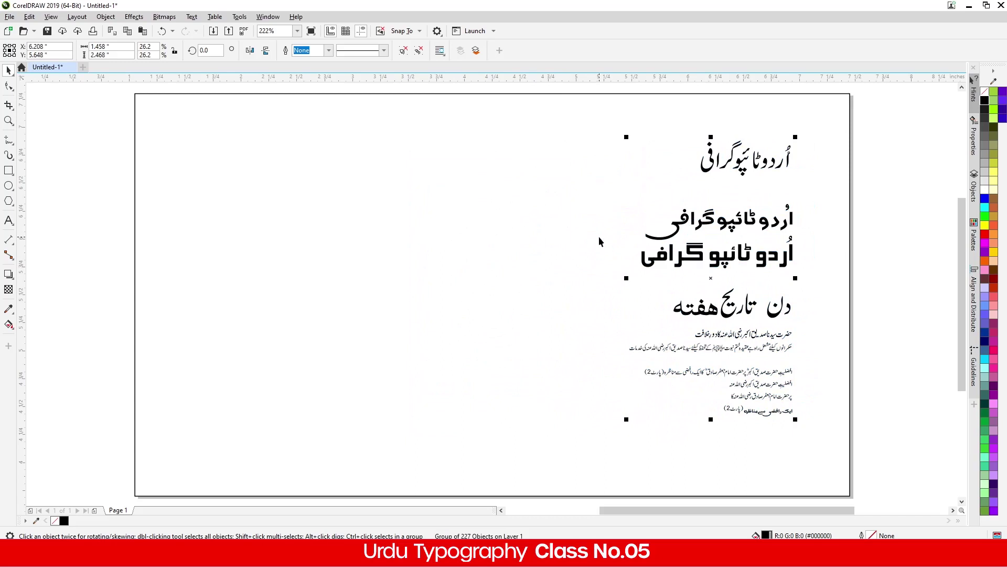
{"action": "left_click", "coordinate": [603, 229]}
{"action": "left_click_drag", "start_coordinate": [704, 227], "coordinate": [684, 224]}
{"action": "left_click", "coordinate": [419, 52]}
Step: Move the first heading "اُردو ٹائپوگرافی" to the left half of the page and shift the remaining text up
{"action": "left_click", "coordinate": [627, 145]}
{"action": "left_click_drag", "start_coordinate": [632, 117], "coordinate": [820, 197]}
{"action": "left_click_drag", "start_coordinate": [733, 160], "coordinate": [385, 227]}
{"action": "left_click_drag", "start_coordinate": [774, 426], "coordinate": [781, 429]}
{"action": "left_click_drag", "start_coordinate": [726, 346], "coordinate": [784, 252]}
{"action": "left_click", "coordinate": [321, 219]}
{"action": "scroll", "coordinate": [378, 215], "scroll_direction": "up", "scroll_amount": 2}
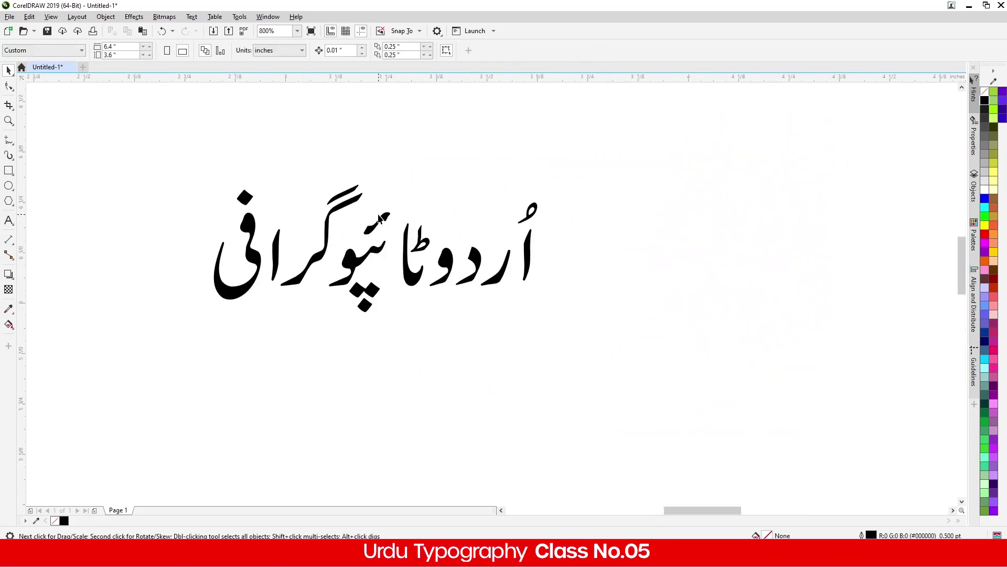
Step: Tighten the letters "ر", "د" and "و" of the first heading towards its opening alif
{"action": "left_click", "coordinate": [493, 282]}
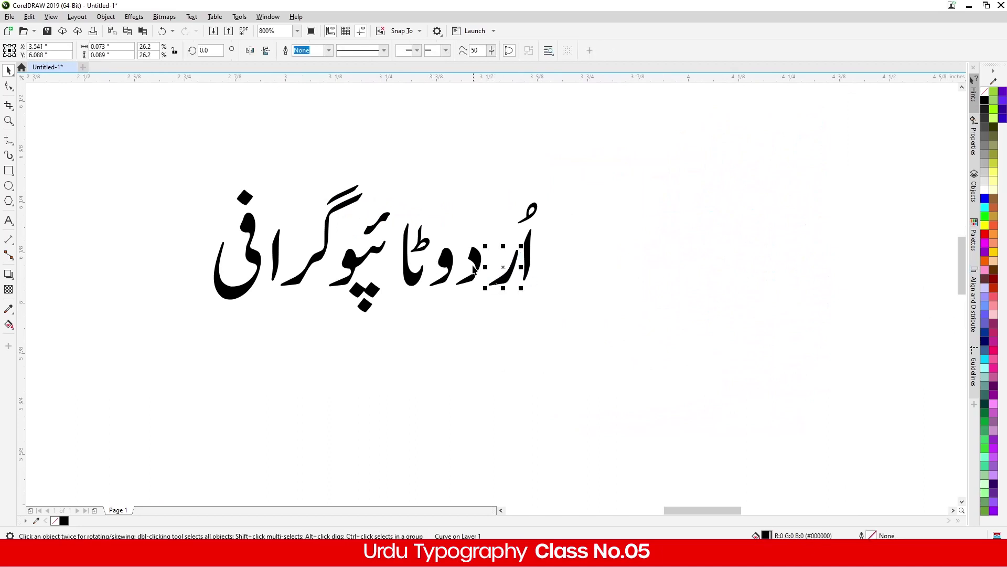
{"action": "mouse_move", "coordinate": [472, 259]}
{"action": "left_mouse_down"}
{"action": "mouse_move", "coordinate": [491, 259]}
{"action": "mouse_move", "coordinate": [451, 268]}
{"action": "mouse_move", "coordinate": [479, 263]}
{"action": "left_mouse_up"}
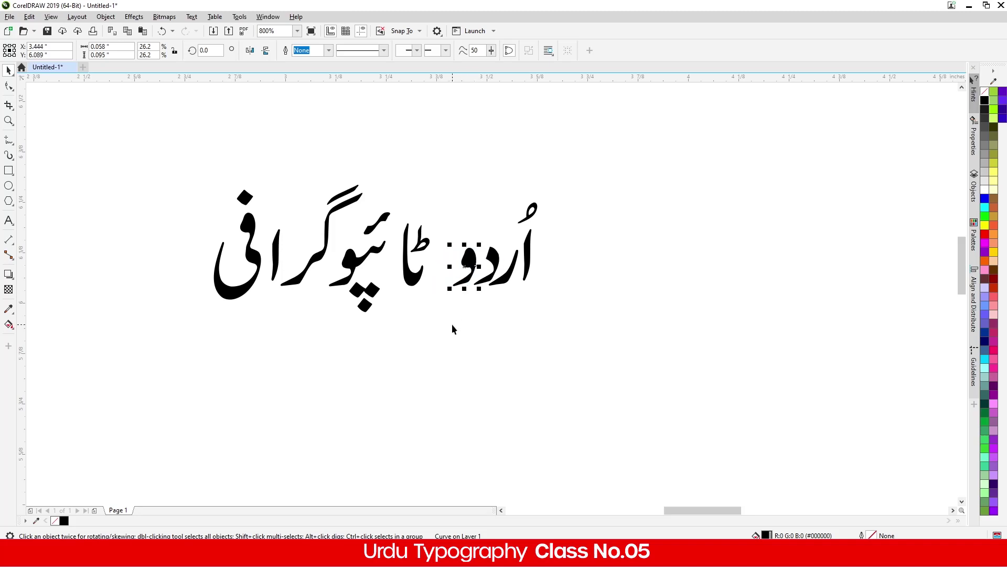
{"action": "left_click", "coordinate": [461, 309]}
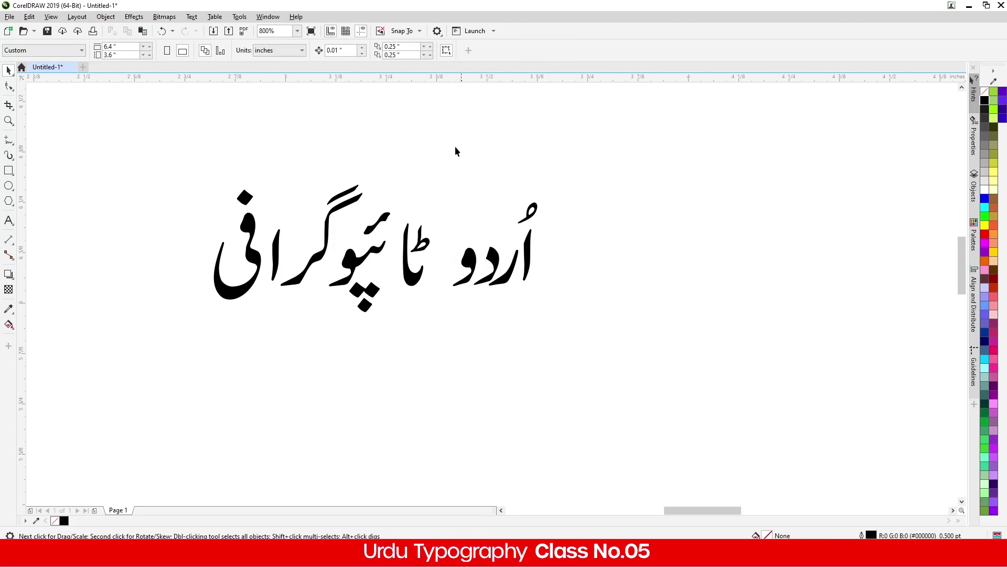
{"action": "left_click_drag", "start_coordinate": [138, 347], "coordinate": [139, 347]}
{"action": "scroll", "coordinate": [327, 226], "scroll_direction": "down", "scroll_amount": 1}
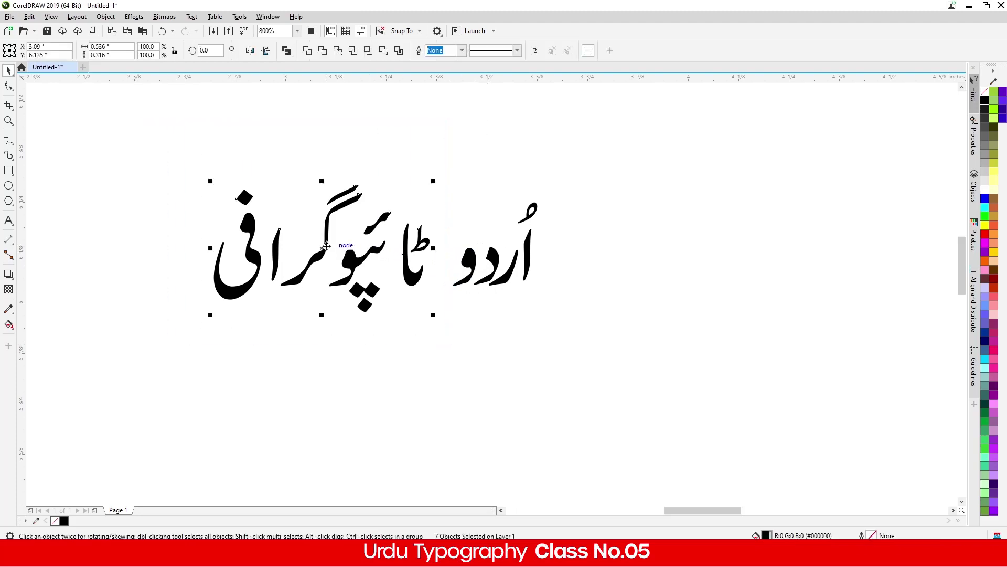
Step: Undo the first heading's letter spacing changes and the preceding moves of the heading and remaining text
{"action": "scroll", "coordinate": [331, 228], "scroll_direction": "down", "scroll_amount": 2}
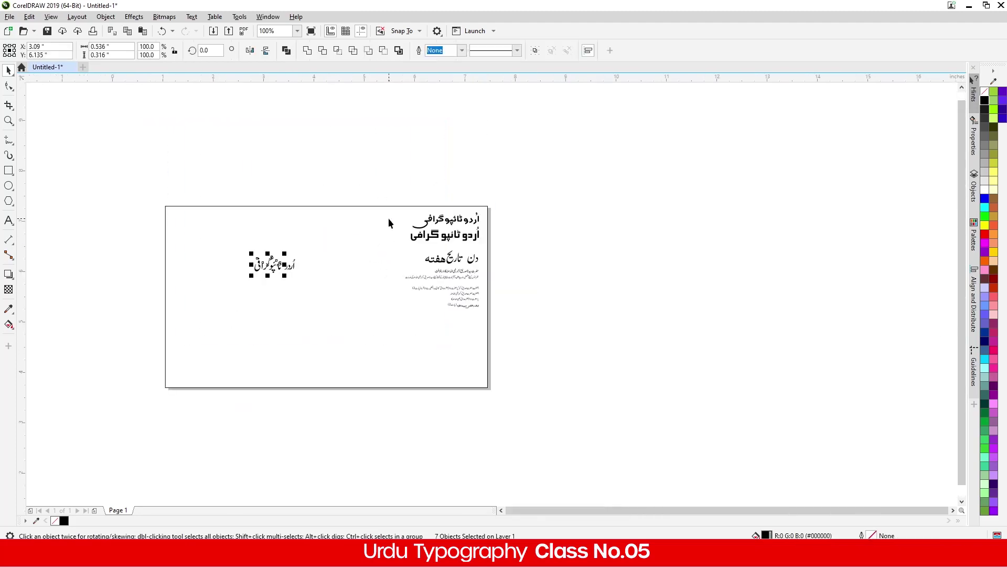
{"action": "key", "text": "ctrl+z"}
{"action": "key", "text": "ctrl+z"}
{"action": "key", "text": "ctrl+z"}
{"action": "key", "text": "ctrl+z"}
{"action": "key", "text": "ctrl+z"}
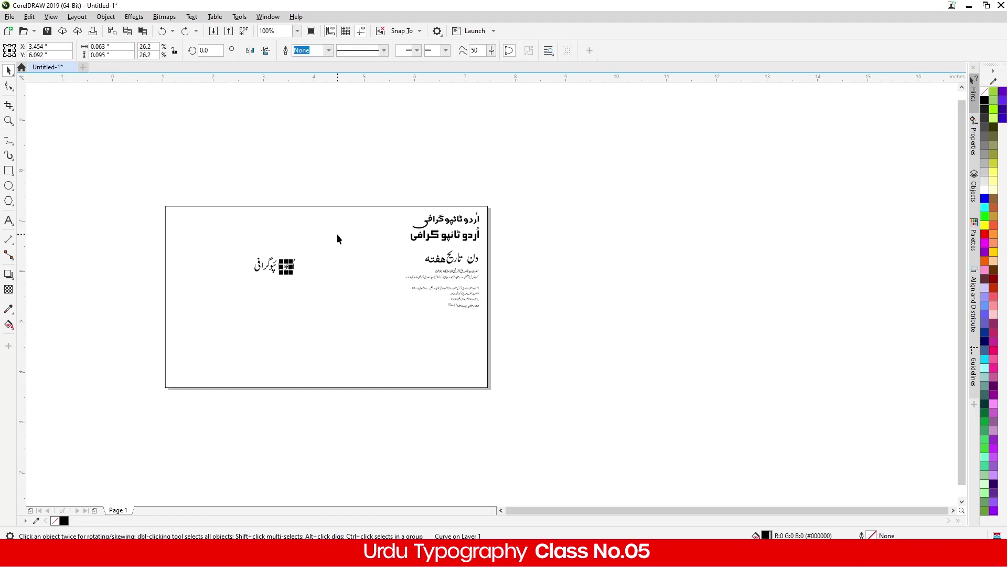
{"action": "left_click", "coordinate": [343, 239]}
{"action": "scroll", "coordinate": [366, 235], "scroll_direction": "up", "scroll_amount": 1}
Step: Move all letter shapes of the first heading "اُردو ٹائپوگرافی" to the left half of the page
{"action": "left_click_drag", "start_coordinate": [362, 193], "coordinate": [550, 457]}
{"action": "left_click_drag", "start_coordinate": [462, 334], "coordinate": [511, 334]}
{"action": "left_click_drag", "start_coordinate": [632, 171], "coordinate": [441, 227]}
{"action": "left_click_drag", "start_coordinate": [533, 208], "coordinate": [97, 321]}
{"action": "scroll", "coordinate": [443, 248], "scroll_direction": "down", "scroll_amount": 1}
{"action": "scroll", "coordinate": [443, 248], "scroll_direction": "down", "scroll_amount": 1}
{"action": "scroll", "coordinate": [362, 265], "scroll_direction": "up", "scroll_amount": 4}
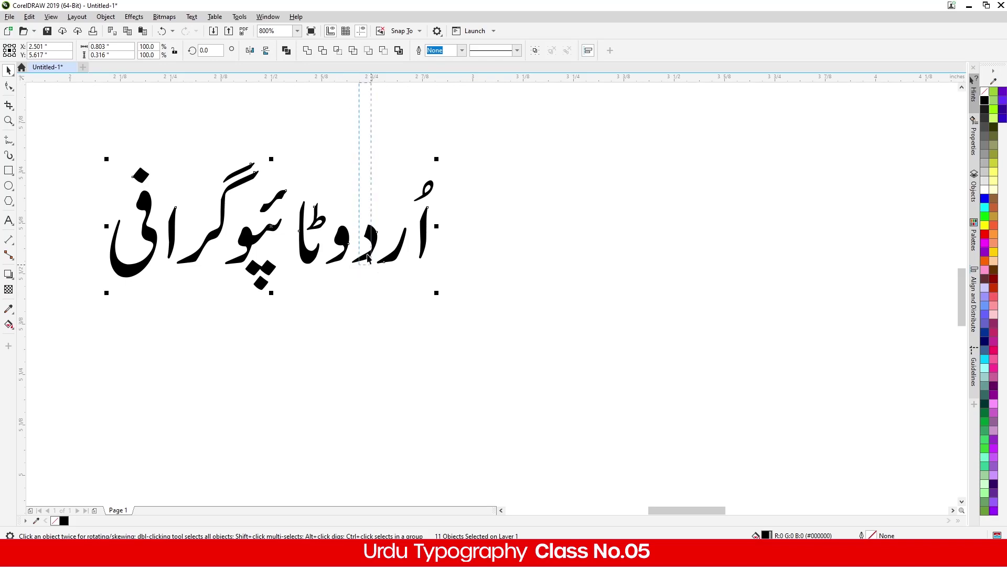
Step: Place a horizontal guideline along the baseline of the moved heading's letters, at about 5.527 inches
{"action": "left_click", "coordinate": [358, 92]}
{"action": "left_click_drag", "start_coordinate": [355, 79], "coordinate": [361, 269]}
{"action": "scroll", "coordinate": [339, 231], "scroll_direction": "up", "scroll_amount": 10}
{"action": "left_click_drag", "start_coordinate": [178, 225], "coordinate": [67, 288]}
{"action": "scroll", "coordinate": [294, 260], "scroll_direction": "down", "scroll_amount": 2}
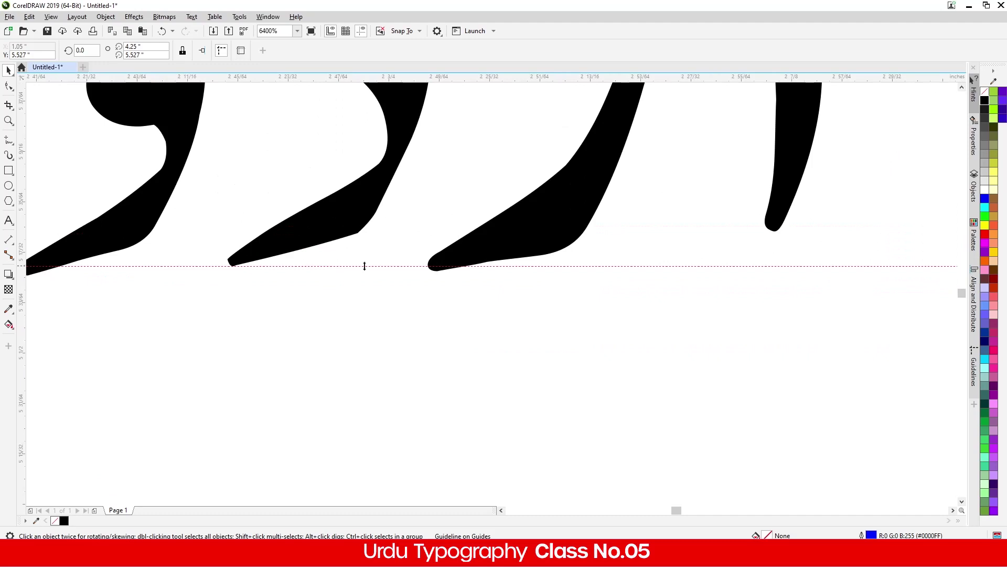
{"action": "scroll", "coordinate": [439, 231], "scroll_direction": "down", "scroll_amount": 2}
{"action": "scroll", "coordinate": [355, 216], "scroll_direction": "up", "scroll_amount": 2}
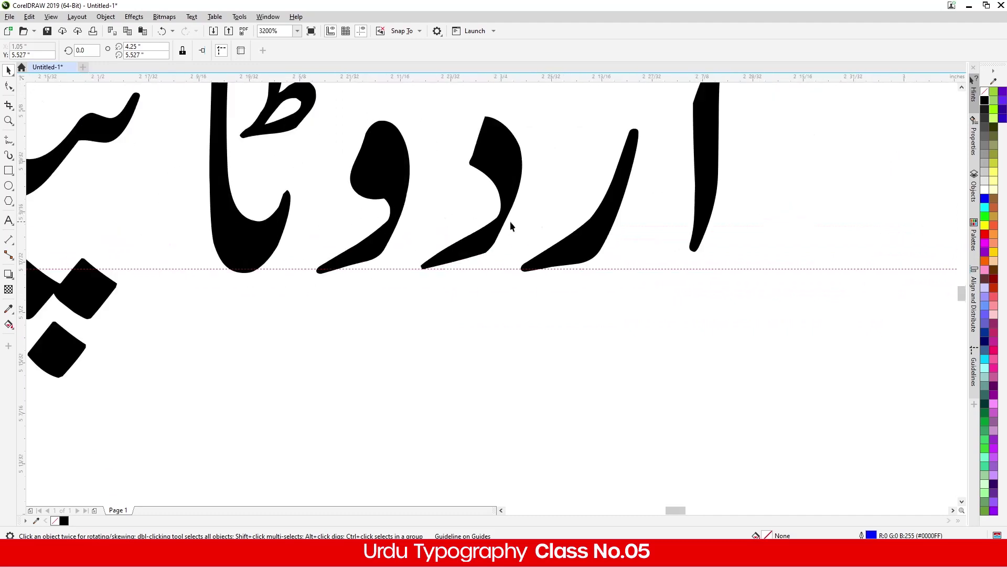
{"action": "scroll", "coordinate": [697, 151], "scroll_direction": "down", "scroll_amount": 2}
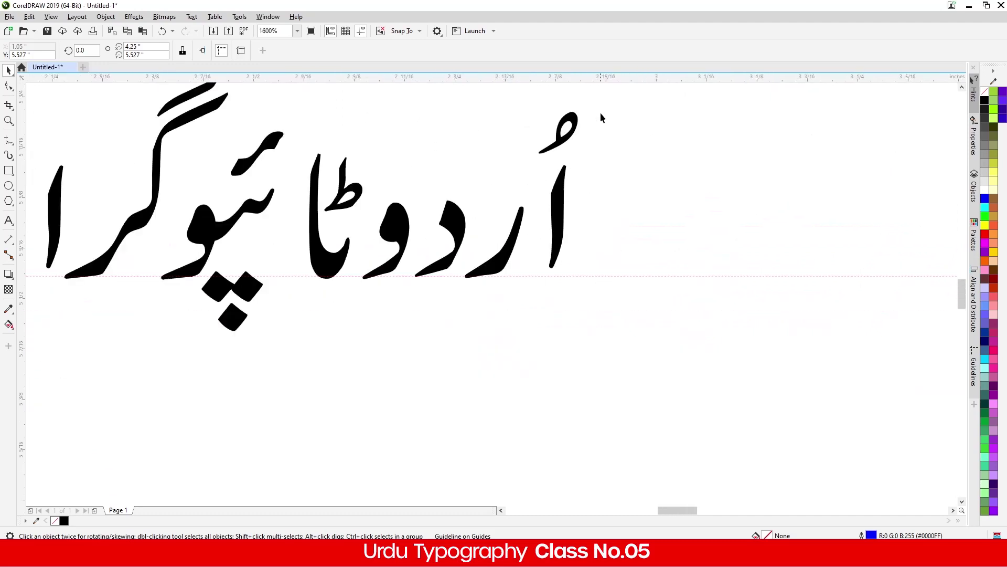
Step: Try moving the heading's opening alif with its pesh closer to "ر" and down to the guideline
{"action": "left_click_drag", "start_coordinate": [492, 274], "coordinate": [515, 301]}
{"action": "scroll", "coordinate": [554, 257], "scroll_direction": "up", "scroll_amount": 2}
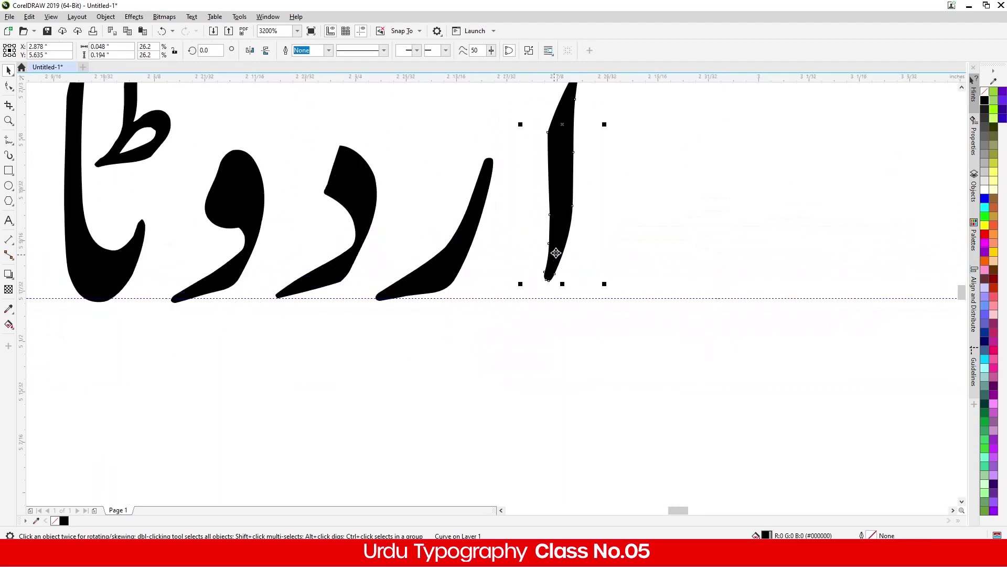
{"action": "left_click_drag", "start_coordinate": [568, 223], "coordinate": [539, 240]}
{"action": "left_click", "coordinate": [455, 332]}
{"action": "scroll", "coordinate": [461, 297], "scroll_direction": "down", "scroll_amount": 2}
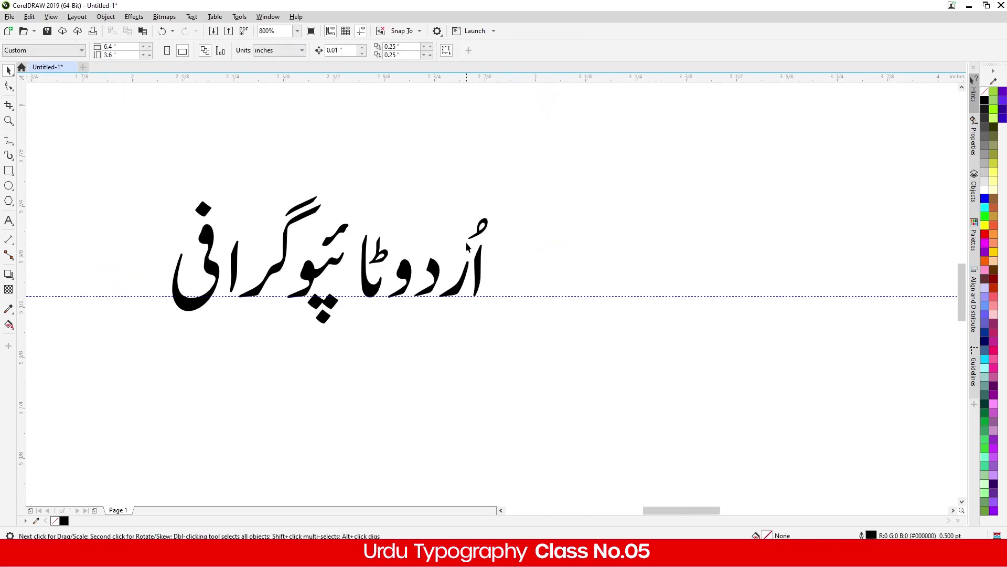
{"action": "scroll", "coordinate": [471, 226], "scroll_direction": "up", "scroll_amount": 3}
{"action": "left_click", "coordinate": [550, 278]}
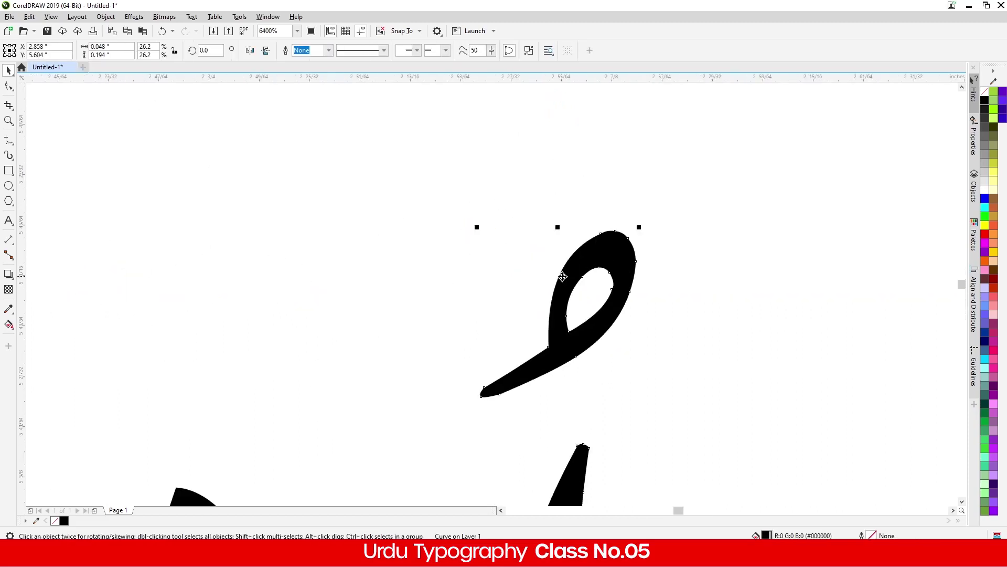
Step: Undo the repositioning of the heading's opening alif
{"action": "scroll", "coordinate": [514, 220], "scroll_direction": "down", "scroll_amount": 2}
{"action": "key", "text": "ctrl+z"}
{"action": "key", "text": "ctrl+z"}
{"action": "key", "text": "ctrl+z"}
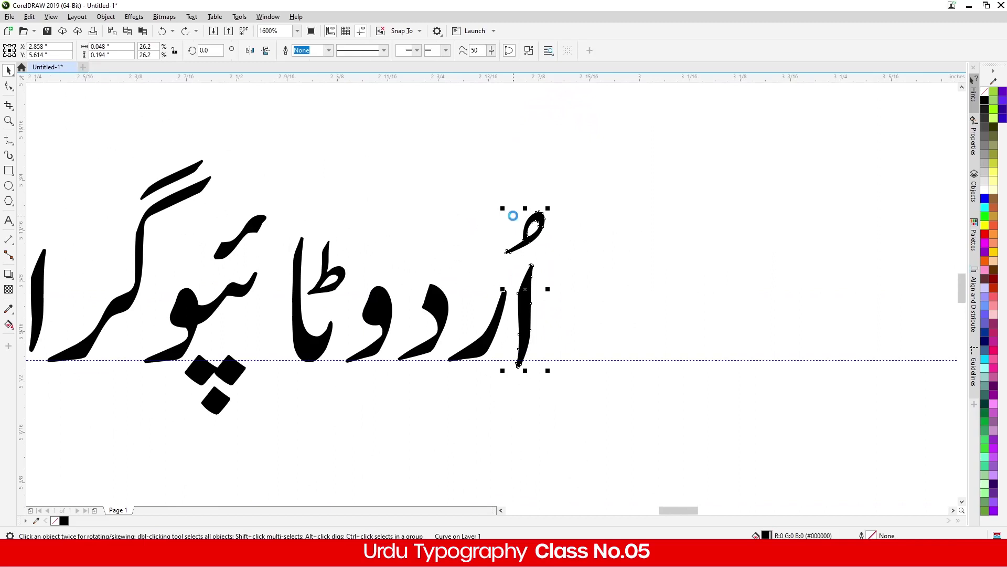
{"action": "scroll", "coordinate": [525, 253], "scroll_direction": "up", "scroll_amount": 2}
{"action": "scroll", "coordinate": [542, 259], "scroll_direction": "down", "scroll_amount": 2}
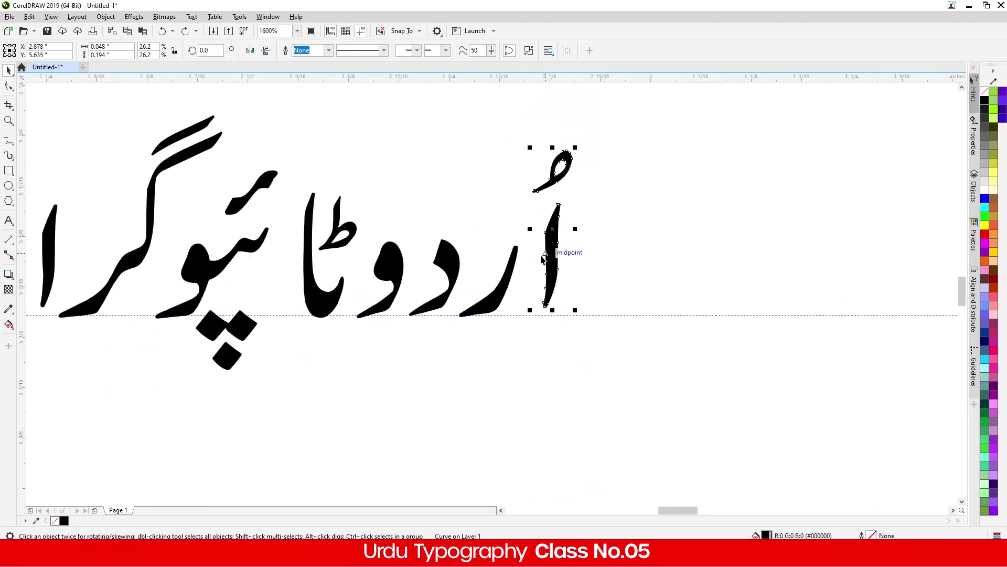
Step: Shift the opening alif with its pesh slightly towards "ر" and lower it onto the guideline
{"action": "key", "text": "Left"}
{"action": "scroll", "coordinate": [531, 284], "scroll_direction": "up", "scroll_amount": 2}
{"action": "left_click_drag", "start_coordinate": [546, 234], "coordinate": [545, 265]}
{"action": "scroll", "coordinate": [545, 264], "scroll_direction": "down", "scroll_amount": 2}
{"action": "scroll", "coordinate": [506, 300], "scroll_direction": "up", "scroll_amount": 1}
Step: Move the letters "ر", "د" and "و" towards the opening alif so that "اُردو" is tightly spaced
{"action": "left_click_drag", "start_coordinate": [492, 317], "coordinate": [505, 315]}
{"action": "mouse_move", "coordinate": [389, 243]}
{"action": "left_mouse_down"}
{"action": "mouse_move", "coordinate": [412, 234]}
{"action": "mouse_move", "coordinate": [437, 242]}
{"action": "left_mouse_up"}
{"action": "left_click_drag", "start_coordinate": [317, 259], "coordinate": [388, 275]}
{"action": "scroll", "coordinate": [388, 275], "scroll_direction": "down", "scroll_amount": 8}
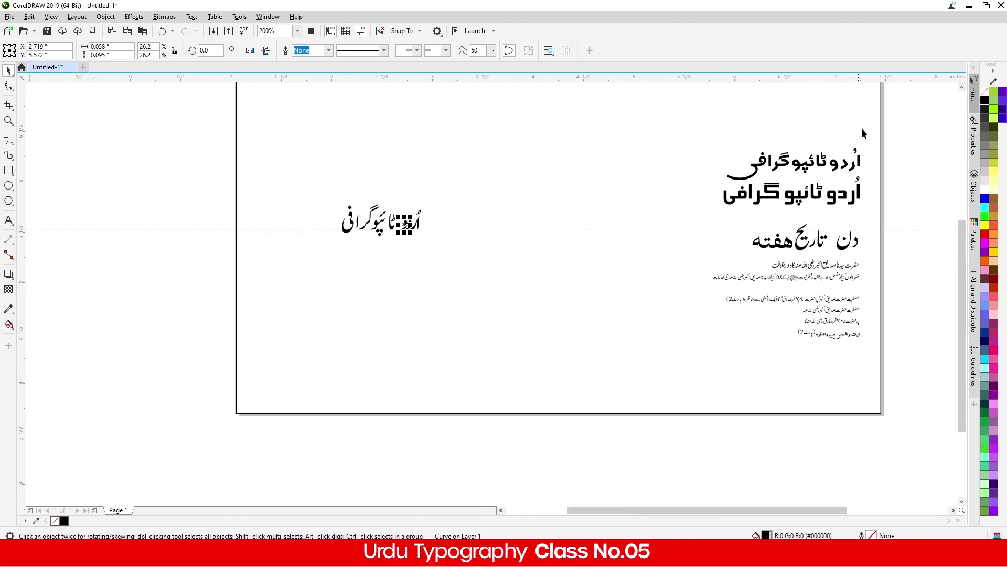
{"action": "scroll", "coordinate": [729, 212], "scroll_direction": "down", "scroll_amount": 1}
{"action": "scroll", "coordinate": [751, 178], "scroll_direction": "up", "scroll_amount": 1}
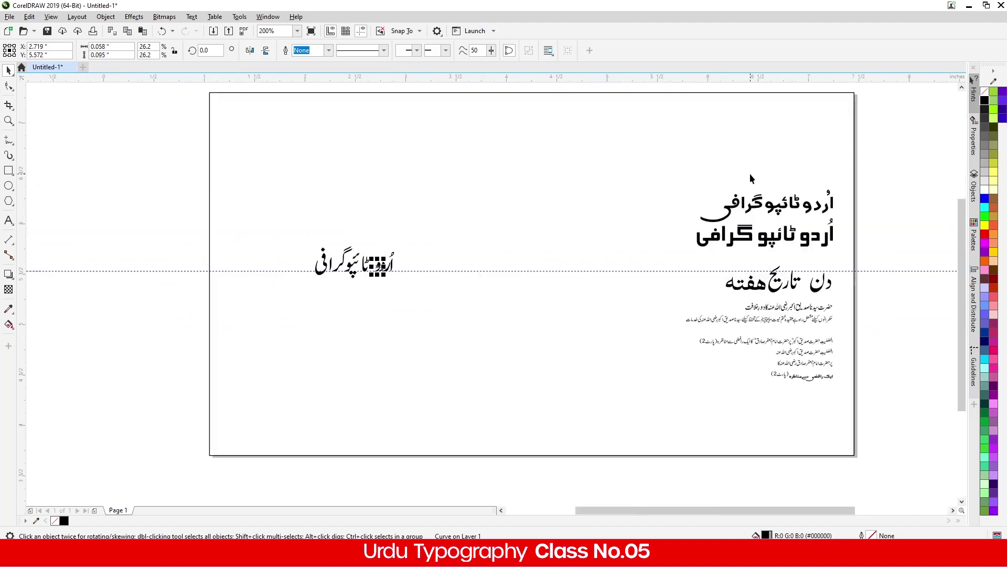
Step: Move "ٹا" close to "اُردو" and bring "ئپو" up against it along the guideline
{"action": "scroll", "coordinate": [345, 259], "scroll_direction": "up", "scroll_amount": 2}
{"action": "left_click_drag", "start_coordinate": [344, 309], "coordinate": [404, 282]}
{"action": "scroll", "coordinate": [378, 265], "scroll_direction": "up", "scroll_amount": 1}
{"action": "left_click_drag", "start_coordinate": [331, 136], "coordinate": [152, 451]}
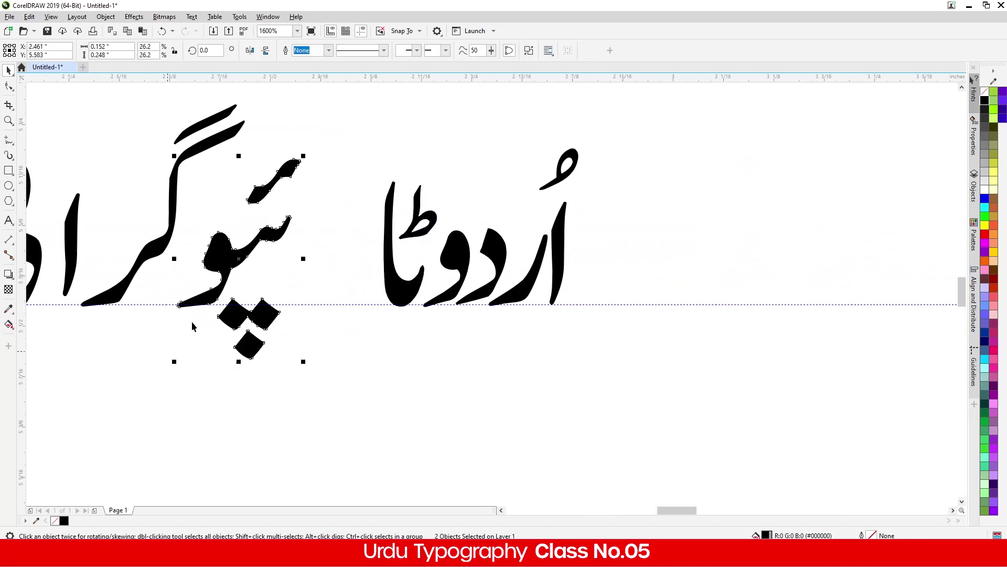
{"action": "left_click_drag", "start_coordinate": [222, 261], "coordinate": [303, 264]}
{"action": "scroll", "coordinate": [303, 263], "scroll_direction": "down", "scroll_amount": 1}
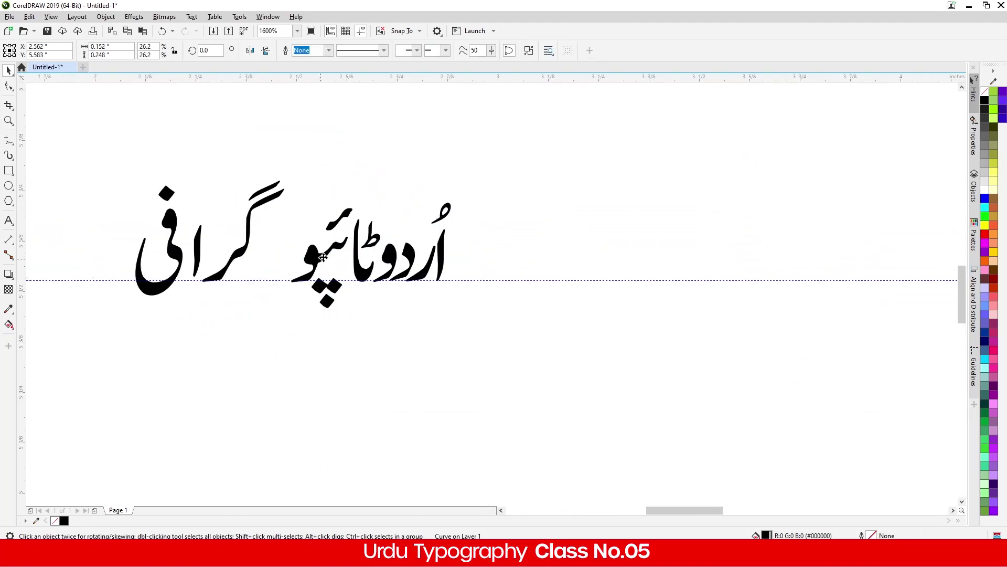
Step: Move "گر", the following alif and "فی" up against "ئپو" to close the heading's remaining gaps
{"action": "left_click_drag", "start_coordinate": [292, 152], "coordinate": [197, 342]}
{"action": "scroll", "coordinate": [217, 280], "scroll_direction": "up", "scroll_amount": 2}
{"action": "left_click_drag", "start_coordinate": [218, 276], "coordinate": [416, 289]}
{"action": "scroll", "coordinate": [416, 289], "scroll_direction": "down", "scroll_amount": 1}
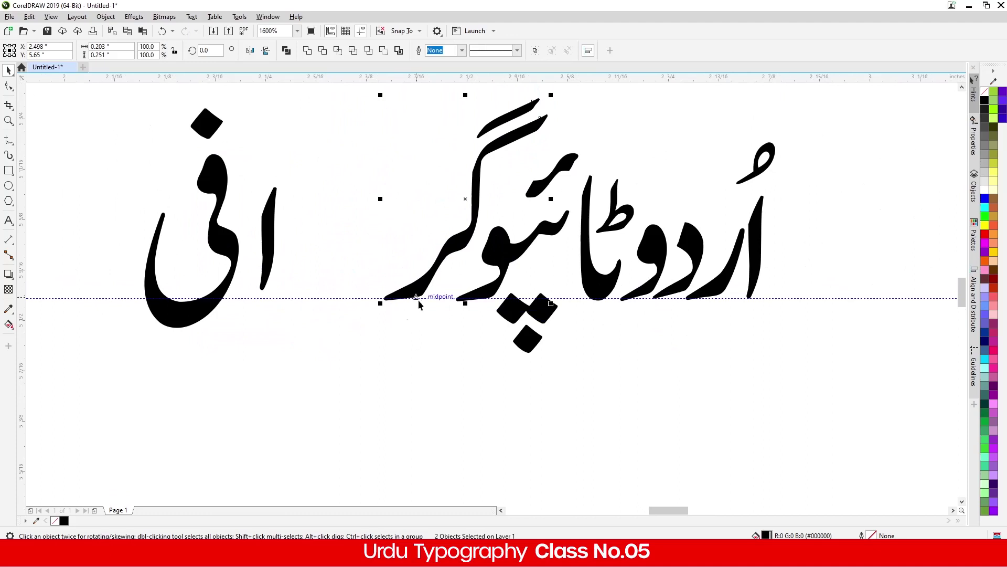
{"action": "left_click_drag", "start_coordinate": [271, 239], "coordinate": [432, 206]}
{"action": "left_click_drag", "start_coordinate": [355, 84], "coordinate": [140, 355]}
{"action": "left_click_drag", "start_coordinate": [190, 309], "coordinate": [347, 321]}
{"action": "scroll", "coordinate": [315, 374], "scroll_direction": "down", "scroll_amount": 2}
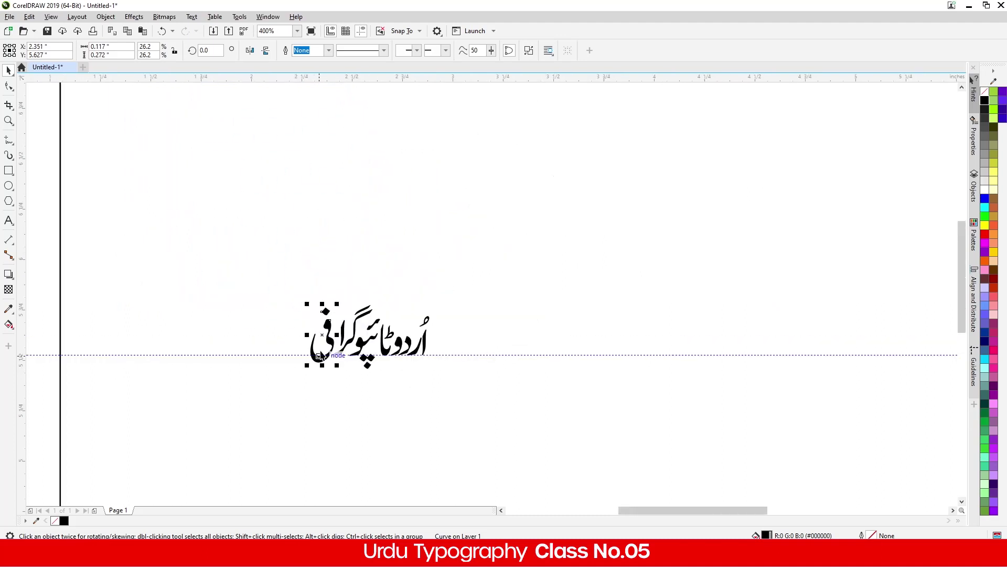
Step: Move the whole tightened heading up off the baseline guideline to about X 2.534", Y 6.022"
{"action": "scroll", "coordinate": [320, 356], "scroll_direction": "up", "scroll_amount": 1}
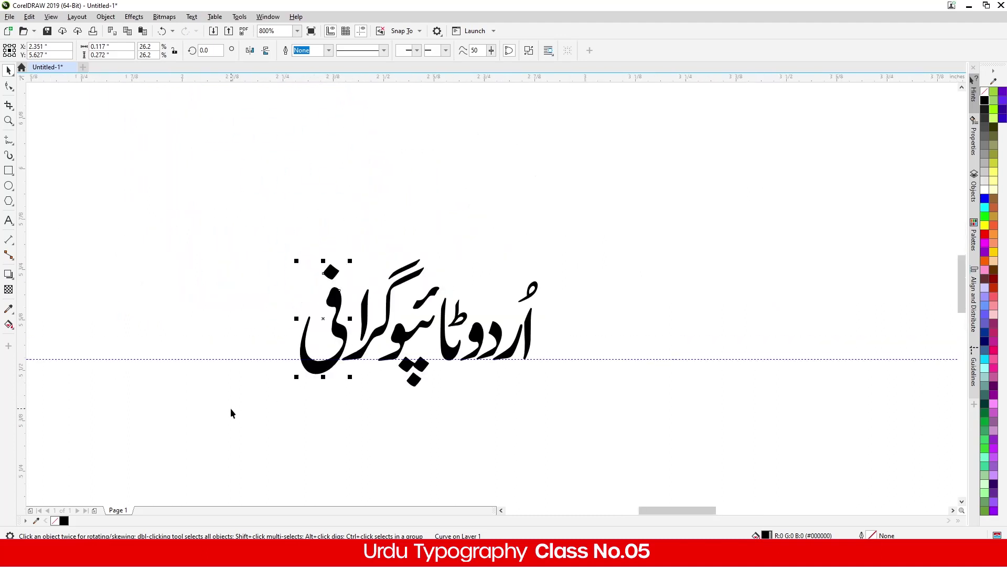
{"action": "scroll", "coordinate": [294, 392], "scroll_direction": "up", "scroll_amount": 1}
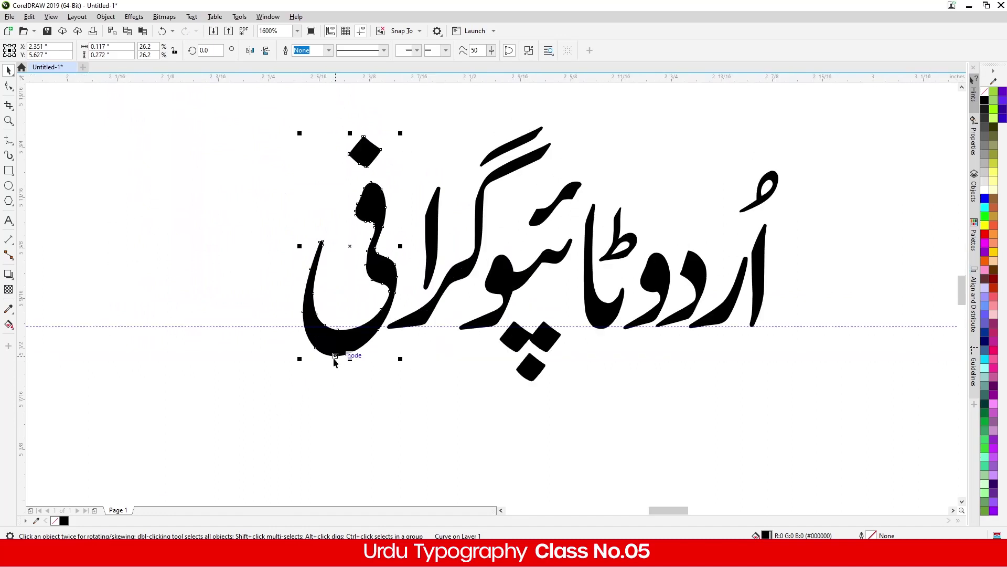
{"action": "left_click", "coordinate": [434, 224]}
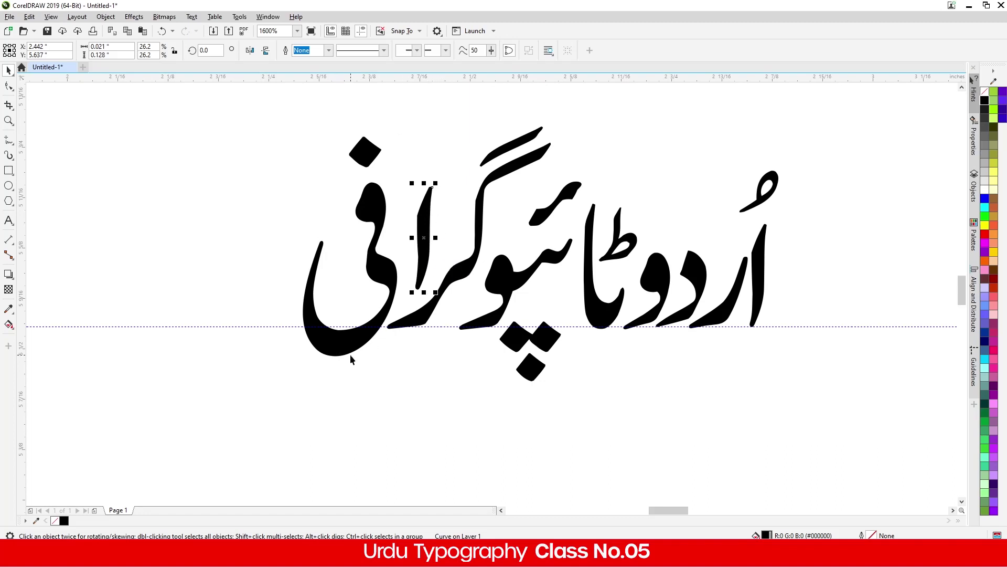
{"action": "scroll", "coordinate": [341, 342], "scroll_direction": "down", "scroll_amount": 2}
{"action": "left_click_drag", "start_coordinate": [314, 277], "coordinate": [484, 389]}
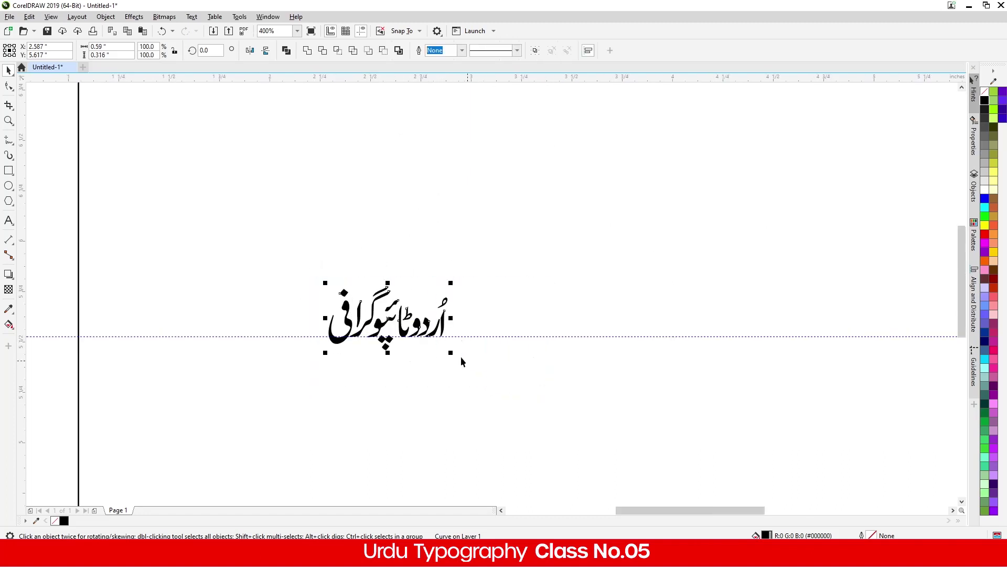
{"action": "left_click_drag", "start_coordinate": [409, 330], "coordinate": [399, 248]}
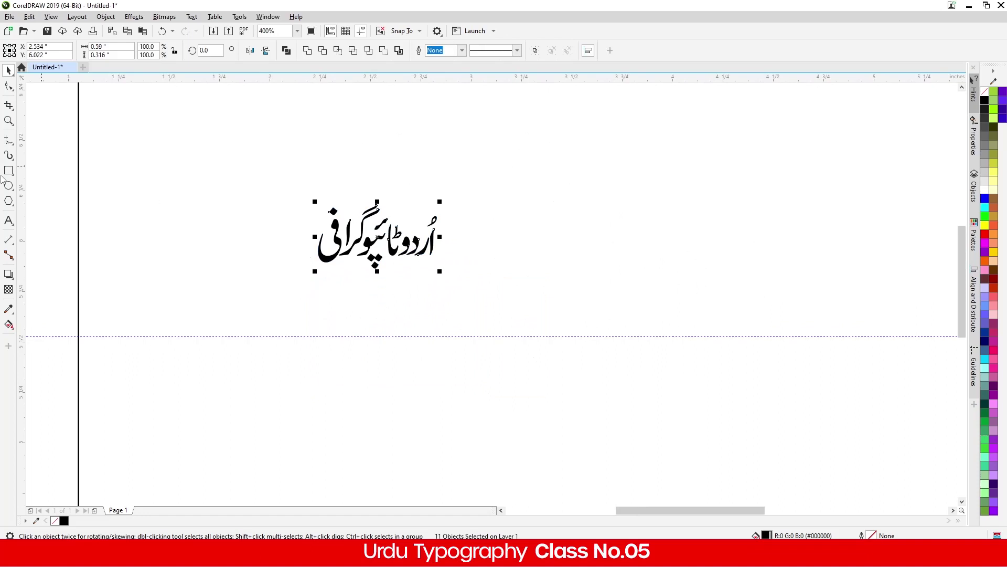
Step: Draw a rectangle of about 1.073" by 0.349" around the tightened heading
{"action": "left_click_drag", "start_coordinate": [284, 193], "coordinate": [501, 265]}
{"action": "left_click", "coordinate": [7, 73]}
{"action": "mouse_move", "coordinate": [459, 227]}
{"action": "left_mouse_down"}
{"action": "mouse_move", "coordinate": [448, 243]}
{"action": "mouse_move", "coordinate": [442, 235]}
{"action": "left_mouse_up"}
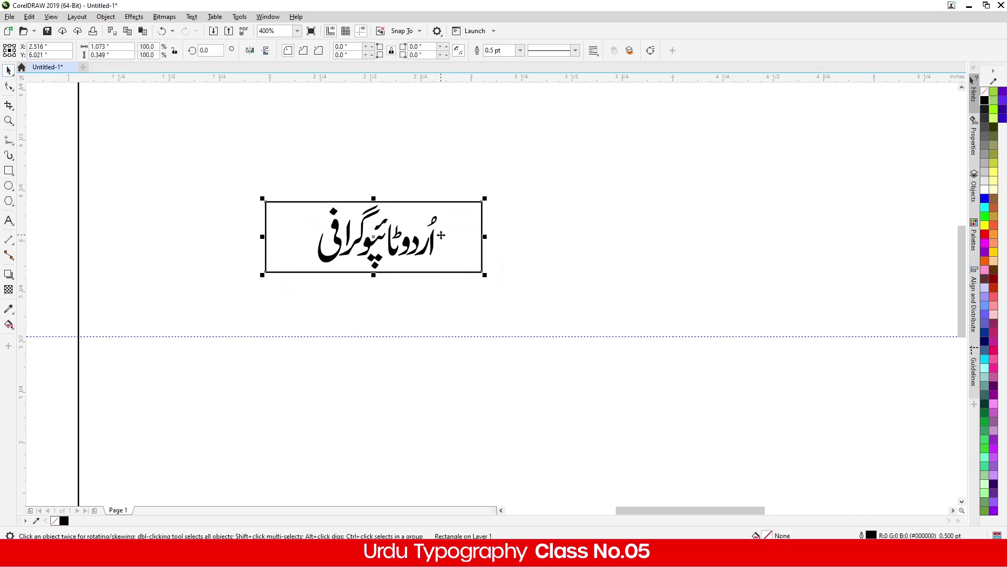
Step: Fill the rectangle pale yellow (R255 G255 B204) and place it behind the heading letters
{"action": "left_click", "coordinate": [985, 100]}
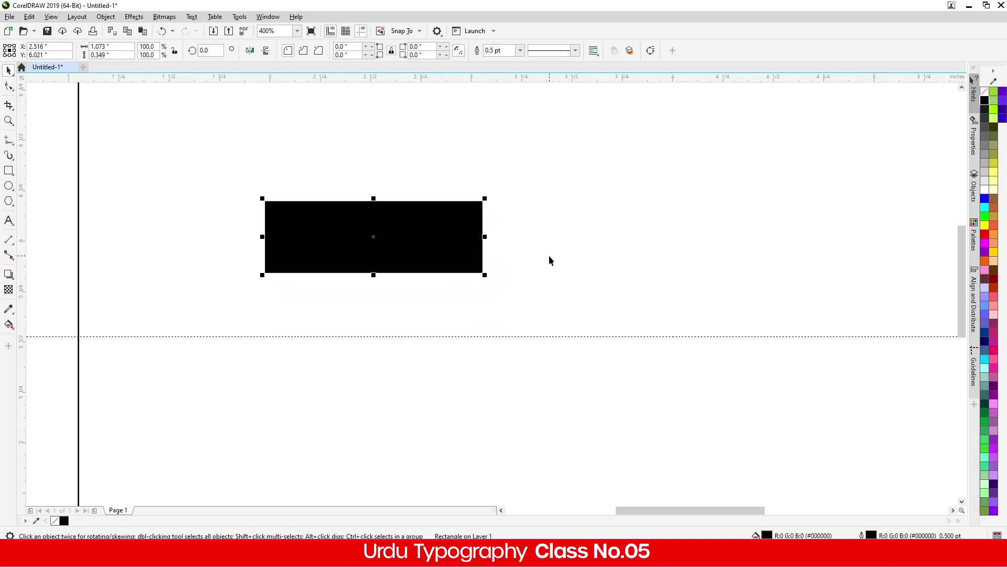
{"action": "left_click", "coordinate": [993, 189]}
{"action": "left_click", "coordinate": [598, 243]}
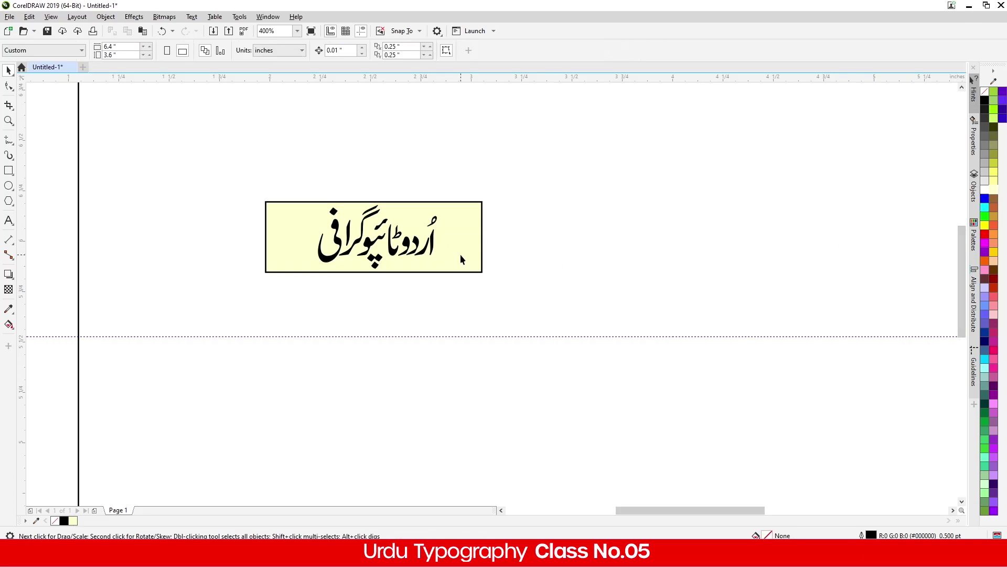
{"action": "right_click", "coordinate": [461, 254]}
{"action": "left_click", "coordinate": [169, 279]}
{"action": "scroll", "coordinate": [225, 238], "scroll_direction": "down", "scroll_amount": 2}
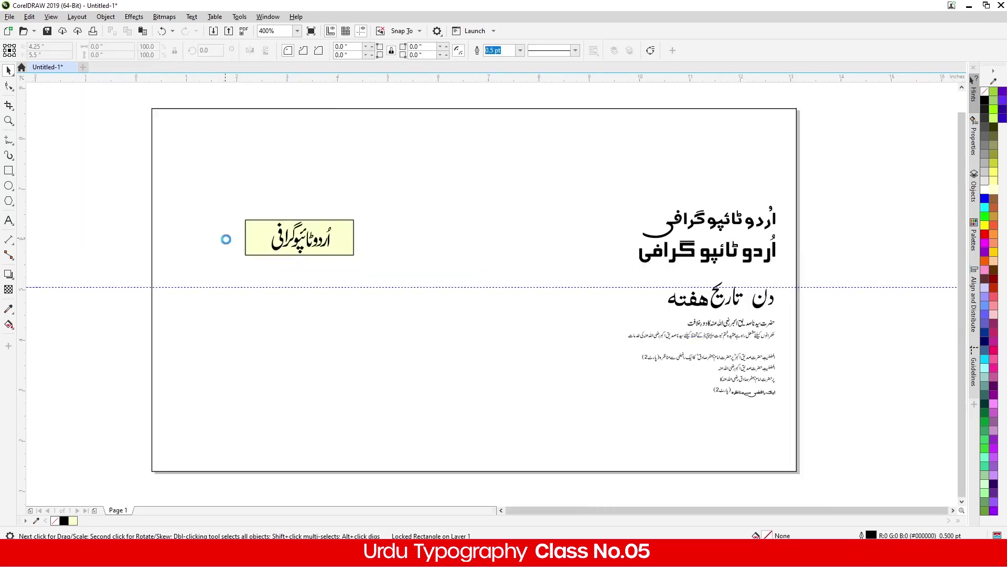
{"action": "key", "text": "Escape"}
Step: Fill all the heading letters on the rectangle with white
{"action": "scroll", "coordinate": [244, 227], "scroll_direction": "up", "scroll_amount": 2}
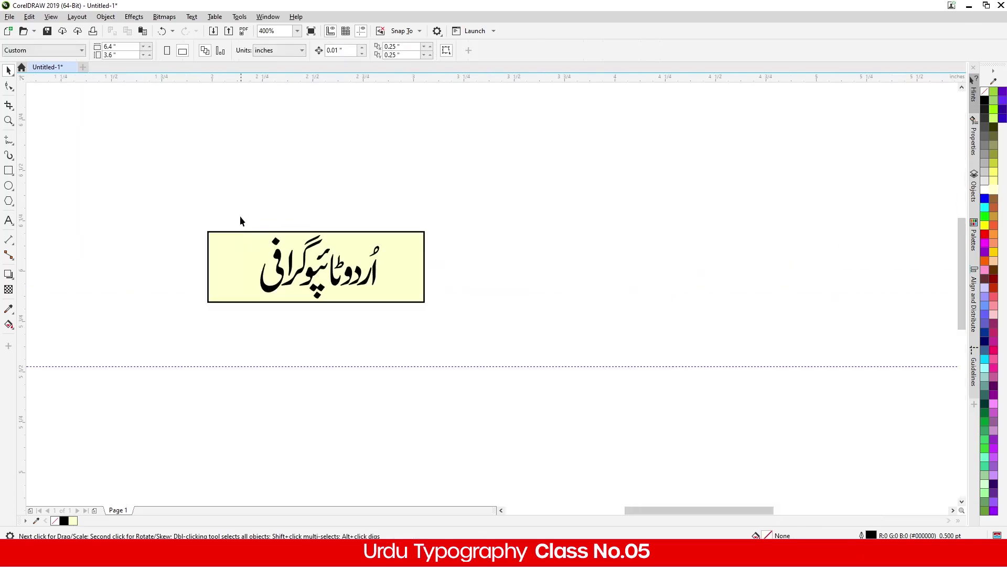
{"action": "left_click_drag", "start_coordinate": [380, 326], "coordinate": [400, 319]}
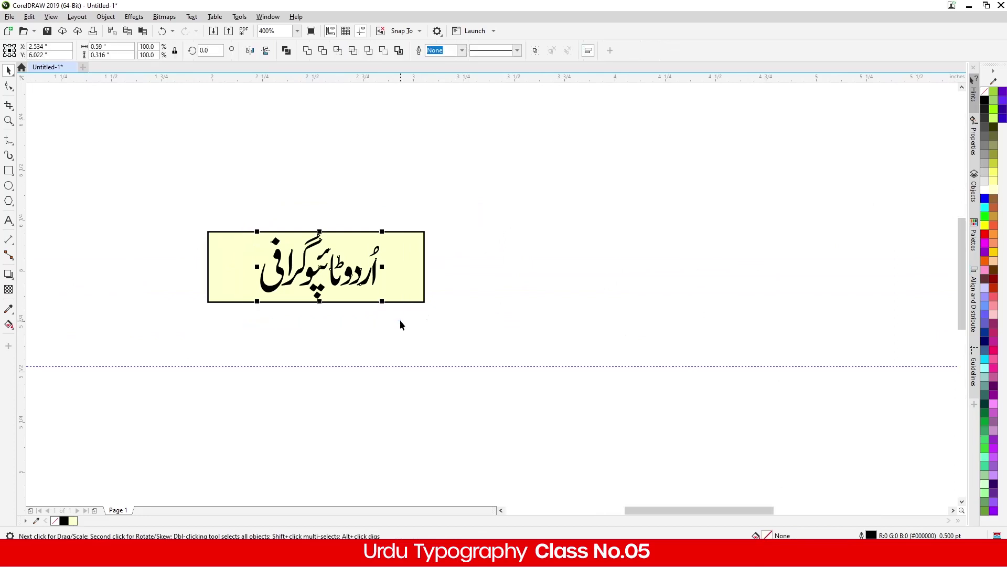
{"action": "left_click", "coordinate": [985, 191]}
{"action": "key", "text": "Escape"}
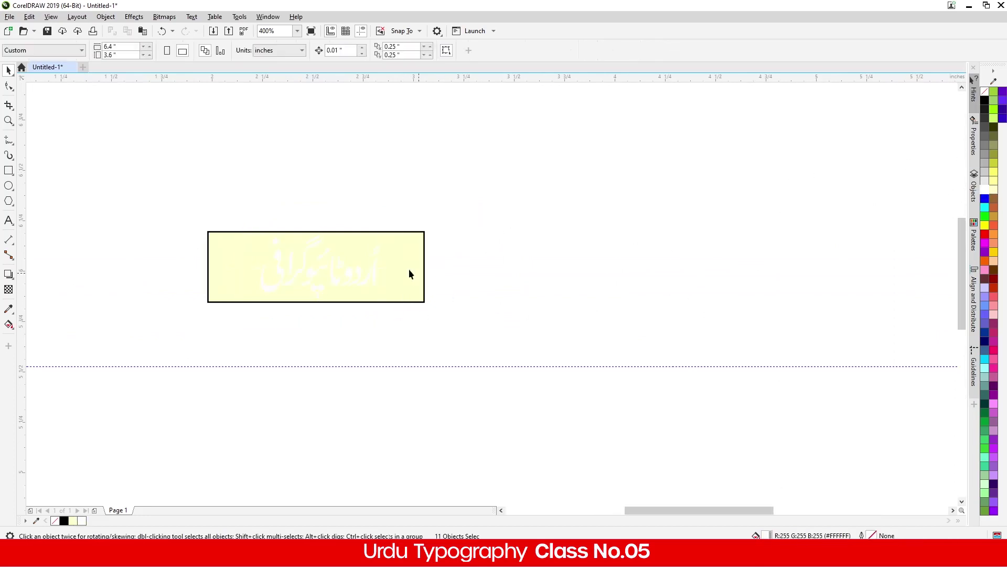
Step: Remove the rectangle's outline and fill it with black behind the white heading
{"action": "left_click", "coordinate": [425, 239]}
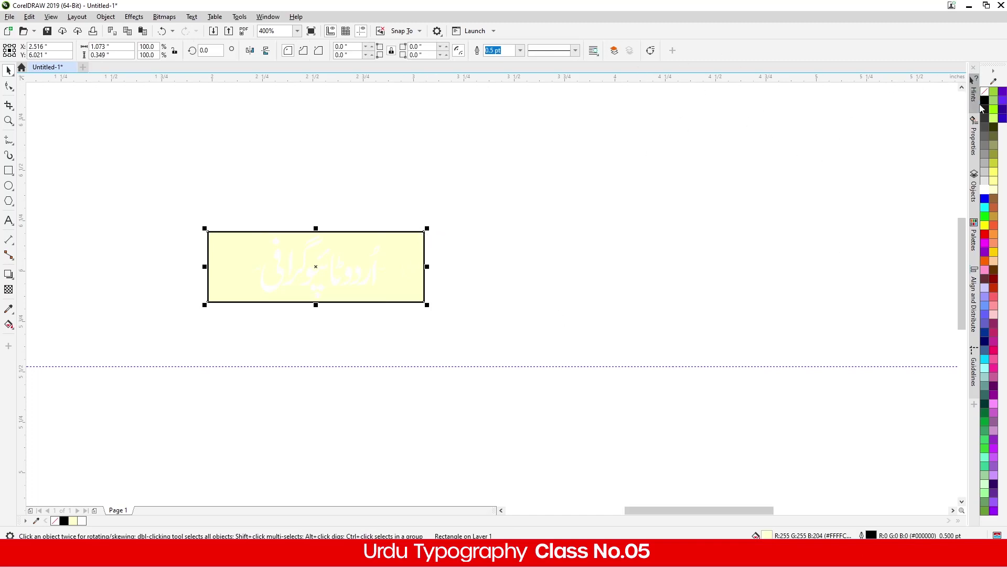
{"action": "right_click", "coordinate": [984, 92]}
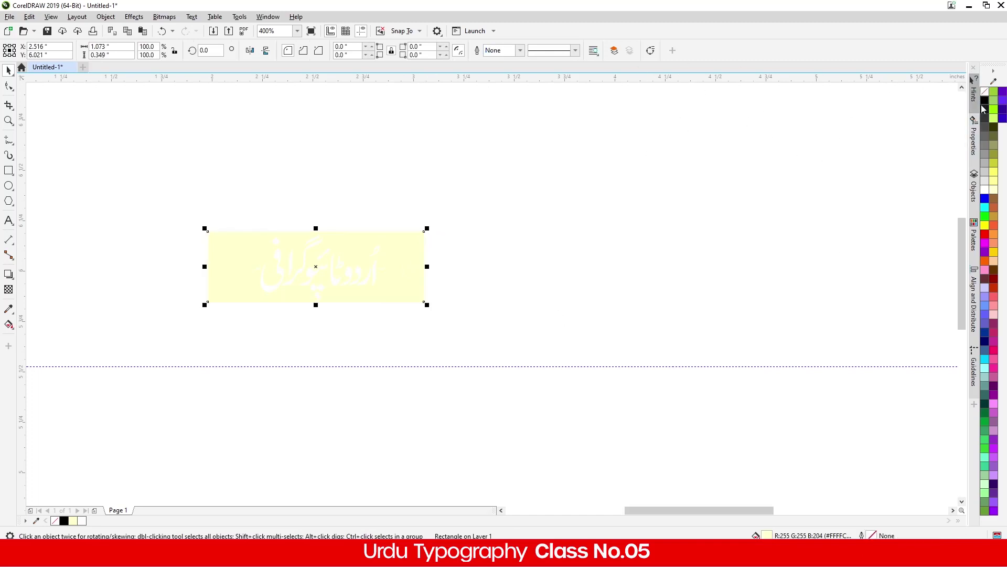
{"action": "left_click", "coordinate": [984, 102]}
{"action": "left_click", "coordinate": [514, 324]}
{"action": "scroll", "coordinate": [456, 277], "scroll_direction": "down", "scroll_amount": 2}
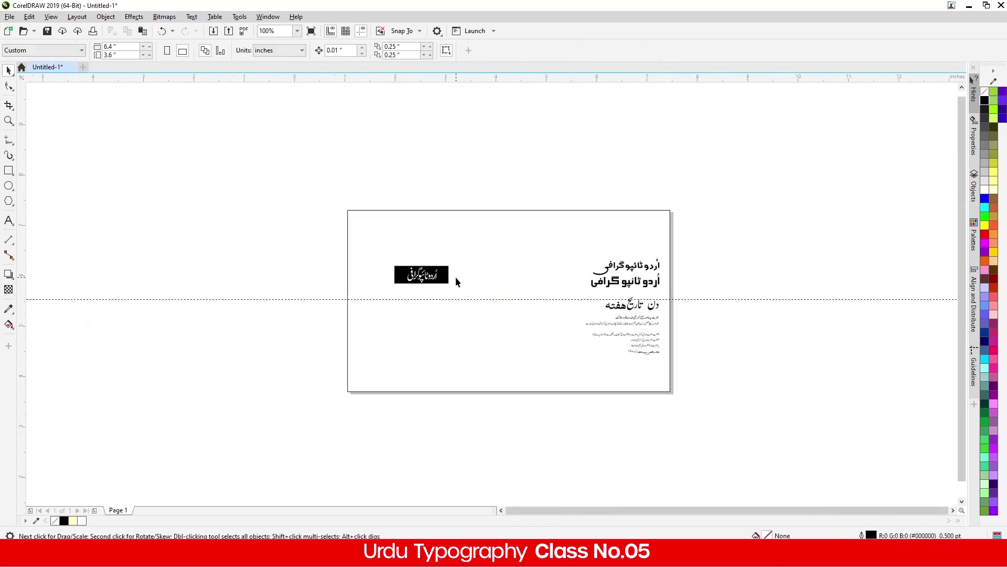
{"action": "scroll", "coordinate": [432, 272], "scroll_direction": "up", "scroll_amount": 2}
{"action": "scroll", "coordinate": [356, 283], "scroll_direction": "up", "scroll_amount": 2}
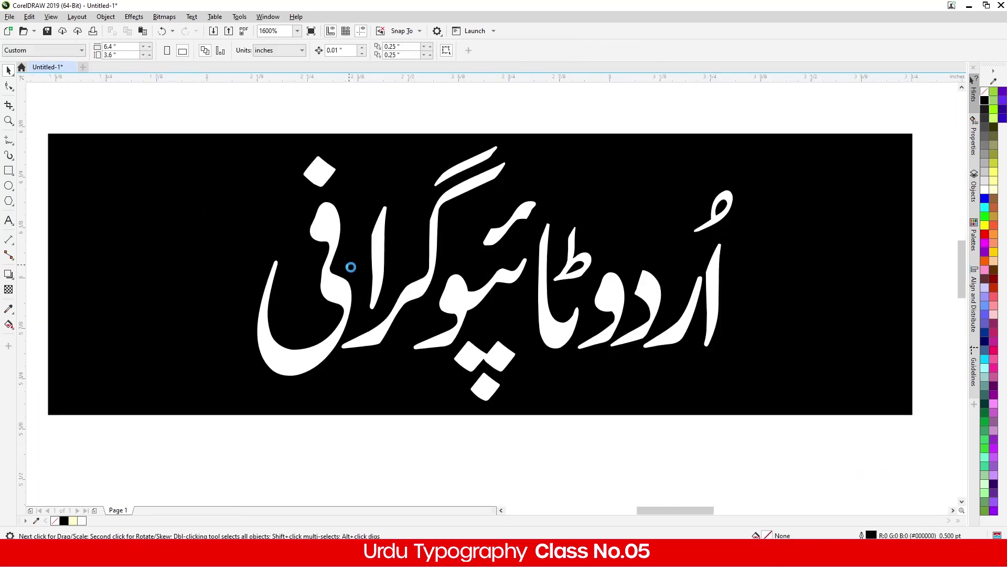
Step: Try to align the ungrouped heading letters and the black rectangle on their centres
{"action": "scroll", "coordinate": [351, 267], "scroll_direction": "down", "scroll_amount": 2}
{"action": "left_click_drag", "start_coordinate": [597, 340], "coordinate": [597, 338]}
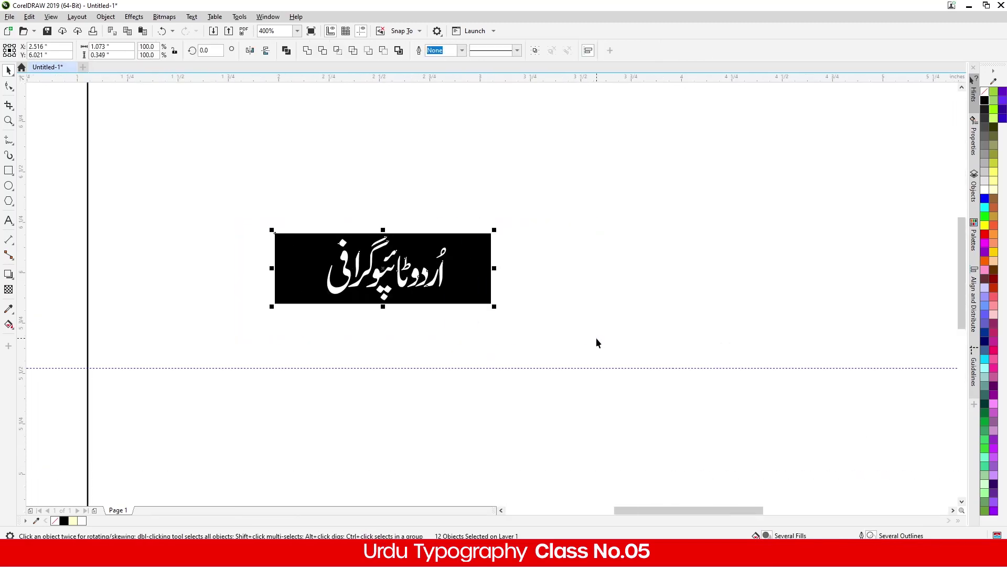
{"action": "key", "text": "c"}
{"action": "key", "text": "e"}
{"action": "key", "text": "ctrl+z"}
{"action": "key", "text": "ctrl+z"}
Step: Group the heading letters and centre the group on the black rectangle
{"action": "left_click_drag", "start_coordinate": [297, 179], "coordinate": [477, 307]}
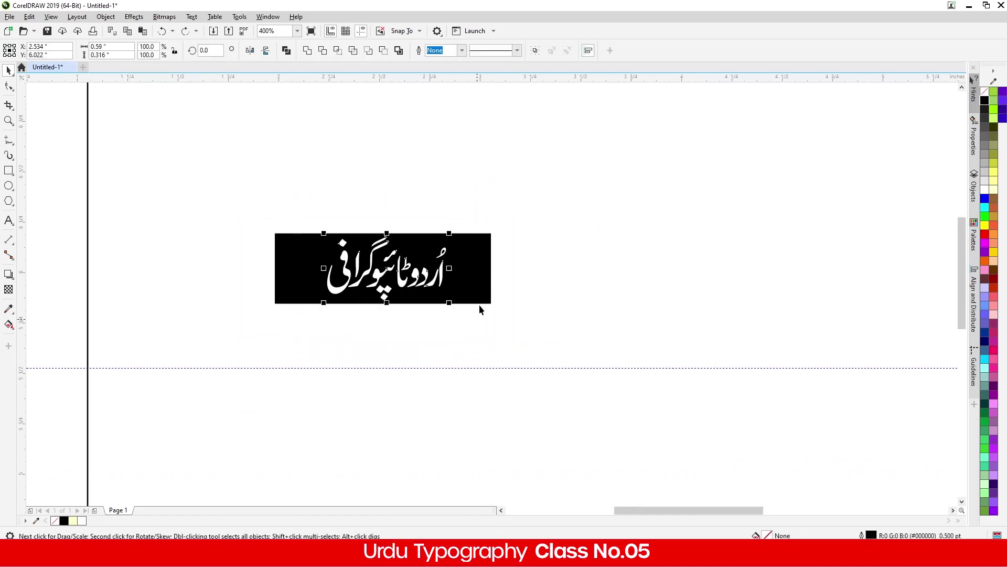
{"action": "left_click", "coordinate": [538, 53]}
{"action": "left_click_drag", "start_coordinate": [221, 181], "coordinate": [593, 328]}
{"action": "key", "text": "c"}
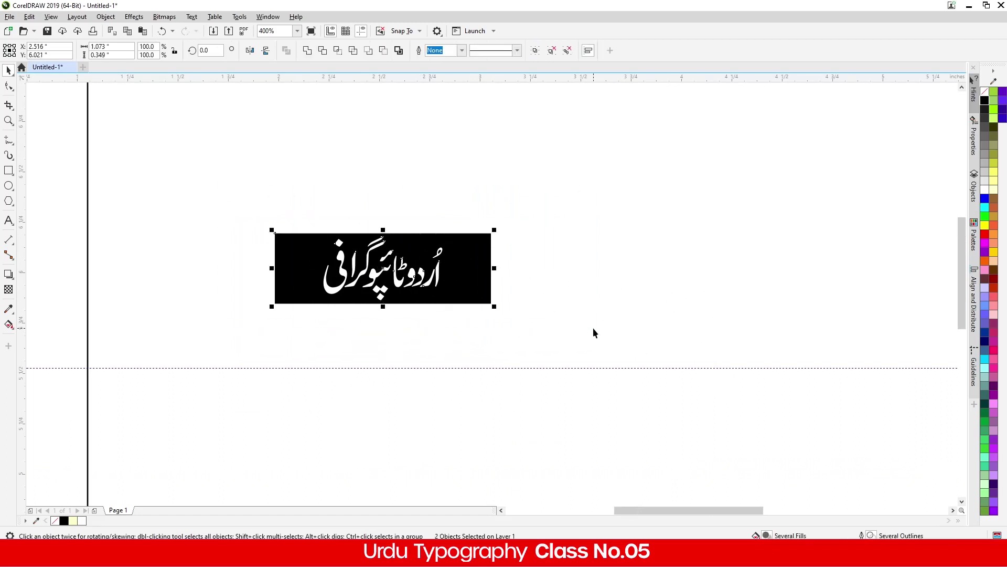
Step: Try enlarging the white heading group to 112.5% on the black rectangle
{"action": "scroll", "coordinate": [383, 354], "scroll_direction": "up", "scroll_amount": 1}
{"action": "left_click", "coordinate": [256, 318]}
{"action": "left_click", "coordinate": [275, 221]}
{"action": "left_click_drag", "start_coordinate": [261, 249], "coordinate": [250, 265]}
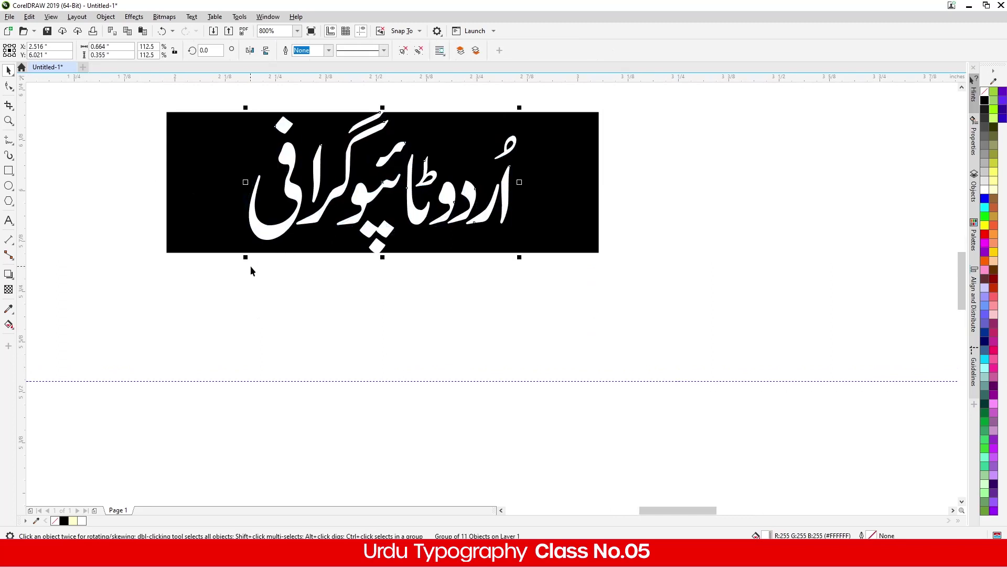
{"action": "key", "text": "ctrl+z"}
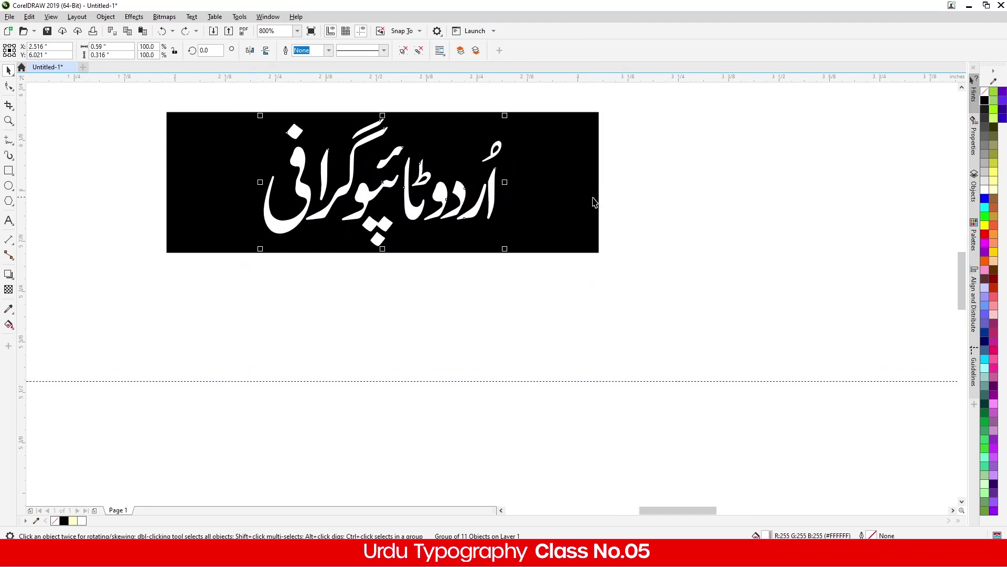
Step: Move the black rectangle and its white heading together up near the page's upper edge, to about X 2.293", Y 6.831"
{"action": "left_click", "coordinate": [596, 200], "text": "shift"}
{"action": "key", "text": "ctrl+g"}
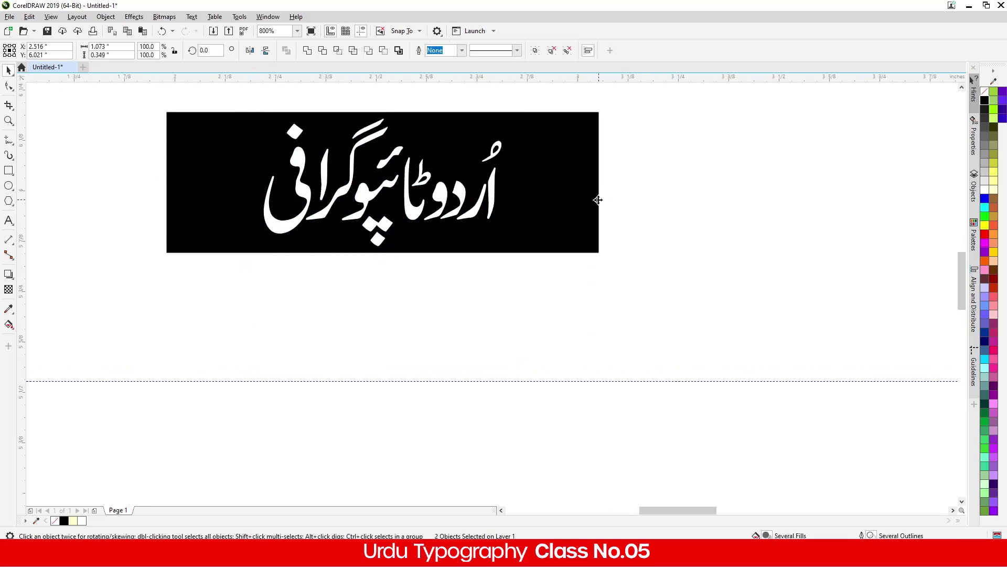
{"action": "scroll", "coordinate": [532, 252], "scroll_direction": "down", "scroll_amount": 2}
{"action": "scroll", "coordinate": [504, 257], "scroll_direction": "up", "scroll_amount": 1}
{"action": "left_click_drag", "start_coordinate": [314, 152], "coordinate": [680, 274]}
{"action": "scroll", "coordinate": [539, 243], "scroll_direction": "down", "scroll_amount": 2}
{"action": "left_click_drag", "start_coordinate": [538, 241], "coordinate": [527, 200]}
{"action": "scroll", "coordinate": [528, 190], "scroll_direction": "up", "scroll_amount": 2}
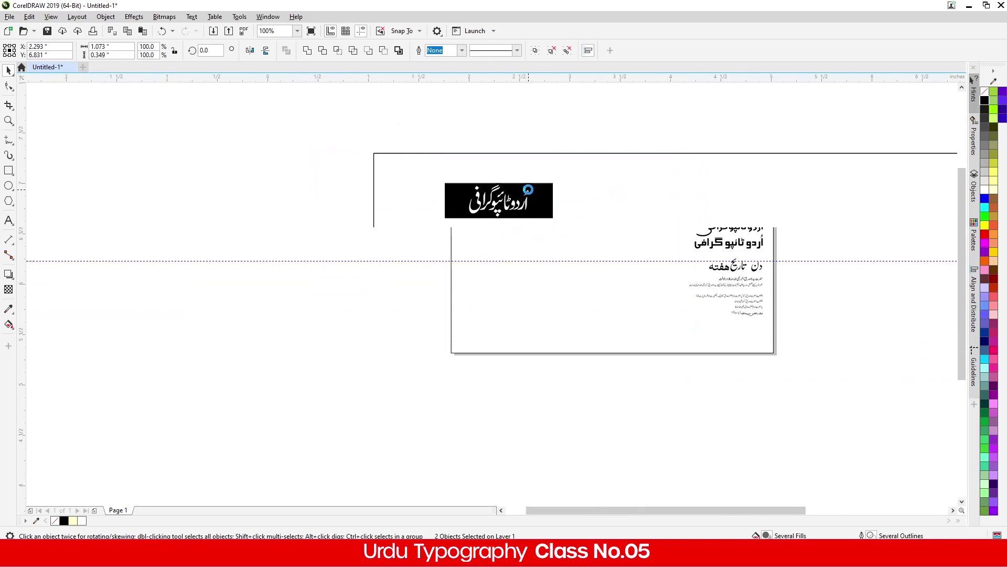
{"action": "left_click", "coordinate": [443, 285]}
{"action": "left_click_drag", "start_coordinate": [549, 153], "coordinate": [483, 259]}
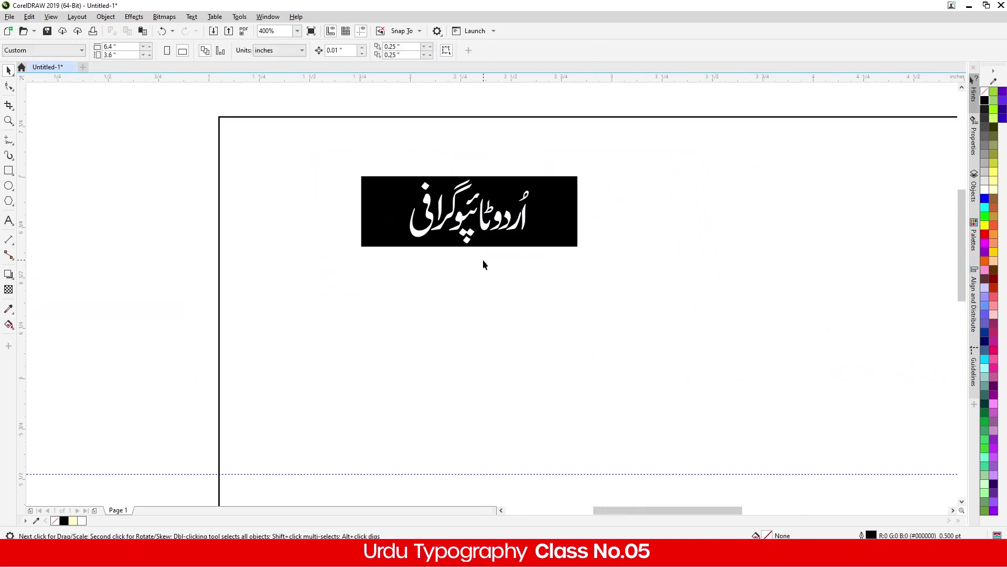
Step: Place a copy of the heading group to the right of the black rectangle at about X 3.233" and fill it black
{"action": "left_click", "coordinate": [503, 223]}
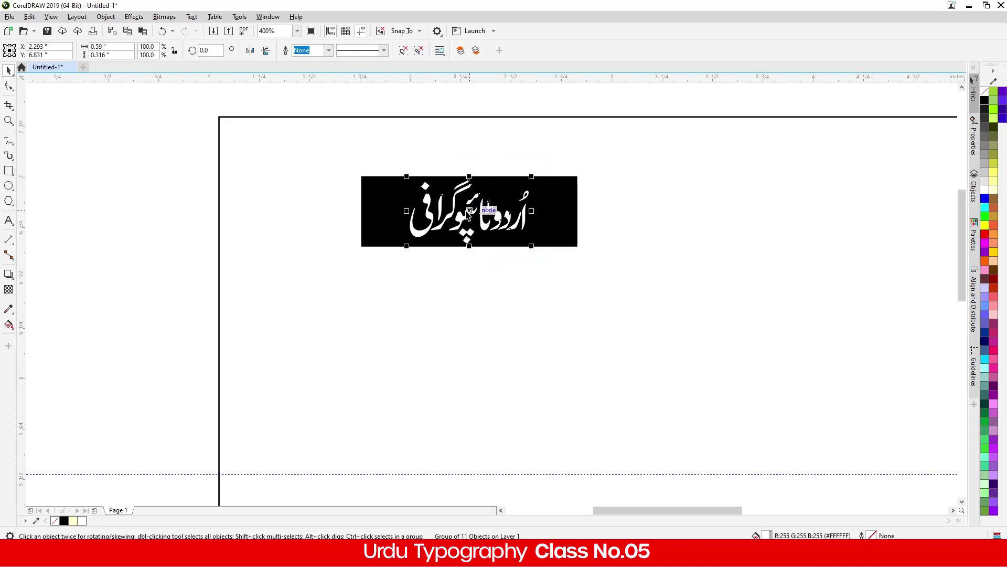
{"action": "left_click_drag", "start_coordinate": [468, 219], "coordinate": [654, 218]}
{"action": "scroll", "coordinate": [760, 200], "scroll_direction": "up", "scroll_amount": 2}
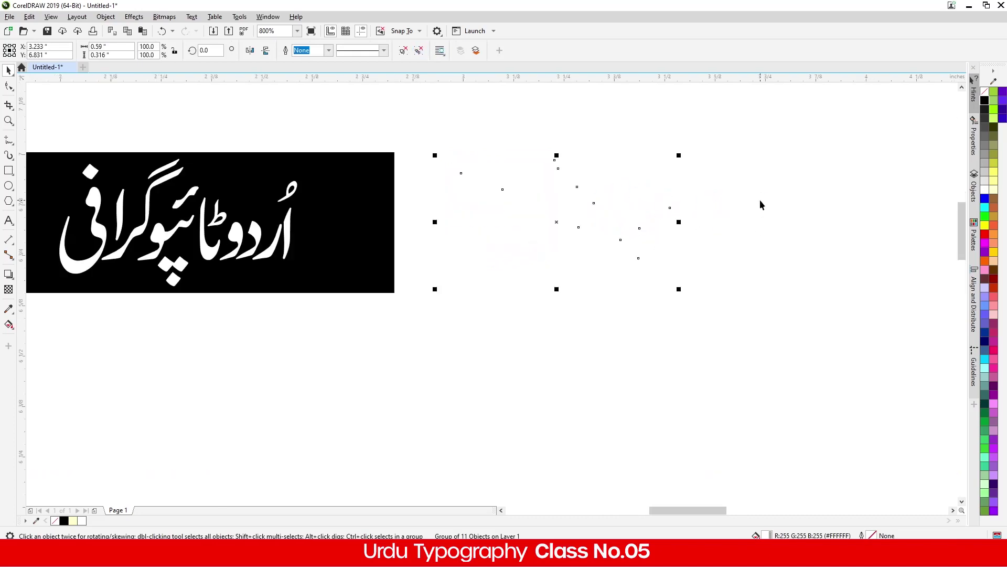
{"action": "left_click", "coordinate": [985, 102]}
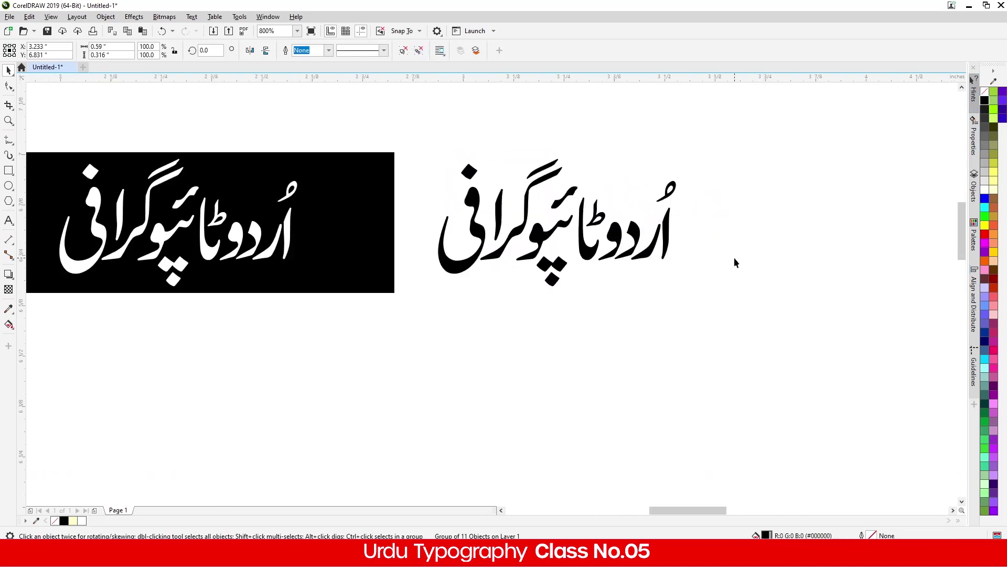
{"action": "left_click", "coordinate": [735, 256]}
Step: Ungroup the black heading copy and move the four parts of "اُردو" right, away from "ٹائپوگرافی", to about X 3.623"
{"action": "scroll", "coordinate": [682, 175], "scroll_direction": "up", "scroll_amount": 1}
{"action": "left_click_drag", "start_coordinate": [715, 173], "coordinate": [509, 393]}
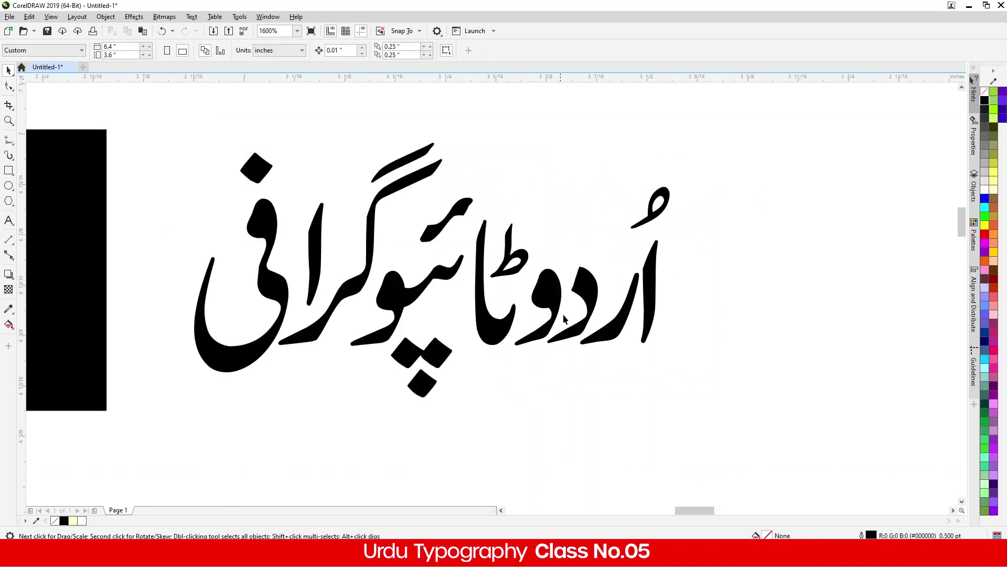
{"action": "left_click", "coordinate": [549, 287]}
{"action": "left_click", "coordinate": [414, 50]}
{"action": "left_click_drag", "start_coordinate": [783, 134], "coordinate": [511, 414]}
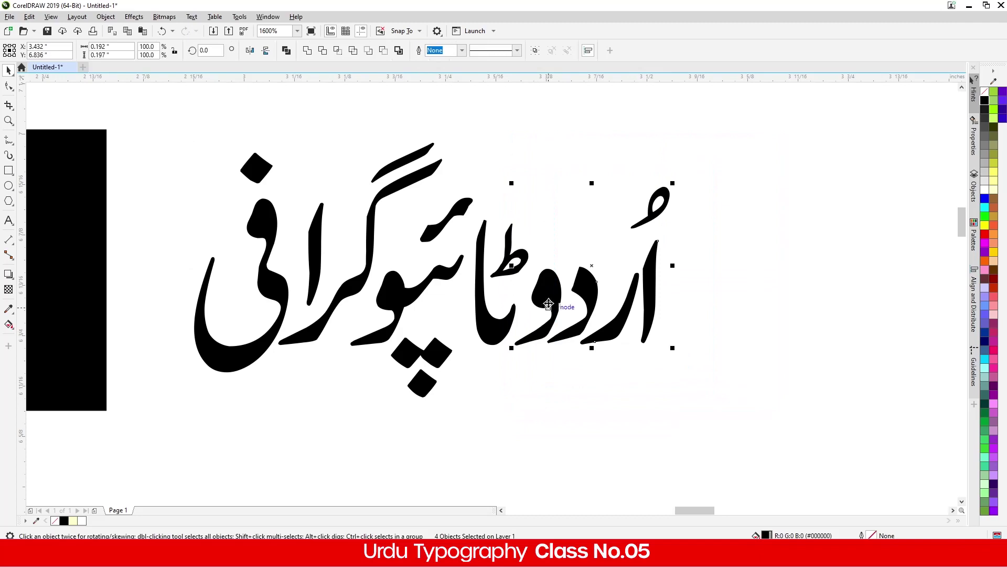
{"action": "left_click_drag", "start_coordinate": [569, 300], "coordinate": [705, 286]}
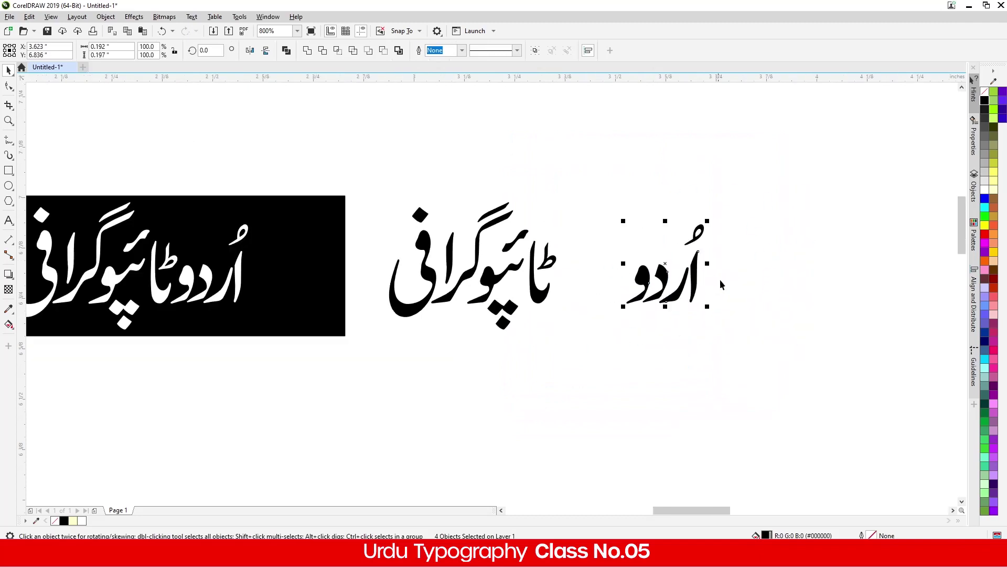
Step: Enlarge the separated word "اُردو" proportionally to about 0.335" by 0.343"
{"action": "scroll", "coordinate": [721, 280], "scroll_direction": "up", "scroll_amount": 1}
{"action": "left_click_drag", "start_coordinate": [527, 329], "coordinate": [468, 411]}
{"action": "scroll", "coordinate": [474, 315], "scroll_direction": "down", "scroll_amount": 1}
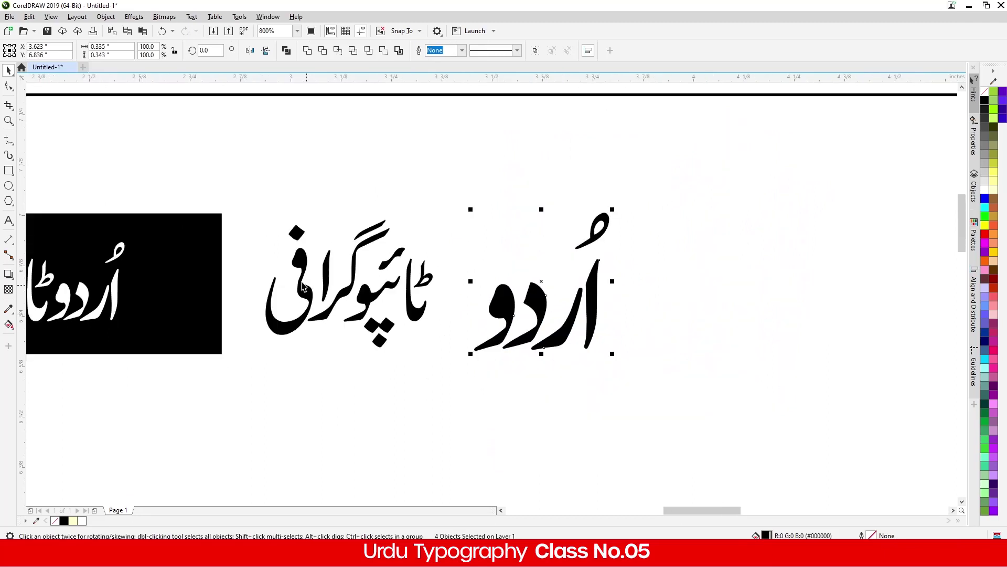
{"action": "left_click_drag", "start_coordinate": [244, 199], "coordinate": [449, 361]}
{"action": "left_click_drag", "start_coordinate": [402, 278], "coordinate": [345, 433]}
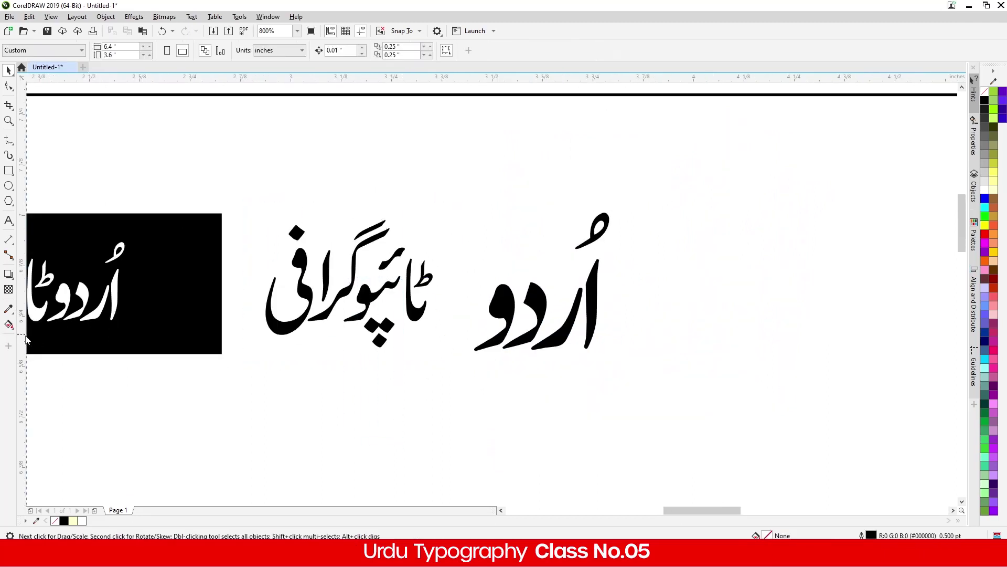
Step: Place vertical guidelines on both sides of the enlarged "اُردو", at about X 3.435" and X 3.803"
{"action": "left_click_drag", "start_coordinate": [521, 391], "coordinate": [466, 387]}
{"action": "left_click_drag", "start_coordinate": [23, 364], "coordinate": [619, 359]}
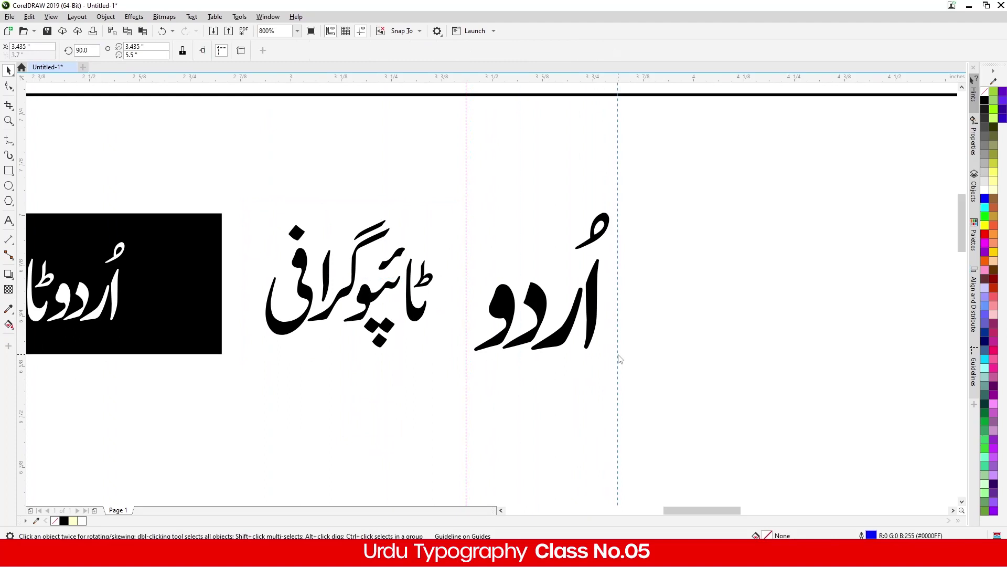
{"action": "left_click_drag", "start_coordinate": [619, 361], "coordinate": [613, 363]}
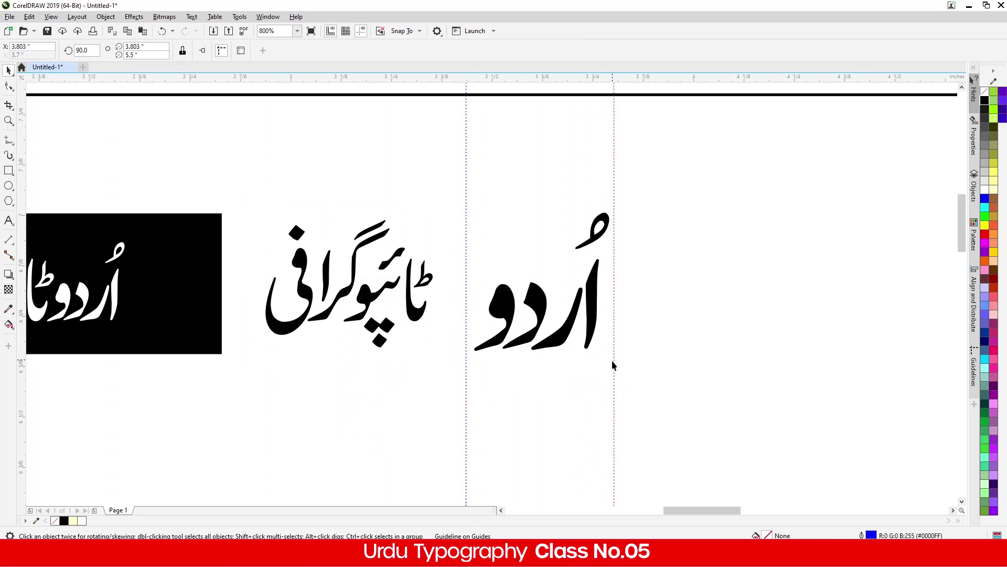
Step: Draw a rectangle about 0.363" by 0.104" between the guidelines beneath "اُردو", fill it black and remove its outline
{"action": "left_click", "coordinate": [9, 170]}
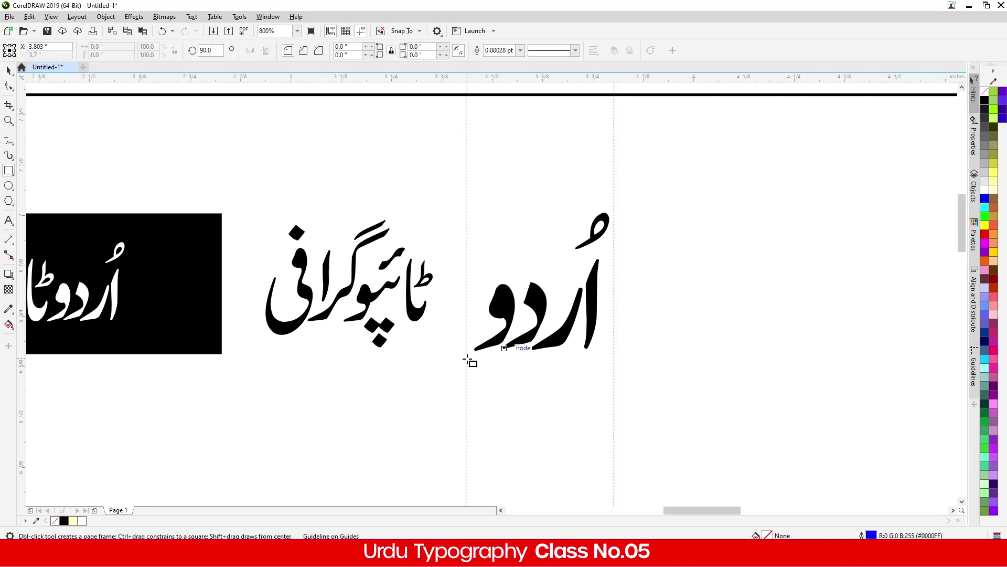
{"action": "left_click_drag", "start_coordinate": [467, 356], "coordinate": [614, 399]}
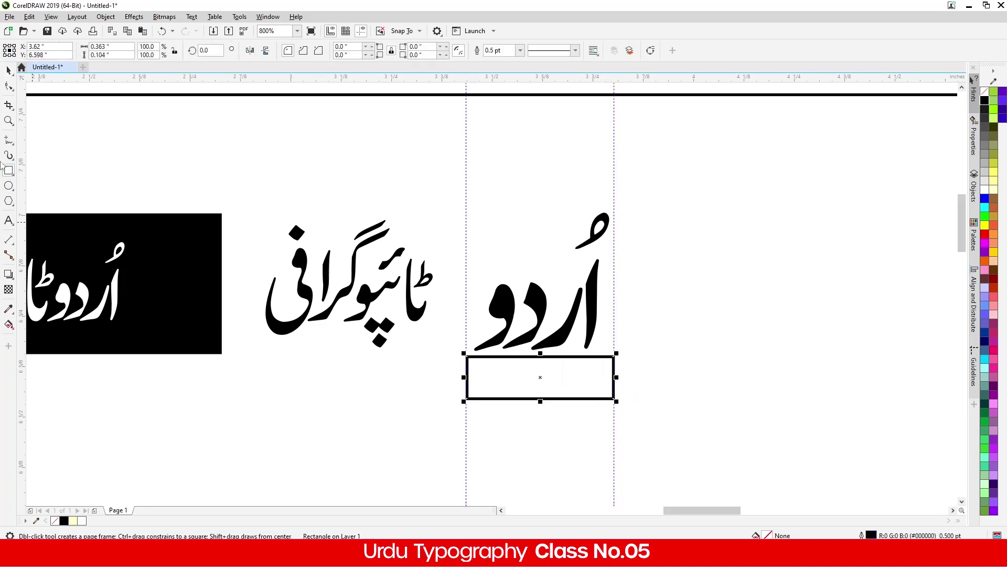
{"action": "left_click", "coordinate": [8, 70]}
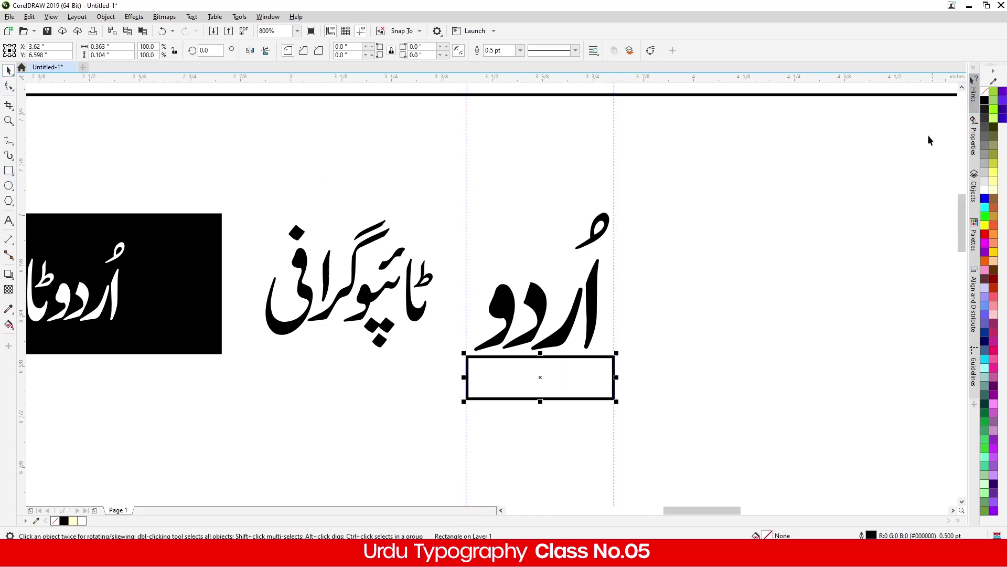
{"action": "left_click", "coordinate": [986, 102]}
{"action": "right_click", "coordinate": [984, 92]}
{"action": "scroll", "coordinate": [412, 313], "scroll_direction": "down", "scroll_amount": 3}
{"action": "scroll", "coordinate": [418, 336], "scroll_direction": "up", "scroll_amount": 3}
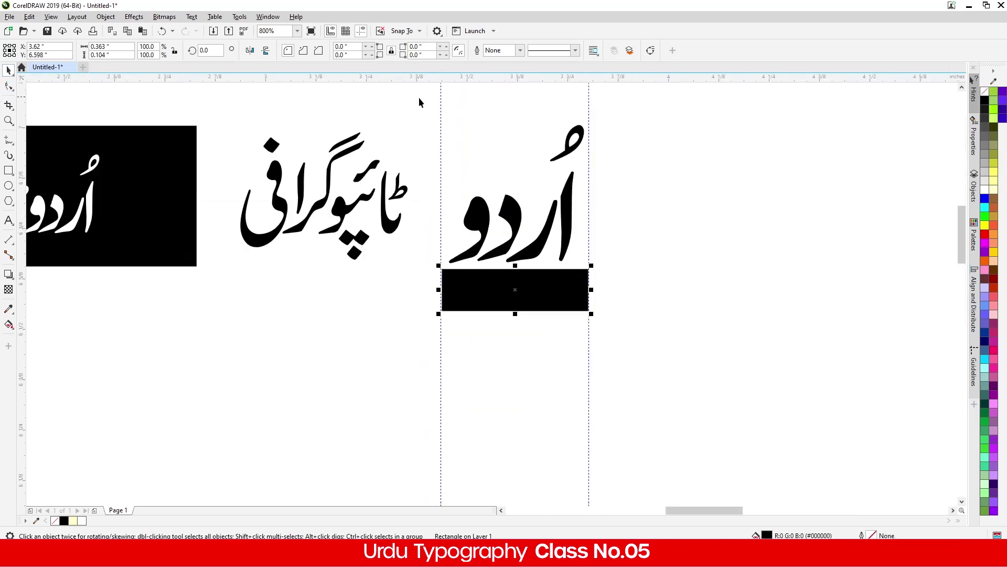
Step: Scale the word "ٹائپوگرافی" down to about 0.123" by 0.093" and place it on the black bar beneath "اُردو"
{"action": "left_click_drag", "start_coordinate": [210, 298], "coordinate": [210, 299]}
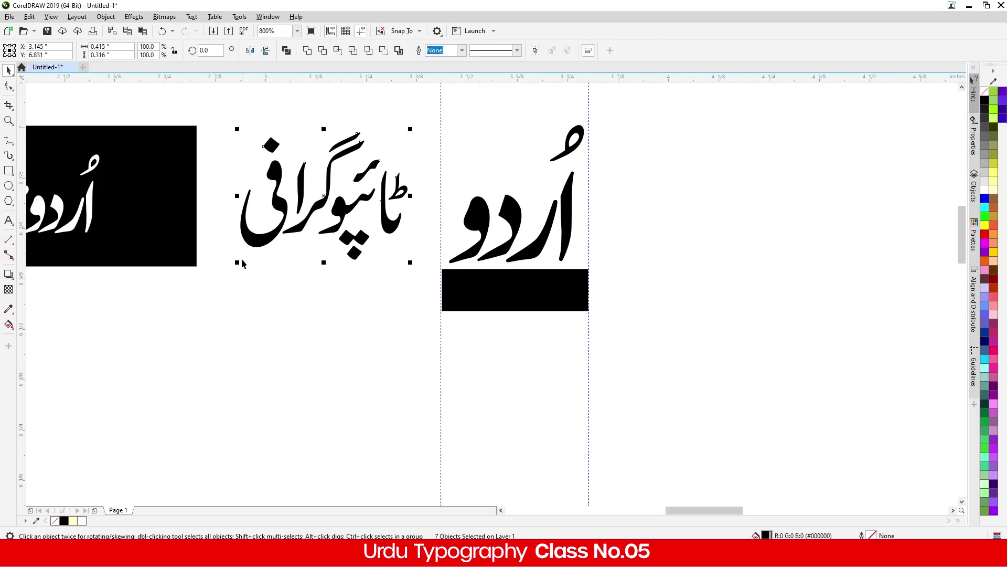
{"action": "left_click_drag", "start_coordinate": [238, 264], "coordinate": [296, 270]}
{"action": "left_click_drag", "start_coordinate": [321, 198], "coordinate": [515, 295]}
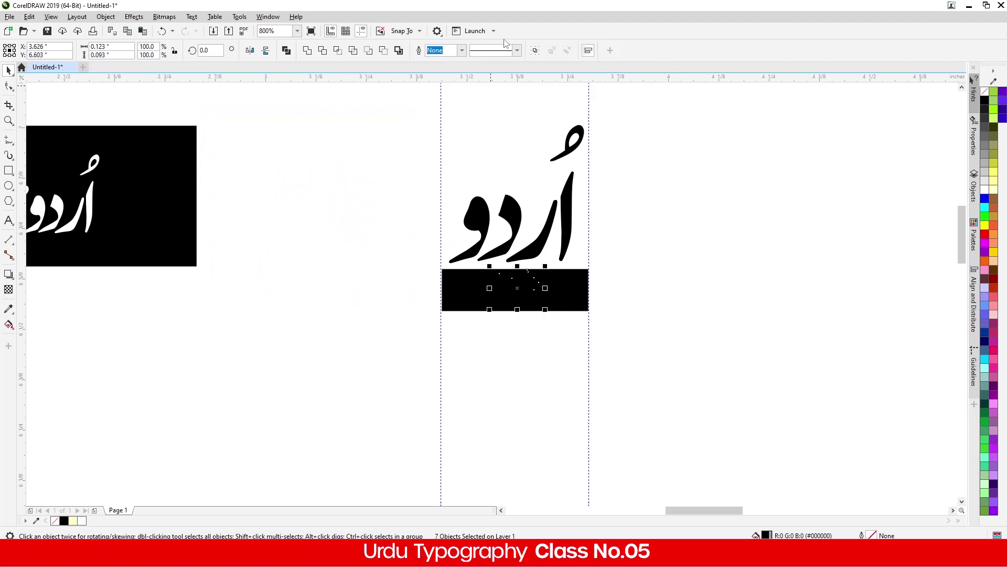
Step: Fill the small "ٹائپوگرافی" on the black bar white and group its parts
{"action": "left_click", "coordinate": [985, 187]}
{"action": "left_click", "coordinate": [787, 296]}
{"action": "left_click", "coordinate": [518, 299]}
{"action": "left_click_drag", "start_coordinate": [553, 370], "coordinate": [477, 235]}
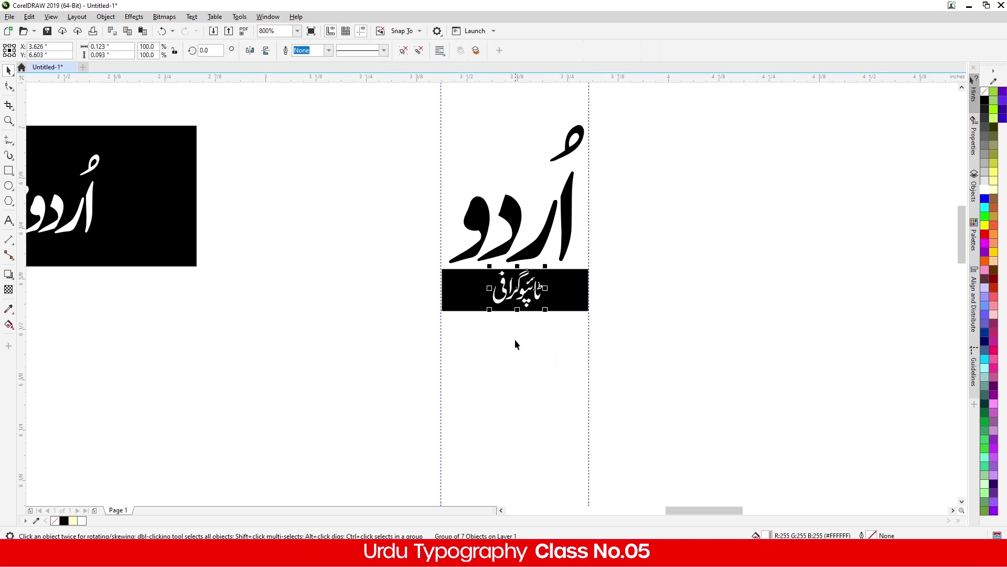
Step: Centre the white "ٹائپوگرافی" group on the black bar and enlarge it slightly within the bar
{"action": "scroll", "coordinate": [515, 340], "scroll_direction": "up", "scroll_amount": 1}
{"action": "left_click_drag", "start_coordinate": [754, 172], "coordinate": [239, 324]}
{"action": "key", "text": "e"}
{"action": "left_click", "coordinate": [240, 347]}
{"action": "scroll", "coordinate": [478, 255], "scroll_direction": "up", "scroll_amount": 1}
{"action": "left_click", "coordinate": [459, 275]}
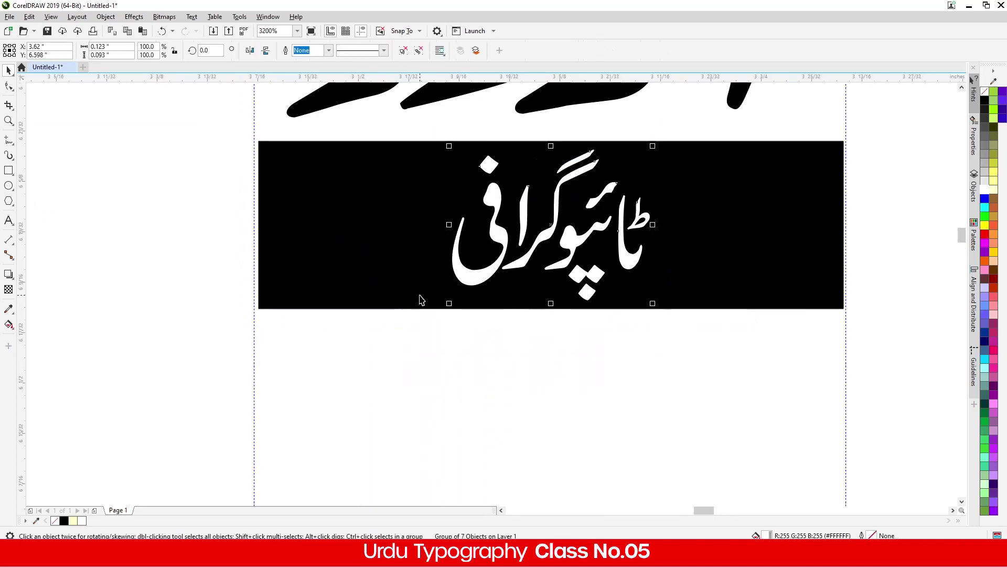
{"action": "left_click_drag", "start_coordinate": [449, 303], "coordinate": [443, 310]}
Step: Move the whole stacked "اُردو" design with its black bar right to about X 4.681", Y 6.945"
{"action": "scroll", "coordinate": [449, 344], "scroll_direction": "down", "scroll_amount": 3}
{"action": "left_click_drag", "start_coordinate": [371, 238], "coordinate": [506, 370]}
{"action": "left_click_drag", "start_coordinate": [481, 329], "coordinate": [695, 300]}
{"action": "left_click", "coordinate": [523, 194]}
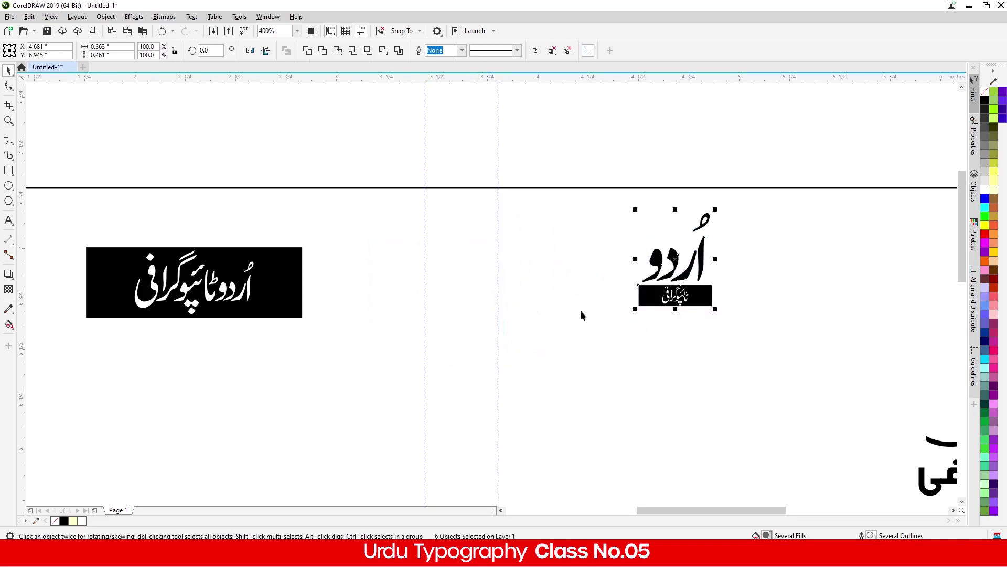
Step: Delete both vertical guidelines
{"action": "left_click", "coordinate": [497, 306]}
{"action": "key", "text": "Delete"}
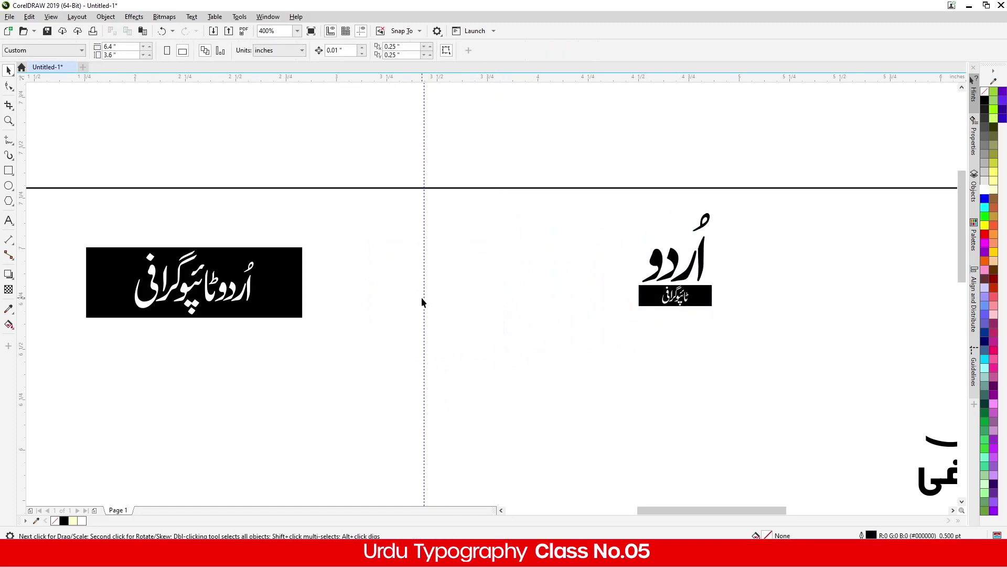
{"action": "left_click", "coordinate": [424, 295]}
{"action": "key", "text": "Delete"}
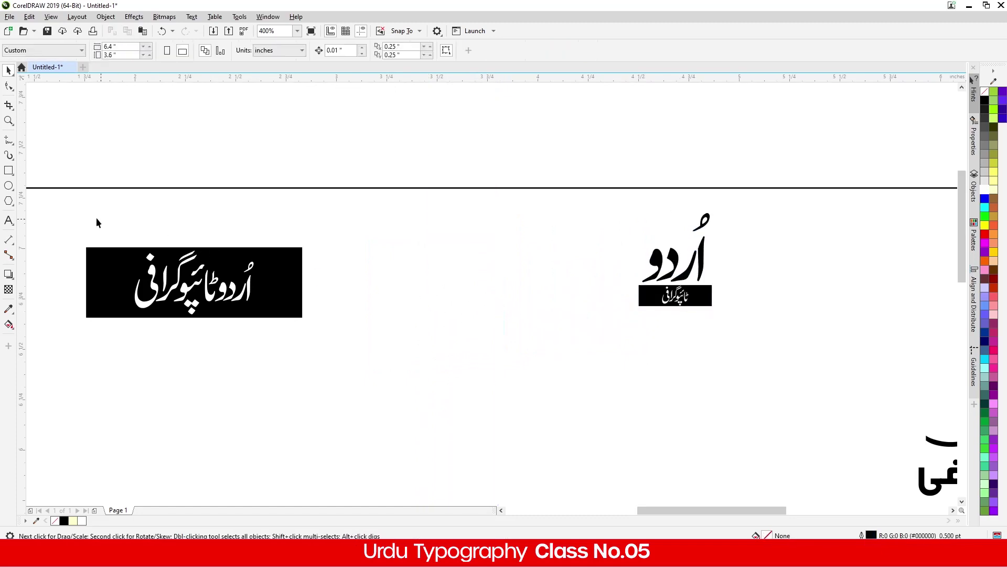
Step: Move the white-on-black heading with its rectangle beside the stacked design, to about X 3.865", Y 6.874"
{"action": "left_click_drag", "start_coordinate": [354, 346], "coordinate": [355, 347]}
{"action": "left_click_drag", "start_coordinate": [283, 300], "coordinate": [595, 256]}
{"action": "left_click_drag", "start_coordinate": [422, 214], "coordinate": [40, 369]}
{"action": "left_click_drag", "start_coordinate": [213, 292], "coordinate": [530, 283]}
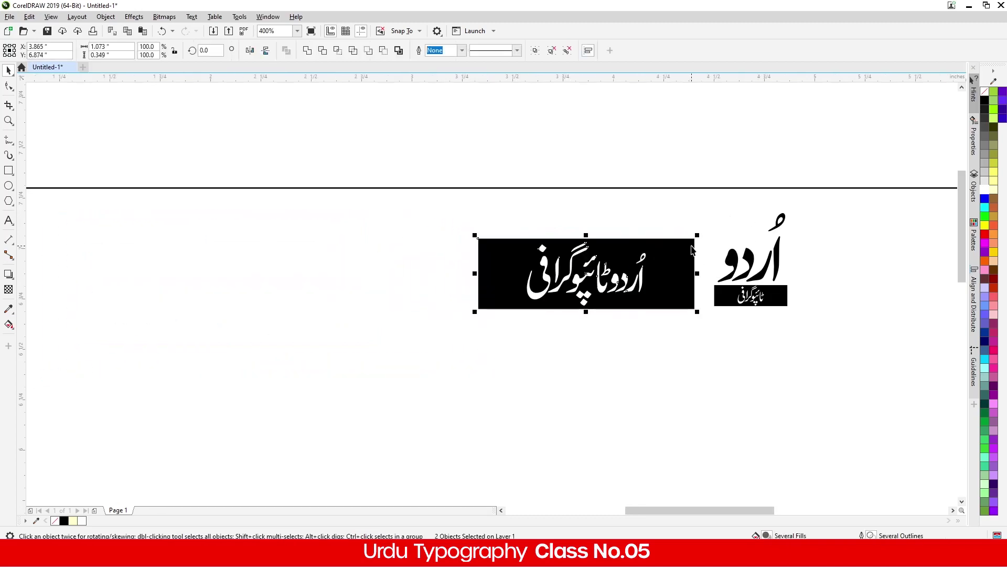
Step: Place a copy of the black heading rectangle and the stacked design to their left, with the rectangle at about X 1.978"
{"action": "left_click_drag", "start_coordinate": [833, 207], "coordinate": [347, 369]}
{"action": "left_click_drag", "start_coordinate": [662, 297], "coordinate": [294, 333]}
{"action": "left_click_drag", "start_coordinate": [794, 361], "coordinate": [865, 386]}
{"action": "left_click_drag", "start_coordinate": [741, 297], "coordinate": [361, 318]}
{"action": "right_click", "coordinate": [360, 318]}
{"action": "left_click", "coordinate": [338, 318]}
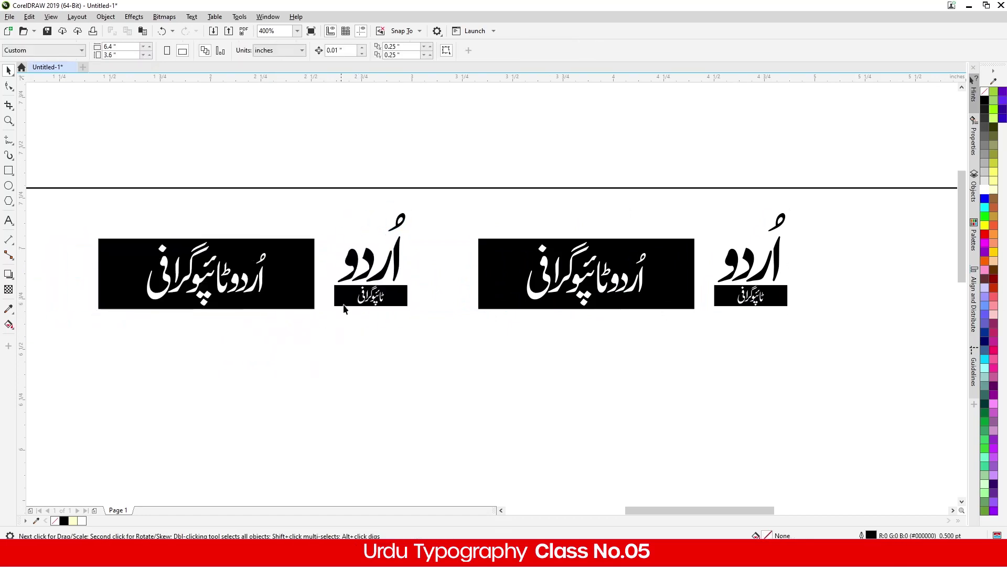
Step: Round all corners of the black bar in the copied stacked design to about 0.013"
{"action": "scroll", "coordinate": [348, 298], "scroll_direction": "up", "scroll_amount": 3}
{"action": "left_click", "coordinate": [348, 297]}
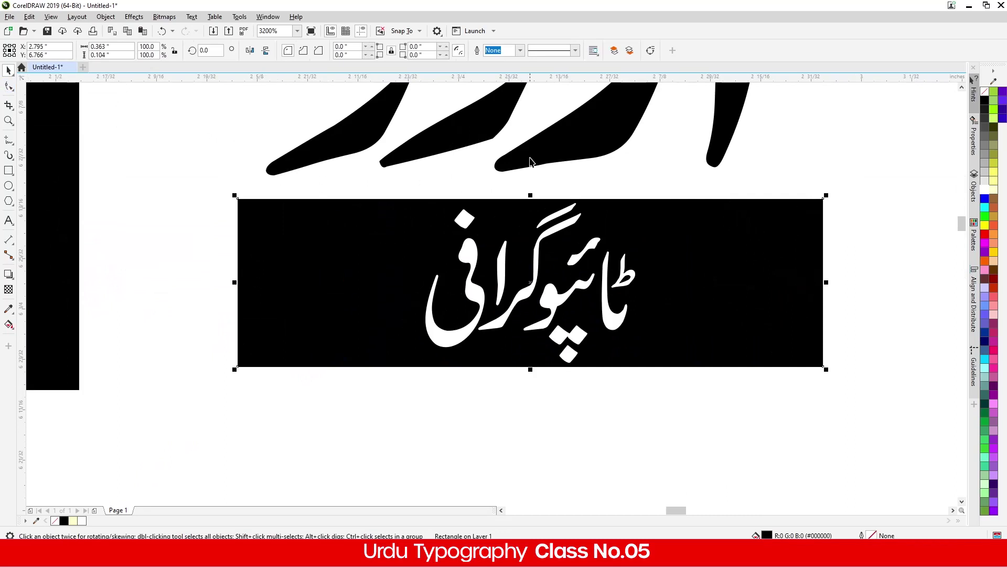
{"action": "scroll", "coordinate": [498, 177], "scroll_direction": "down", "scroll_amount": 2}
{"action": "scroll", "coordinate": [542, 132], "scroll_direction": "up", "scroll_amount": 1}
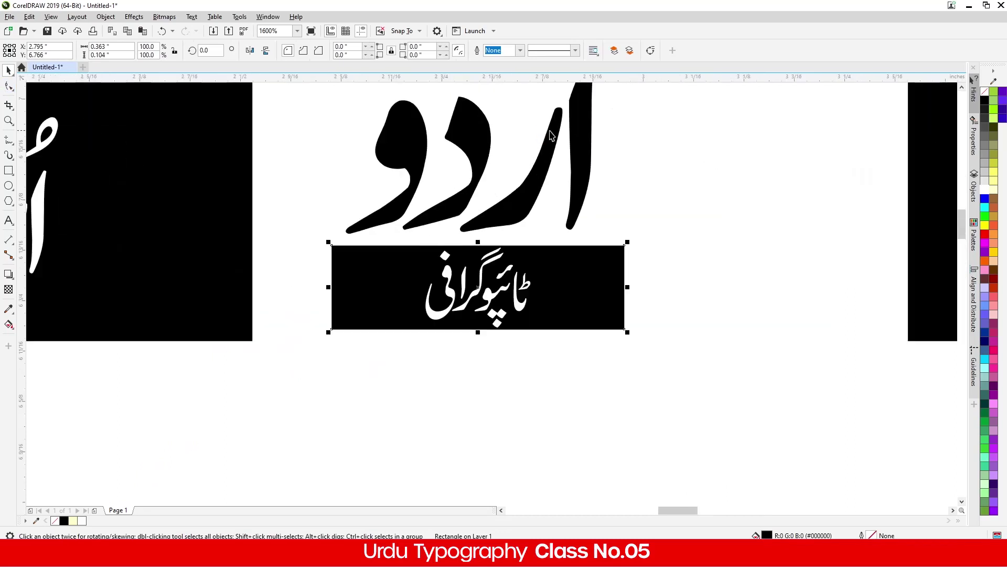
{"action": "scroll", "coordinate": [566, 172], "scroll_direction": "down", "scroll_amount": 1}
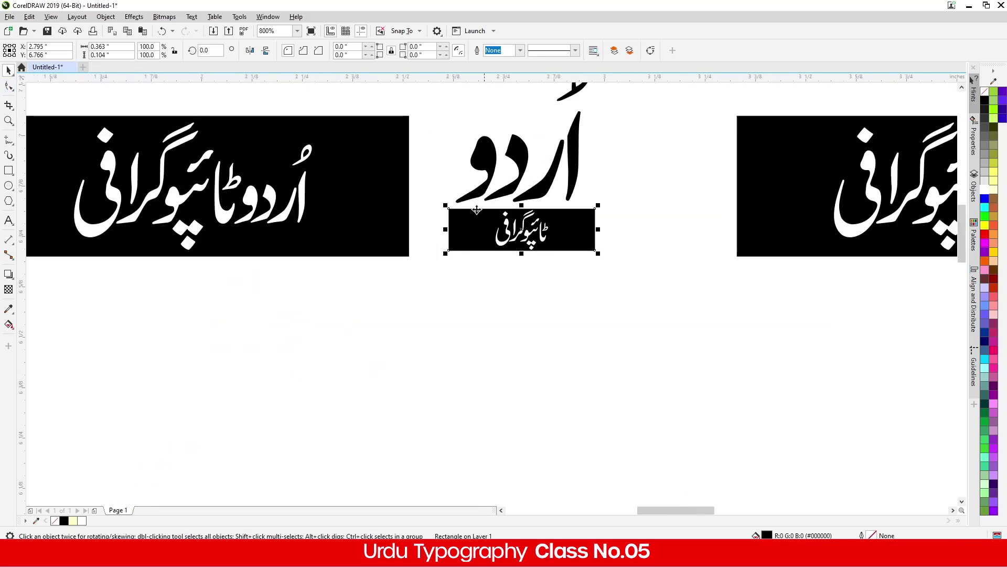
{"action": "scroll", "coordinate": [472, 209], "scroll_direction": "up", "scroll_amount": 2}
{"action": "scroll", "coordinate": [490, 214], "scroll_direction": "down", "scroll_amount": 1}
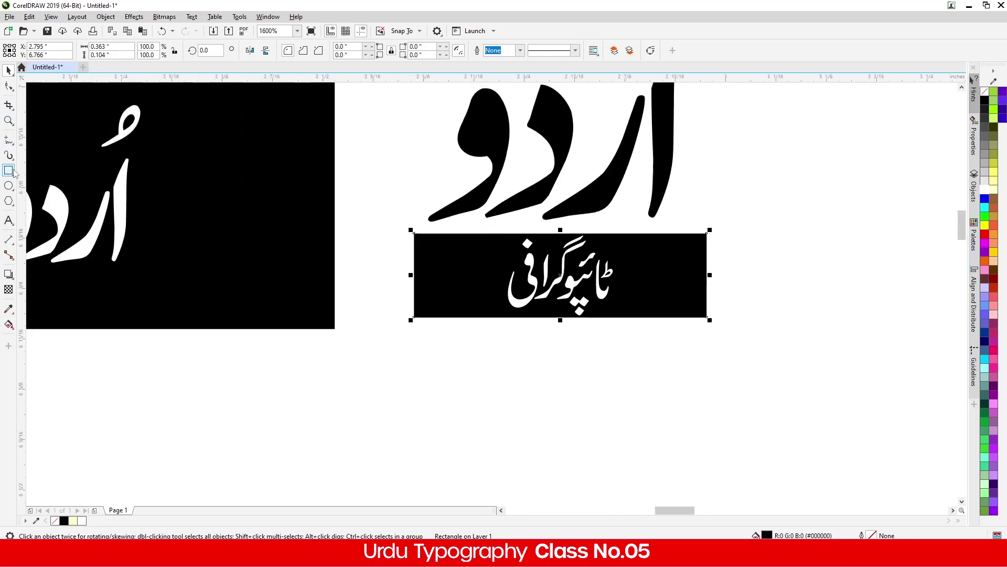
{"action": "left_click", "coordinate": [5, 89]}
{"action": "left_click_drag", "start_coordinate": [415, 233], "coordinate": [423, 234]}
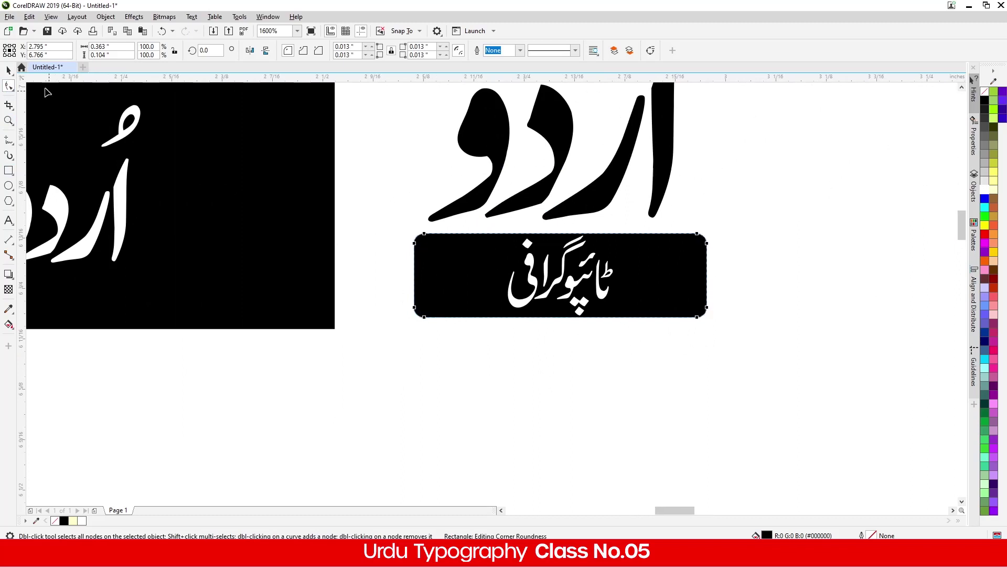
{"action": "left_click", "coordinate": [9, 70]}
{"action": "left_click", "coordinate": [304, 395]}
{"action": "scroll", "coordinate": [414, 385], "scroll_direction": "down", "scroll_amount": 1}
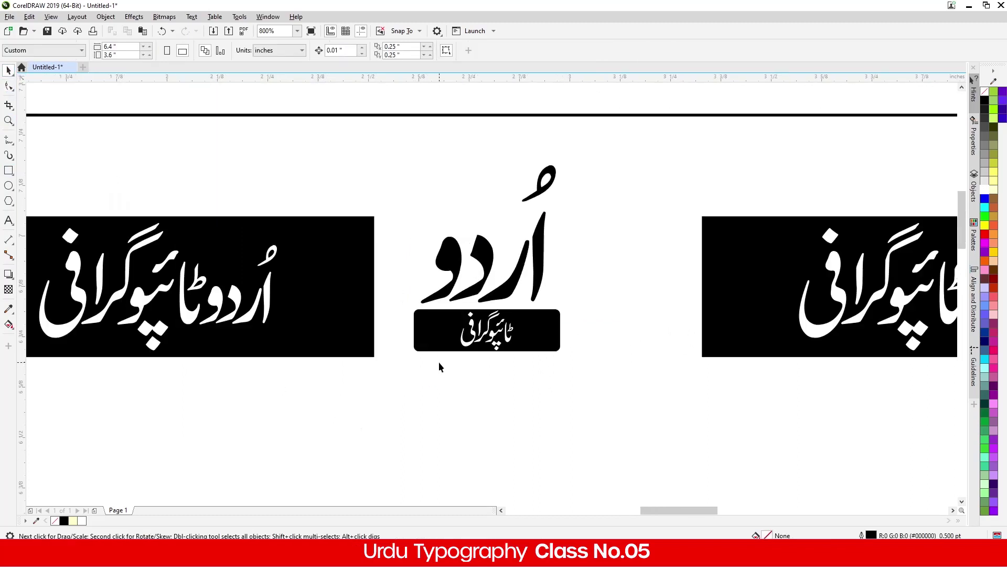
Step: Round all corners of the copied heading's large black rectangle to about 0.044"
{"action": "scroll", "coordinate": [438, 362], "scroll_direction": "down", "scroll_amount": 1}
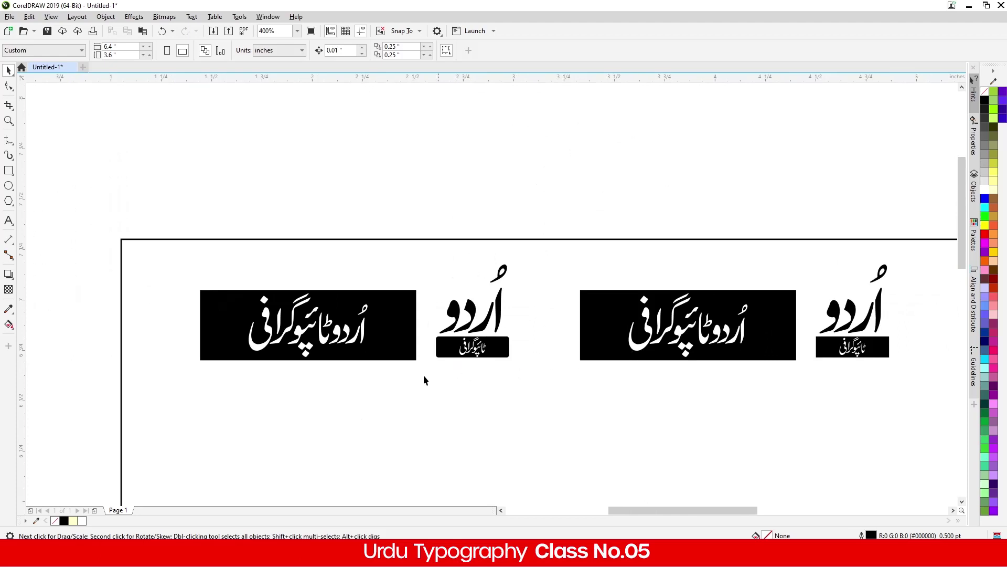
{"action": "left_click", "coordinate": [400, 315]}
{"action": "left_click", "coordinate": [4, 87]}
{"action": "left_click_drag", "start_coordinate": [201, 290], "coordinate": [209, 295]}
{"action": "scroll", "coordinate": [284, 333], "scroll_direction": "down", "scroll_amount": 2}
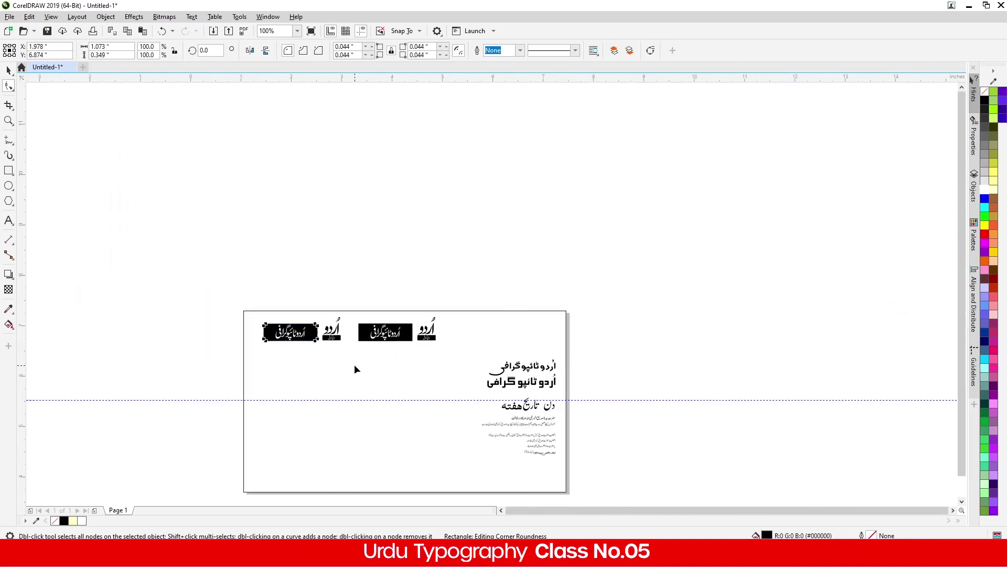
Step: Delete the horizontal guideline crossing the page above the "دن تاریخ ہفتہ" line
{"action": "scroll", "coordinate": [356, 367], "scroll_direction": "up", "scroll_amount": 1}
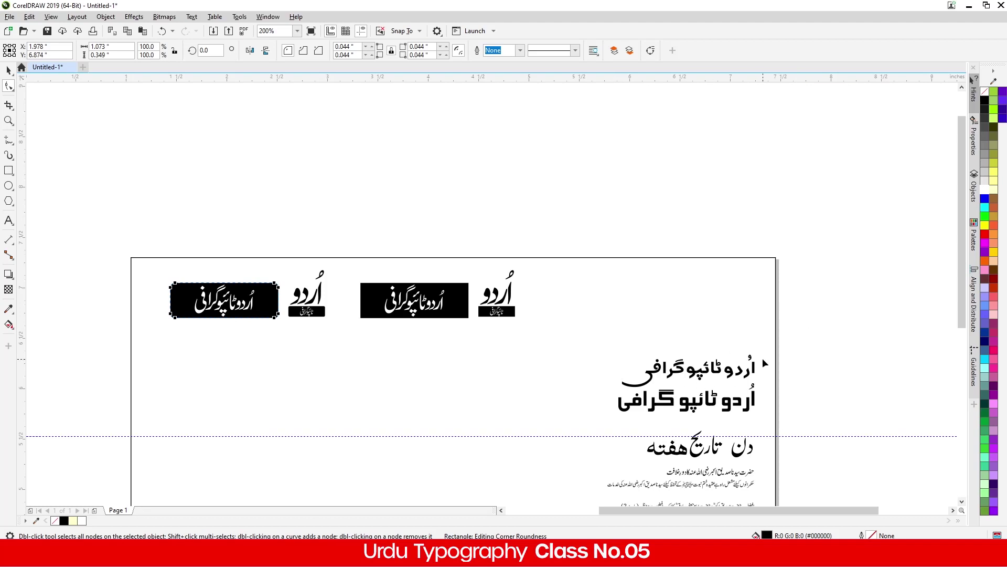
{"action": "scroll", "coordinate": [763, 360], "scroll_direction": "up", "scroll_amount": 2}
{"action": "scroll", "coordinate": [753, 370], "scroll_direction": "down", "scroll_amount": 2}
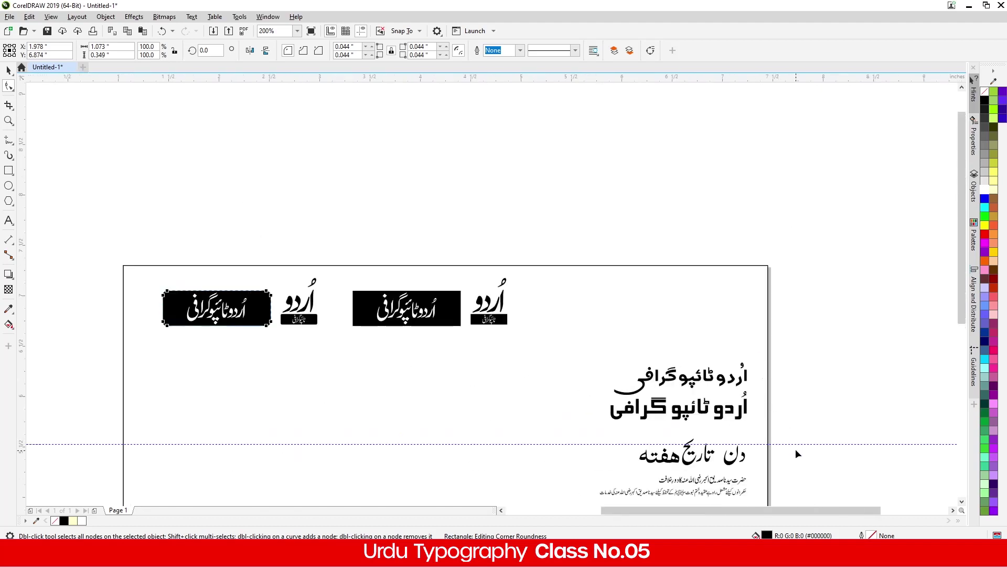
{"action": "left_click", "coordinate": [8, 70]}
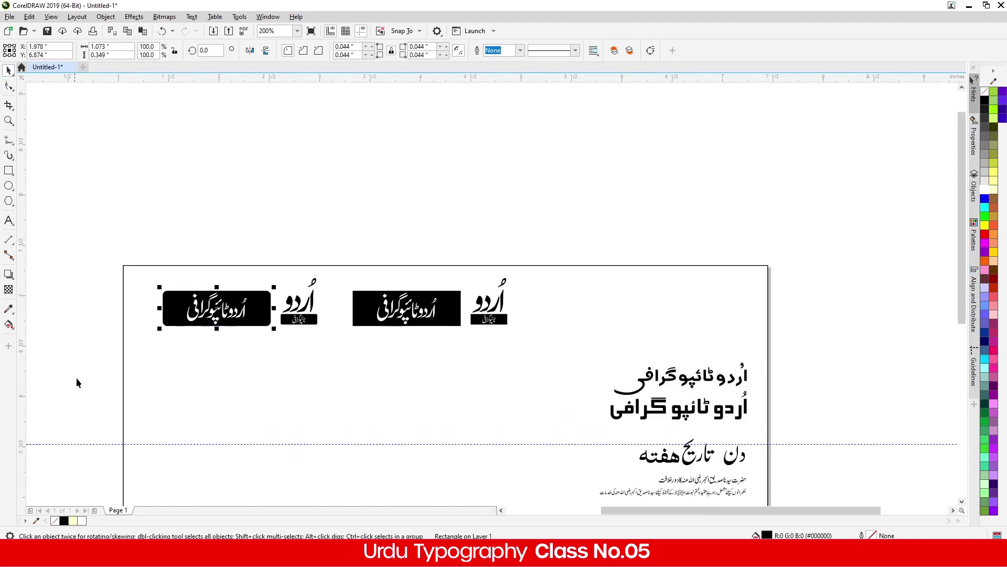
{"action": "left_click", "coordinate": [94, 443]}
{"action": "key", "text": "Delete"}
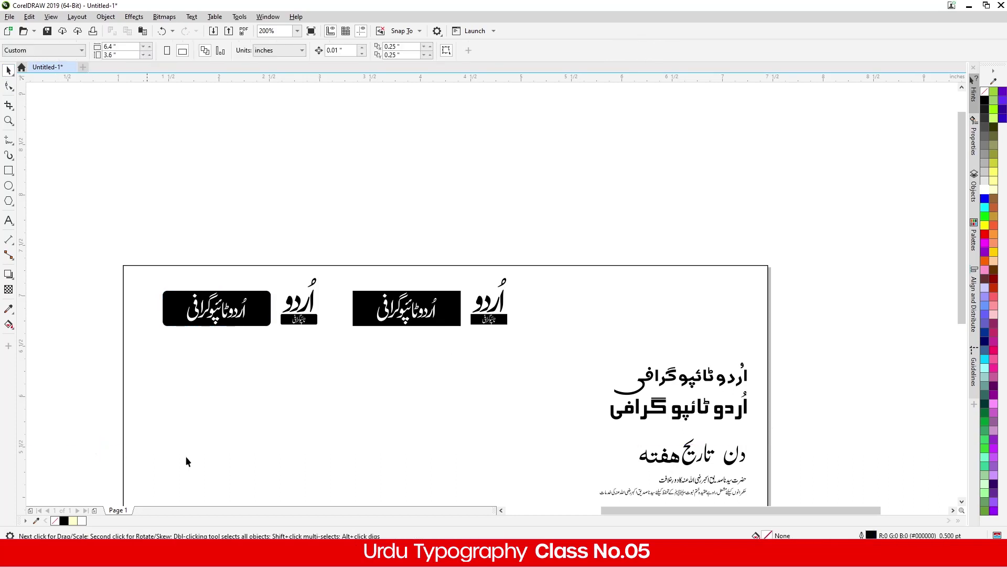
{"action": "scroll", "coordinate": [724, 369], "scroll_direction": "up", "scroll_amount": 1}
{"action": "left_click_drag", "start_coordinate": [543, 397], "coordinate": [385, 426]}
{"action": "left_click_drag", "start_coordinate": [510, 418], "coordinate": [203, 433]}
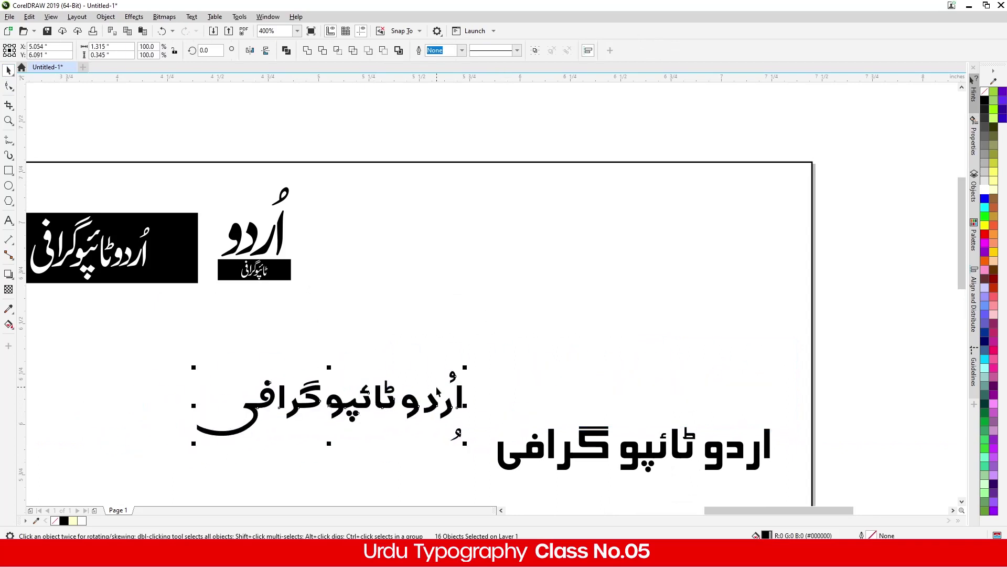
{"action": "key", "text": "ctrl+z"}
{"action": "left_click", "coordinate": [416, 303]}
{"action": "left_click_drag", "start_coordinate": [634, 386], "coordinate": [795, 408]}
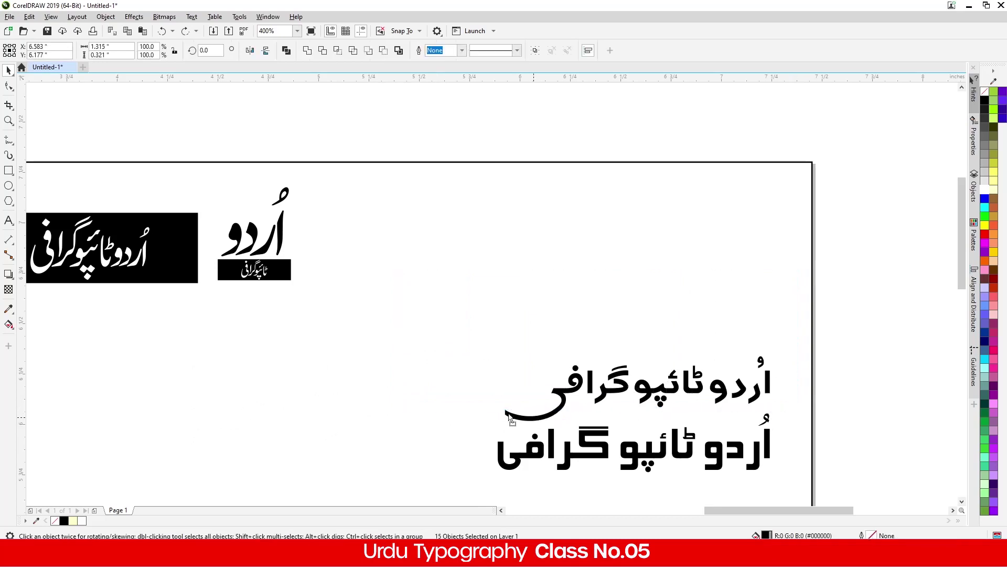
{"action": "left_click", "coordinate": [430, 414]}
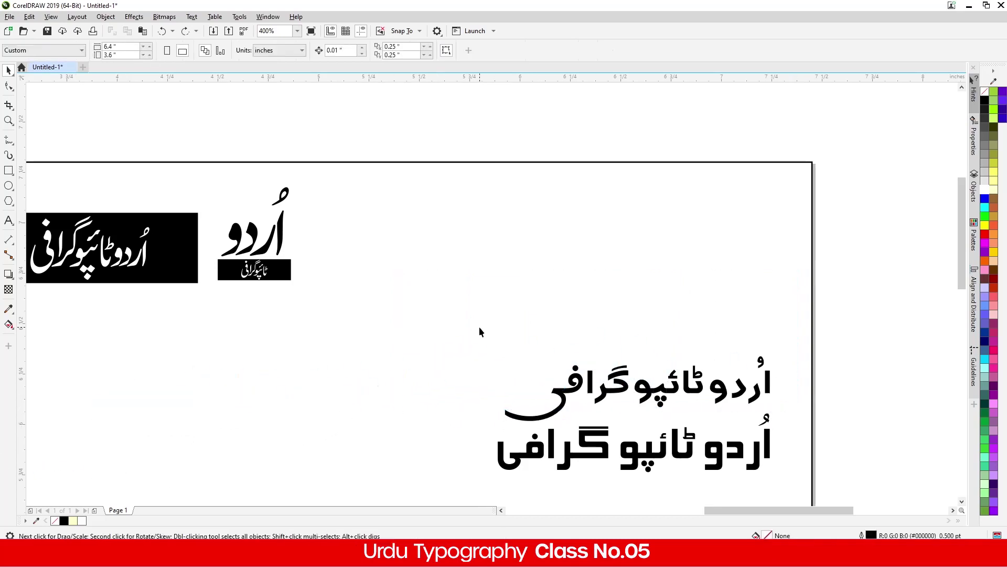
Step: Move the upper bold "اُردو ٹائپوگرافی" heading with the long tail into the empty area at about X 4.266", Y 5.99"
{"action": "key", "text": "Tab"}
{"action": "left_click_drag", "start_coordinate": [480, 436], "coordinate": [452, 422]}
{"action": "left_click_drag", "start_coordinate": [532, 419], "coordinate": [65, 459]}
{"action": "scroll", "coordinate": [337, 353], "scroll_direction": "down", "scroll_amount": 2}
{"action": "scroll", "coordinate": [273, 382], "scroll_direction": "up", "scroll_amount": 3}
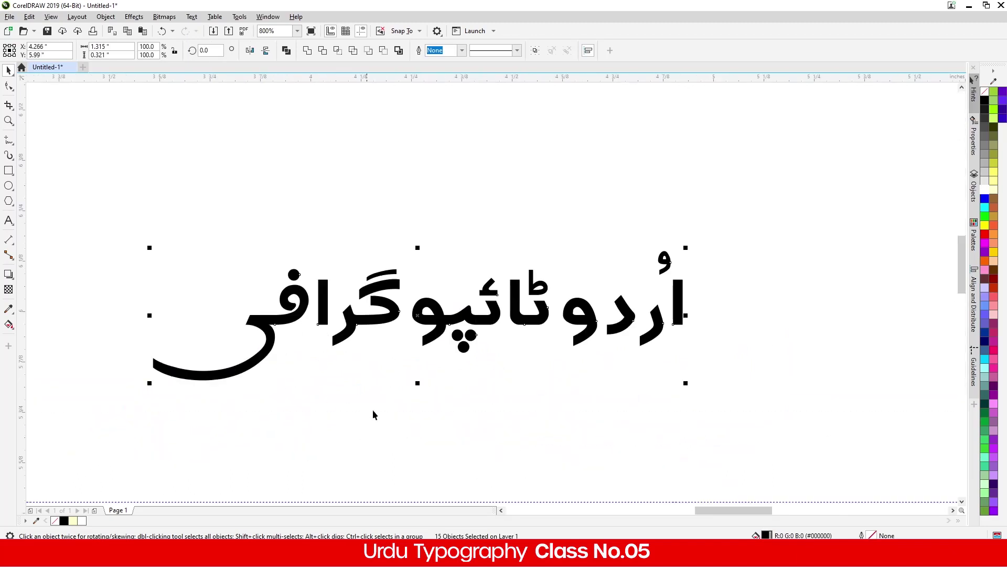
{"action": "left_click", "coordinate": [428, 502]}
{"action": "left_click", "coordinate": [555, 394]}
Step: Tighten "اُردو" in the moved heading by shifting the letters "د" and "و" right and the "ا" left towards "ر"
{"action": "scroll", "coordinate": [679, 273], "scroll_direction": "up", "scroll_amount": 1}
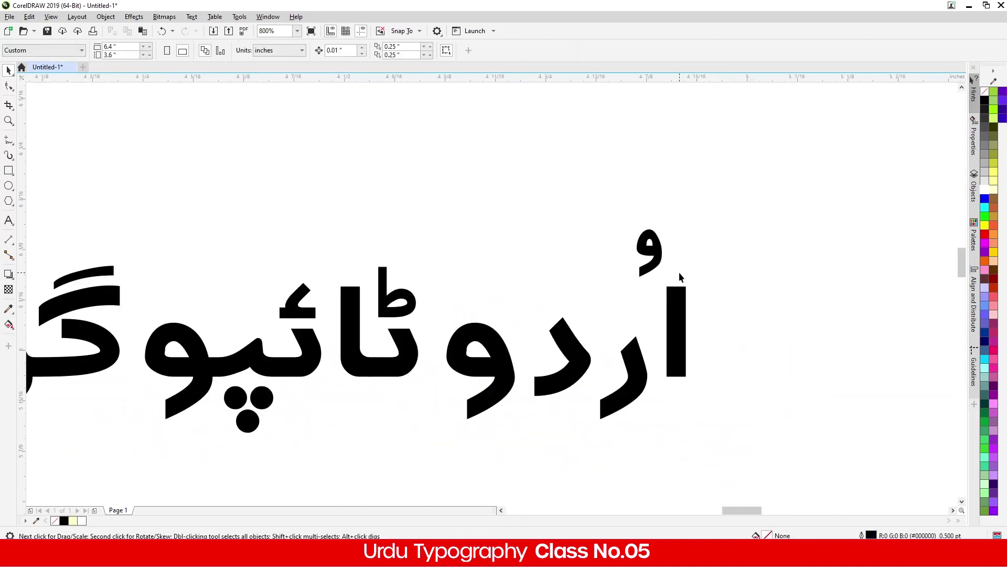
{"action": "left_click", "coordinate": [636, 358]}
{"action": "left_click_drag", "start_coordinate": [576, 357], "coordinate": [597, 357]}
{"action": "left_click_drag", "start_coordinate": [502, 371], "coordinate": [535, 366]}
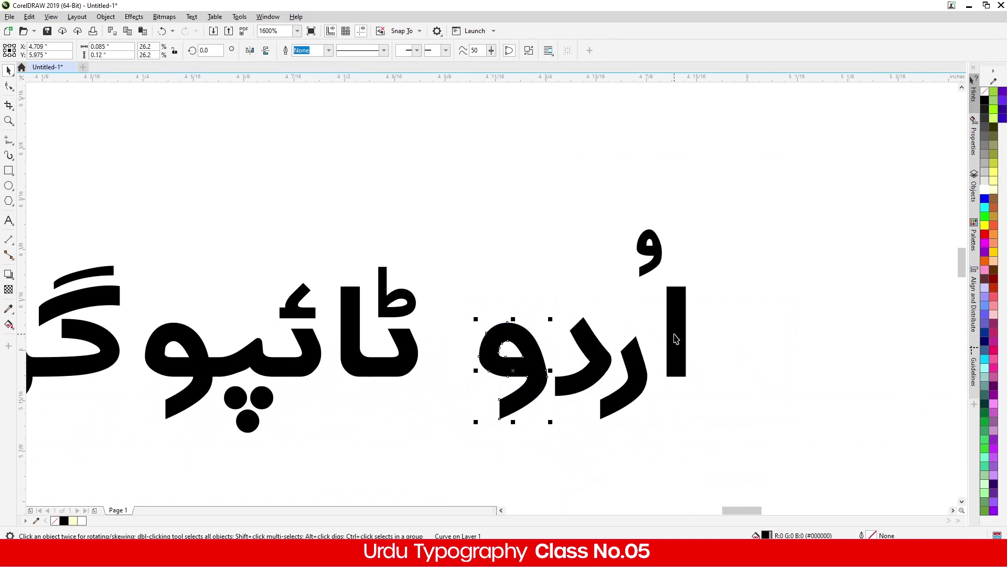
{"action": "left_click_drag", "start_coordinate": [673, 333], "coordinate": [660, 334]}
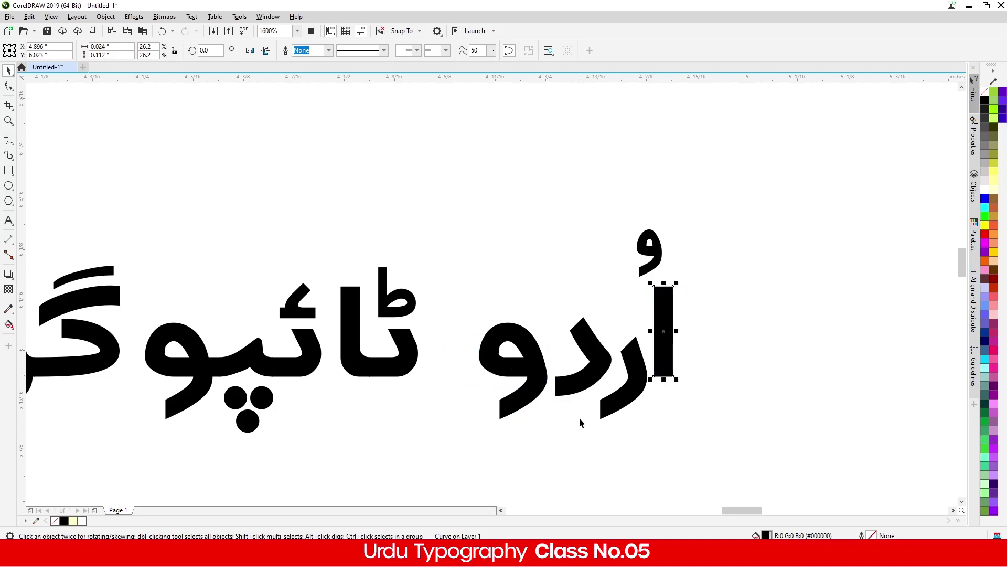
Step: Move the pesh mark closer above the "ا" of "اُردو", to about X 4.892", Y 6.121"
{"action": "left_click_drag", "start_coordinate": [657, 261], "coordinate": [666, 273]}
{"action": "key", "text": "Down"}
{"action": "key", "text": "Up"}
{"action": "scroll", "coordinate": [528, 340], "scroll_direction": "down", "scroll_amount": 2}
{"action": "scroll", "coordinate": [527, 364], "scroll_direction": "up", "scroll_amount": 1}
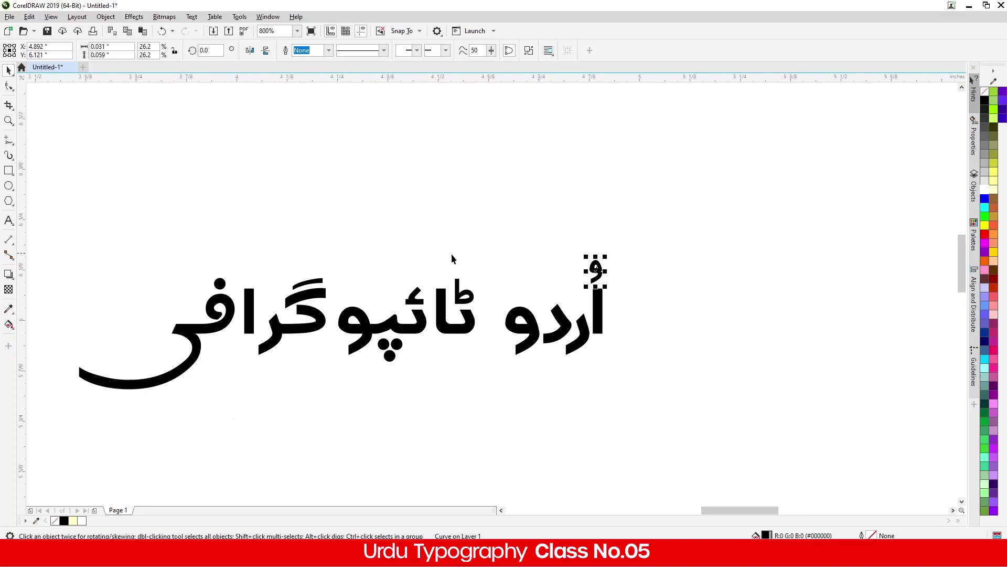
{"action": "scroll", "coordinate": [263, 265], "scroll_direction": "down", "scroll_amount": 2}
{"action": "scroll", "coordinate": [193, 172], "scroll_direction": "up", "scroll_amount": 1}
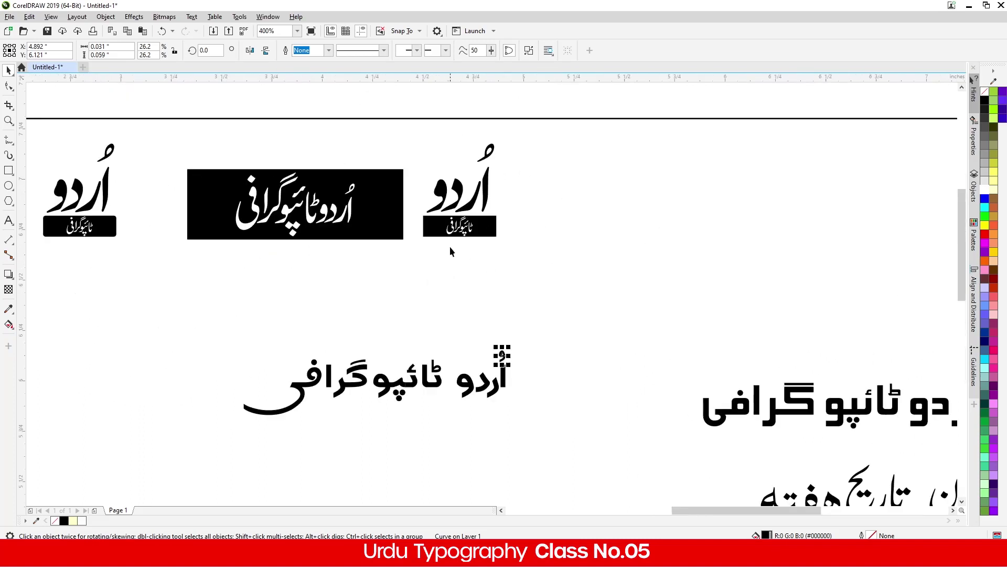
{"action": "scroll", "coordinate": [449, 409], "scroll_direction": "up", "scroll_amount": 1}
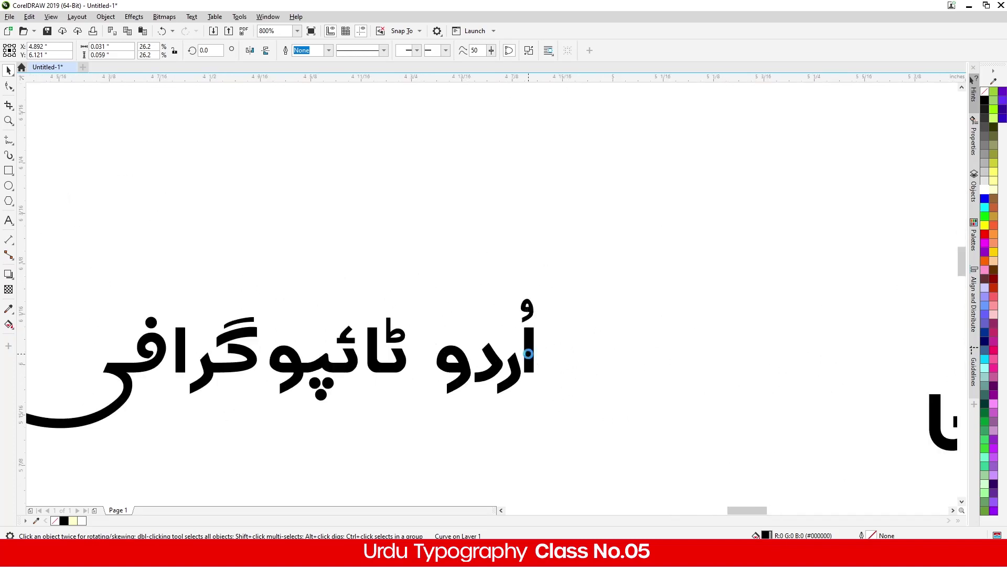
Step: Add a horizontal guideline at the foot of "اُردو" and lower the "ا" with its pesh onto it, to X 4.892", Y 6.007"
{"action": "scroll", "coordinate": [514, 362], "scroll_direction": "up", "scroll_amount": 1}
{"action": "left_click_drag", "start_coordinate": [615, 209], "coordinate": [495, 420]}
{"action": "left_click_drag", "start_coordinate": [379, 81], "coordinate": [420, 434]}
{"action": "left_click_drag", "start_coordinate": [573, 216], "coordinate": [474, 497]}
{"action": "scroll", "coordinate": [565, 407], "scroll_direction": "up", "scroll_amount": 1}
{"action": "left_click_drag", "start_coordinate": [497, 309], "coordinate": [499, 391]}
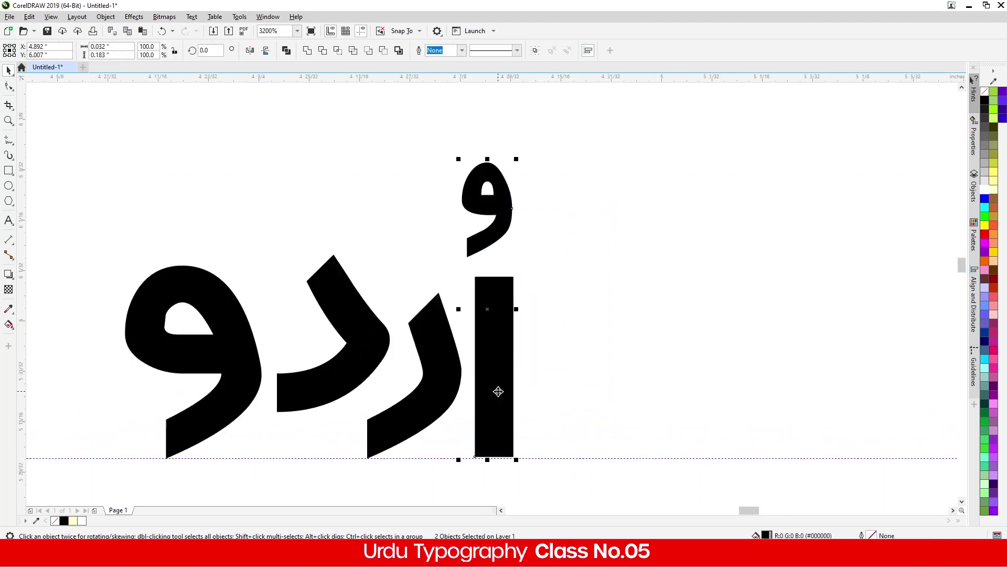
{"action": "scroll", "coordinate": [505, 297], "scroll_direction": "down", "scroll_amount": 1}
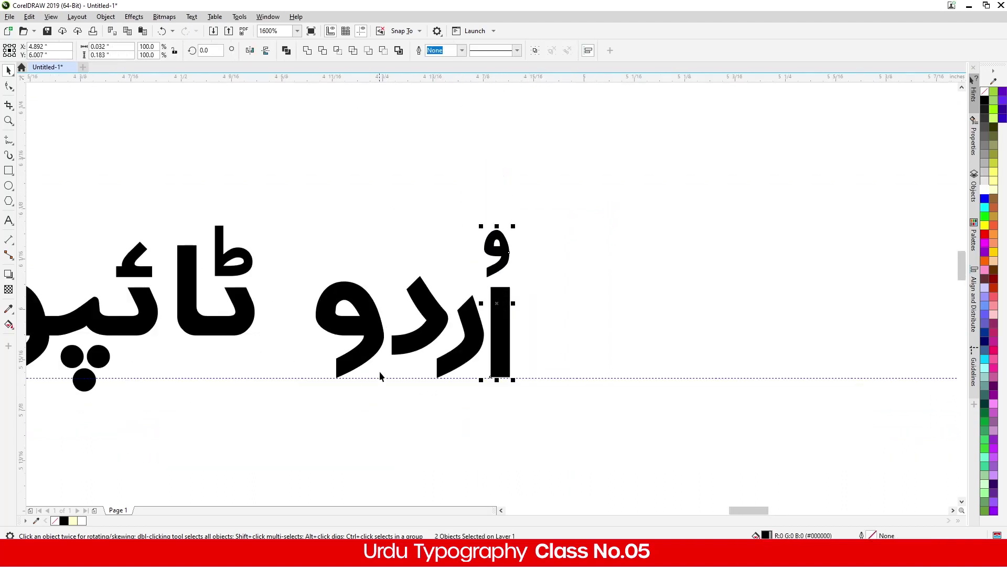
Step: Nudge the "د" of "اُردو" down to X 4.796", Y 5.982"
{"action": "scroll", "coordinate": [385, 355], "scroll_direction": "up", "scroll_amount": 1}
{"action": "left_click", "coordinate": [414, 333]}
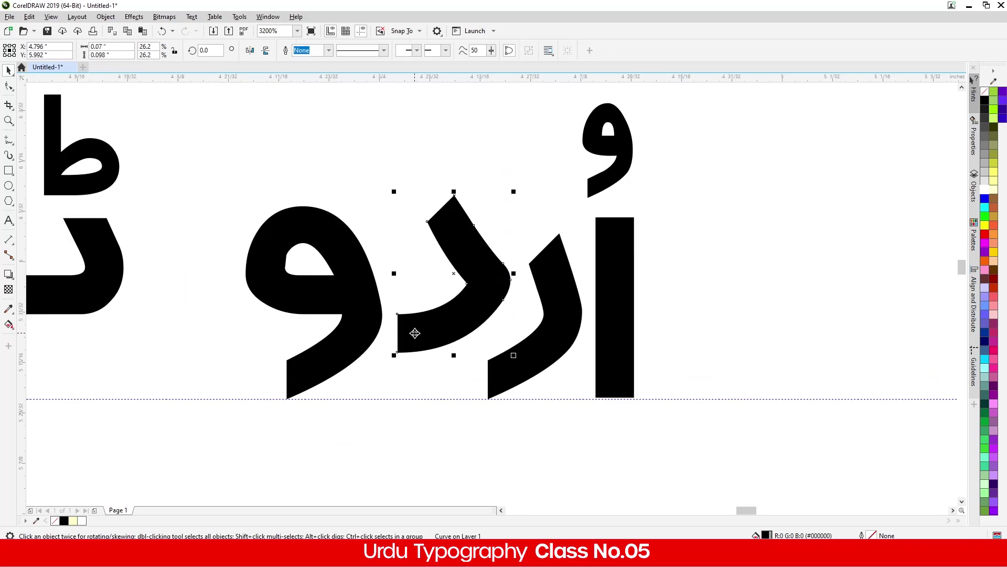
{"action": "key", "text": "Down"}
{"action": "key", "text": "Left"}
{"action": "left_click_drag", "start_coordinate": [422, 339], "coordinate": [428, 341]}
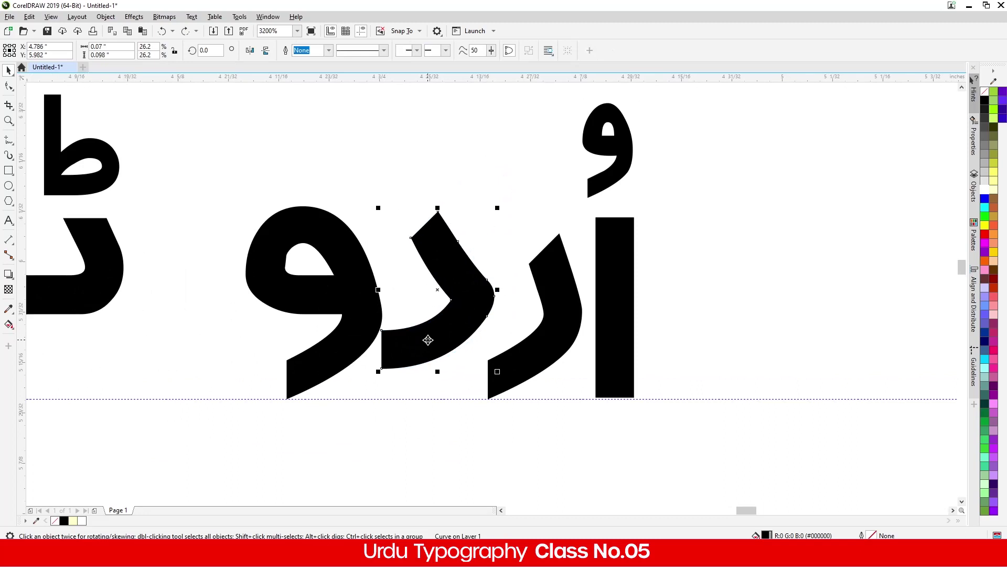
{"action": "key", "text": "Right"}
Step: Raise the "ا" with its pesh to Y 6.017" and delete the horizontal guideline under "اُردو"
{"action": "scroll", "coordinate": [659, 233], "scroll_direction": "down", "scroll_amount": 1}
{"action": "left_click_drag", "start_coordinate": [698, 167], "coordinate": [592, 379]}
{"action": "key", "text": "Up"}
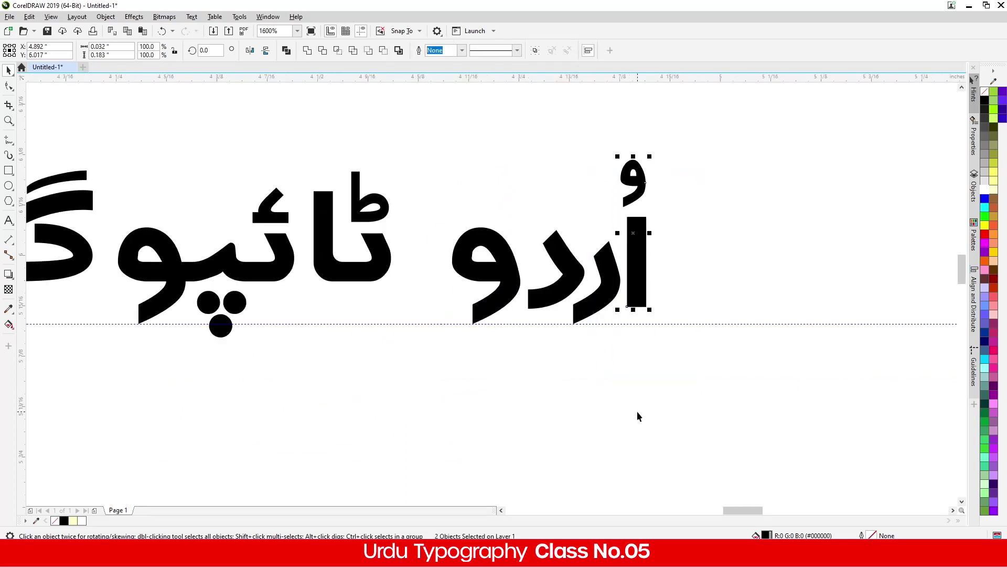
{"action": "left_click", "coordinate": [672, 414]}
{"action": "left_click", "coordinate": [644, 324]}
{"action": "key", "text": "Delete"}
Step: Draw a square of about 0.26" over "اُردو" and give it a black fill with no outline
{"action": "left_click", "coordinate": [8, 170]}
{"action": "left_click_drag", "start_coordinate": [451, 145], "coordinate": [638, 328]}
{"action": "mouse_move", "coordinate": [659, 340]}
{"action": "left_mouse_down"}
{"action": "mouse_move", "coordinate": [666, 331]}
{"action": "mouse_move", "coordinate": [683, 361]}
{"action": "mouse_move", "coordinate": [661, 347]}
{"action": "left_mouse_up"}
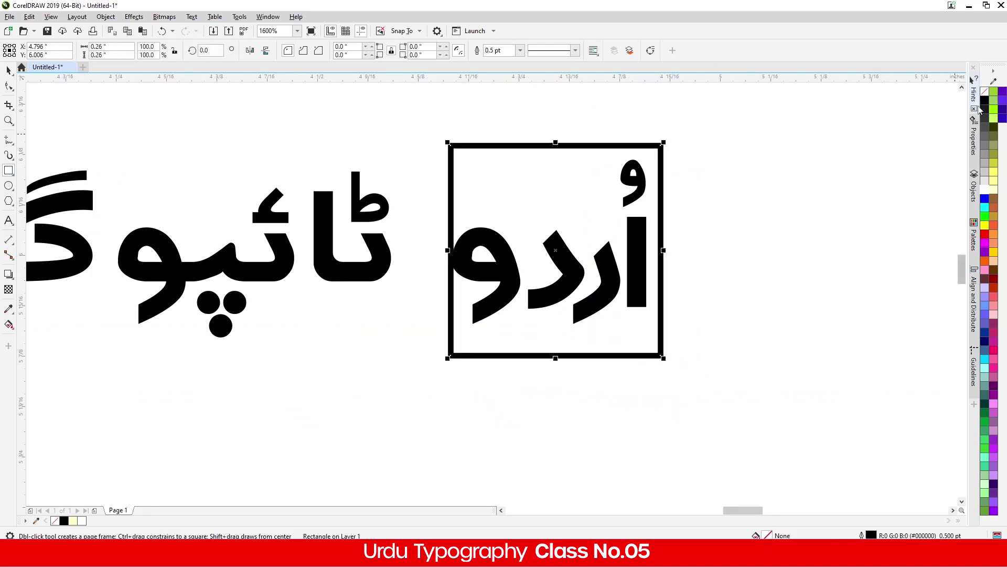
{"action": "left_click", "coordinate": [985, 101]}
{"action": "right_click", "coordinate": [984, 92]}
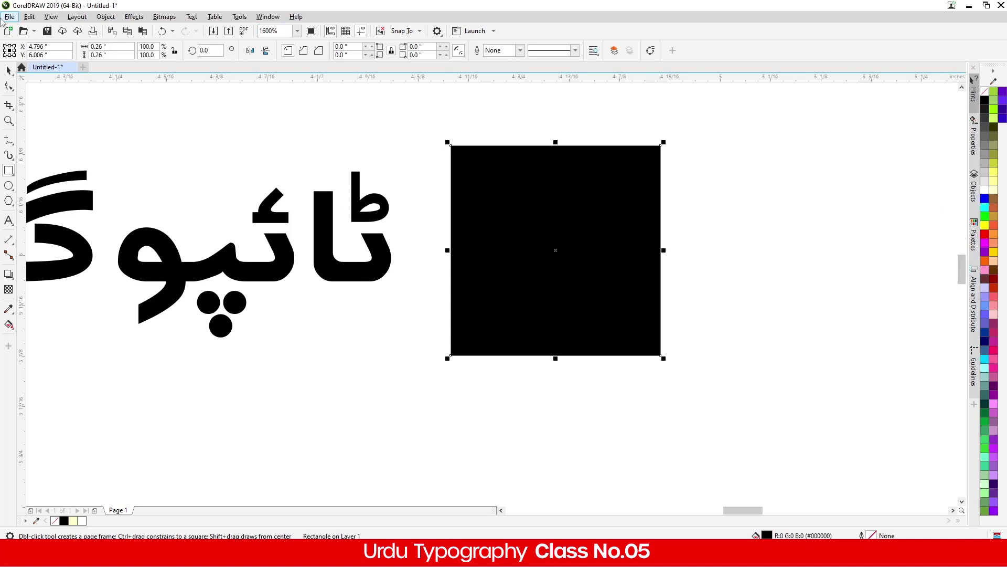
Step: Fill the five "اُردو" letter shapes on the black square with pale yellow and group them
{"action": "left_click", "coordinate": [8, 70]}
{"action": "left_click_drag", "start_coordinate": [387, 110], "coordinate": [653, 407]}
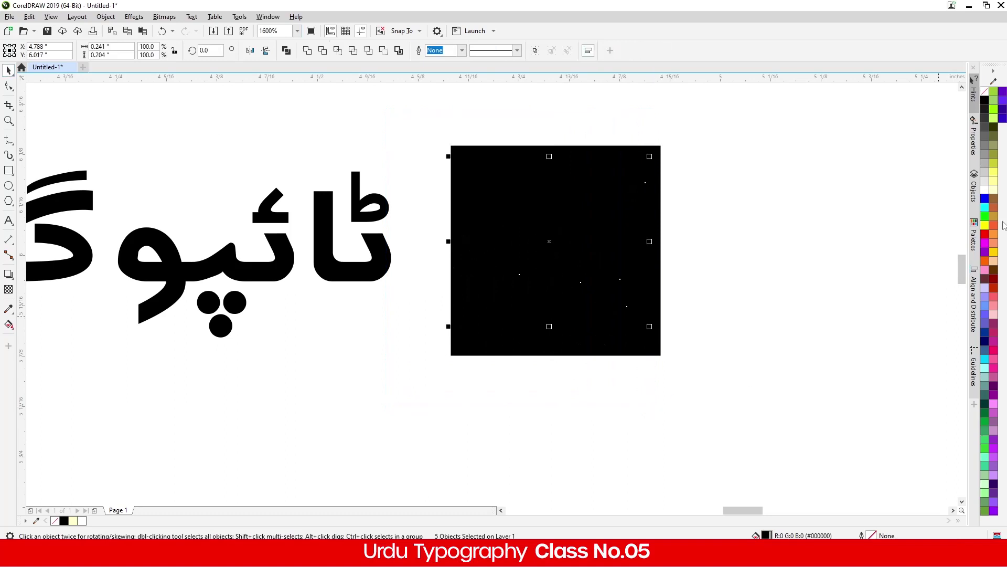
{"action": "left_click", "coordinate": [994, 189]}
{"action": "left_click", "coordinate": [710, 359]}
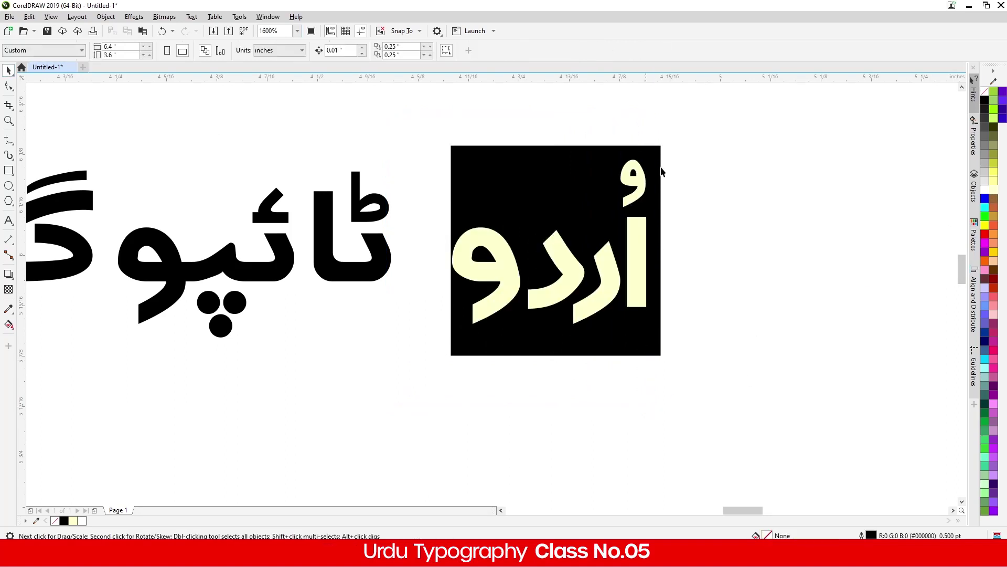
{"action": "scroll", "coordinate": [660, 195], "scroll_direction": "up", "scroll_amount": 1}
{"action": "scroll", "coordinate": [606, 186], "scroll_direction": "down", "scroll_amount": 1}
{"action": "left_click_drag", "start_coordinate": [674, 143], "coordinate": [408, 322]}
{"action": "left_click", "coordinate": [535, 51]}
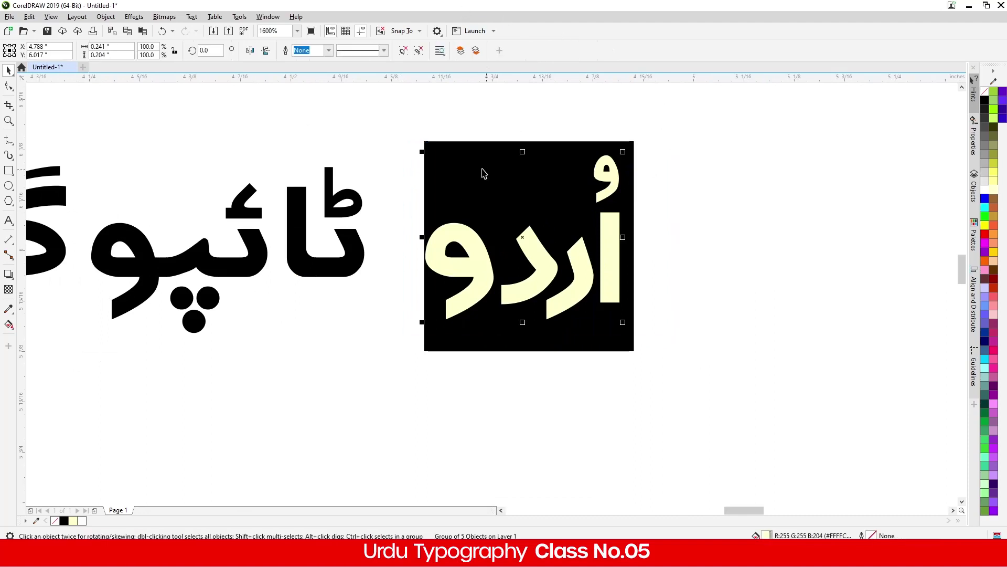
Step: Align the "اُردو" group to the centre of the black square both horizontally and vertically
{"action": "left_click_drag", "start_coordinate": [391, 119], "coordinate": [676, 406]}
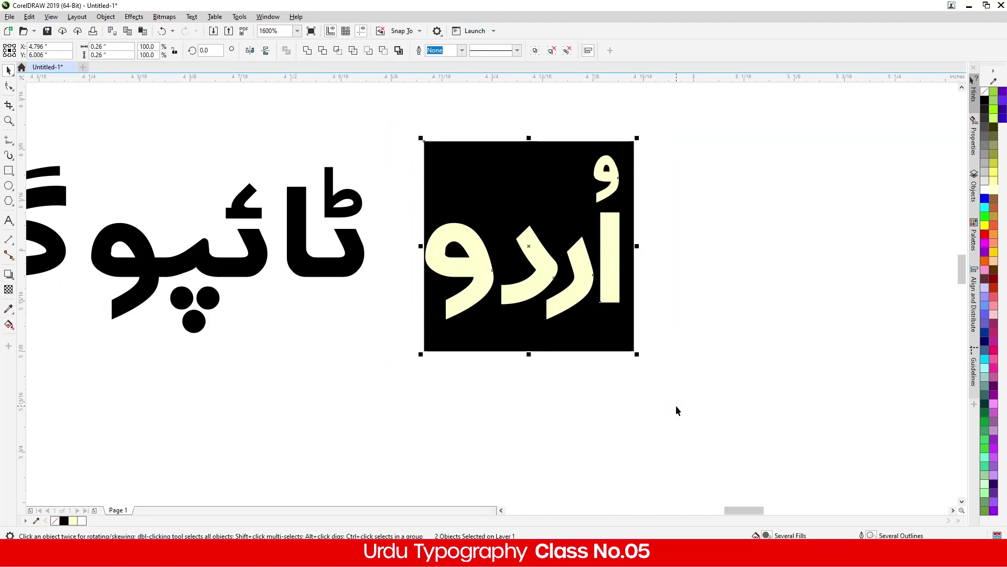
{"action": "key", "text": "c"}
{"action": "key", "text": "e"}
{"action": "key", "text": "Escape"}
Step: Change the fill of the "اُردو" group on the black square to white
{"action": "left_click", "coordinate": [548, 288]}
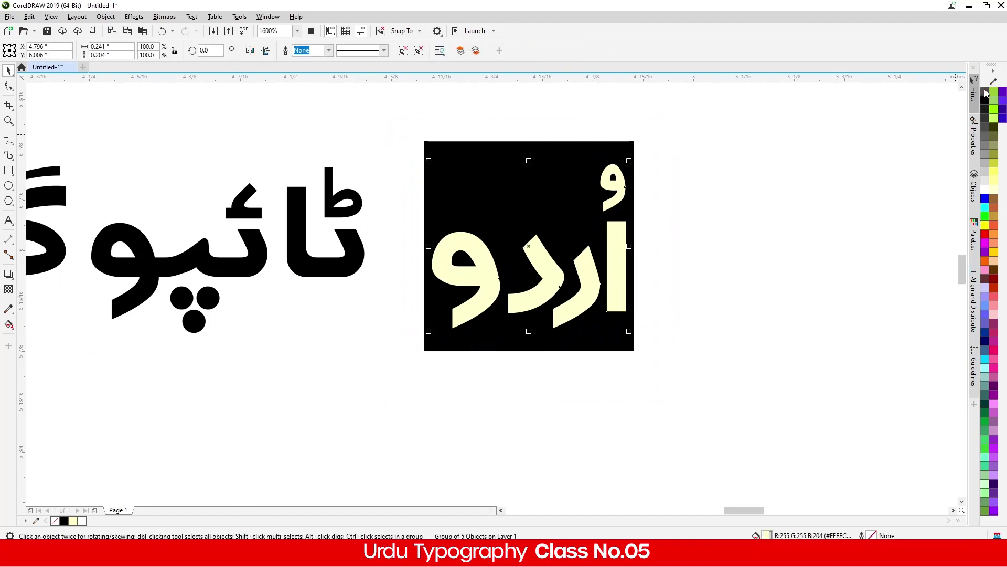
{"action": "right_click", "coordinate": [985, 93]}
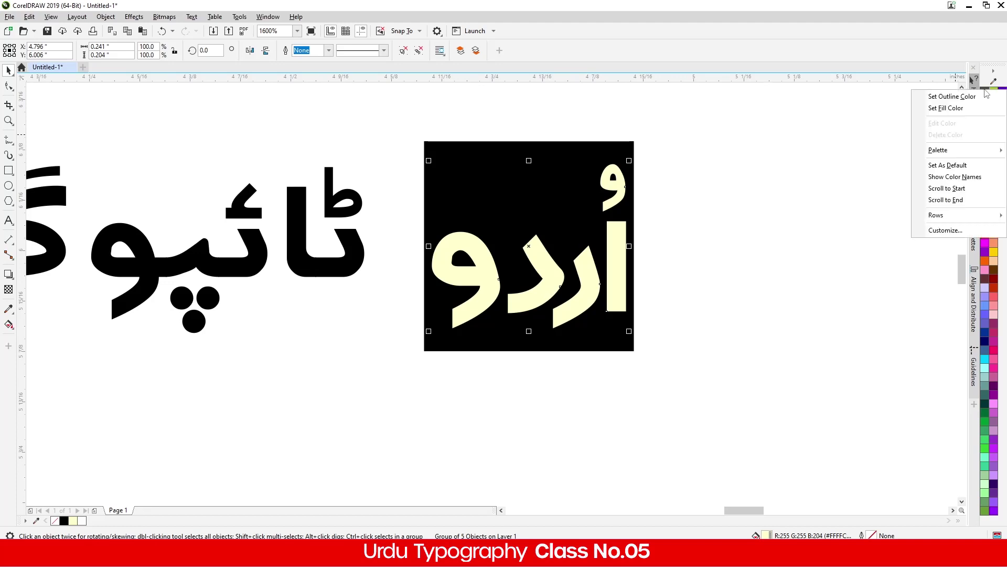
{"action": "key", "text": "Escape"}
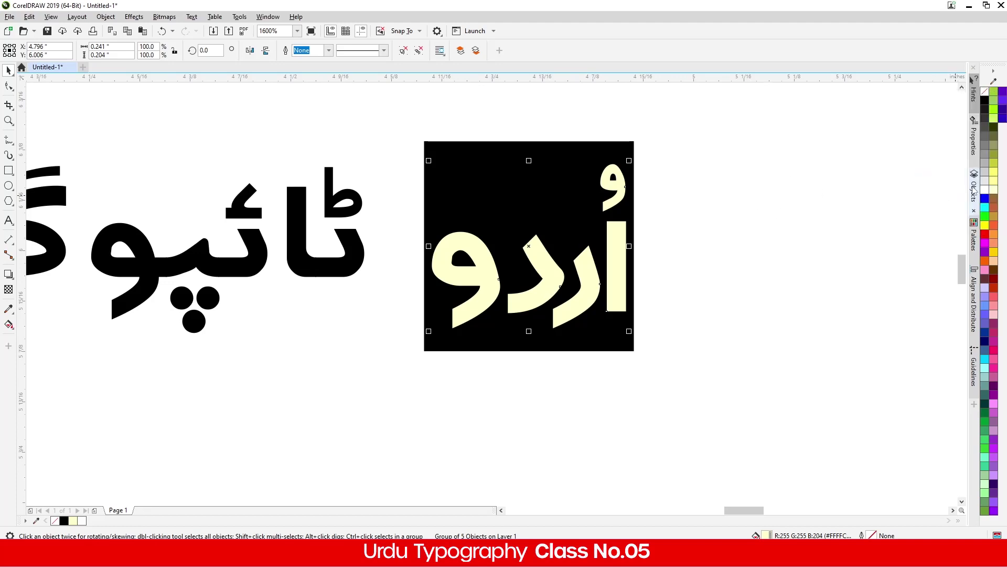
{"action": "left_click", "coordinate": [985, 189]}
{"action": "key", "text": "Escape"}
Step: Move "ٹا" in "ٹائپوگرافی" left, closer to the neighbouring letters, to about X 4.528", Y 6.036"
{"action": "scroll", "coordinate": [476, 209], "scroll_direction": "down", "scroll_amount": 2}
{"action": "scroll", "coordinate": [483, 229], "scroll_direction": "up", "scroll_amount": 1}
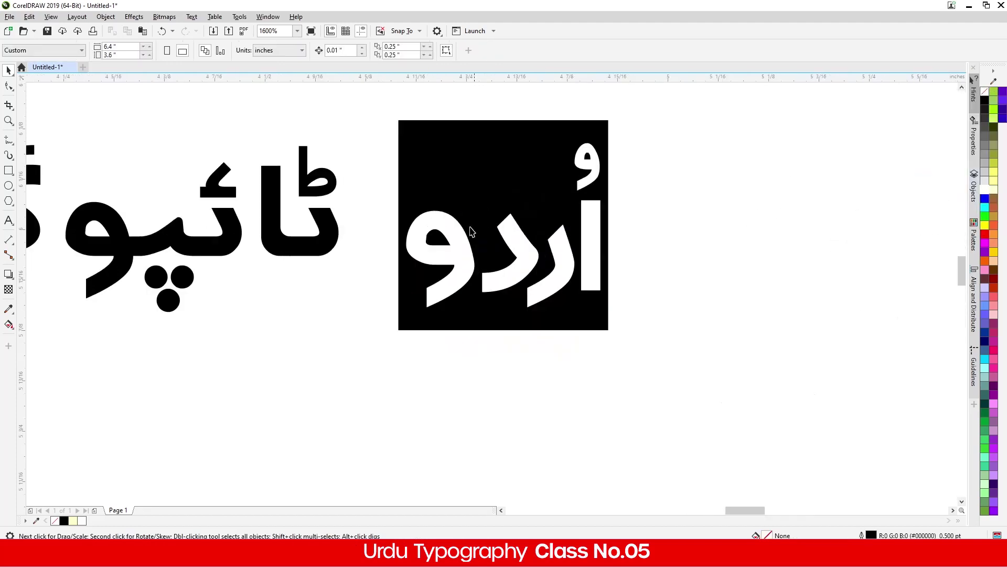
{"action": "scroll", "coordinate": [371, 184], "scroll_direction": "down", "scroll_amount": 1}
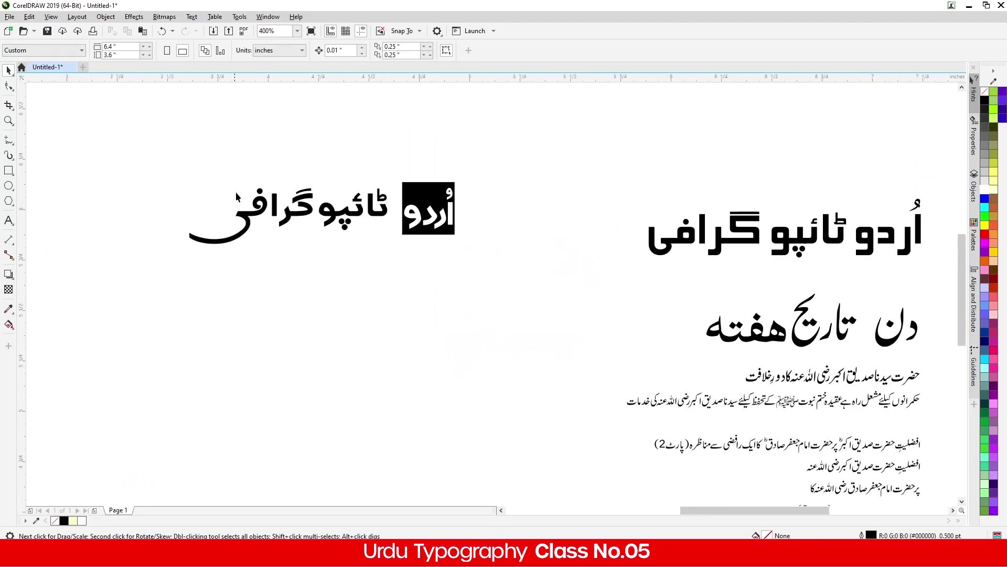
{"action": "scroll", "coordinate": [237, 191], "scroll_direction": "up", "scroll_amount": 2}
{"action": "scroll", "coordinate": [417, 216], "scroll_direction": "down", "scroll_amount": 1}
{"action": "scroll", "coordinate": [623, 204], "scroll_direction": "up", "scroll_amount": 1}
{"action": "left_click_drag", "start_coordinate": [637, 171], "coordinate": [526, 320]}
{"action": "left_click_drag", "start_coordinate": [562, 289], "coordinate": [550, 290]}
{"action": "scroll", "coordinate": [333, 264], "scroll_direction": "down", "scroll_amount": 1}
{"action": "scroll", "coordinate": [345, 265], "scroll_direction": "up", "scroll_amount": 2}
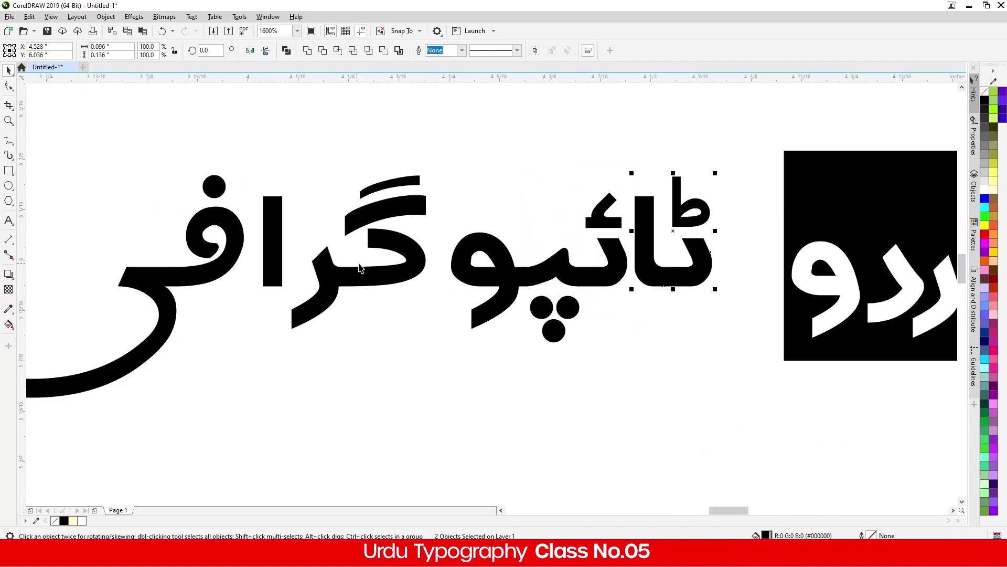
Step: Tighten "گرافی" by shifting its letters right towards "پو" and closing up the gaps between them
{"action": "left_click_drag", "start_coordinate": [459, 157], "coordinate": [272, 373]}
{"action": "left_click_drag", "start_coordinate": [320, 291], "coordinate": [338, 292]}
{"action": "mouse_move", "coordinate": [274, 240]}
{"action": "left_mouse_down"}
{"action": "mouse_move", "coordinate": [314, 241]}
{"action": "mouse_move", "coordinate": [156, 355]}
{"action": "mouse_move", "coordinate": [117, 329]}
{"action": "left_mouse_up"}
{"action": "scroll", "coordinate": [319, 241], "scroll_direction": "down", "scroll_amount": 2}
{"action": "scroll", "coordinate": [267, 236], "scroll_direction": "up", "scroll_amount": 1}
{"action": "mouse_move", "coordinate": [283, 277]}
{"action": "left_mouse_down"}
{"action": "mouse_move", "coordinate": [313, 269]}
{"action": "mouse_move", "coordinate": [302, 264]}
{"action": "left_mouse_up"}
Step: Scale "ٹائپوگرافی" down to about 0.161" × 0.048" and group it below the black square at about X 4.779", Y 5.826"
{"action": "mouse_move", "coordinate": [146, 148]}
{"action": "left_mouse_down"}
{"action": "mouse_move", "coordinate": [387, 337]}
{"action": "mouse_move", "coordinate": [577, 349]}
{"action": "left_mouse_up"}
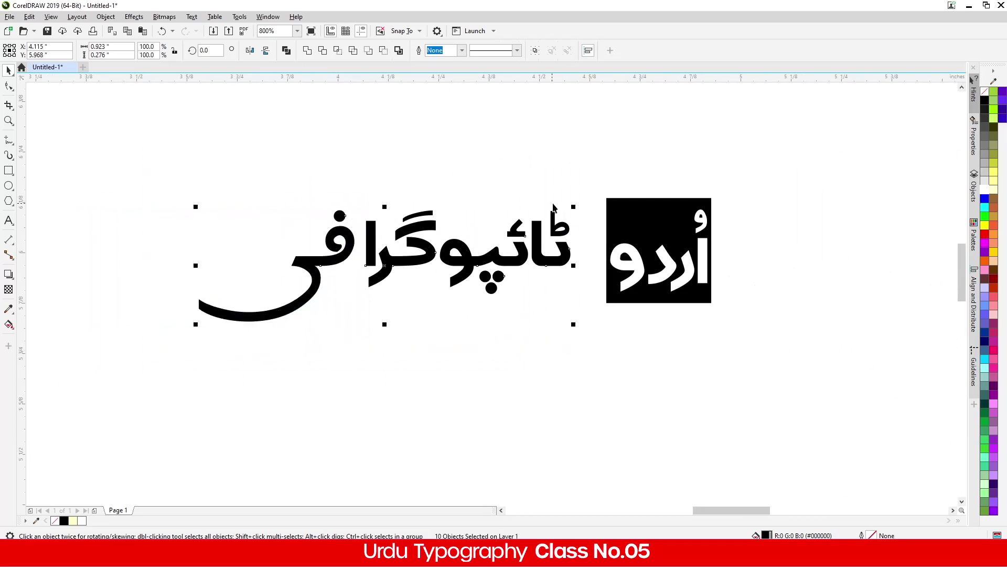
{"action": "left_click_drag", "start_coordinate": [573, 207], "coordinate": [514, 253]}
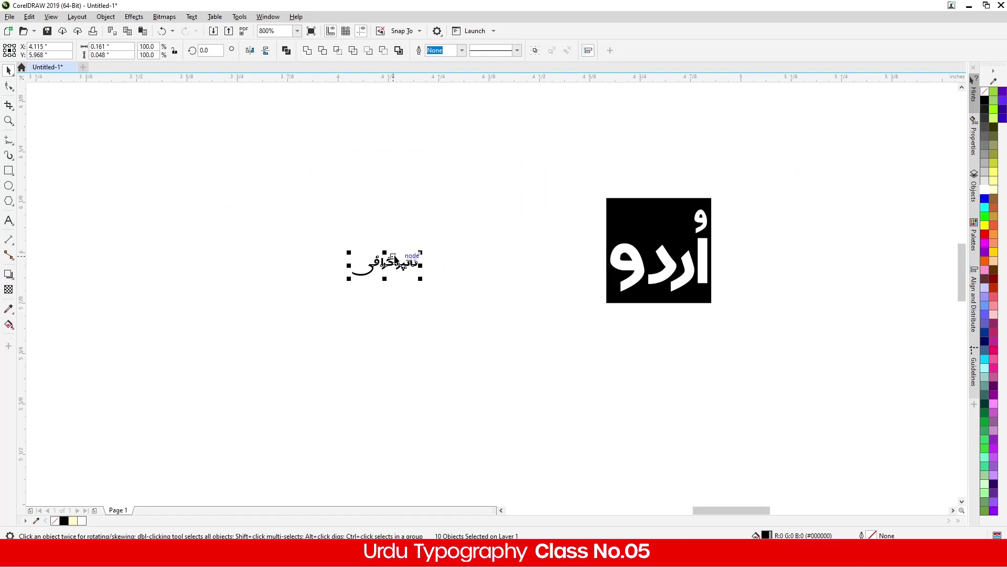
{"action": "left_click_drag", "start_coordinate": [396, 263], "coordinate": [665, 321]}
{"action": "scroll", "coordinate": [698, 315], "scroll_direction": "up", "scroll_amount": 2}
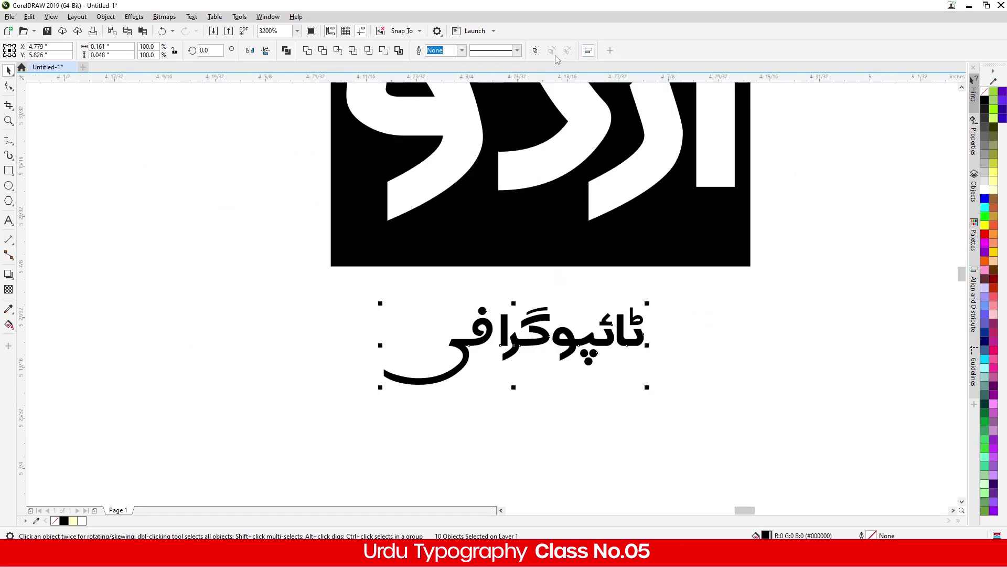
{"action": "left_click", "coordinate": [536, 50]}
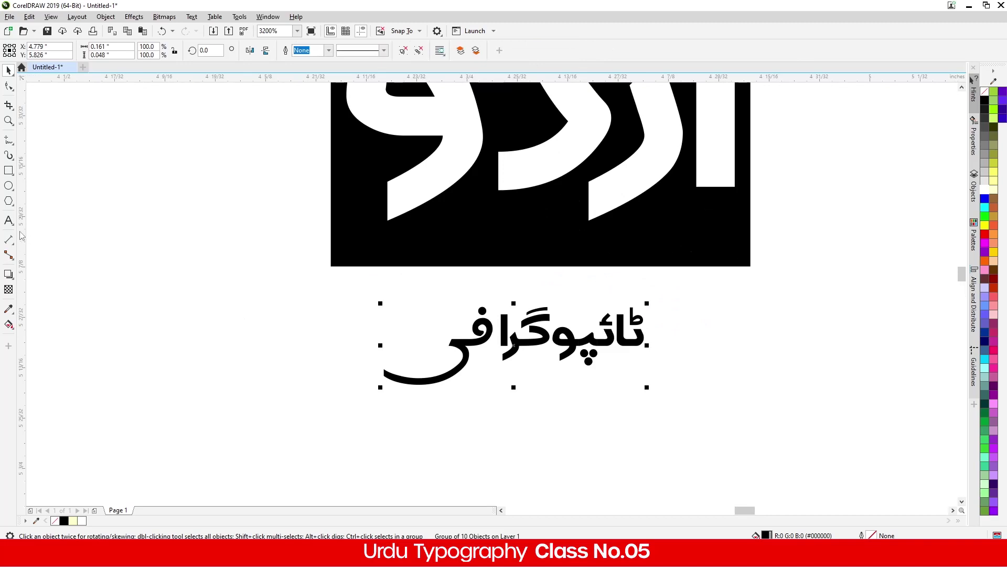
Step: Place vertical guidelines on both side edges of the black square and enlarge the "ٹائپوگرافی" group to about 0.228" wide
{"action": "left_click_drag", "start_coordinate": [307, 233], "coordinate": [330, 239]}
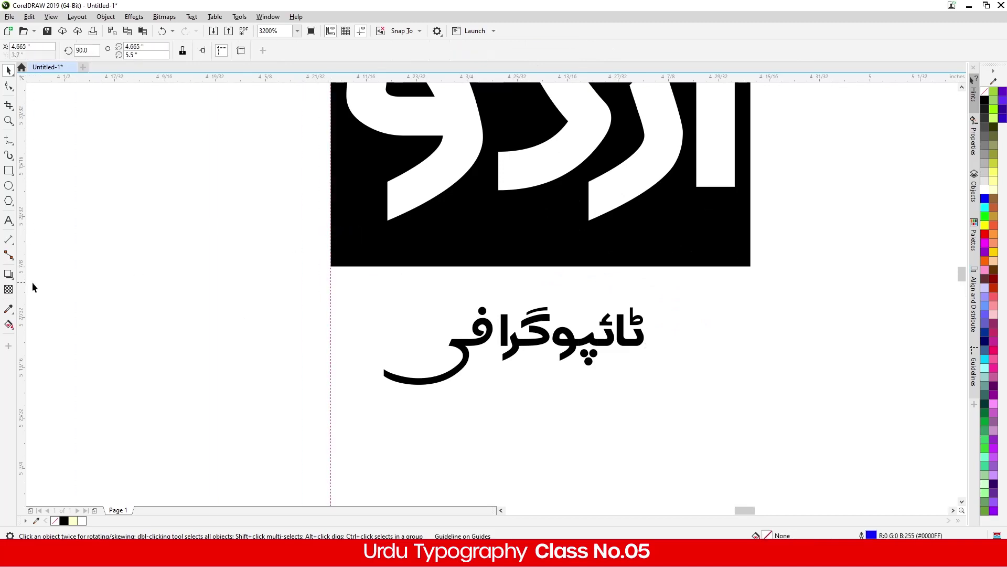
{"action": "left_click_drag", "start_coordinate": [27, 291], "coordinate": [750, 262]}
{"action": "left_click_drag", "start_coordinate": [331, 316], "coordinate": [288, 268]}
{"action": "left_click_drag", "start_coordinate": [380, 389], "coordinate": [336, 407]}
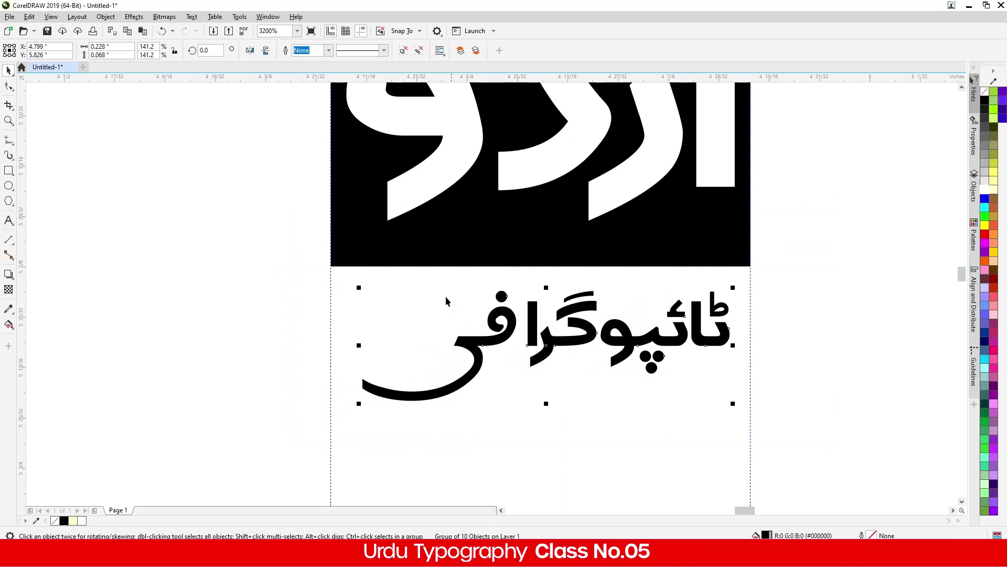
Step: Try to centre the black square horizontally on the "ٹائپوگرافی" group, and undo the alignment
{"action": "right_click", "coordinate": [419, 232]}
{"action": "left_click", "coordinate": [202, 238]}
{"action": "key", "text": "Escape"}
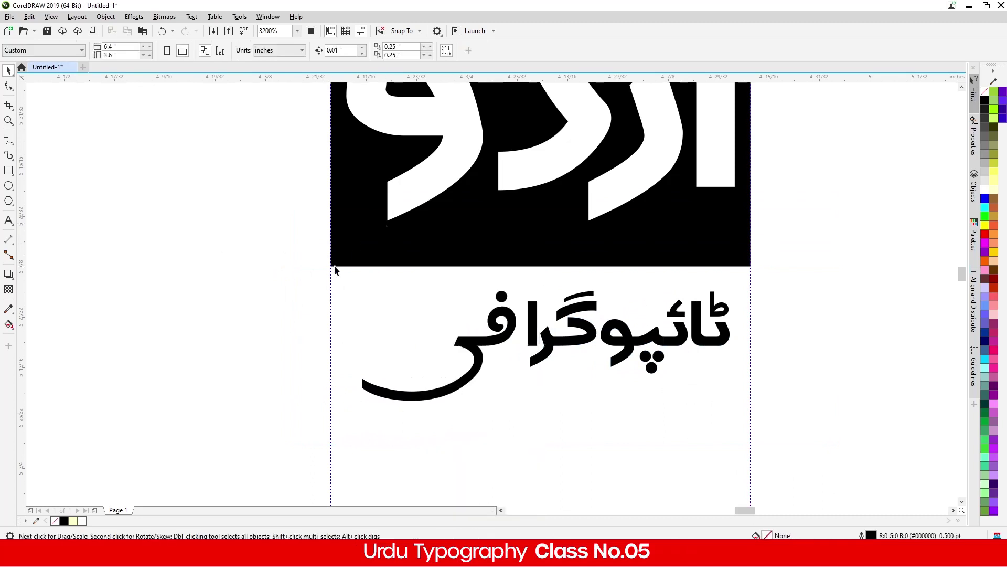
{"action": "left_click", "coordinate": [335, 268]}
{"action": "left_click", "coordinate": [466, 347], "text": "shift"}
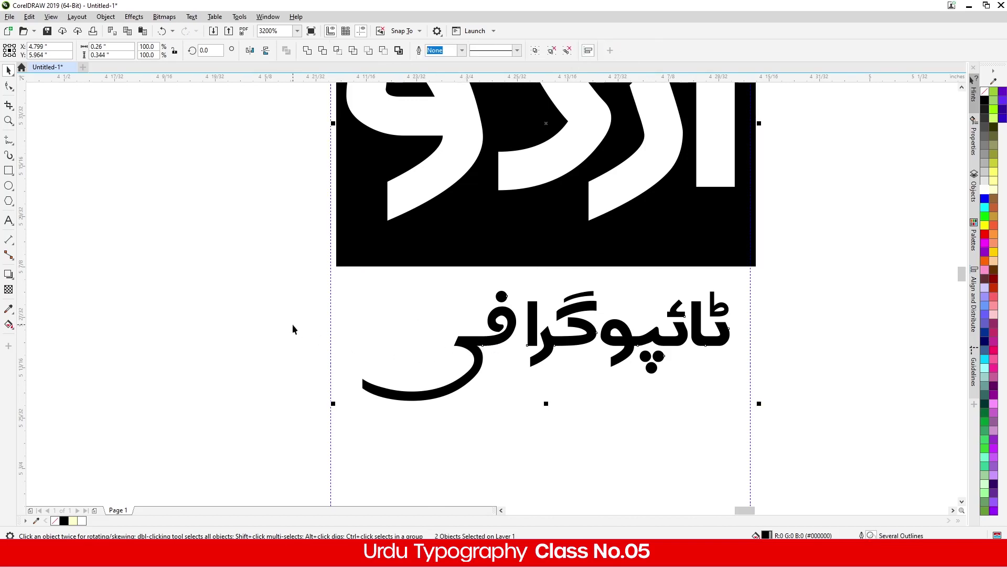
{"action": "key", "text": "ctrl+z"}
{"action": "left_click", "coordinate": [259, 318]}
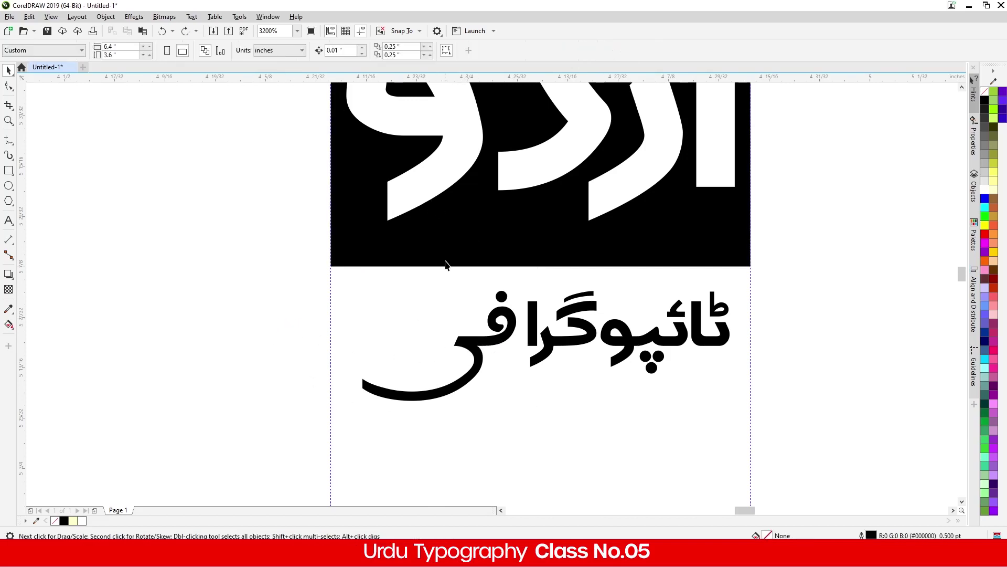
{"action": "left_click", "coordinate": [412, 265]}
{"action": "left_click", "coordinate": [412, 264]}
{"action": "key", "text": "ctrl+z"}
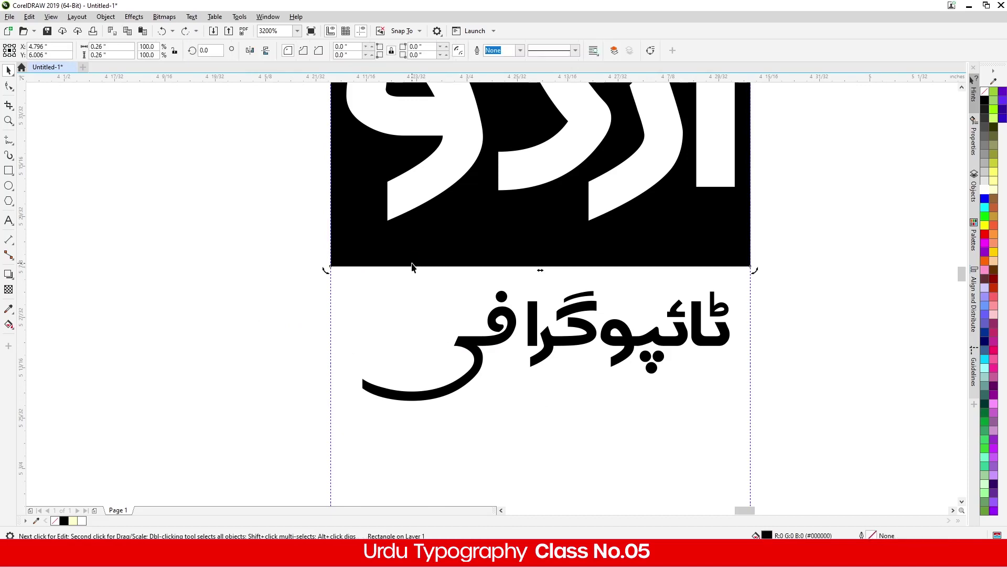
{"action": "left_click", "coordinate": [278, 257]}
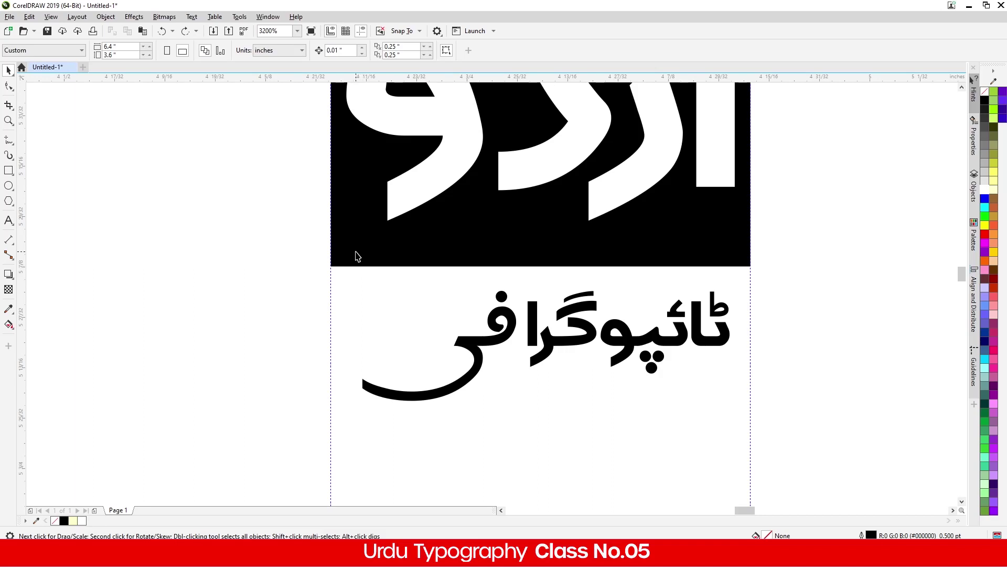
{"action": "right_click", "coordinate": [350, 264]}
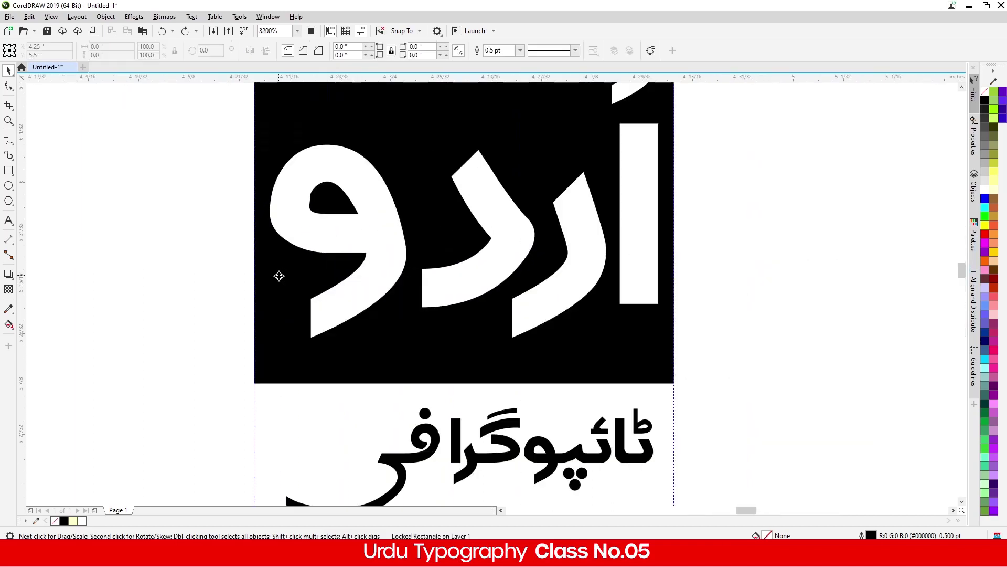
{"action": "scroll", "coordinate": [279, 276], "scroll_direction": "down", "scroll_amount": 1}
{"action": "key", "text": "Escape"}
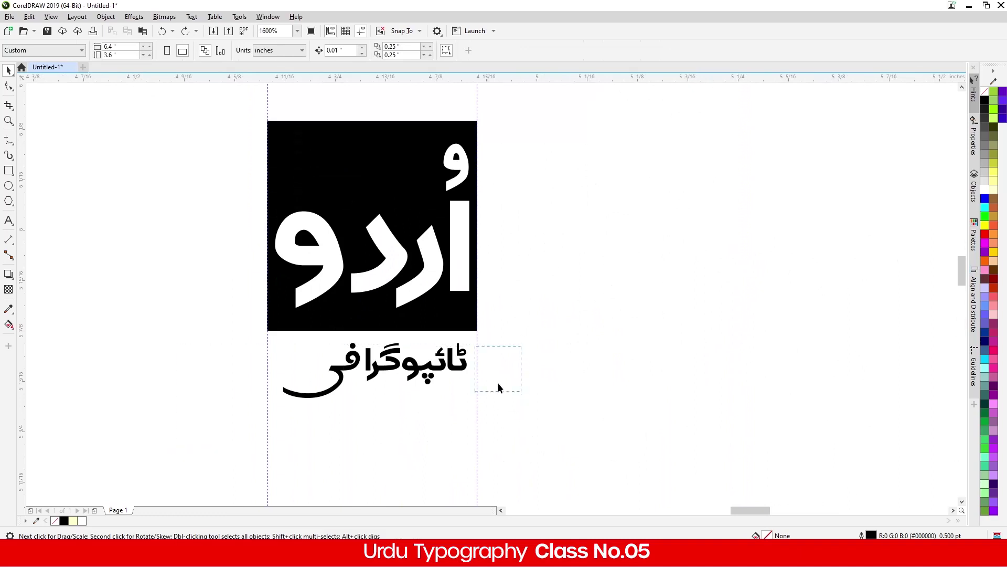
Step: Move the "ٹائپوگرافی" group down and right against the right-hand guideline, to about X 4.809", Y 5.816"
{"action": "left_click_drag", "start_coordinate": [512, 345], "coordinate": [228, 416]}
{"action": "key", "text": "Down"}
{"action": "key", "text": "Down"}
{"action": "scroll", "coordinate": [433, 350], "scroll_direction": "up", "scroll_amount": 1}
{"action": "mouse_move", "coordinate": [422, 403]}
{"action": "left_mouse_down"}
{"action": "mouse_move", "coordinate": [454, 403]}
{"action": "mouse_move", "coordinate": [439, 402]}
{"action": "left_mouse_up"}
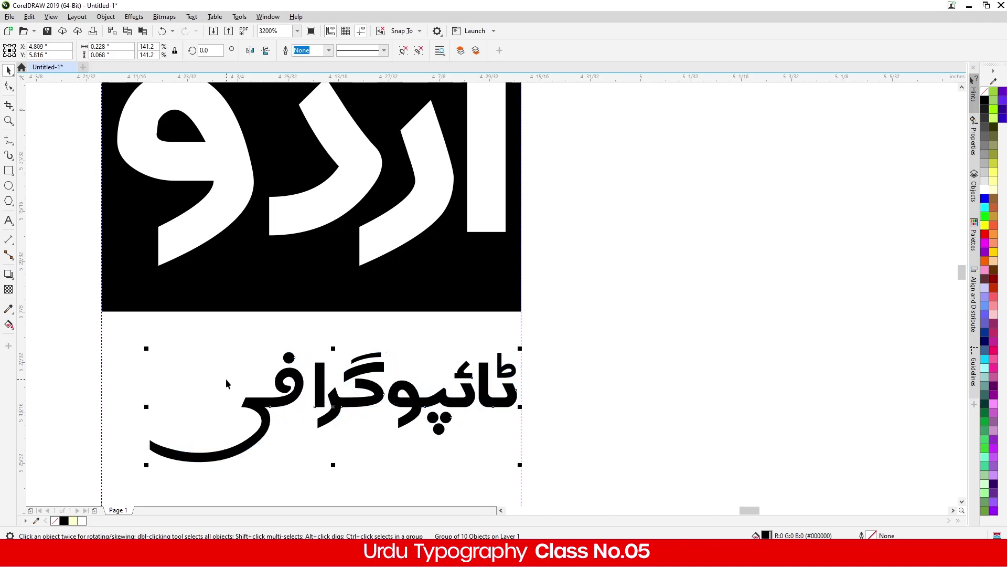
Step: Enlarge the "ٹائپوگرافی" group to about 0.257" wide to span both guidelines, and raise it towards the square to Y 5.832"
{"action": "left_click_drag", "start_coordinate": [143, 467], "coordinate": [98, 478]}
{"action": "key", "text": "Up"}
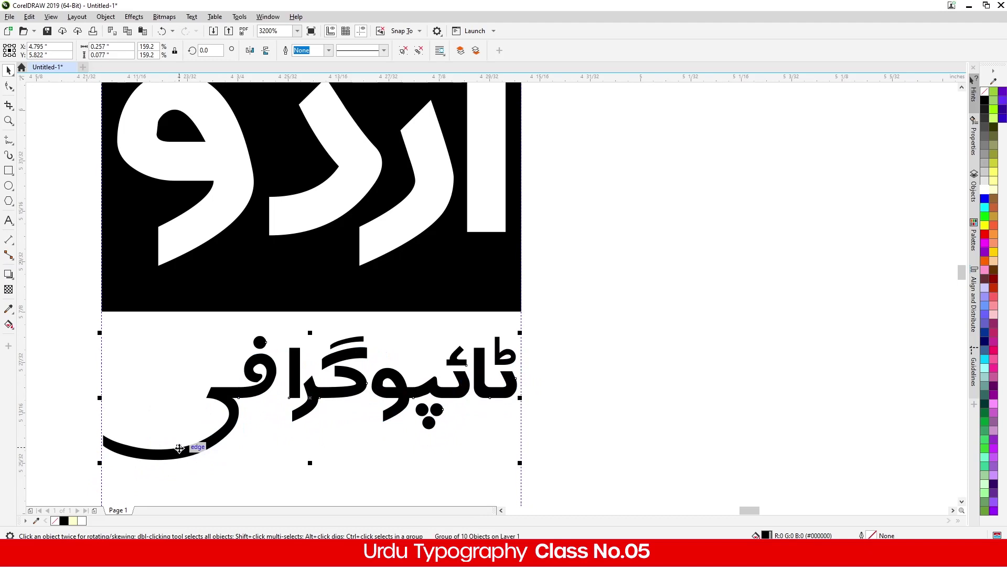
{"action": "key", "text": "Up"}
{"action": "scroll", "coordinate": [205, 433], "scroll_direction": "down", "scroll_amount": 2}
{"action": "scroll", "coordinate": [199, 352], "scroll_direction": "up", "scroll_amount": 1}
{"action": "key", "text": "Escape"}
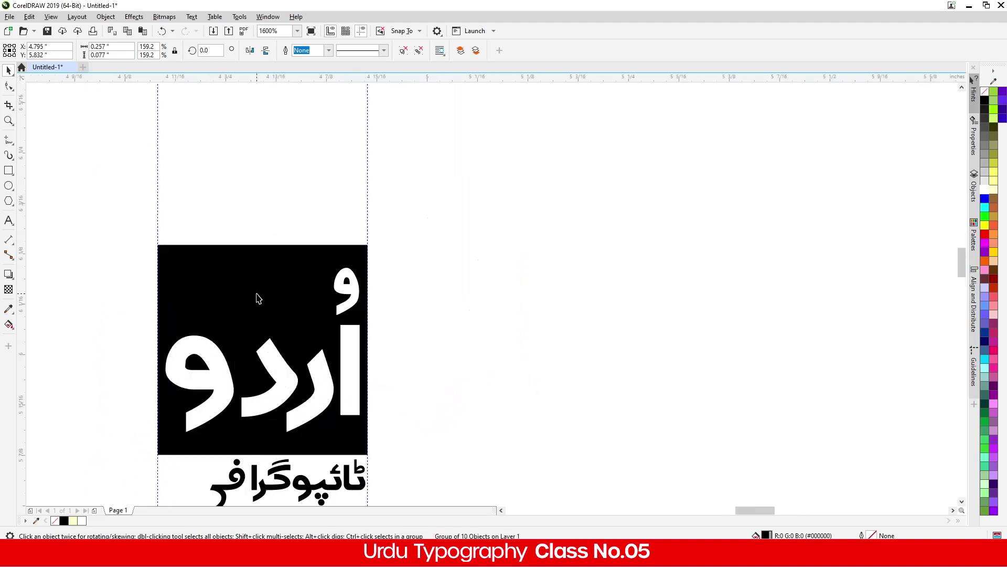
Step: Unlock the large locked rectangle behind the "اُردو" layout
{"action": "right_click", "coordinate": [267, 269]}
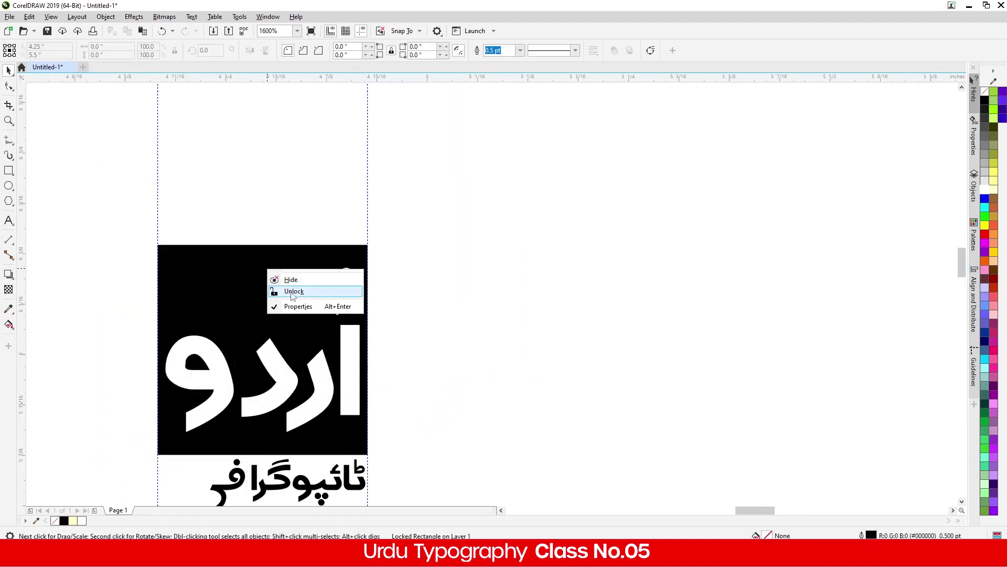
{"action": "left_click", "coordinate": [291, 292]}
{"action": "left_click", "coordinate": [162, 247]}
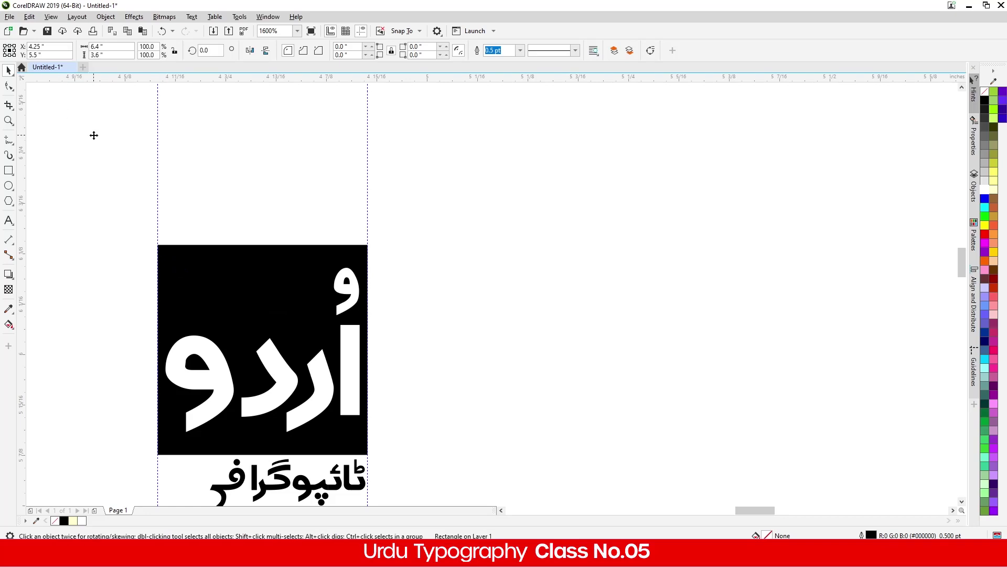
Step: Lock the large background rectangle behind the layouts again
{"action": "left_click", "coordinate": [11, 73]}
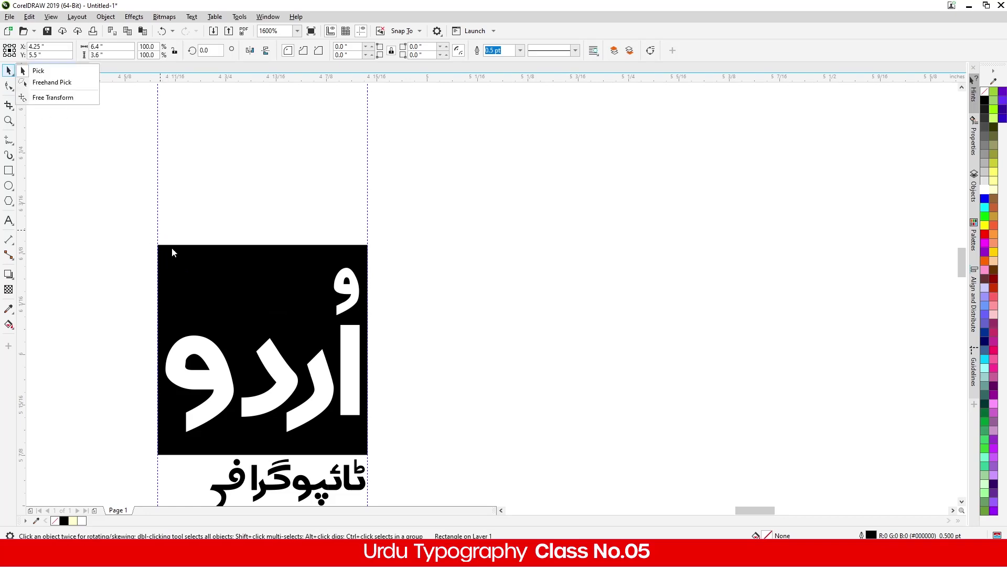
{"action": "scroll", "coordinate": [295, 258], "scroll_direction": "down", "scroll_amount": 3}
{"action": "right_click", "coordinate": [381, 227]}
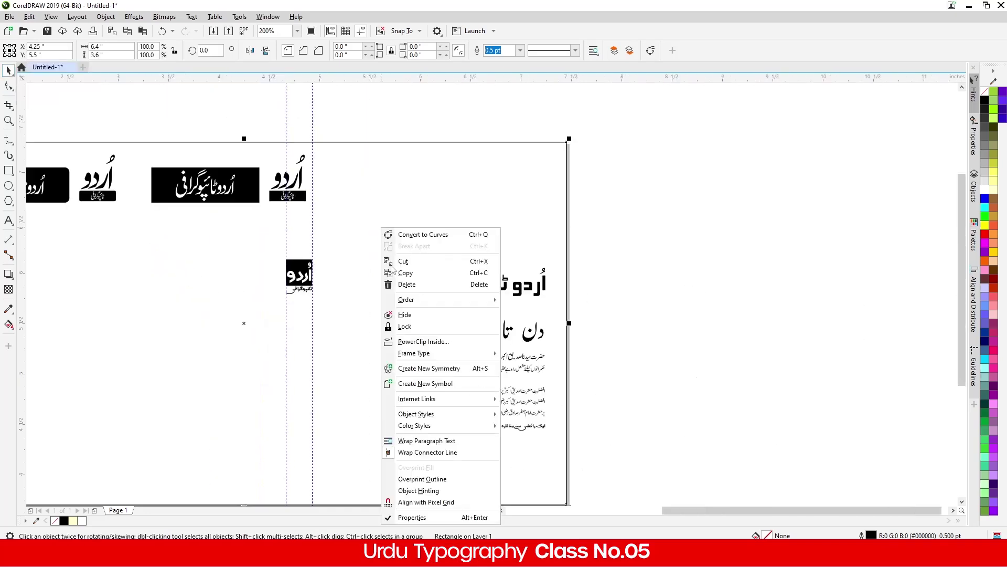
{"action": "left_click", "coordinate": [403, 329]}
Step: Shorten the black square behind "اُردو" from its upper and lower edges to 0.224" tall, keeping the 0.26" width
{"action": "scroll", "coordinate": [273, 270], "scroll_direction": "up", "scroll_amount": 3}
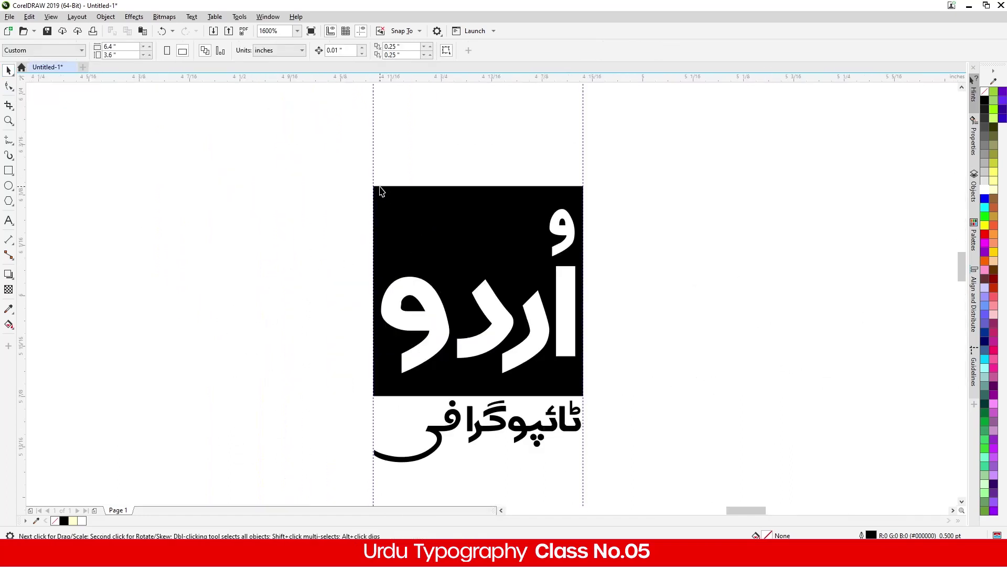
{"action": "left_click", "coordinate": [381, 191]}
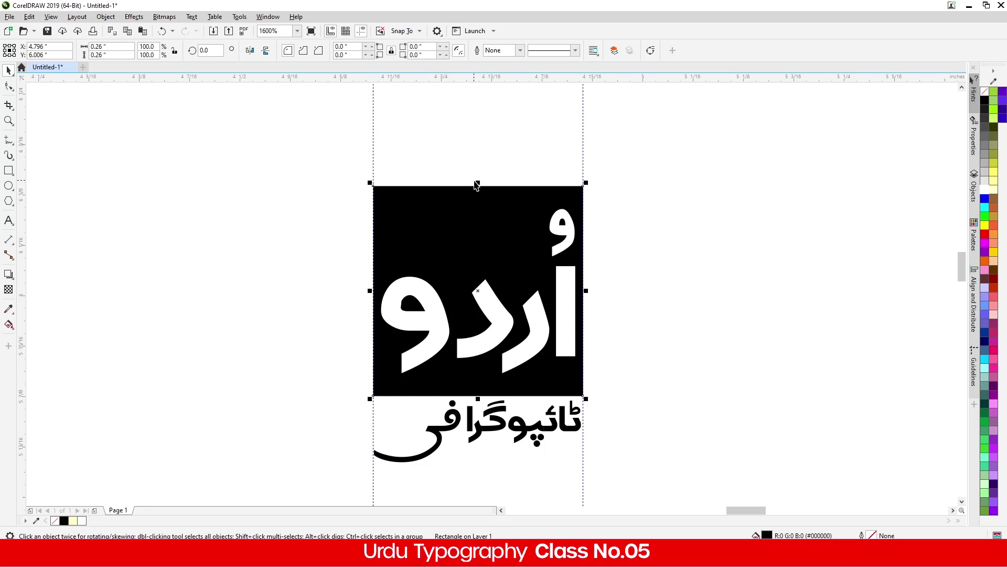
{"action": "left_click_drag", "start_coordinate": [476, 183], "coordinate": [480, 201]}
{"action": "left_click_drag", "start_coordinate": [478, 399], "coordinate": [478, 385]}
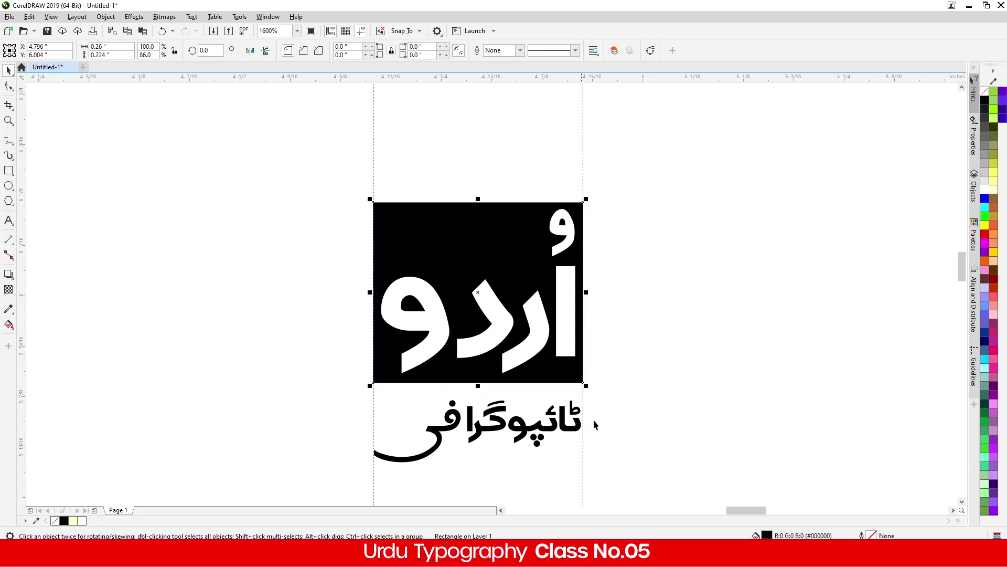
Step: Nudge the black rectangle and the "اُردو" group together down by 0.01" towards "ٹائپوگرافی"
{"action": "left_click_drag", "start_coordinate": [632, 203], "coordinate": [557, 201]}
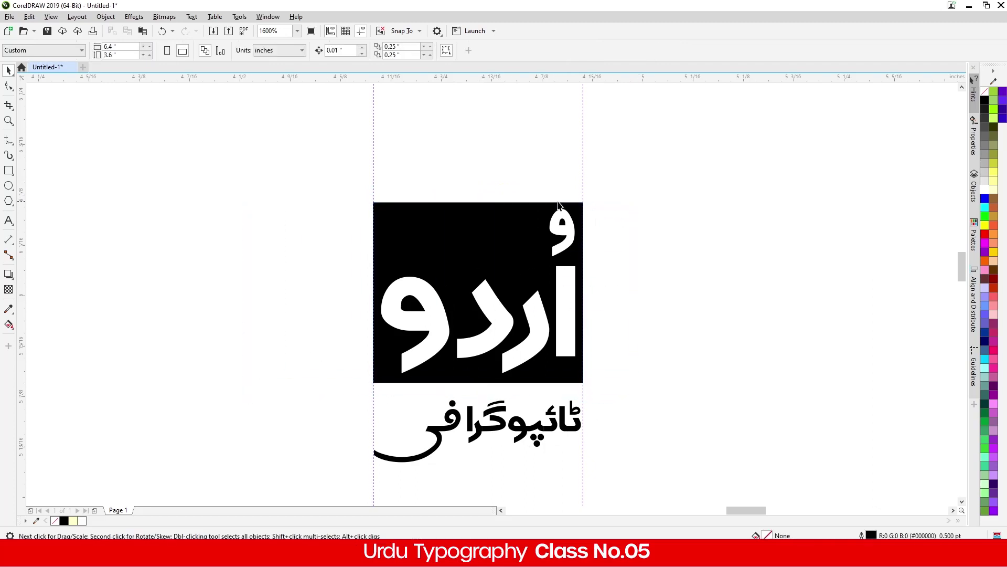
{"action": "left_click", "coordinate": [566, 210]}
{"action": "left_click", "coordinate": [568, 234], "text": "shift"}
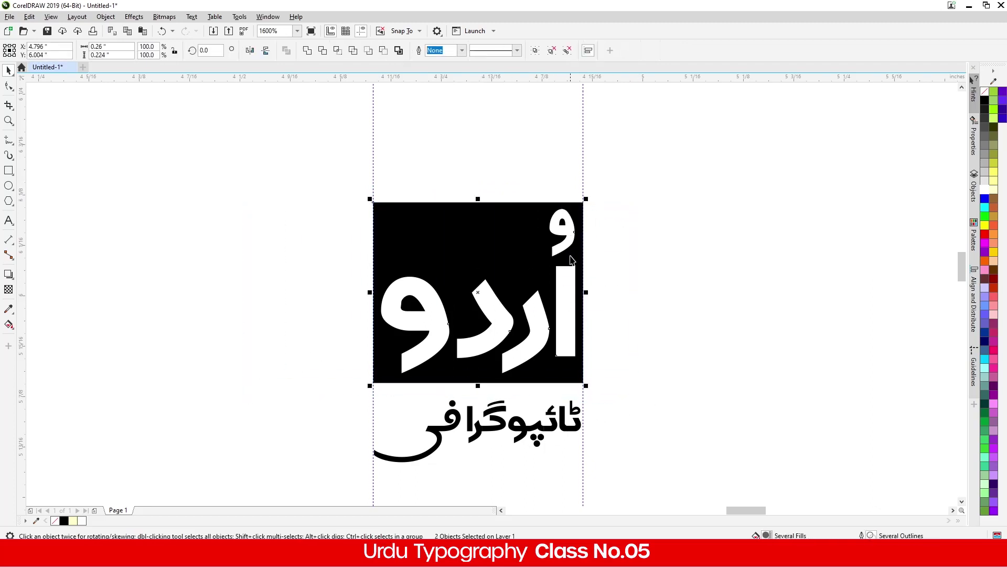
{"action": "key", "text": "Down"}
Step: Move the whole "اُردو ٹائپوگرافی" layout left off the guidelines to about X 3.861", and delete both vertical guidelines
{"action": "scroll", "coordinate": [294, 207], "scroll_direction": "down", "scroll_amount": 2}
{"action": "left_click_drag", "start_coordinate": [263, 178], "coordinate": [390, 294]}
{"action": "left_click_drag", "start_coordinate": [334, 245], "coordinate": [147, 234]}
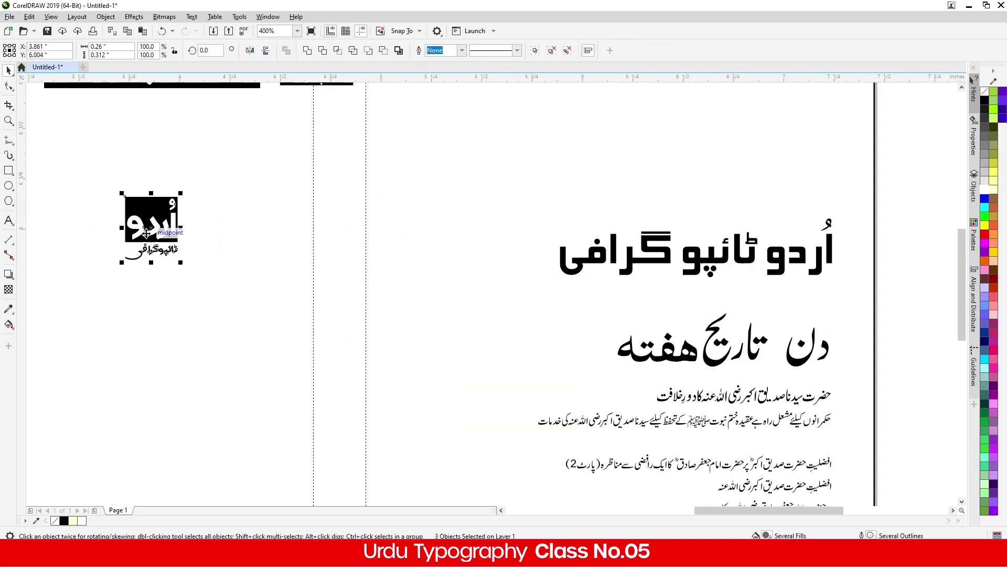
{"action": "scroll", "coordinate": [311, 254], "scroll_direction": "down", "scroll_amount": 1}
{"action": "left_click", "coordinate": [311, 255]}
{"action": "key", "text": "Delete"}
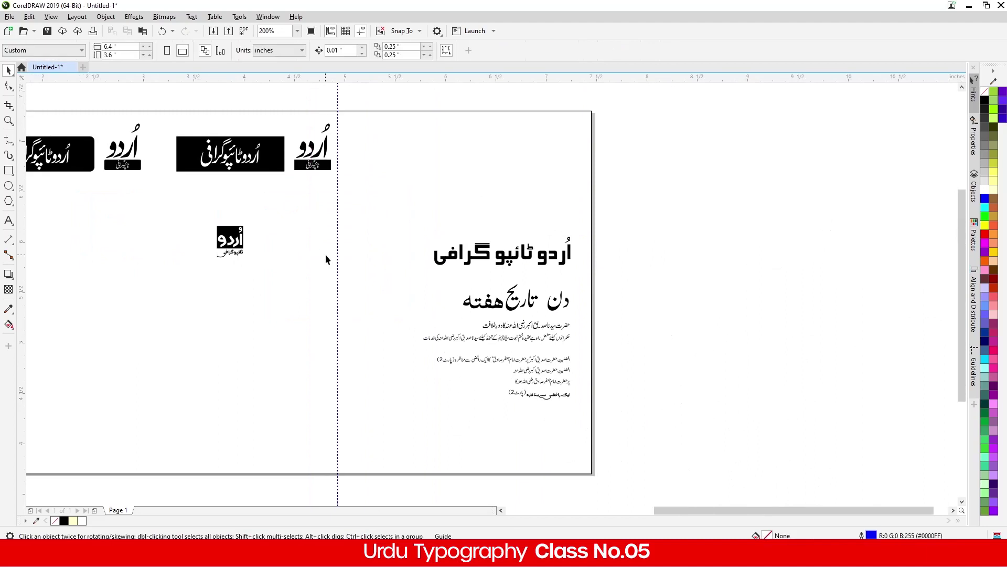
{"action": "left_click", "coordinate": [338, 255]}
{"action": "key", "text": "Delete"}
Step: Move the layout up beside the row of finished headings, to about X 5.639"
{"action": "scroll", "coordinate": [202, 232], "scroll_direction": "up", "scroll_amount": 2}
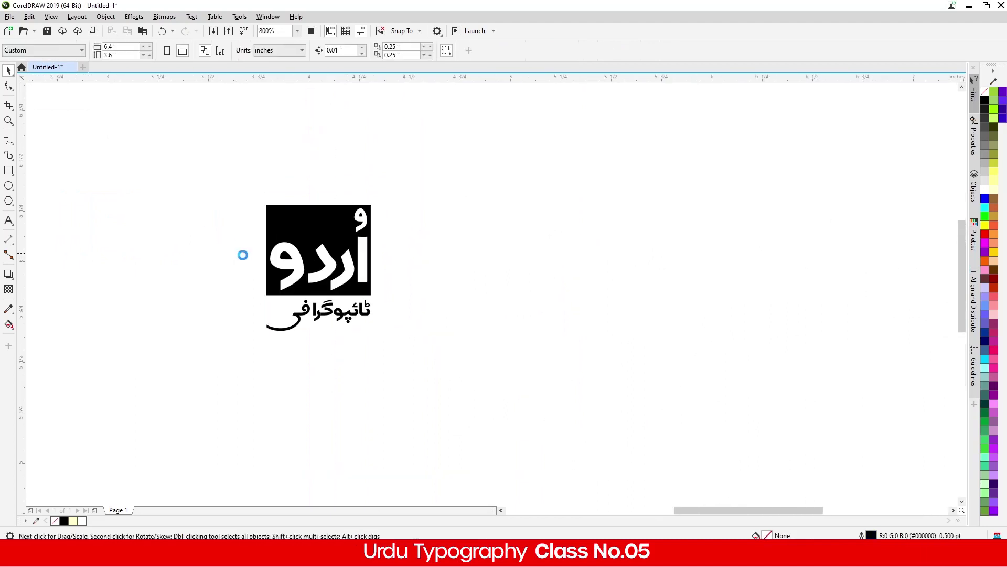
{"action": "scroll", "coordinate": [242, 254], "scroll_direction": "down", "scroll_amount": 2}
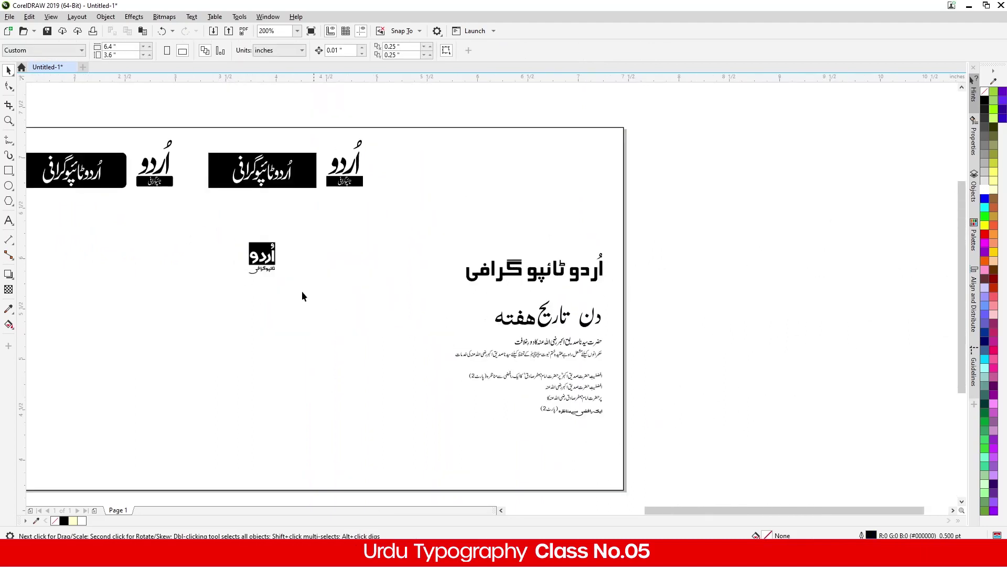
{"action": "left_click_drag", "start_coordinate": [301, 291], "coordinate": [302, 293]}
{"action": "left_click_drag", "start_coordinate": [266, 255], "coordinate": [445, 173]}
{"action": "left_click_drag", "start_coordinate": [383, 237], "coordinate": [399, 220]}
Step: Fill the white "اُردو" group with black
{"action": "scroll", "coordinate": [454, 169], "scroll_direction": "up", "scroll_amount": 2}
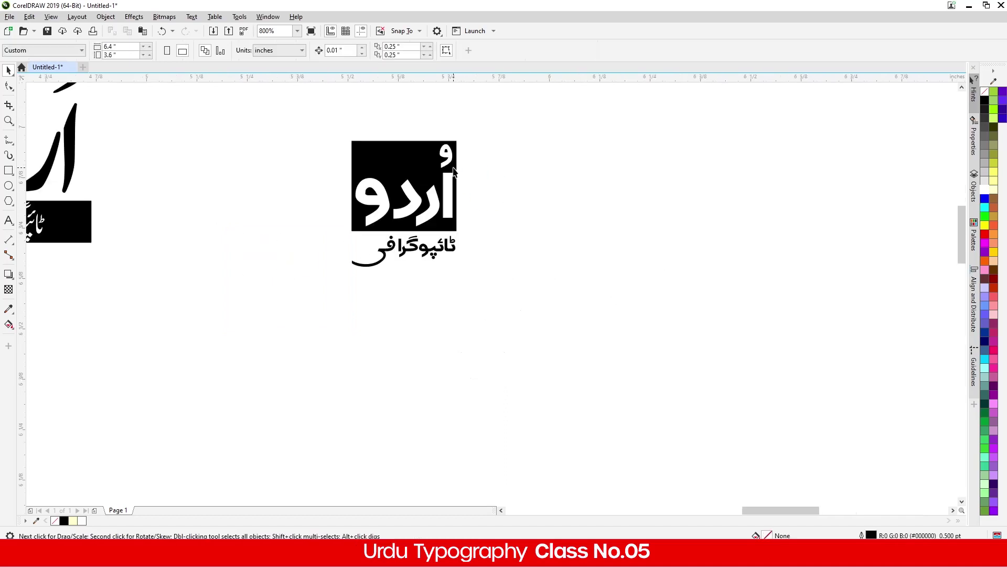
{"action": "right_click", "coordinate": [398, 155]}
{"action": "left_click", "coordinate": [368, 192]}
{"action": "left_click", "coordinate": [376, 205]}
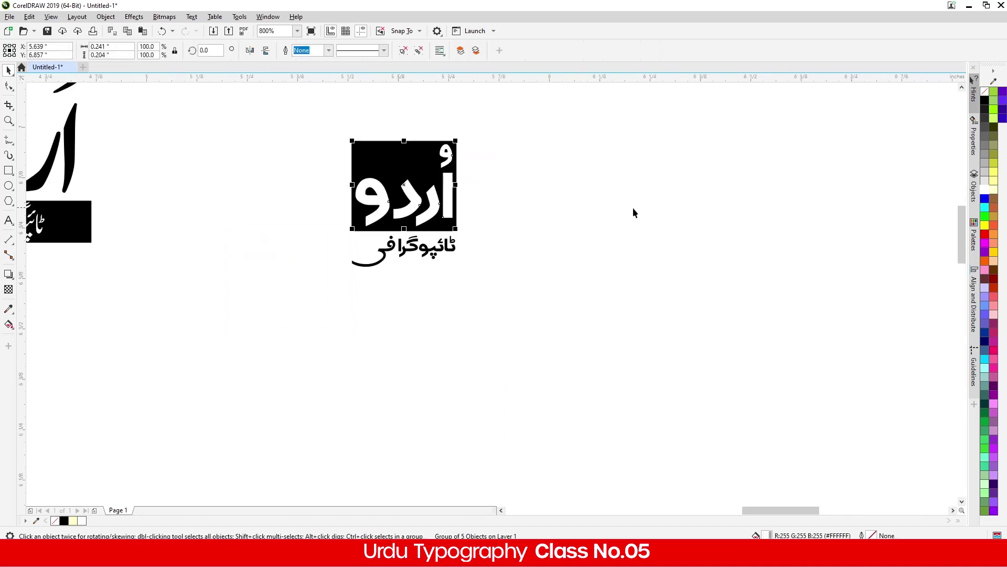
{"action": "left_click", "coordinate": [986, 103]}
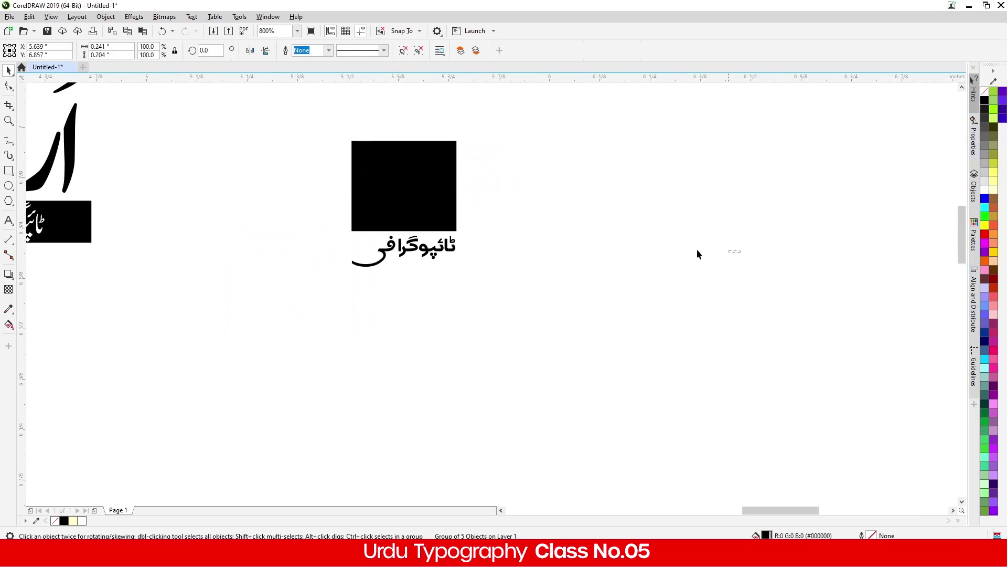
{"action": "left_click", "coordinate": [696, 253]}
Step: Remove the fill of the rectangle around "اُردو" and give it a black Hairline outline
{"action": "left_click", "coordinate": [456, 231]}
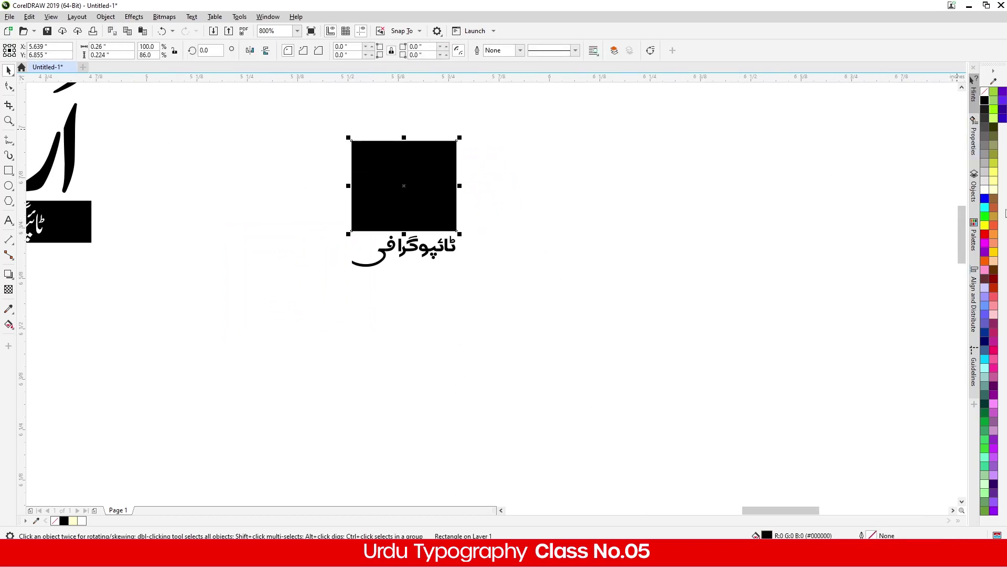
{"action": "right_click", "coordinate": [985, 98]}
{"action": "left_click", "coordinate": [985, 93]}
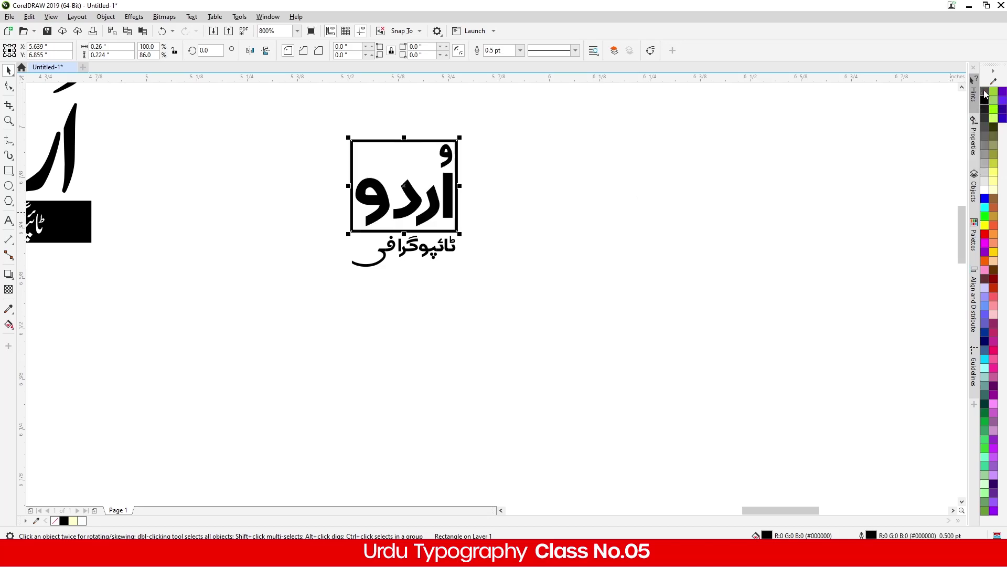
{"action": "scroll", "coordinate": [414, 166], "scroll_direction": "up", "scroll_amount": 2}
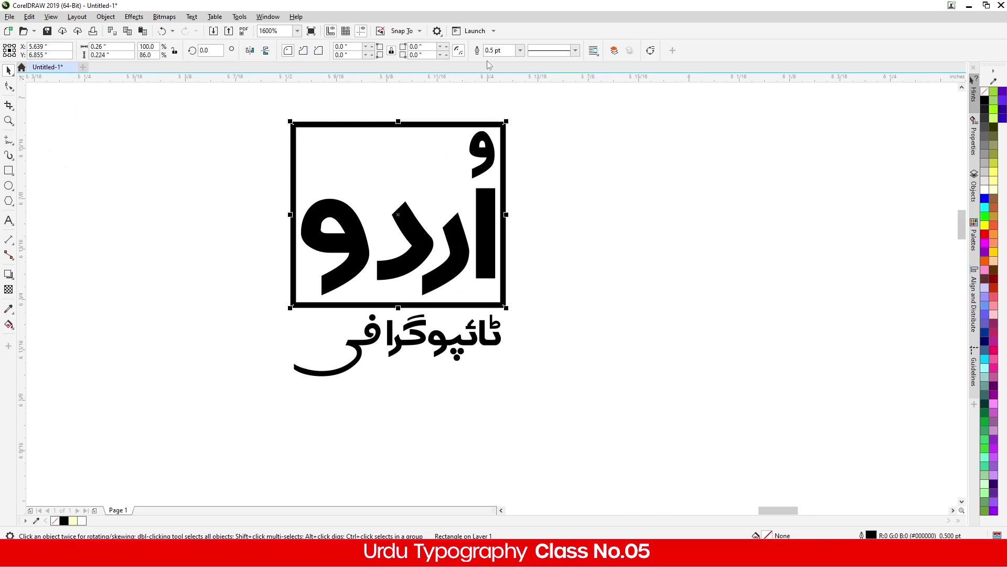
{"action": "left_click", "coordinate": [520, 50]}
{"action": "left_click", "coordinate": [498, 62]}
Step: Move the framed layout closer to the neighbouring heading, with its frame at about X 5.162", Y 6.918"
{"action": "scroll", "coordinate": [222, 171], "scroll_direction": "down", "scroll_amount": 2}
{"action": "left_click_drag", "start_coordinate": [208, 130], "coordinate": [256, 227]}
{"action": "scroll", "coordinate": [316, 212], "scroll_direction": "down", "scroll_amount": 2}
{"action": "scroll", "coordinate": [296, 202], "scroll_direction": "up", "scroll_amount": 1}
{"action": "scroll", "coordinate": [296, 202], "scroll_direction": "up", "scroll_amount": 1}
{"action": "left_click", "coordinate": [320, 257]}
{"action": "scroll", "coordinate": [403, 164], "scroll_direction": "down", "scroll_amount": 2}
{"action": "scroll", "coordinate": [367, 161], "scroll_direction": "up", "scroll_amount": 2}
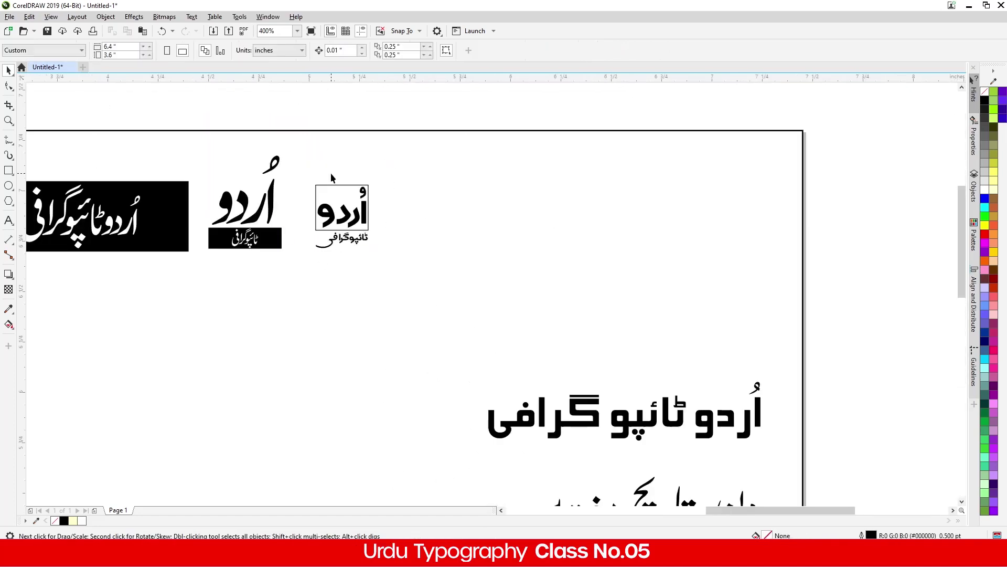
Step: Try the layout without its frame by deleting the outlined rectangle around "اُردو"
{"action": "scroll", "coordinate": [370, 220], "scroll_direction": "up", "scroll_amount": 2}
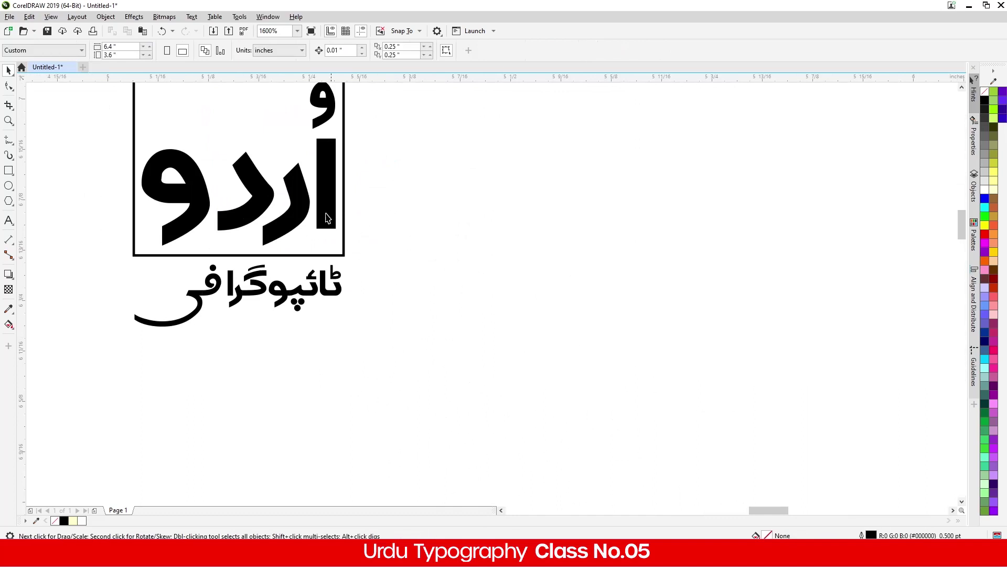
{"action": "left_click", "coordinate": [340, 255]}
{"action": "key", "text": "Delete"}
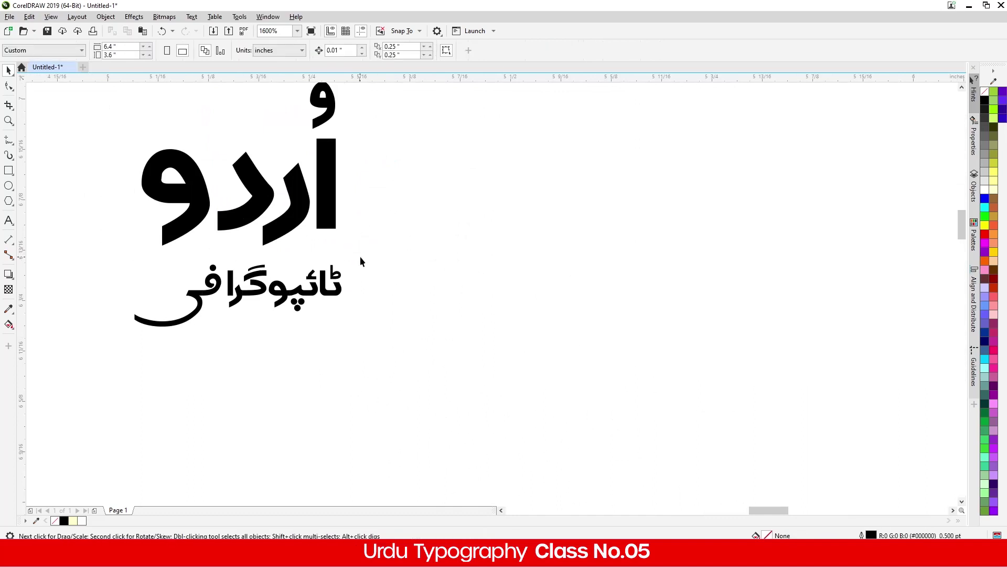
Step: Try reusing the neighbouring heading's black bar beneath "ٹائپوگرافی", narrowed to 0.311" at about X 5.199", Y 6.645"
{"action": "scroll", "coordinate": [367, 258], "scroll_direction": "down", "scroll_amount": 2}
{"action": "scroll", "coordinate": [336, 259], "scroll_direction": "up", "scroll_amount": 2}
{"action": "scroll", "coordinate": [336, 263], "scroll_direction": "down", "scroll_amount": 1}
{"action": "left_click_drag", "start_coordinate": [223, 271], "coordinate": [411, 257]}
{"action": "left_click_drag", "start_coordinate": [283, 257], "coordinate": [308, 305]}
{"action": "right_click", "coordinate": [309, 305]}
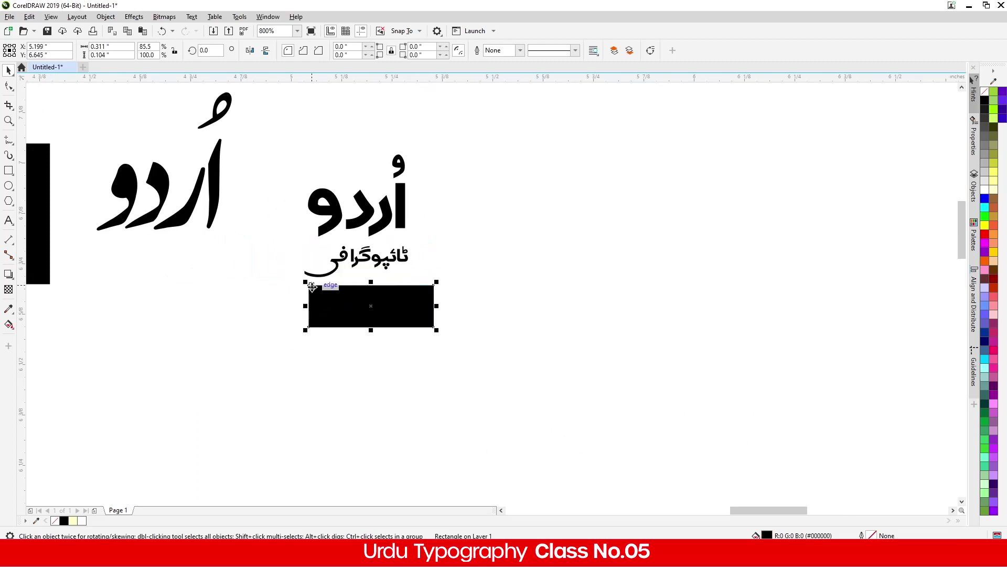
Step: Undo the black bar's changes and the deletion of the frame around "اُردو"
{"action": "key", "text": "ctrl+z"}
{"action": "key", "text": "ctrl+z"}
{"action": "key", "text": "ctrl+z"}
{"action": "key", "text": "ctrl+z"}
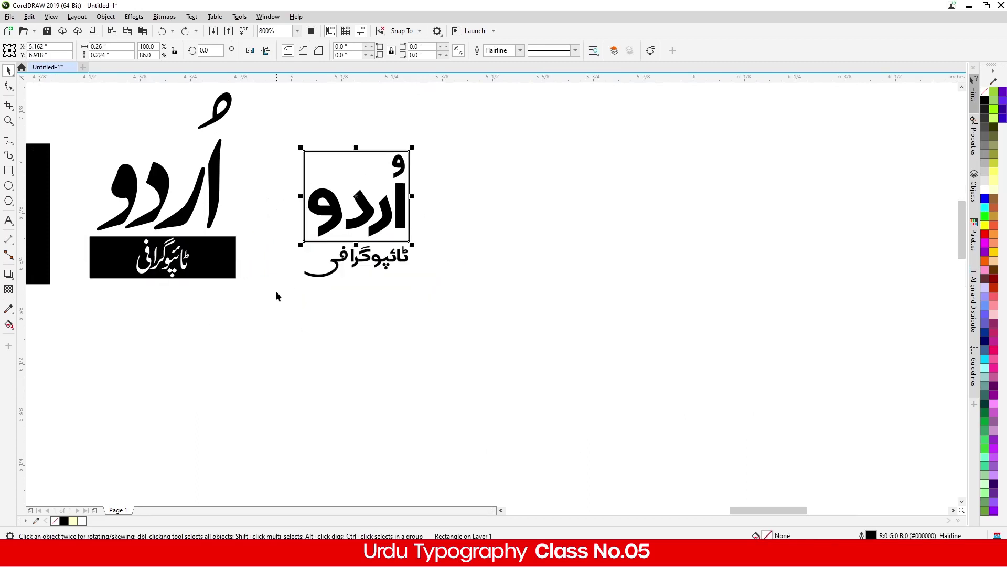
{"action": "left_click", "coordinate": [278, 292]}
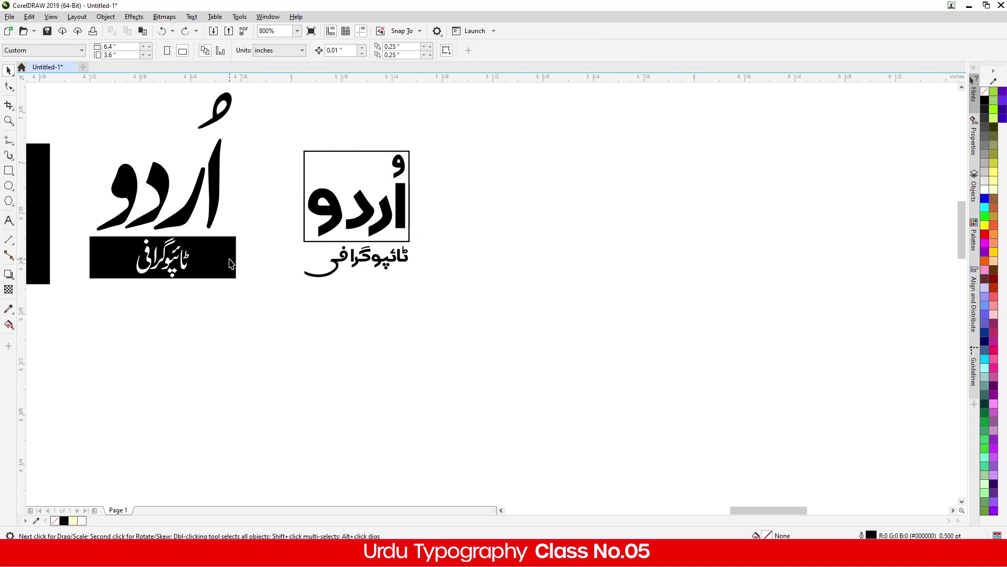
Step: Fill the rectangle around "اُردو" with black and remove its outline
{"action": "left_click", "coordinate": [344, 153]}
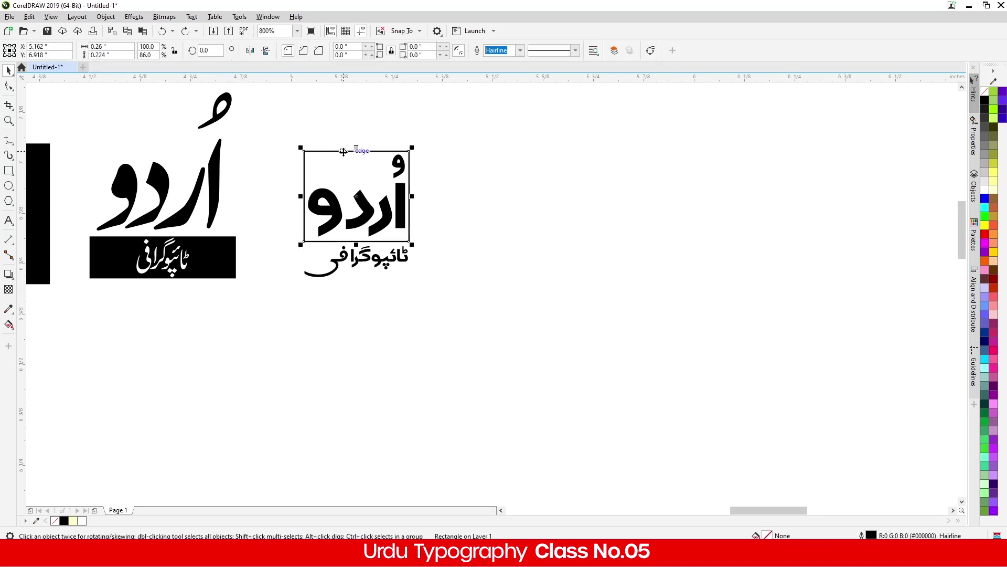
{"action": "left_click", "coordinate": [984, 101]}
Step: Try filling the rectangle and the "اُردو" group together with white, and undo the fill
{"action": "left_click_drag", "start_coordinate": [497, 151], "coordinate": [269, 245]}
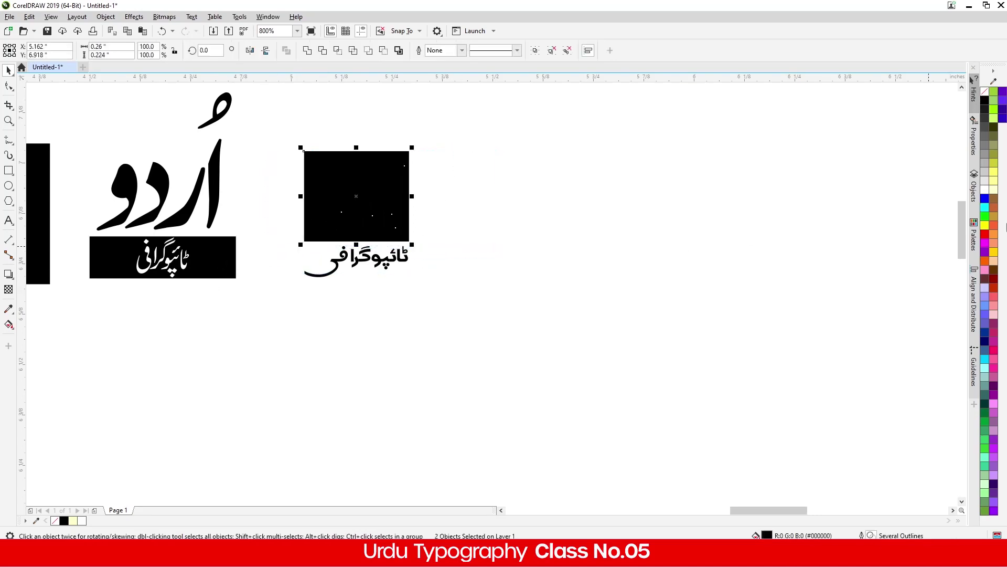
{"action": "left_click", "coordinate": [984, 189]}
{"action": "left_click", "coordinate": [436, 165]}
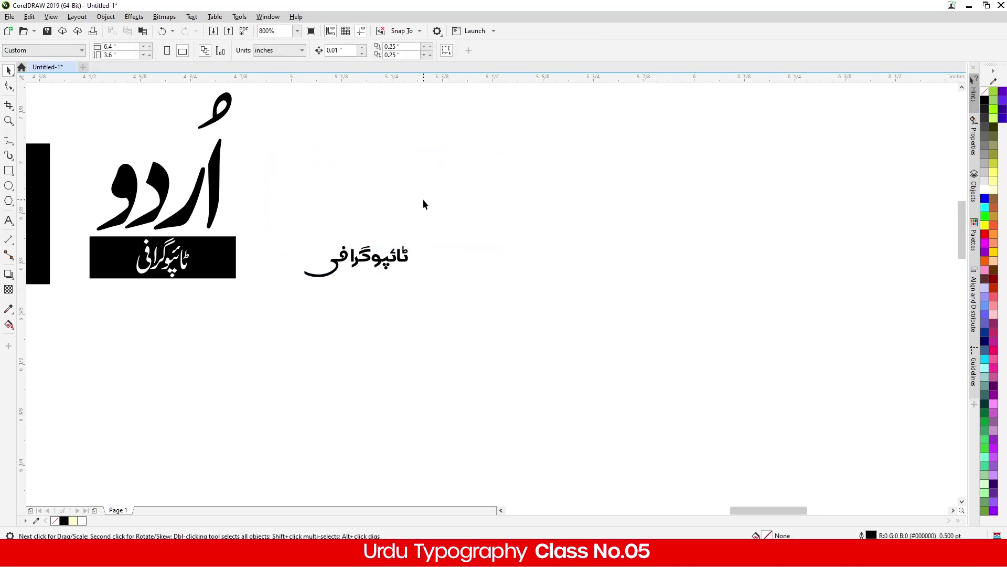
{"action": "key", "text": "ctrl+z"}
{"action": "left_click", "coordinate": [424, 222]}
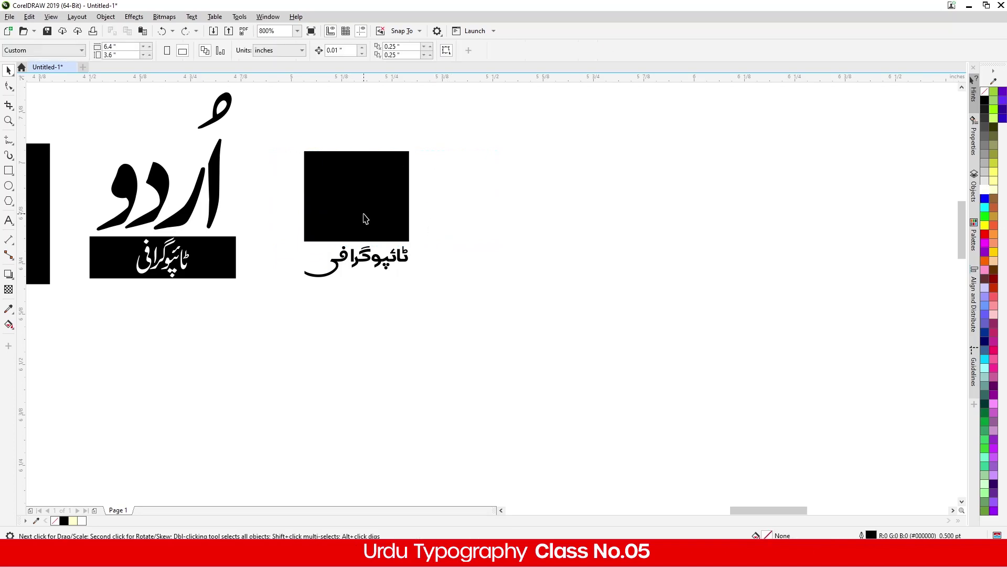
Step: Fill the "اُردو" group with white, and place a copy of the whole layout to its right at about X 5.524"
{"action": "left_click", "coordinate": [363, 215]}
{"action": "left_click", "coordinate": [984, 190]}
{"action": "left_click_drag", "start_coordinate": [618, 131], "coordinate": [278, 339]}
{"action": "left_click_drag", "start_coordinate": [363, 221], "coordinate": [509, 222]}
{"action": "left_click", "coordinate": [487, 308]}
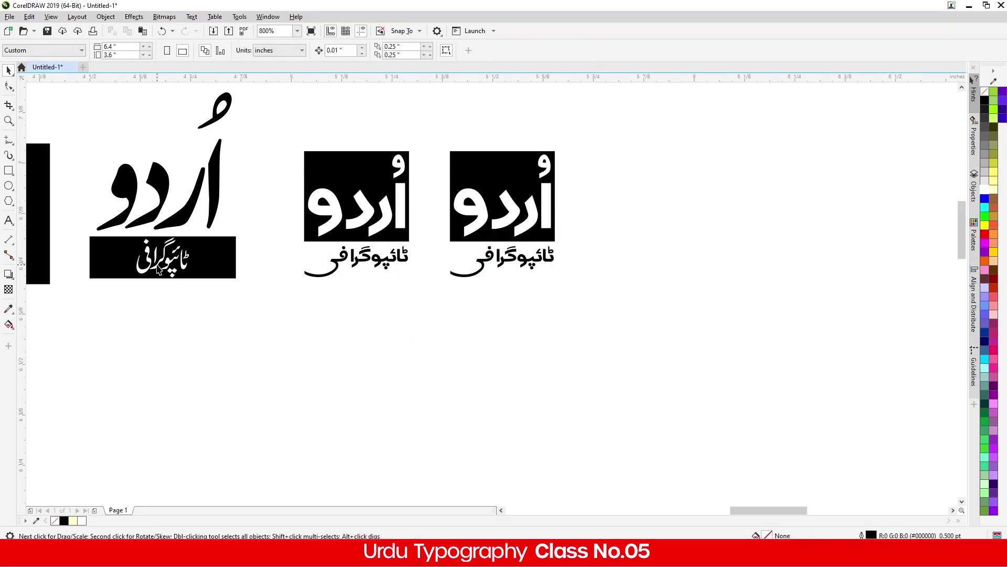
Step: Try placing the neighbouring heading's black bar over the copied layout, and delete it
{"action": "left_click_drag", "start_coordinate": [224, 264], "coordinate": [564, 268]}
{"action": "key", "text": "Delete"}
Step: Reshape the copy's black rectangle to 0.098" tall behind "ٹائپوگرافی" at about Y 6.758", and fill it with yellow #FFCC00
{"action": "scroll", "coordinate": [520, 199], "scroll_direction": "up", "scroll_amount": 2}
{"action": "scroll", "coordinate": [444, 197], "scroll_direction": "down", "scroll_amount": 1}
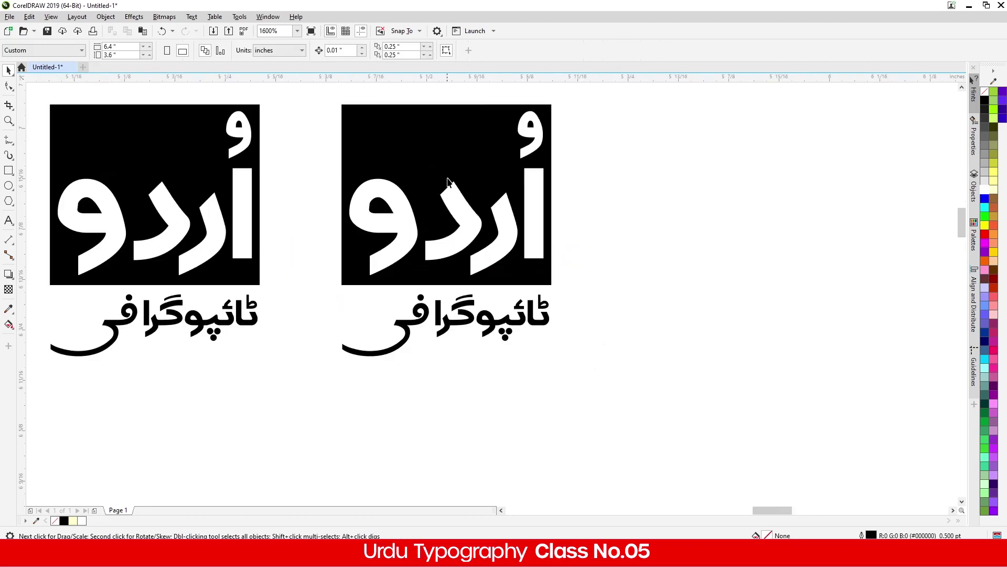
{"action": "left_click", "coordinate": [434, 113]}
{"action": "left_click_drag", "start_coordinate": [443, 136], "coordinate": [447, 281]}
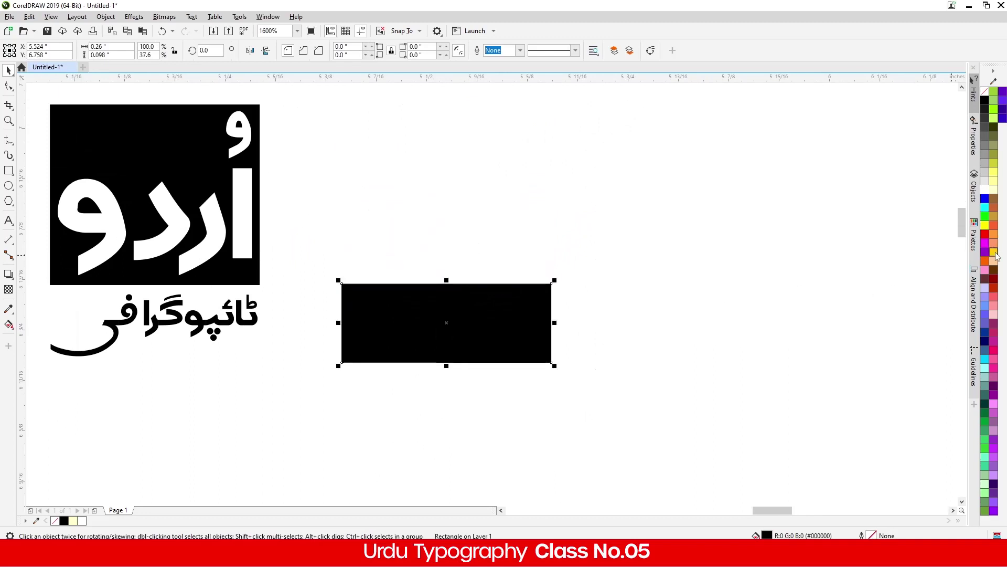
{"action": "left_click", "coordinate": [993, 253]}
Step: Fill the "اُردو" group above the yellow rectangle with black
{"action": "left_click", "coordinate": [472, 235]}
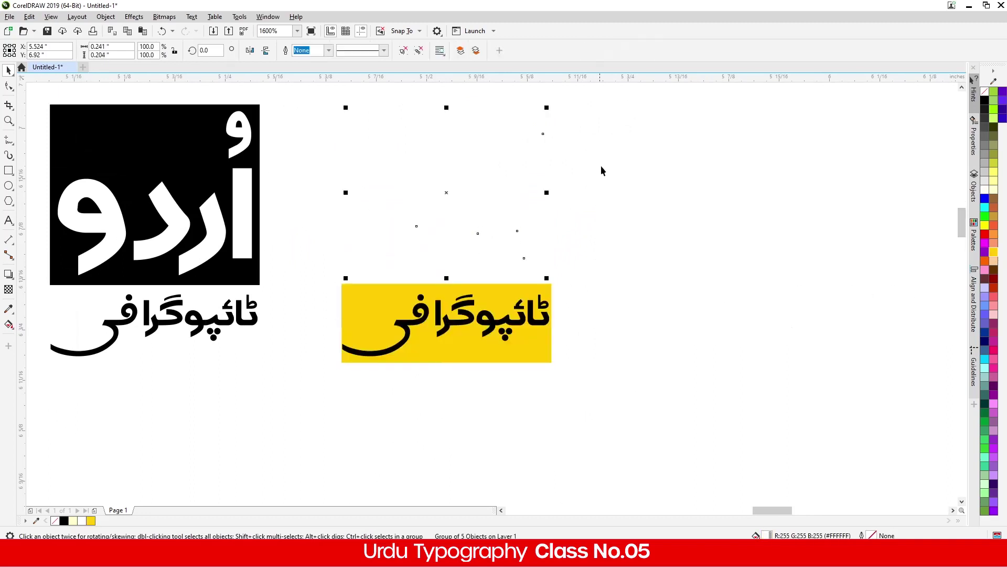
{"action": "left_click", "coordinate": [985, 181]}
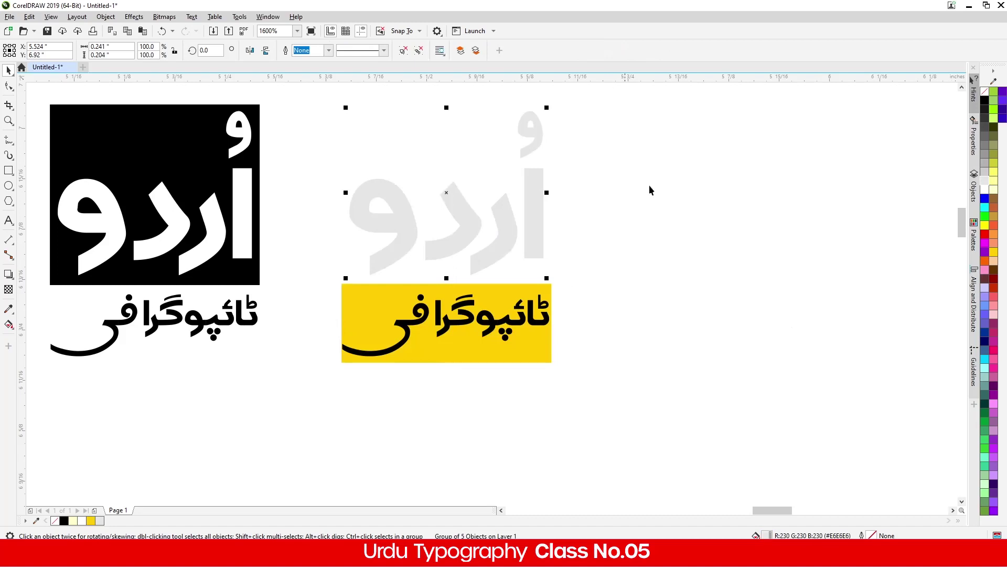
{"action": "left_click", "coordinate": [985, 100]}
{"action": "left_click", "coordinate": [409, 392]}
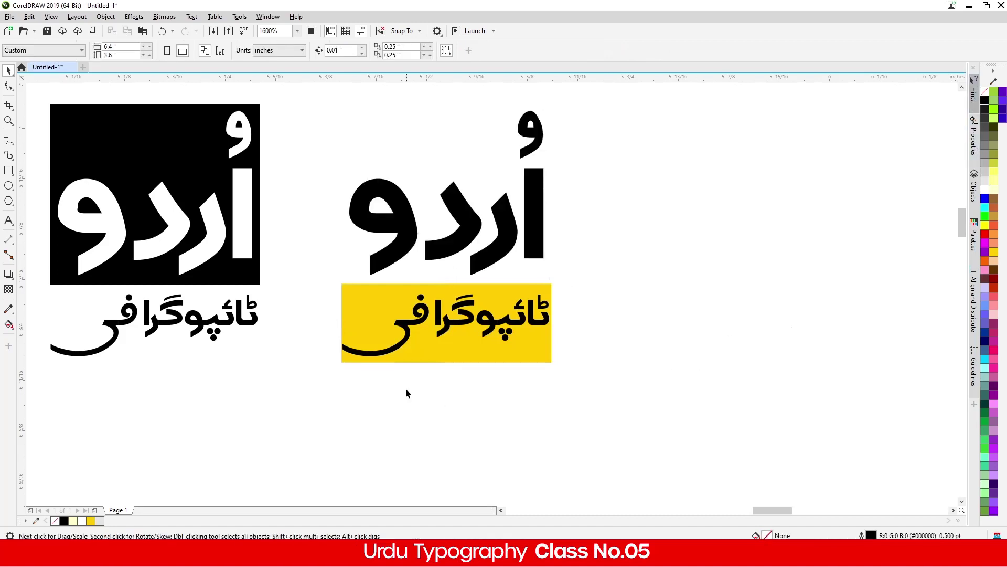
Step: Shorten the yellow rectangle behind "ٹائپوگرافی" from its upper and lower edges to 0.086" tall
{"action": "left_click", "coordinate": [409, 353]}
{"action": "left_click_drag", "start_coordinate": [446, 367], "coordinate": [445, 363]}
{"action": "scroll", "coordinate": [474, 283], "scroll_direction": "up", "scroll_amount": 1}
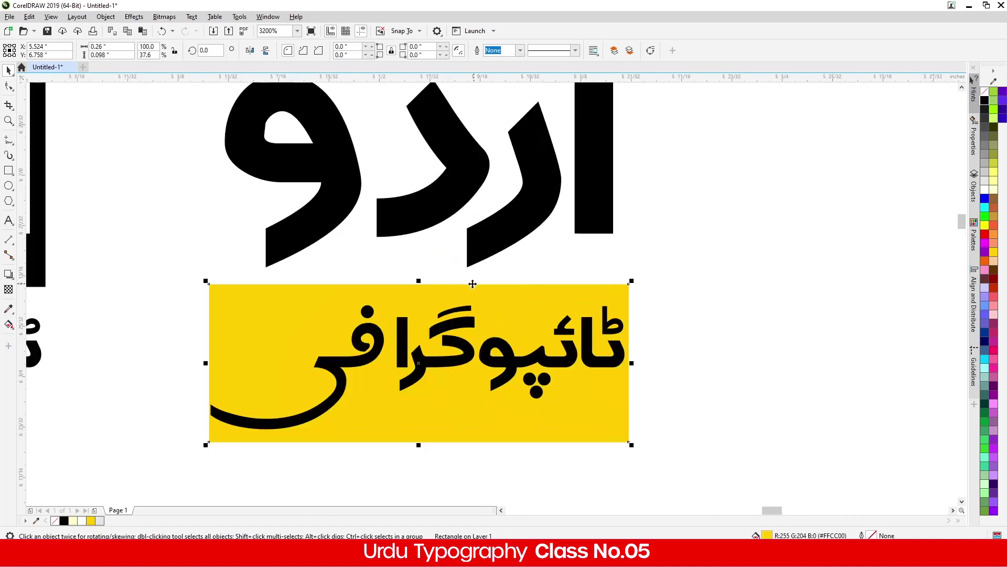
{"action": "left_click_drag", "start_coordinate": [419, 281], "coordinate": [420, 292]}
{"action": "left_click_drag", "start_coordinate": [419, 445], "coordinate": [418, 435]}
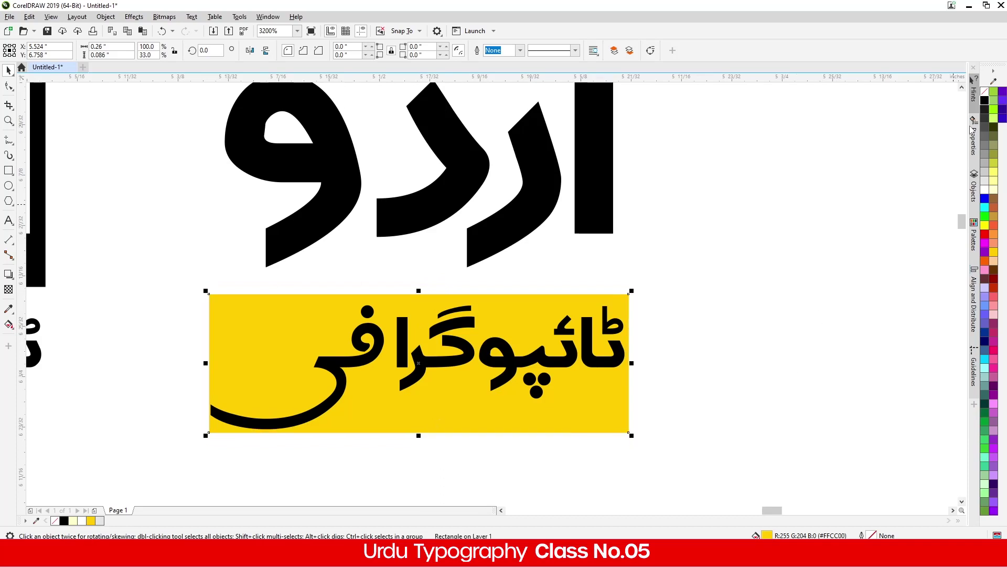
Step: Remove the yellow fill from the rectangle behind "ٹائپوگرافی" and give it a black Hairline outline
{"action": "right_click", "coordinate": [984, 100]}
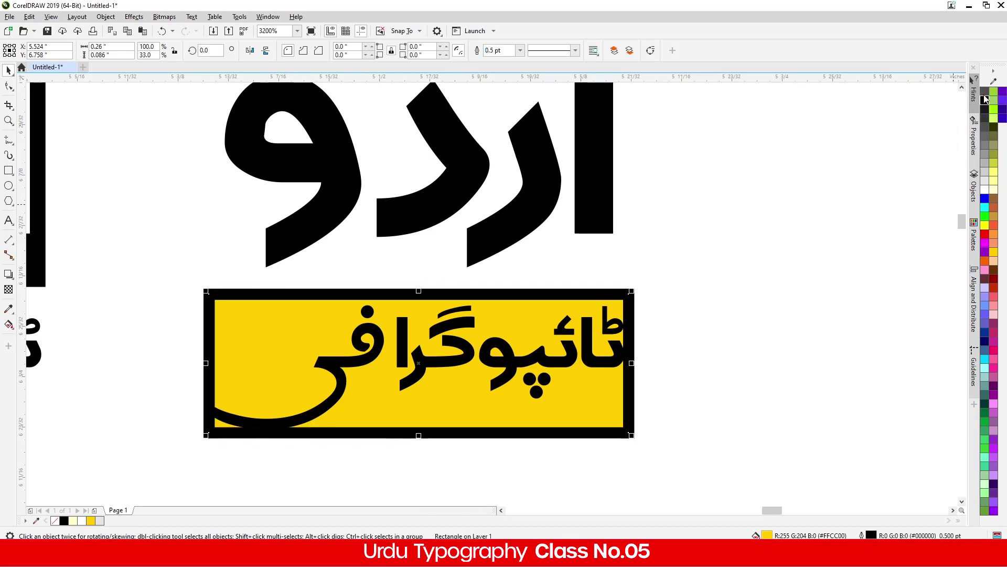
{"action": "left_click", "coordinate": [984, 91]}
{"action": "left_click", "coordinate": [519, 50]}
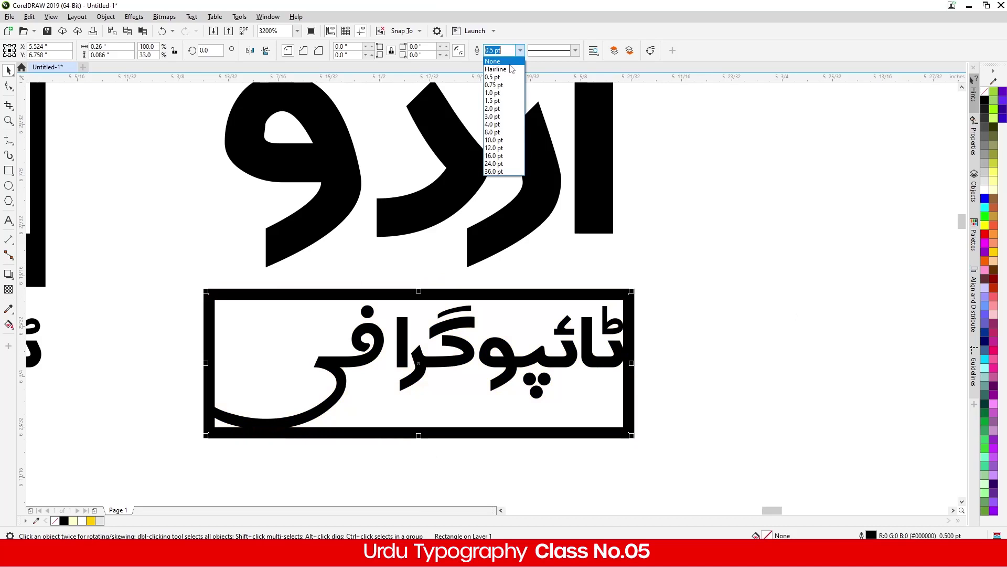
{"action": "left_click", "coordinate": [498, 59]}
{"action": "scroll", "coordinate": [468, 298], "scroll_direction": "down", "scroll_amount": 1}
{"action": "left_click", "coordinate": [482, 391]}
{"action": "left_click_drag", "start_coordinate": [284, 321], "coordinate": [282, 306]}
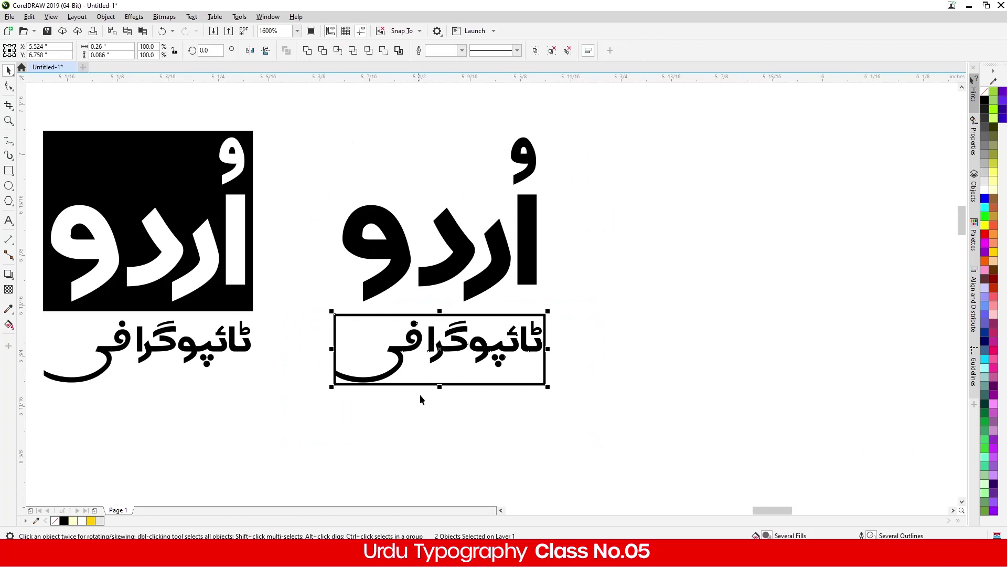
{"action": "left_click", "coordinate": [532, 420]}
{"action": "scroll", "coordinate": [388, 256], "scroll_direction": "down", "scroll_amount": 2}
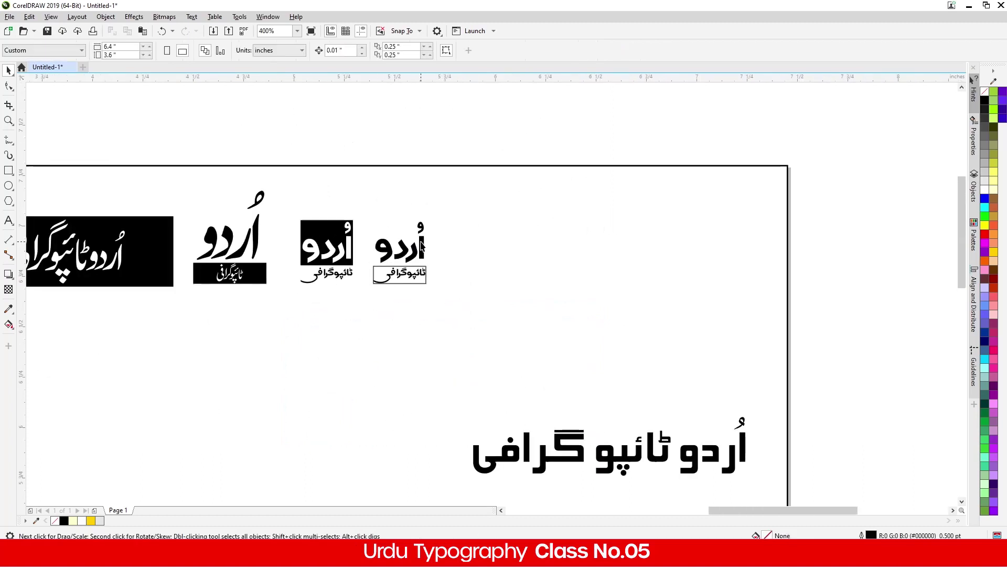
{"action": "scroll", "coordinate": [421, 245], "scroll_direction": "up", "scroll_amount": 1}
{"action": "scroll", "coordinate": [197, 287], "scroll_direction": "down", "scroll_amount": 1}
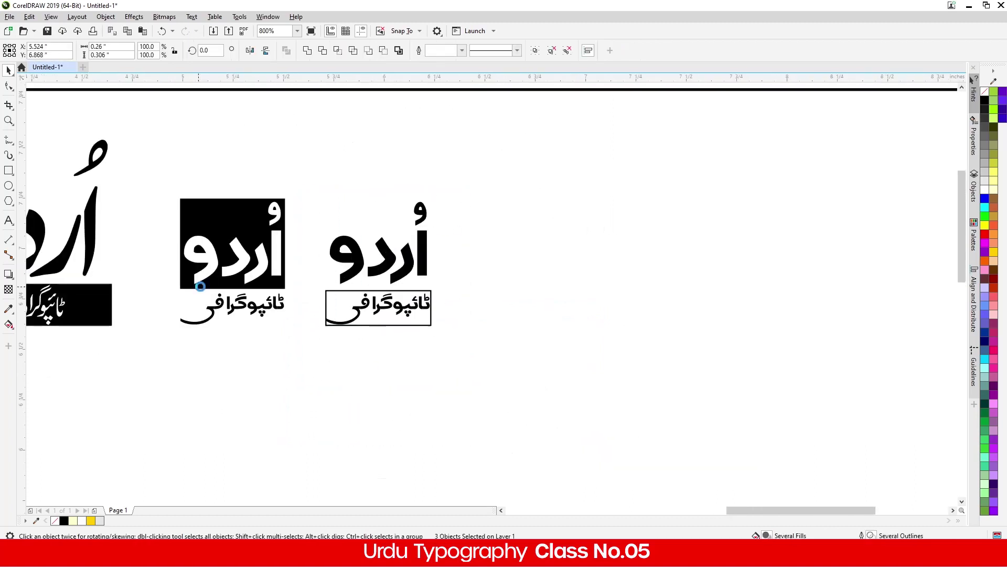
Step: Move the whole blocky "اُردو ٹائپو گرافی" heading up beneath the finished layouts, to about X 6.3", Y 6.293"
{"action": "scroll", "coordinate": [455, 350], "scroll_direction": "down", "scroll_amount": 2}
{"action": "scroll", "coordinate": [468, 375], "scroll_direction": "up", "scroll_amount": 3}
{"action": "left_click_drag", "start_coordinate": [738, 341], "coordinate": [153, 472]}
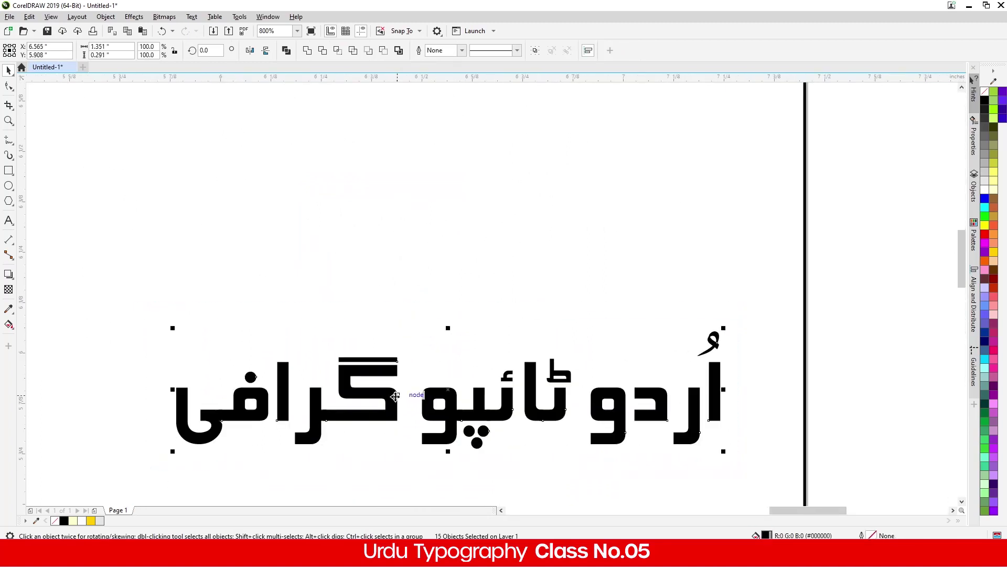
{"action": "left_click_drag", "start_coordinate": [437, 401], "coordinate": [329, 243]}
{"action": "scroll", "coordinate": [406, 284], "scroll_direction": "down", "scroll_amount": 1}
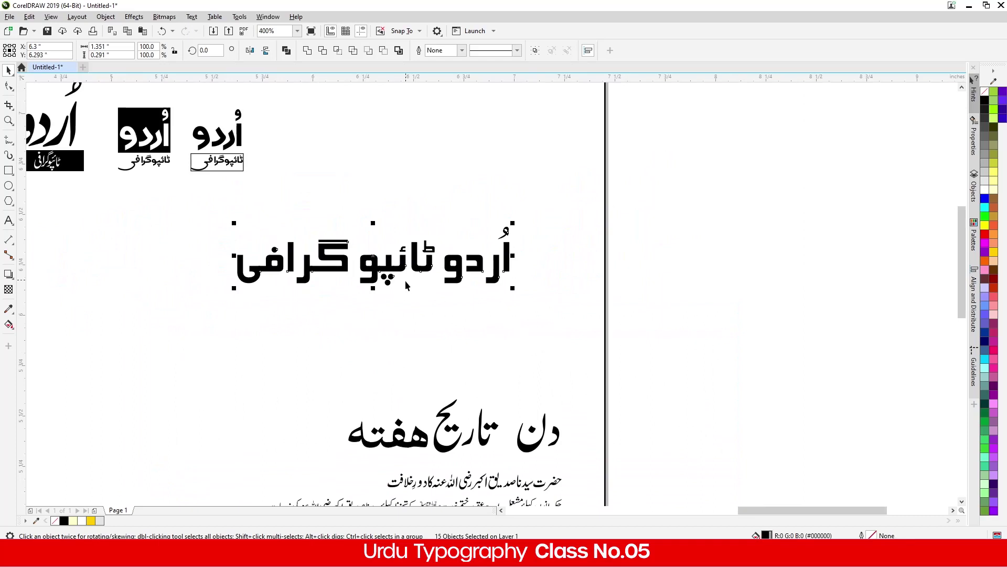
{"action": "left_click", "coordinate": [391, 301]}
Step: Shift the "د" and "و" of the blocky "اُردو" toward the "ر" to tighten the word's letter spacing
{"action": "scroll", "coordinate": [481, 257], "scroll_direction": "up", "scroll_amount": 2}
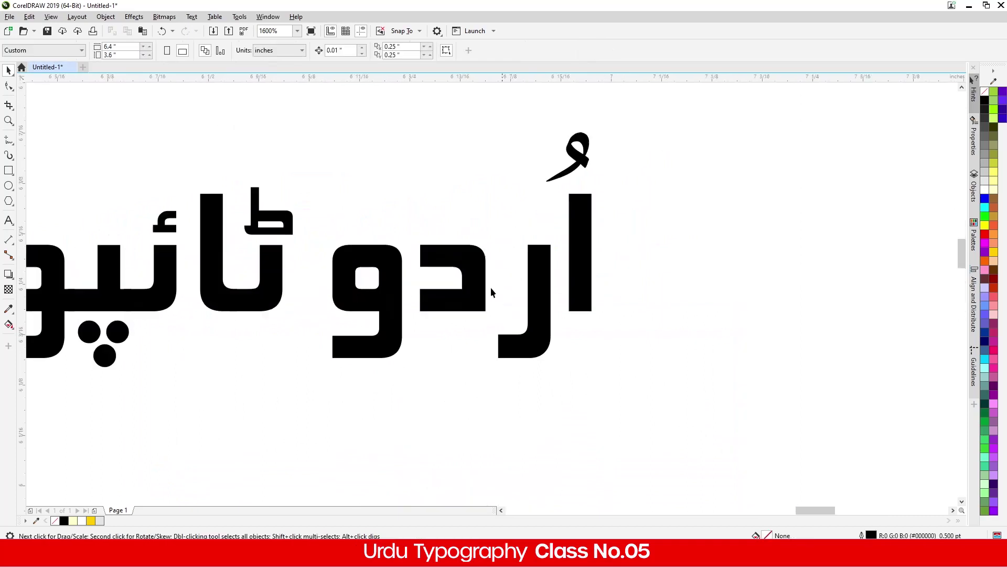
{"action": "left_click_drag", "start_coordinate": [455, 307], "coordinate": [480, 309]}
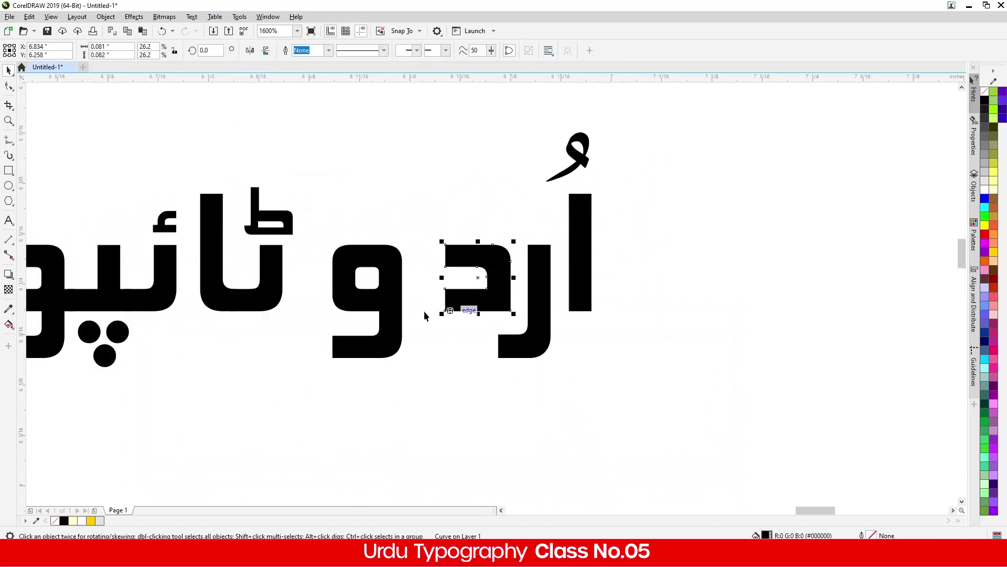
{"action": "left_click", "coordinate": [304, 362]}
{"action": "left_click_drag", "start_coordinate": [368, 301], "coordinate": [397, 304]}
Step: Move the alif of "اُردو" with its mark closer to the "ر" and down to about X 6.939", Y 6.265", level with the letter tops
{"action": "left_click_drag", "start_coordinate": [635, 127], "coordinate": [541, 324]}
{"action": "left_click_drag", "start_coordinate": [570, 291], "coordinate": [563, 328]}
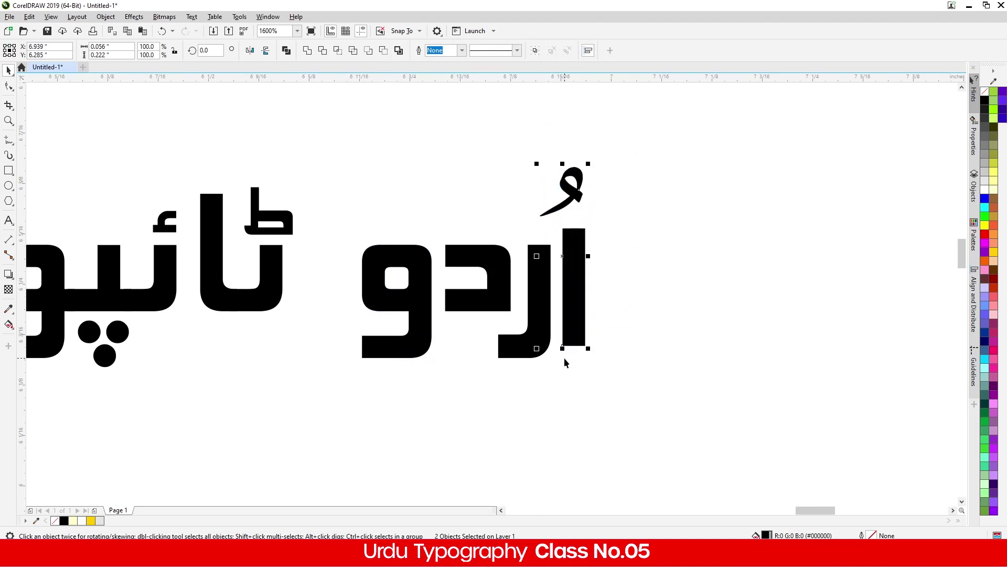
{"action": "key", "text": "Down"}
{"action": "key", "text": "Down"}
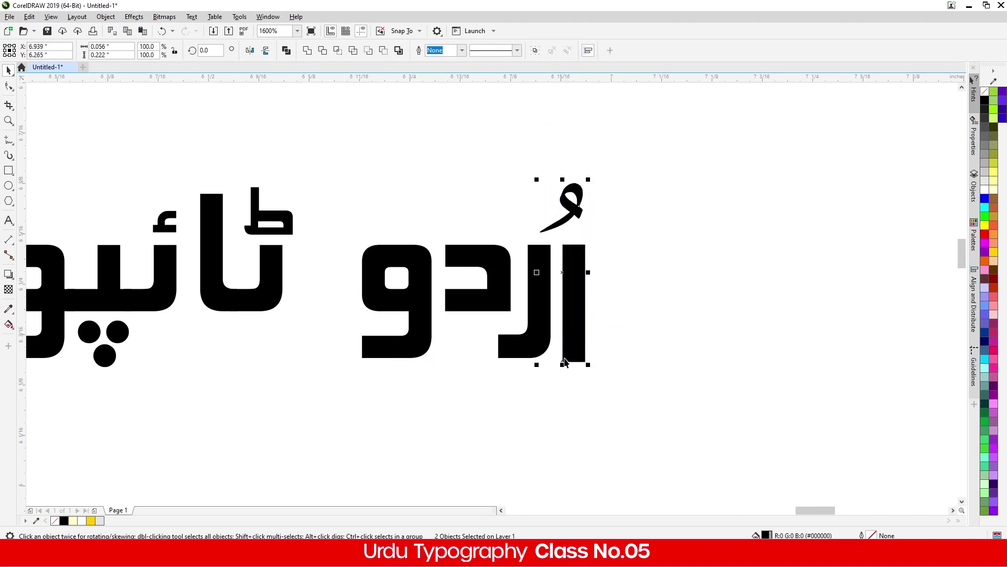
{"action": "key", "text": "Up"}
{"action": "key", "text": "Down"}
{"action": "scroll", "coordinate": [565, 362], "scroll_direction": "down", "scroll_amount": 2}
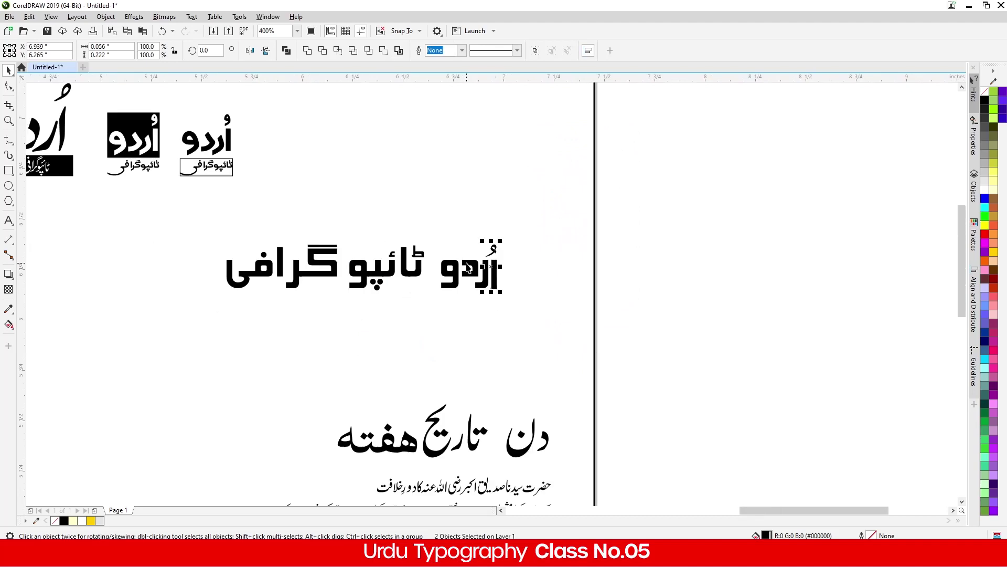
Step: Close the gap between "ٹائپو" and "گرافی" by regrouping the letters, with "ٹا" placed tightly at about X 6.53", Y 6.294"
{"action": "scroll", "coordinate": [388, 277], "scroll_direction": "up", "scroll_amount": 1}
{"action": "scroll", "coordinate": [336, 242], "scroll_direction": "up", "scroll_amount": 1}
{"action": "scroll", "coordinate": [398, 242], "scroll_direction": "down", "scroll_amount": 1}
{"action": "left_click_drag", "start_coordinate": [350, 183], "coordinate": [170, 327]}
{"action": "left_click_drag", "start_coordinate": [214, 352], "coordinate": [207, 352]}
{"action": "left_click_drag", "start_coordinate": [226, 299], "coordinate": [241, 300]}
{"action": "left_click_drag", "start_coordinate": [516, 182], "coordinate": [440, 261]}
{"action": "scroll", "coordinate": [449, 279], "scroll_direction": "up", "scroll_amount": 2}
{"action": "scroll", "coordinate": [472, 266], "scroll_direction": "down", "scroll_amount": 2}
{"action": "scroll", "coordinate": [216, 211], "scroll_direction": "up", "scroll_amount": 1}
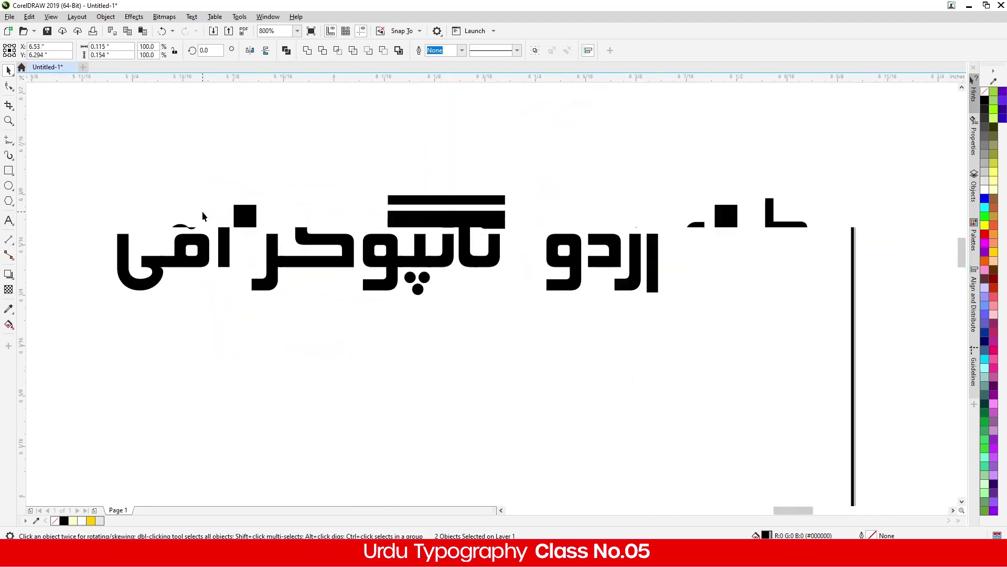
Step: Move the alif of "گرافی" over the tail of the "ر", to about X 5.971", Y 6.289"
{"action": "left_click", "coordinate": [307, 250]}
{"action": "left_click_drag", "start_coordinate": [307, 246], "coordinate": [306, 247]}
{"action": "scroll", "coordinate": [332, 243], "scroll_direction": "down", "scroll_amount": 1}
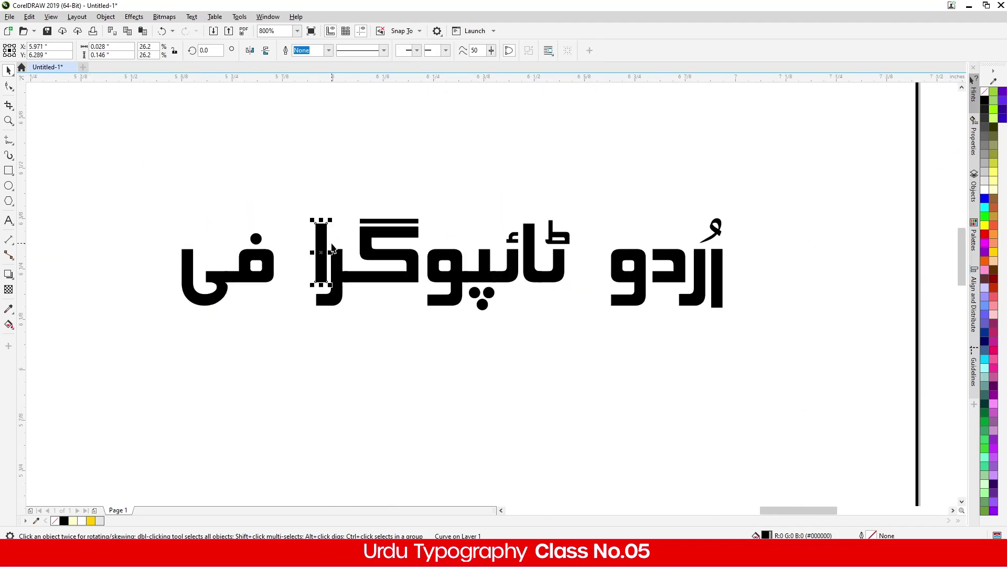
{"action": "scroll", "coordinate": [251, 273], "scroll_direction": "up", "scroll_amount": 2}
{"action": "scroll", "coordinate": [336, 182], "scroll_direction": "down", "scroll_amount": 1}
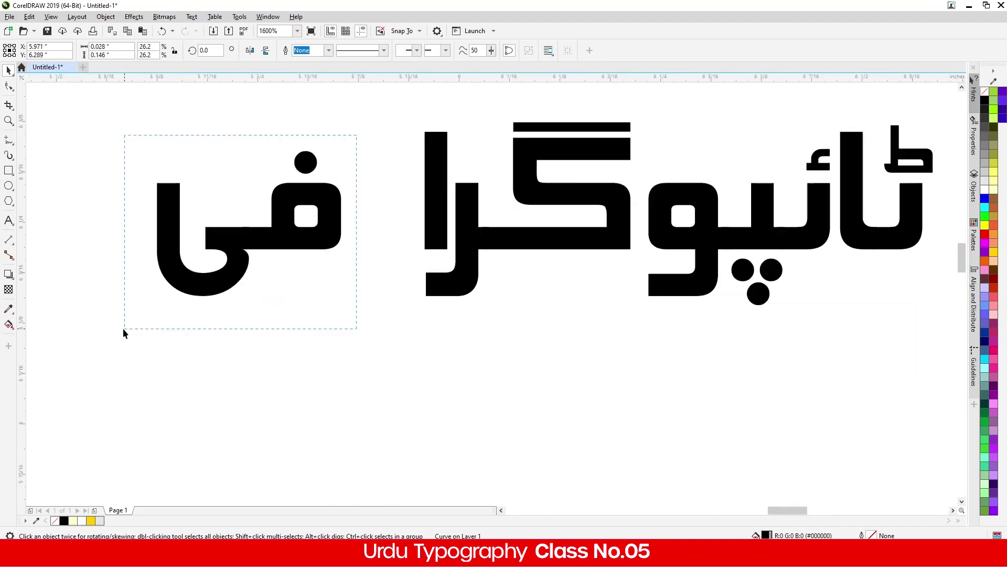
Step: Move the letters فی with their dot closer to the preceding letters of ٹائپوگرافی
{"action": "left_click_drag", "start_coordinate": [125, 329], "coordinate": [124, 330]}
{"action": "left_click_drag", "start_coordinate": [191, 274], "coordinate": [263, 264]}
{"action": "scroll", "coordinate": [225, 277], "scroll_direction": "down", "scroll_amount": 2}
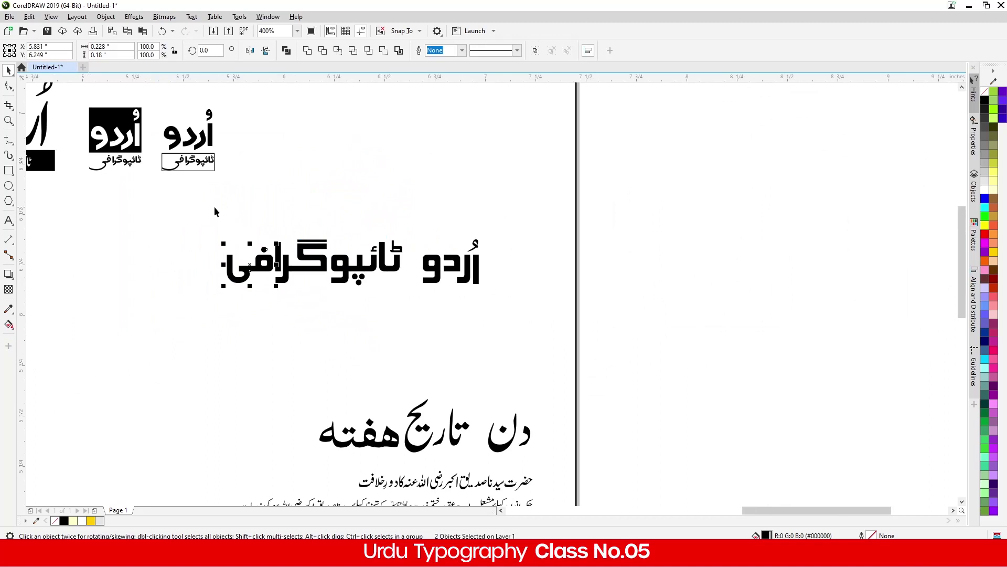
Step: Scale the complete word ٹائپوگرافی to about 0.274 inch wide and place it beneath the word اُردو
{"action": "left_click_drag", "start_coordinate": [399, 308], "coordinate": [398, 309]}
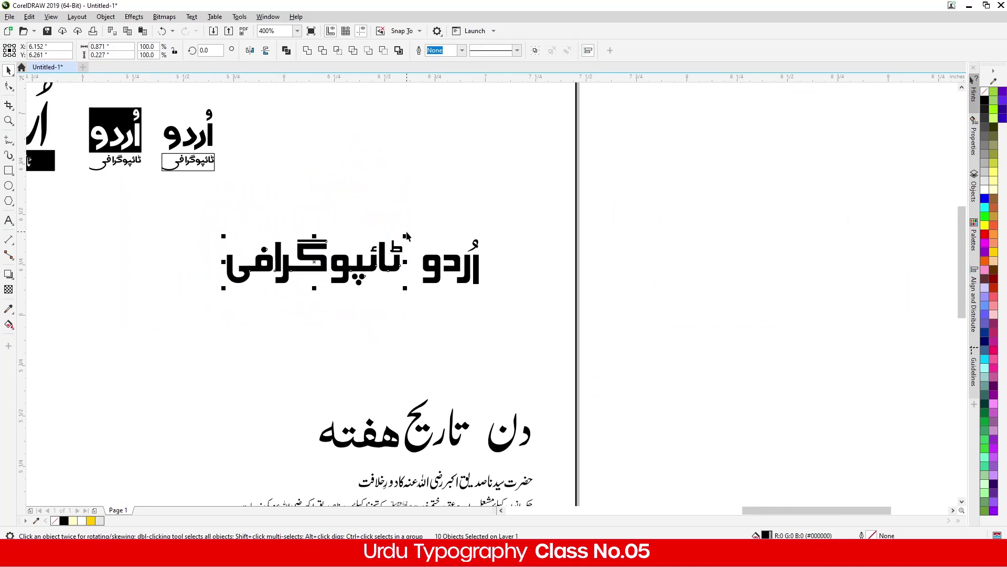
{"action": "left_click_drag", "start_coordinate": [405, 236], "coordinate": [459, 300]}
{"action": "scroll", "coordinate": [458, 300], "scroll_direction": "up", "scroll_amount": 2}
{"action": "scroll", "coordinate": [451, 266], "scroll_direction": "up", "scroll_amount": 2}
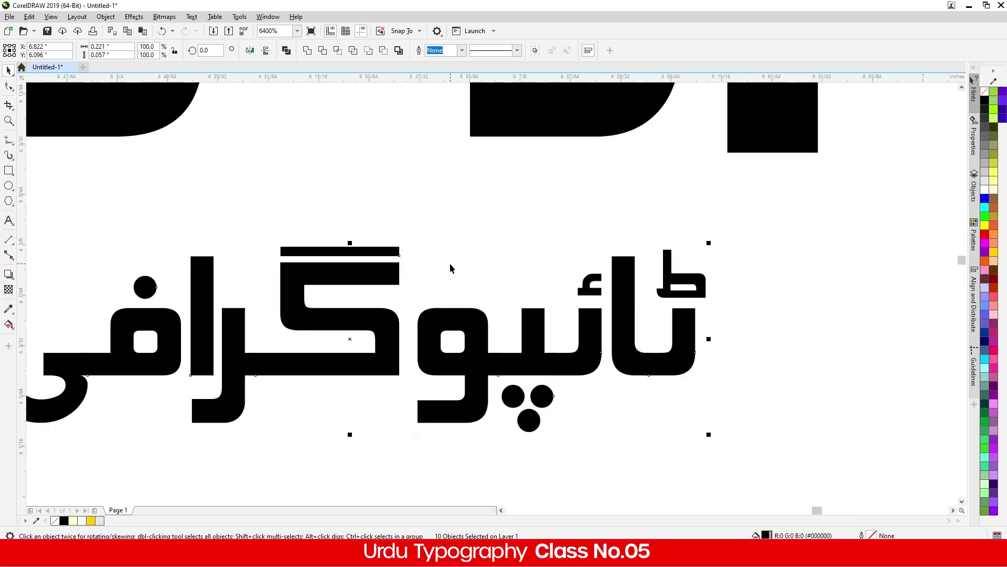
{"action": "scroll", "coordinate": [451, 288], "scroll_direction": "down", "scroll_amount": 1}
{"action": "left_click_drag", "start_coordinate": [218, 361], "coordinate": [173, 379]}
Step: Add vertical guidelines at both side edges of اُردو and nudge ٹائپوگرافی rightward between them
{"action": "left_click_drag", "start_coordinate": [172, 266], "coordinate": [188, 265]}
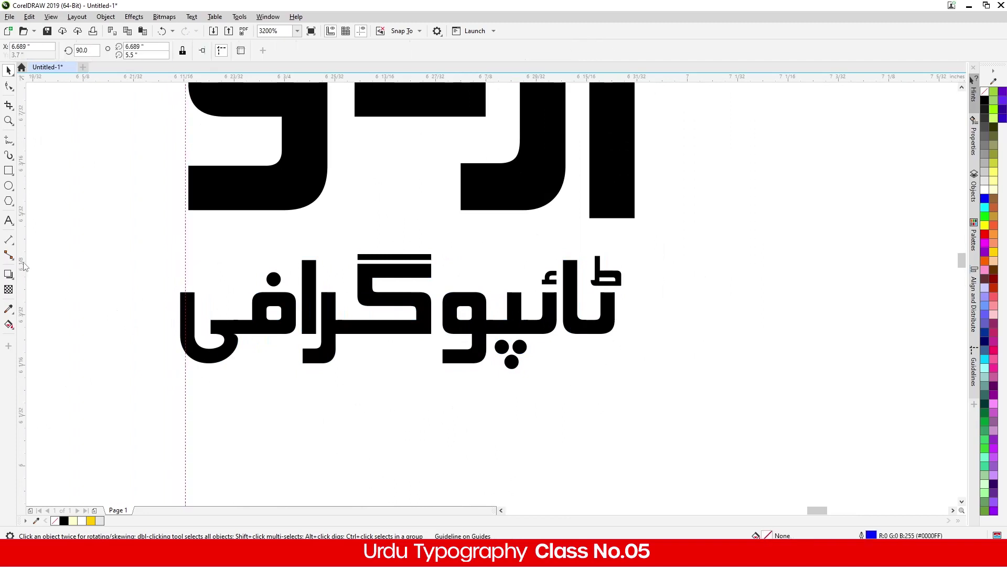
{"action": "left_click_drag", "start_coordinate": [589, 265], "coordinate": [635, 256]}
{"action": "key", "text": "Right"}
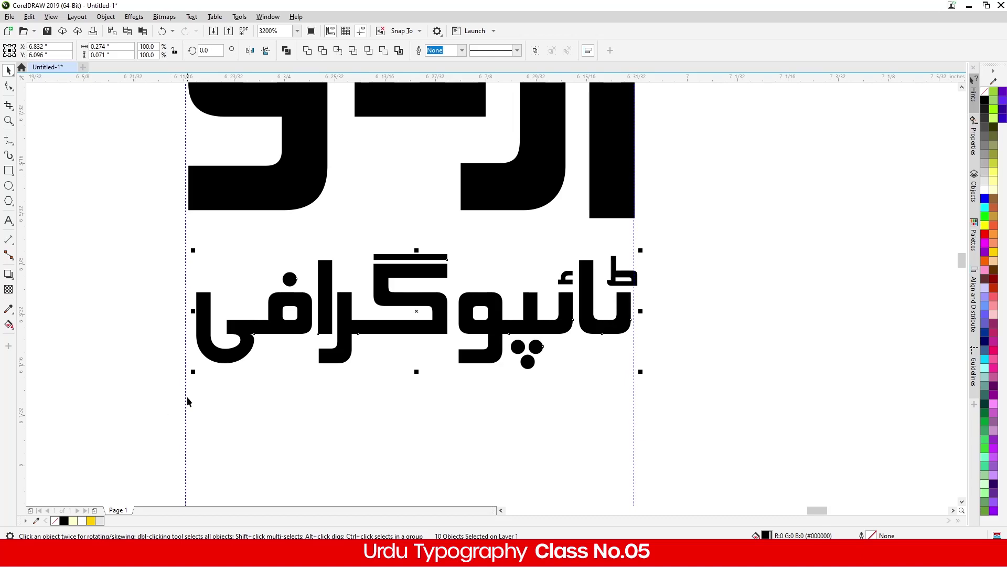
{"action": "scroll", "coordinate": [628, 264], "scroll_direction": "up", "scroll_amount": 2}
{"action": "key", "text": "Escape"}
{"action": "left_click_drag", "start_coordinate": [634, 264], "coordinate": [610, 265]}
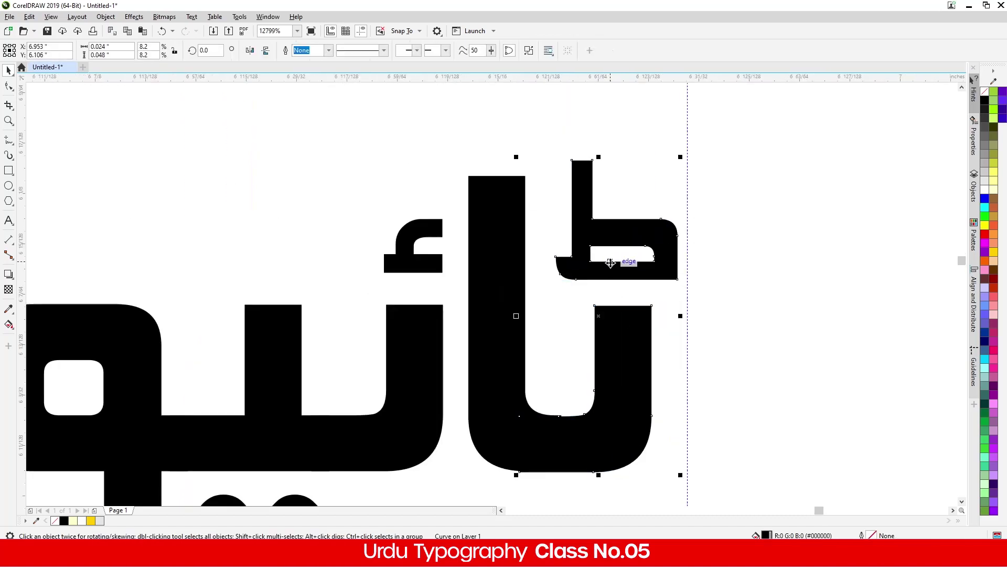
{"action": "key", "text": "ctrl+z"}
Step: Group the ten pieces of the word ٹائپوگرافی
{"action": "scroll", "coordinate": [608, 262], "scroll_direction": "down", "scroll_amount": 3}
{"action": "left_click_drag", "start_coordinate": [653, 229], "coordinate": [289, 345]}
{"action": "left_click", "coordinate": [534, 55]}
Step: Move the grouped word closer under اُردو against the right guideline and enlarge it to about 0.278 inch wide to span both guidelines
{"action": "scroll", "coordinate": [597, 197], "scroll_direction": "up", "scroll_amount": 2}
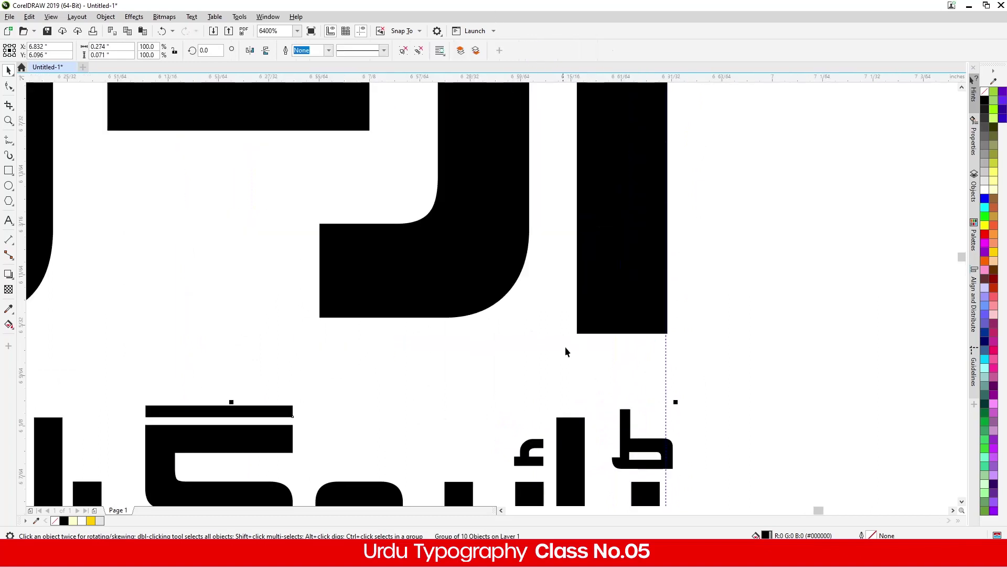
{"action": "scroll", "coordinate": [556, 341], "scroll_direction": "down", "scroll_amount": 2}
{"action": "scroll", "coordinate": [553, 359], "scroll_direction": "up", "scroll_amount": 1}
{"action": "left_click_drag", "start_coordinate": [558, 349], "coordinate": [552, 348]}
{"action": "scroll", "coordinate": [600, 318], "scroll_direction": "up", "scroll_amount": 1}
{"action": "scroll", "coordinate": [593, 315], "scroll_direction": "up", "scroll_amount": 2}
{"action": "scroll", "coordinate": [594, 312], "scroll_direction": "down", "scroll_amount": 1}
{"action": "left_click_drag", "start_coordinate": [594, 301], "coordinate": [608, 242]}
{"action": "scroll", "coordinate": [591, 255], "scroll_direction": "down", "scroll_amount": 2}
{"action": "scroll", "coordinate": [121, 346], "scroll_direction": "up", "scroll_amount": 2}
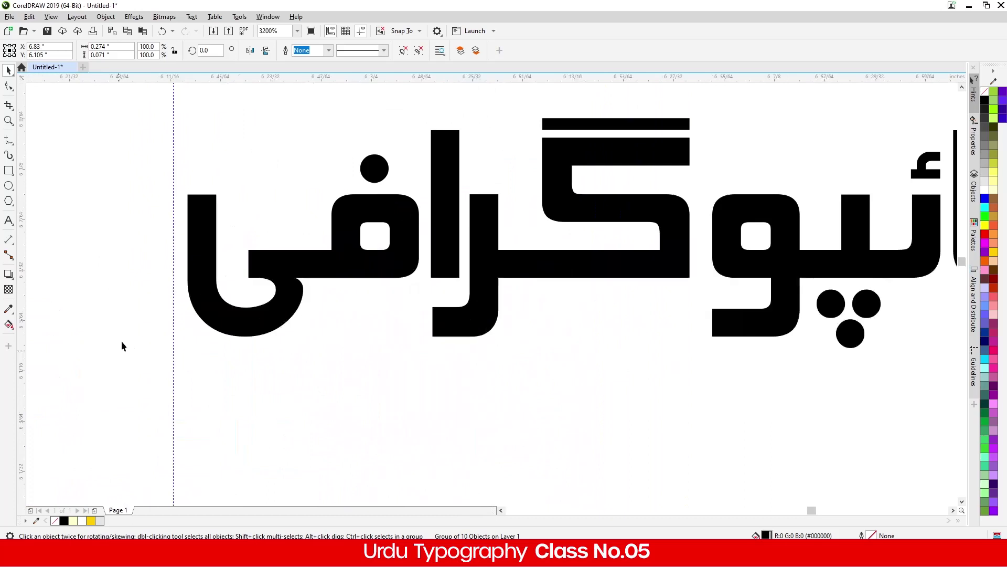
{"action": "left_click_drag", "start_coordinate": [249, 359], "coordinate": [218, 366]}
{"action": "scroll", "coordinate": [232, 361], "scroll_direction": "down", "scroll_amount": 2}
{"action": "scroll", "coordinate": [368, 326], "scroll_direction": "down", "scroll_amount": 1}
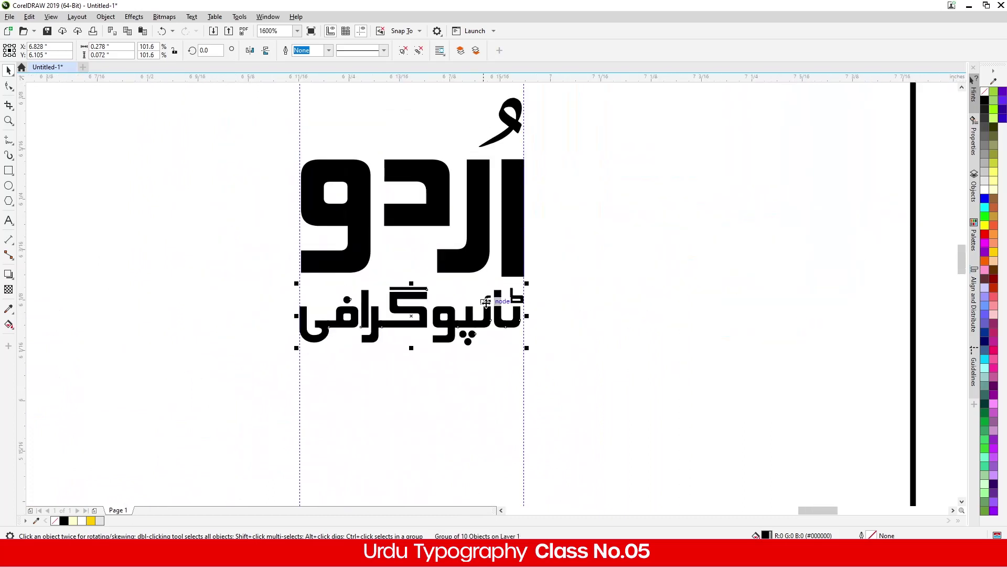
Step: Nudge the grouped word ٹائپوگرافی down by 0.01 inch to widen the gap below اُردو
{"action": "scroll", "coordinate": [489, 301], "scroll_direction": "up", "scroll_amount": 1}
{"action": "key", "text": "Down"}
{"action": "key", "text": "Down"}
{"action": "key", "text": "Up"}
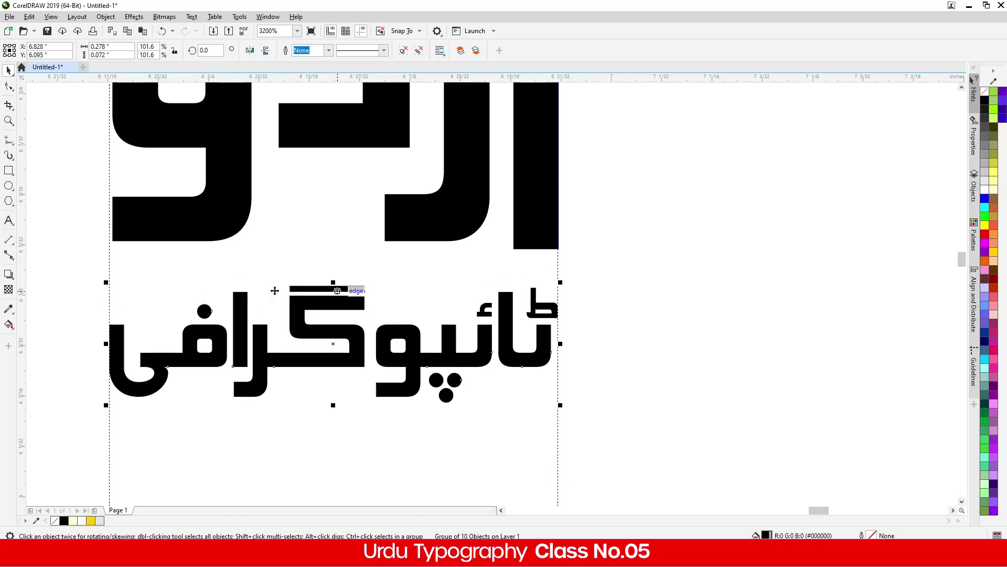
Step: Draw a rectangle about 0.279 by 0.101 inch over ٹائپوگرافی between the guidelines, with black fill and no outline
{"action": "left_click", "coordinate": [9, 171]}
{"action": "left_click_drag", "start_coordinate": [109, 258], "coordinate": [559, 422]}
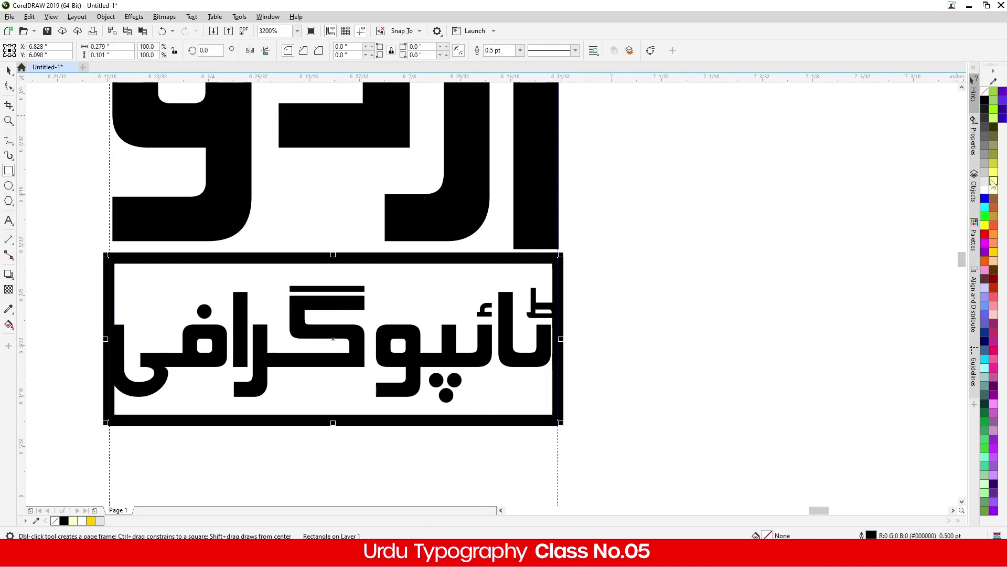
{"action": "left_click", "coordinate": [984, 102]}
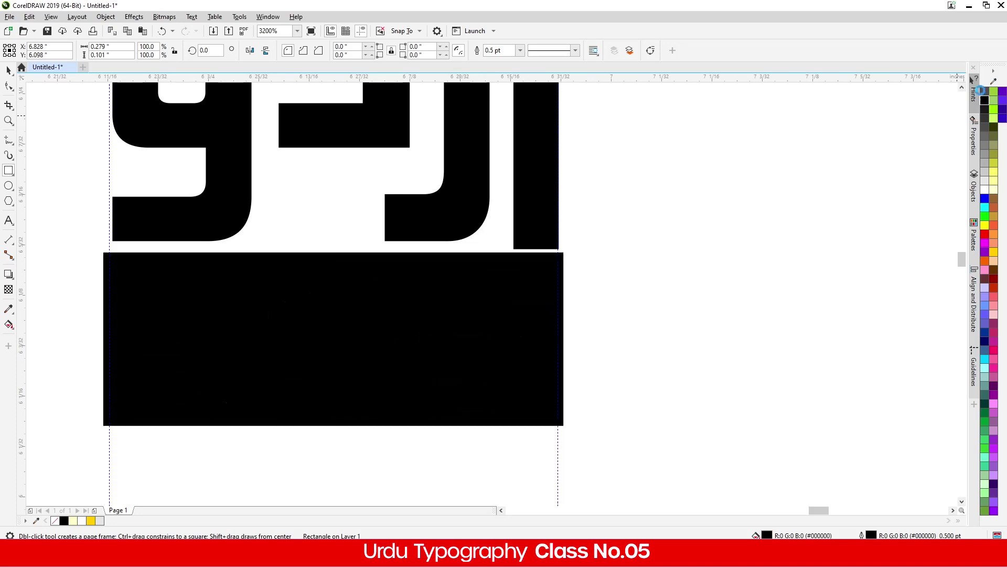
{"action": "right_click", "coordinate": [985, 92]}
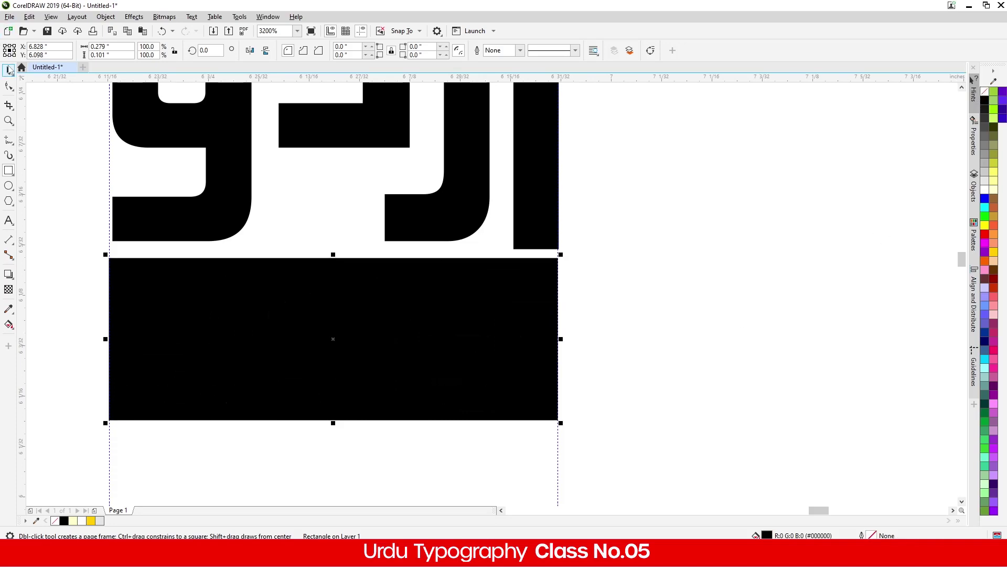
Step: Send the black rectangle to the back and fill the grouped word ٹائپوگرافی white
{"action": "left_click_drag", "start_coordinate": [45, 253], "coordinate": [549, 457]}
{"action": "left_click", "coordinate": [453, 362]}
{"action": "left_click", "coordinate": [427, 360]}
{"action": "key", "text": "shift+Page_Down"}
{"action": "left_click", "coordinate": [713, 356]}
{"action": "left_click", "coordinate": [375, 385]}
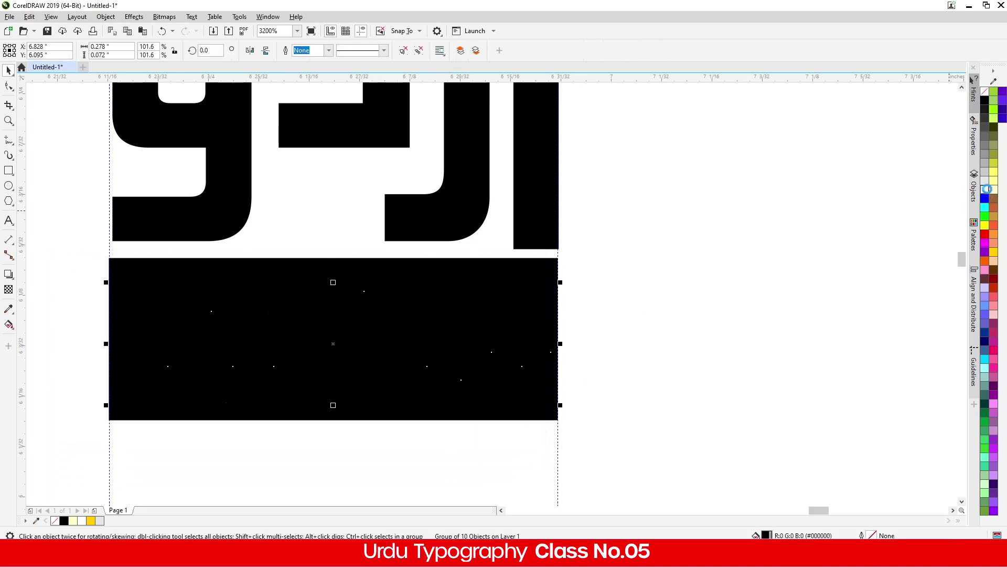
{"action": "left_click", "coordinate": [986, 189]}
{"action": "scroll", "coordinate": [401, 331], "scroll_direction": "down", "scroll_amount": 2}
{"action": "left_click", "coordinate": [389, 384]}
{"action": "scroll", "coordinate": [385, 332], "scroll_direction": "up", "scroll_amount": 1}
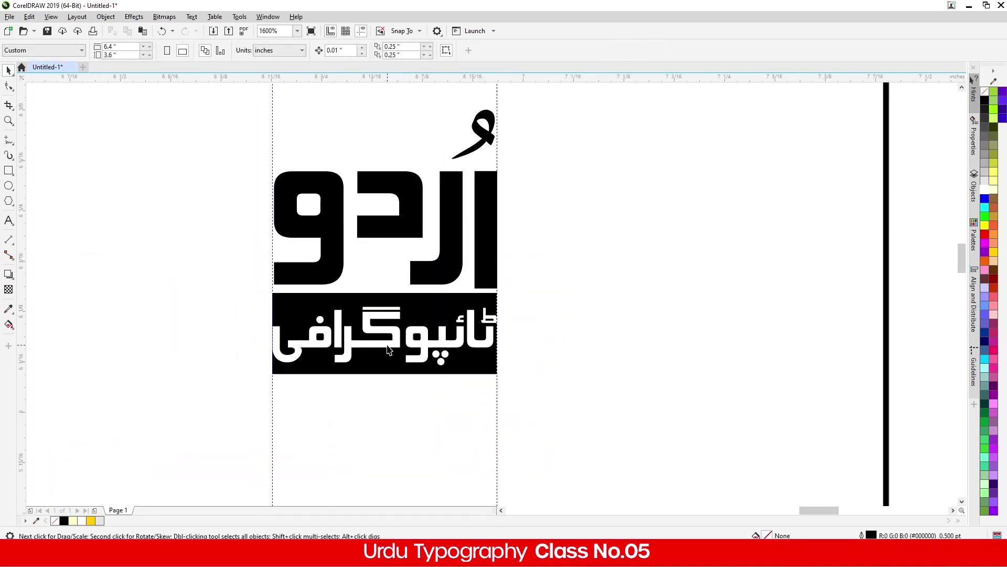
Step: Shrink the white word around its centre to about 0.251 inch wide, leaving side margins inside the black rectangle
{"action": "left_click", "coordinate": [388, 350]}
{"action": "mouse_move", "coordinate": [498, 303]}
{"action": "left_mouse_down"}
{"action": "mouse_move", "coordinate": [511, 304]}
{"action": "mouse_move", "coordinate": [490, 303]}
{"action": "left_mouse_up"}
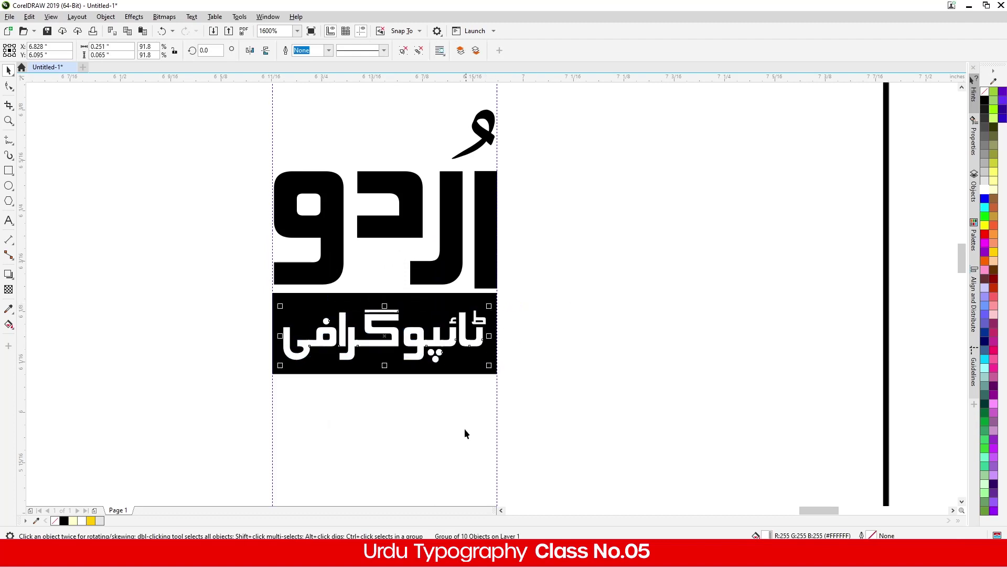
{"action": "left_click", "coordinate": [538, 439]}
Step: Reduce the black rectangle's height to about 0.075 inch by tightening its lower and upper edges around the word
{"action": "scroll", "coordinate": [356, 369], "scroll_direction": "up", "scroll_amount": 1}
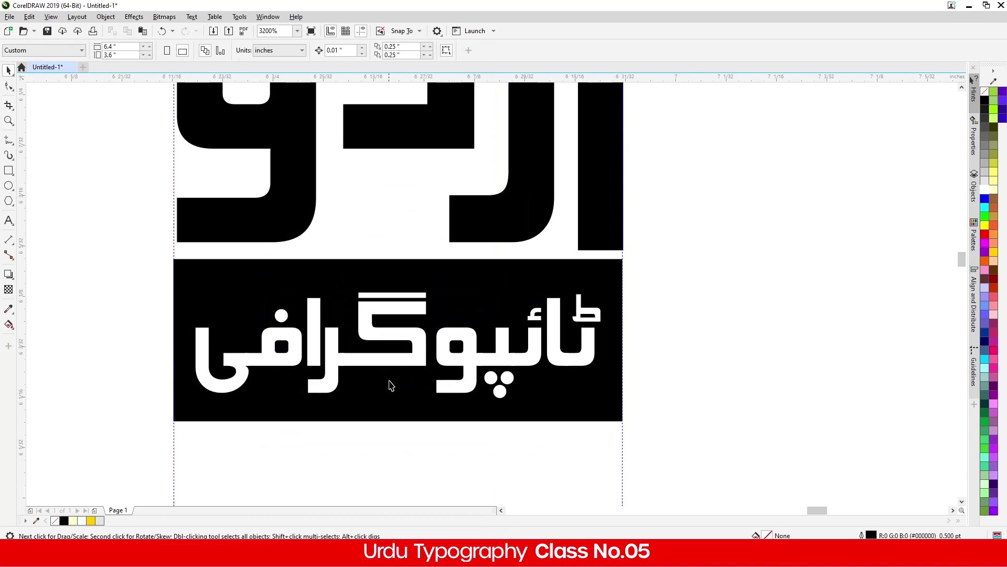
{"action": "left_click", "coordinate": [440, 424]}
{"action": "left_click_drag", "start_coordinate": [399, 421], "coordinate": [402, 408]}
{"action": "left_click", "coordinate": [686, 136]}
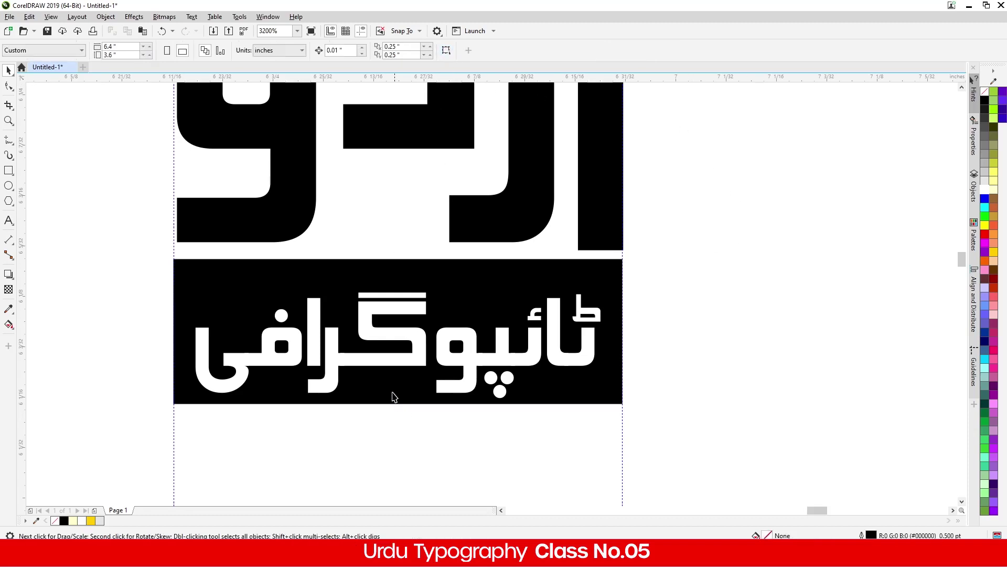
{"action": "left_click", "coordinate": [393, 399]}
{"action": "scroll", "coordinate": [400, 398], "scroll_direction": "up", "scroll_amount": 2}
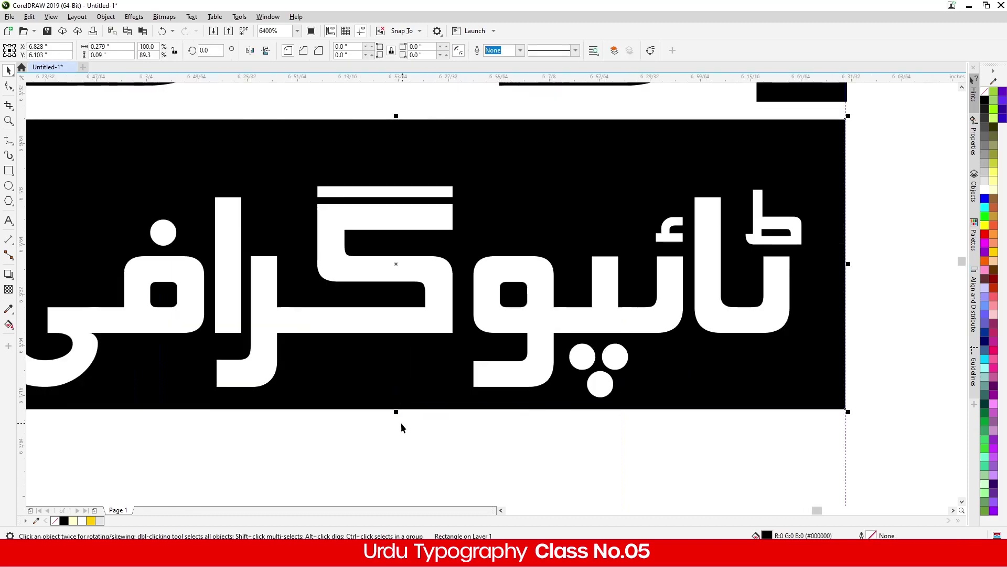
{"action": "left_click_drag", "start_coordinate": [396, 414], "coordinate": [396, 409]}
{"action": "left_click_drag", "start_coordinate": [397, 116], "coordinate": [399, 164]}
{"action": "scroll", "coordinate": [398, 165], "scroll_direction": "down", "scroll_amount": 2}
Step: Centre the white word and black rectangle on each other horizontally and vertically, then nudge both up toward اُردو
{"action": "left_click_drag", "start_coordinate": [675, 163], "coordinate": [143, 335]}
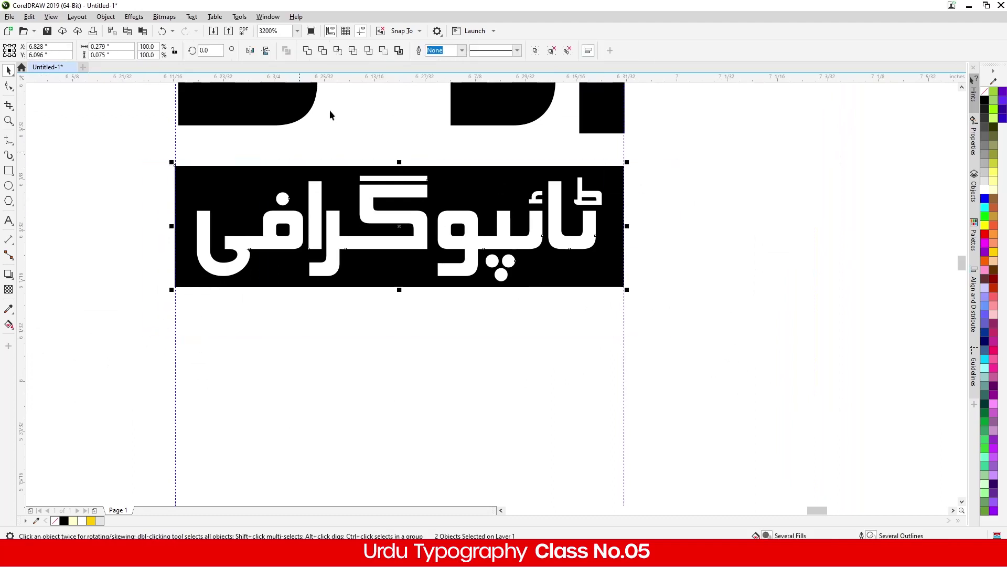
{"action": "key", "text": "c"}
{"action": "key", "text": "e"}
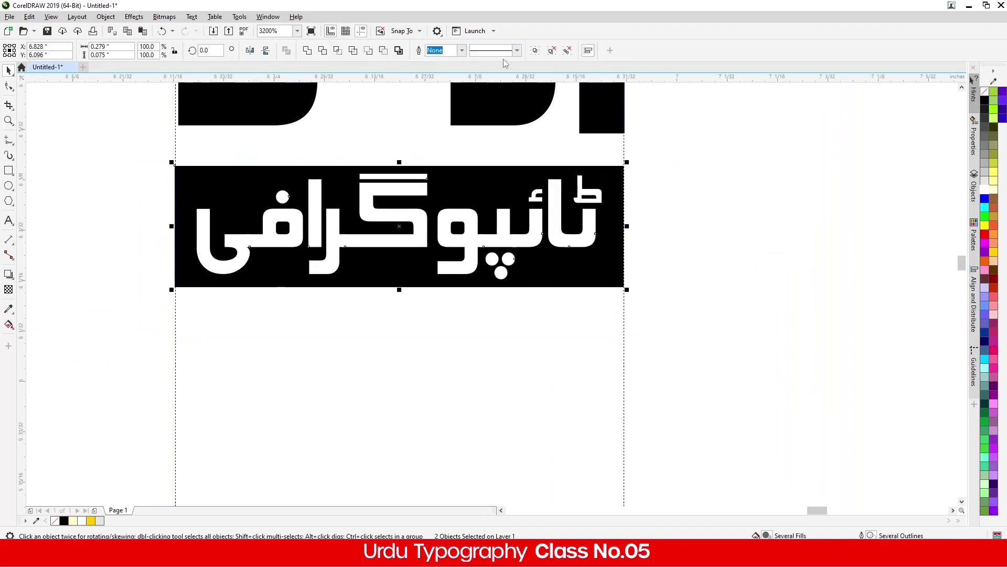
{"action": "key", "text": "Up"}
{"action": "left_click", "coordinate": [161, 241]}
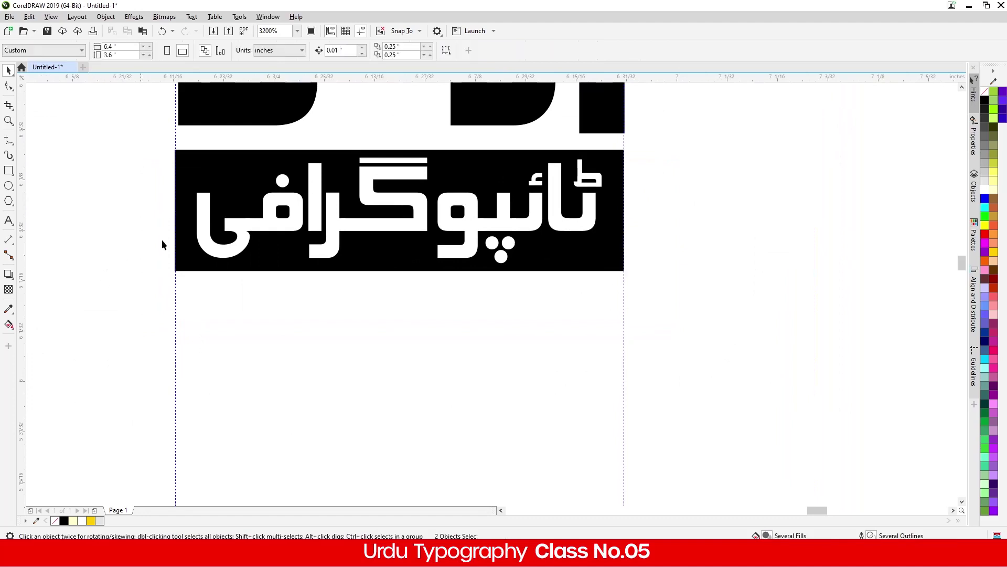
Step: Move the complete logo left toward the earlier logo versions and remove the vertical guidelines
{"action": "scroll", "coordinate": [253, 234], "scroll_direction": "down", "scroll_amount": 3}
{"action": "left_click_drag", "start_coordinate": [343, 261], "coordinate": [225, 158]}
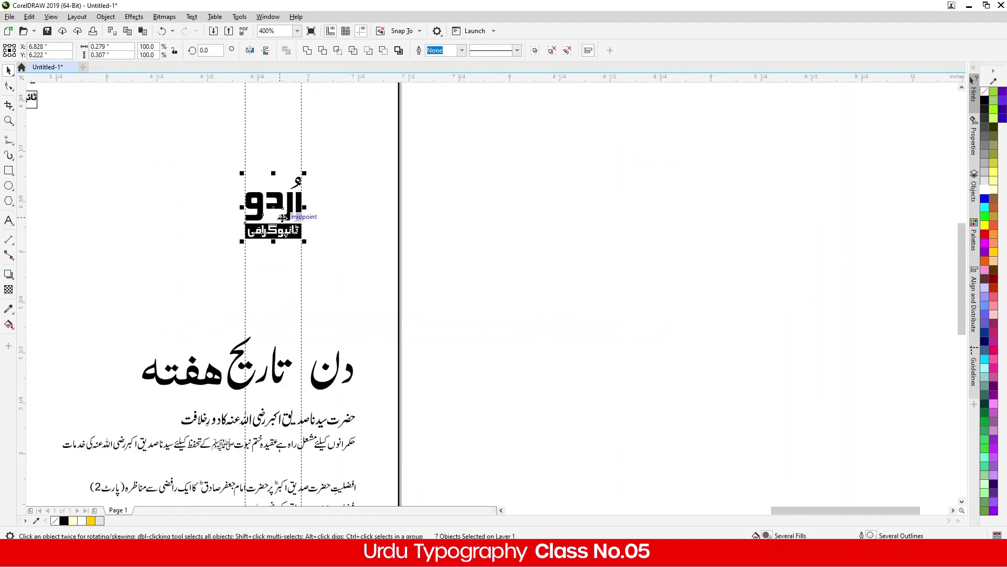
{"action": "left_click_drag", "start_coordinate": [283, 218], "coordinate": [123, 208]}
{"action": "left_click", "coordinate": [131, 262]}
{"action": "scroll", "coordinate": [169, 190], "scroll_direction": "down", "scroll_amount": 1}
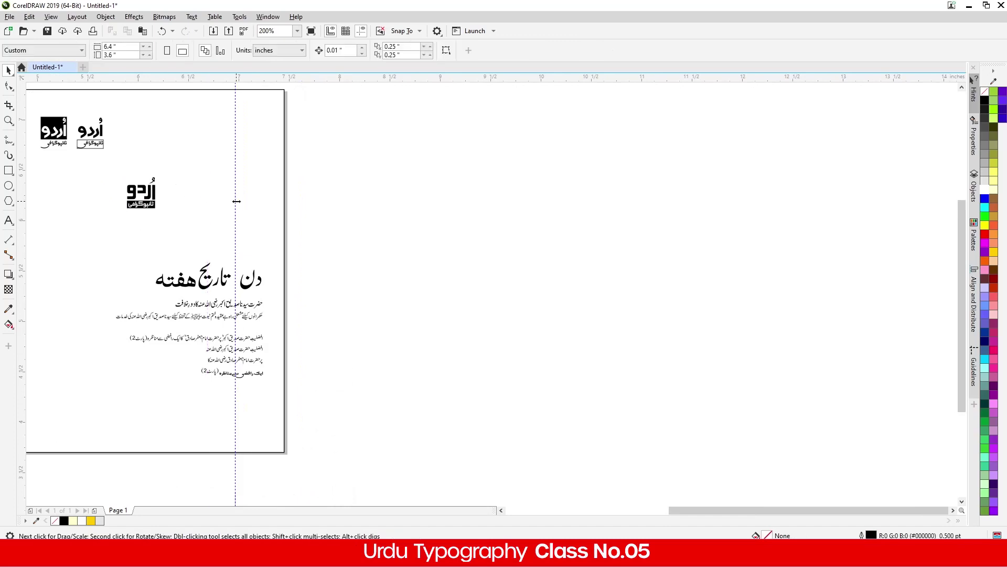
{"action": "scroll", "coordinate": [124, 162], "scroll_direction": "up", "scroll_amount": 2}
{"action": "left_click_drag", "start_coordinate": [398, 313], "coordinate": [318, 261]}
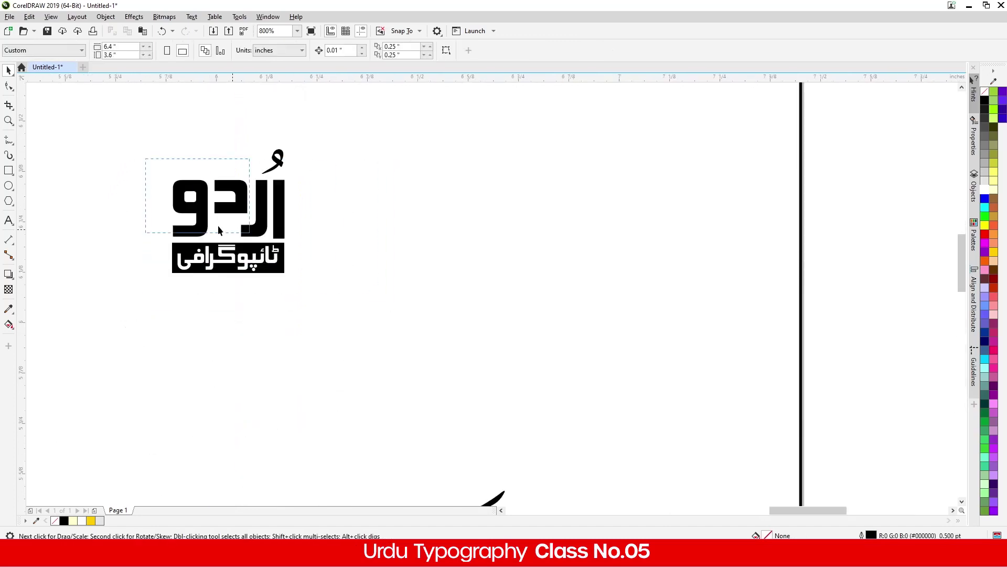
{"action": "scroll", "coordinate": [231, 233], "scroll_direction": "up", "scroll_amount": 2}
{"action": "left_click", "coordinate": [315, 306]}
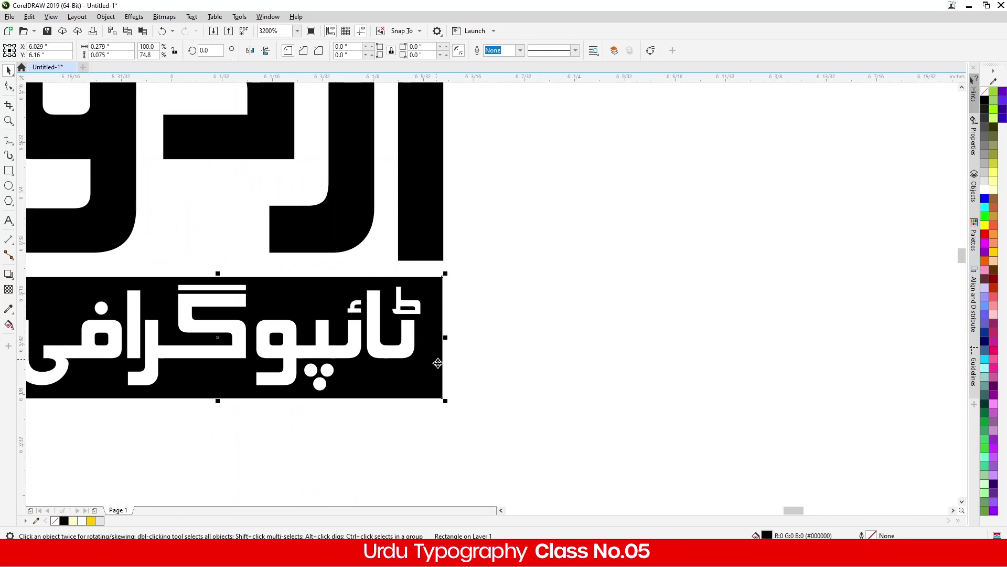
Step: Duplicate the complete logo and place the copy directly to its right
{"action": "scroll", "coordinate": [435, 355], "scroll_direction": "down", "scroll_amount": 2}
{"action": "left_click_drag", "start_coordinate": [481, 193], "coordinate": [210, 402]}
{"action": "left_click_drag", "start_coordinate": [333, 316], "coordinate": [478, 317]}
{"action": "right_click", "coordinate": [477, 317]}
{"action": "key", "text": "Escape"}
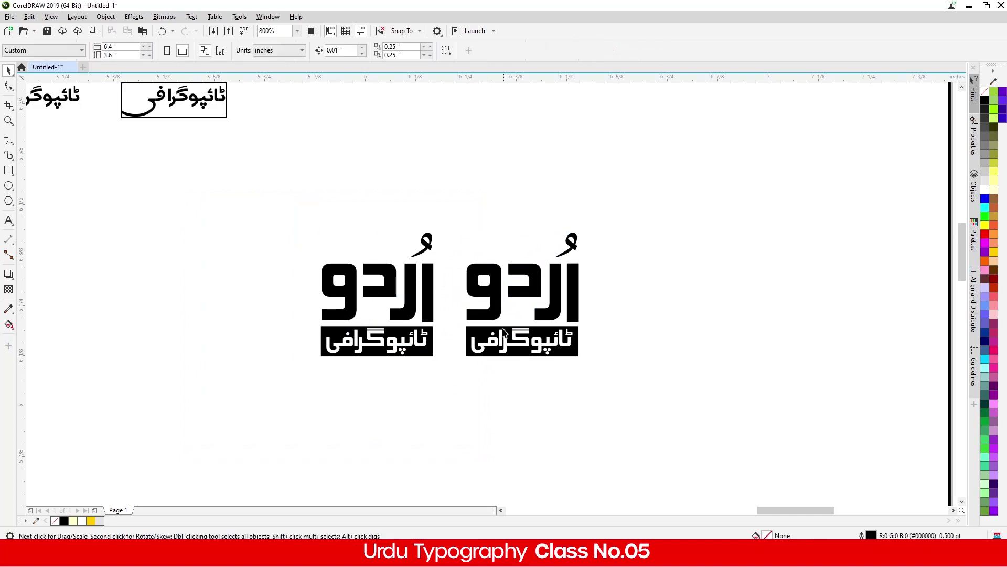
Step: Give the copied logo's rectangle a black hairline outline and no fill
{"action": "left_click", "coordinate": [494, 352]}
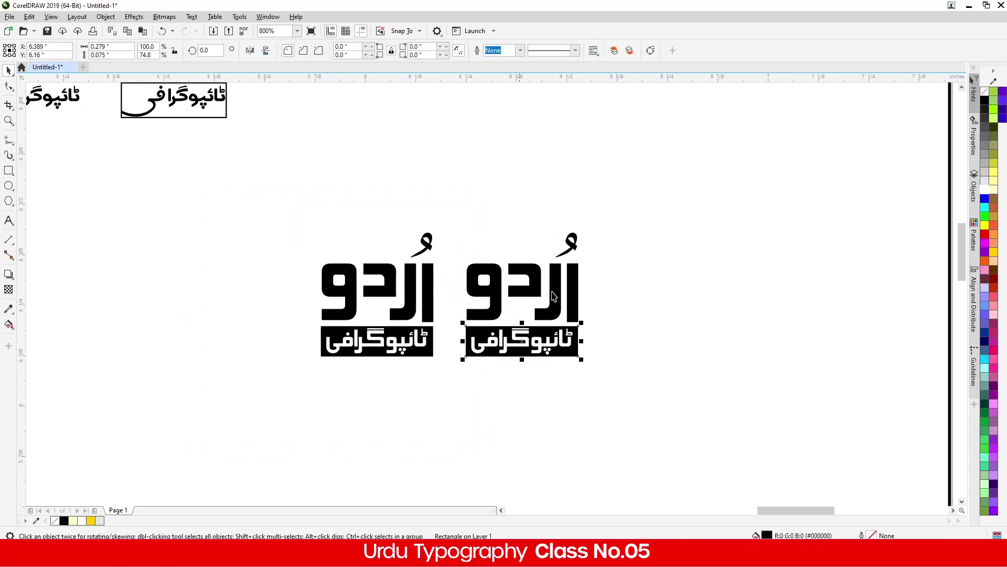
{"action": "right_click", "coordinate": [984, 100]}
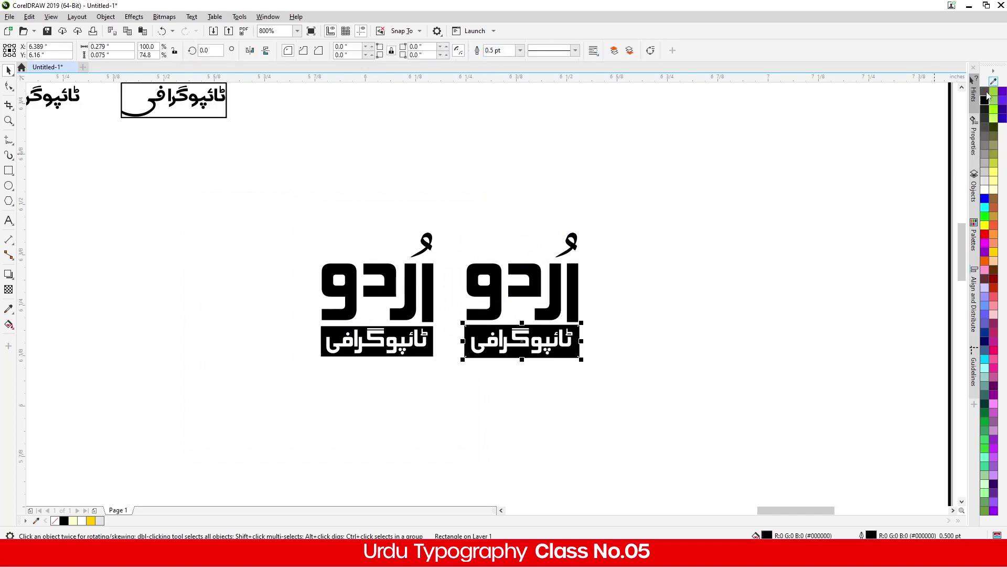
{"action": "left_click", "coordinate": [985, 91]}
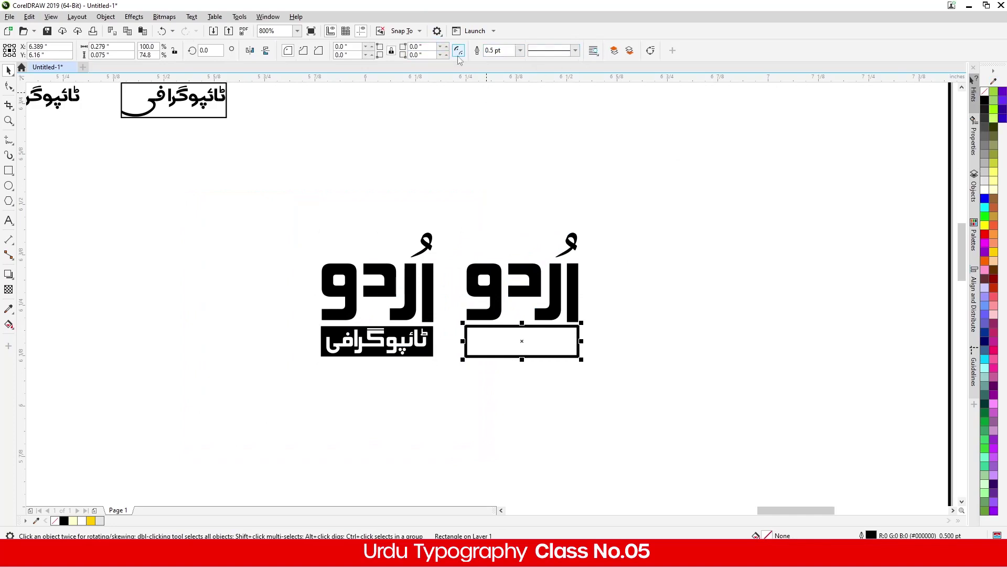
{"action": "left_click", "coordinate": [521, 51]}
{"action": "left_click", "coordinate": [501, 77]}
{"action": "left_click", "coordinate": [533, 381]}
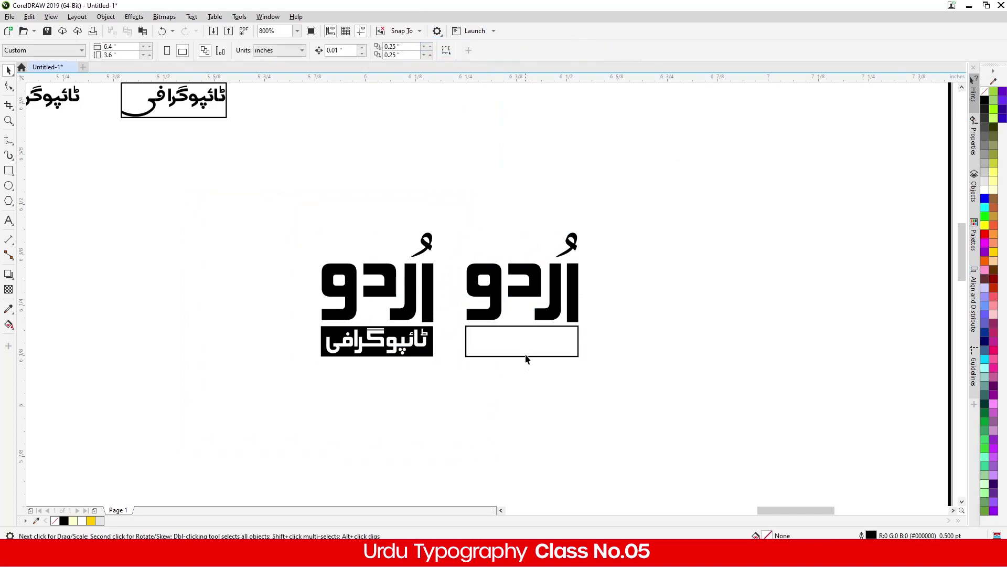
{"action": "left_click", "coordinate": [526, 356]}
{"action": "left_click", "coordinate": [581, 414]}
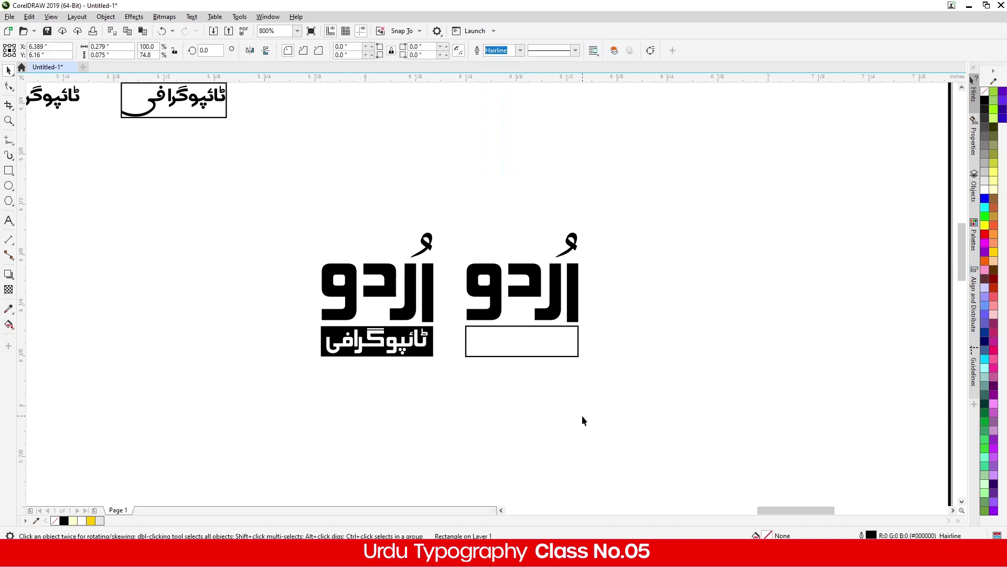
Step: Fill the copied logo's word ٹائپوگرافی black and move its hairline rectangle away below the logo
{"action": "left_click_drag", "start_coordinate": [468, 301], "coordinate": [468, 299]}
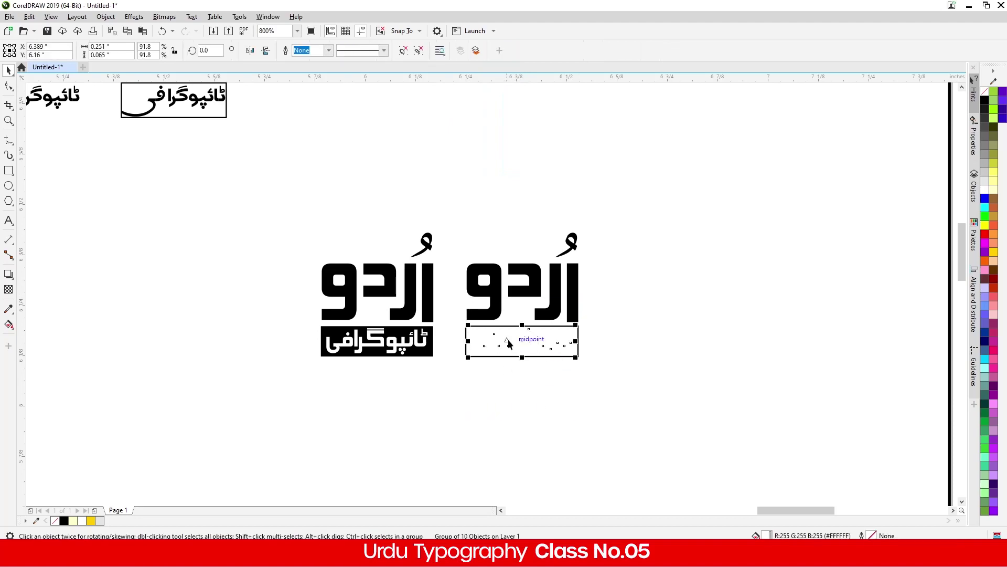
{"action": "left_click", "coordinate": [984, 100]}
{"action": "left_click_drag", "start_coordinate": [626, 236], "coordinate": [514, 318]}
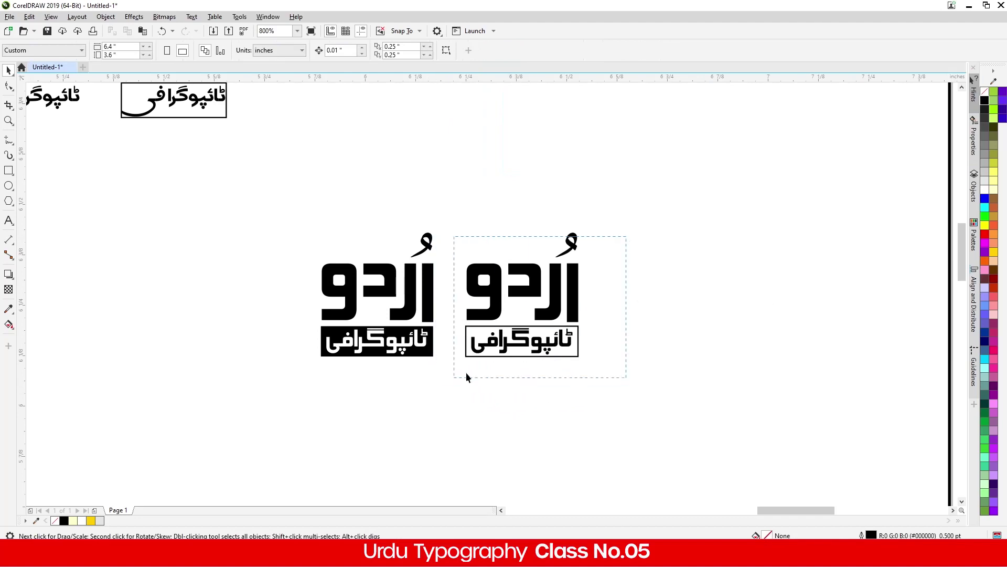
{"action": "left_click_drag", "start_coordinate": [486, 356], "coordinate": [453, 401]}
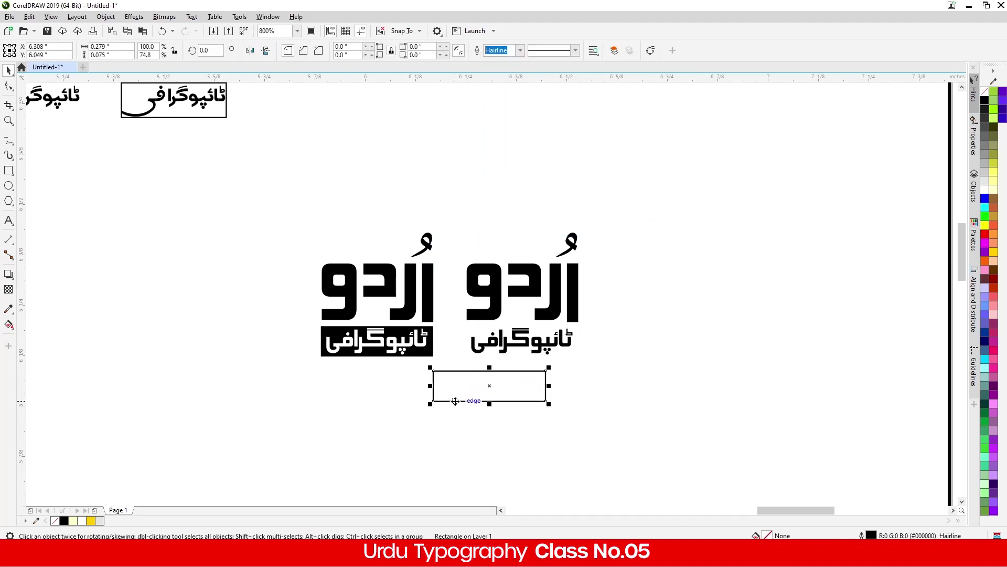
Step: Undo the rectangle's move and duplicate the complete outlined logo directly to its right
{"action": "key", "text": "ctrl+z"}
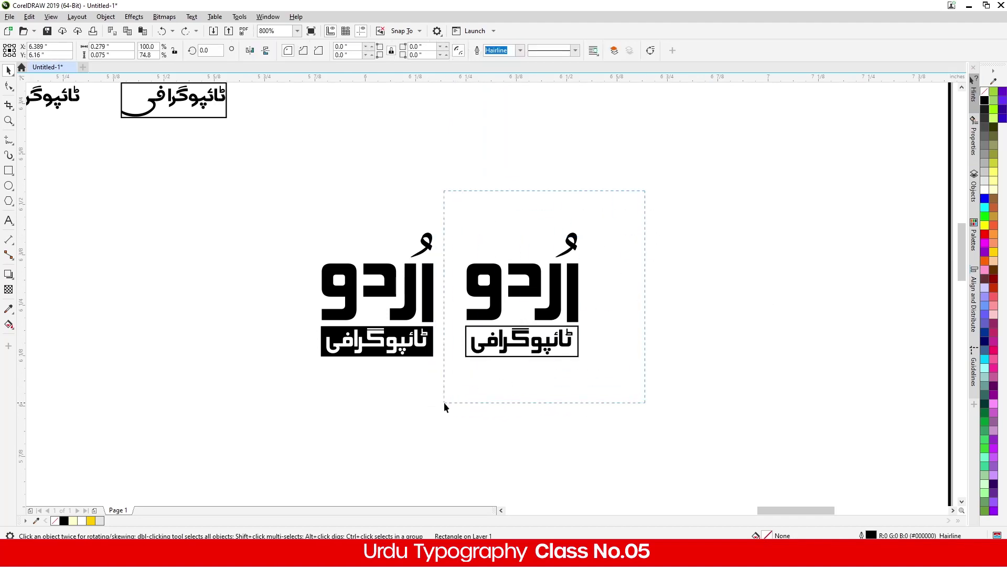
{"action": "left_click_drag", "start_coordinate": [444, 402], "coordinate": [444, 402]}
{"action": "left_click_drag", "start_coordinate": [484, 346], "coordinate": [638, 332]}
{"action": "right_click", "coordinate": [638, 332]}
{"action": "scroll", "coordinate": [555, 384], "scroll_direction": "down", "scroll_amount": 2}
{"action": "scroll", "coordinate": [600, 389], "scroll_direction": "up", "scroll_amount": 1}
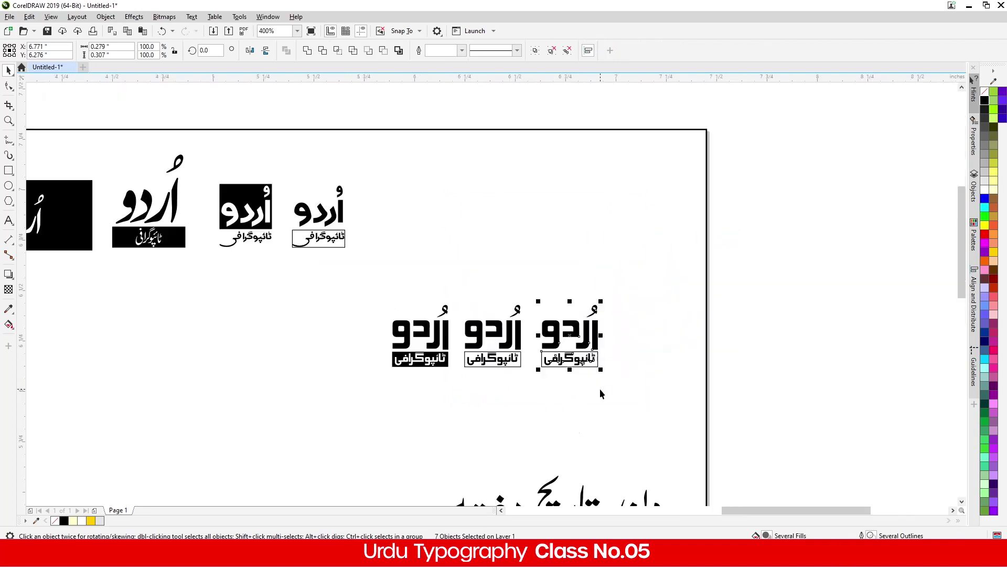
{"action": "left_click", "coordinate": [600, 388]}
Step: Group the five curves that form the word اُردو in the third logo
{"action": "scroll", "coordinate": [604, 303], "scroll_direction": "up", "scroll_amount": 1}
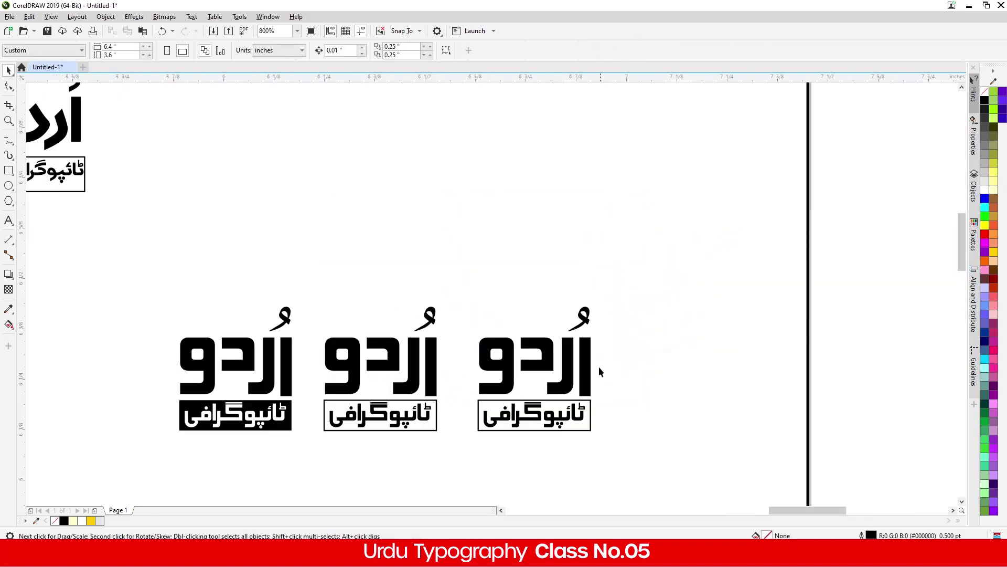
{"action": "left_click", "coordinate": [570, 375]}
{"action": "left_click_drag", "start_coordinate": [640, 276], "coordinate": [446, 401]}
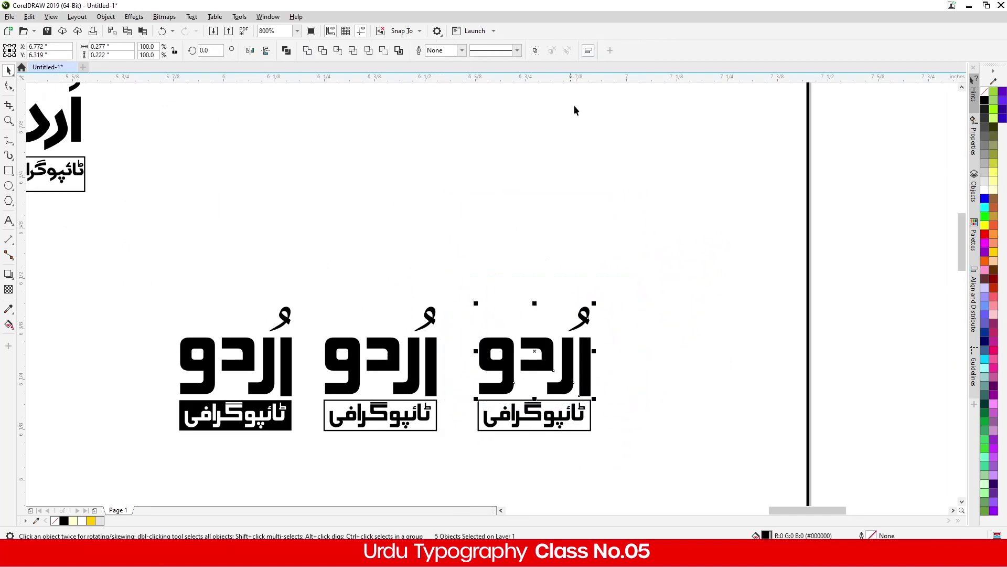
{"action": "left_click", "coordinate": [538, 53]}
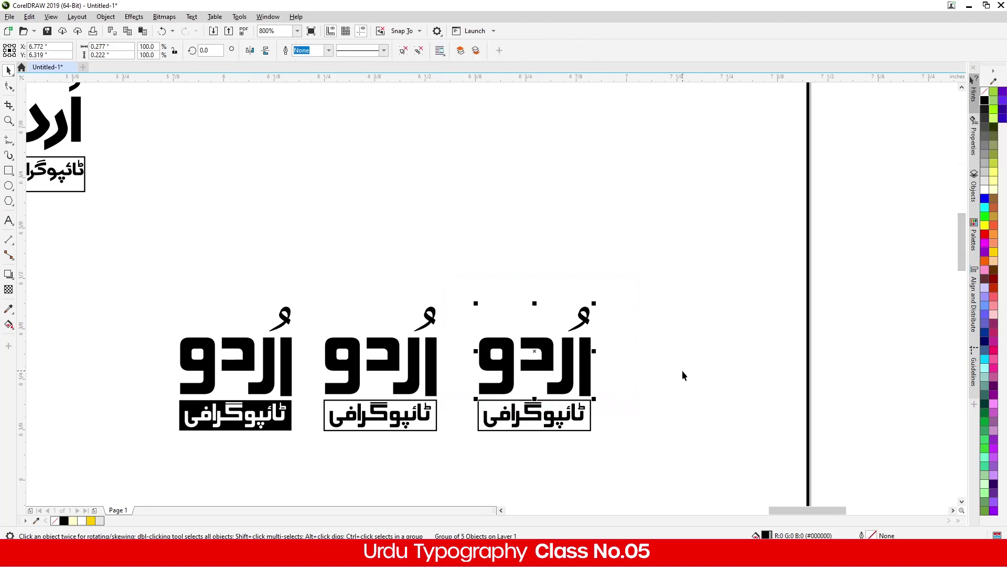
Step: Fill the third logo's rectangle black and its word ٹائپوگرافی white
{"action": "left_click", "coordinate": [584, 427]}
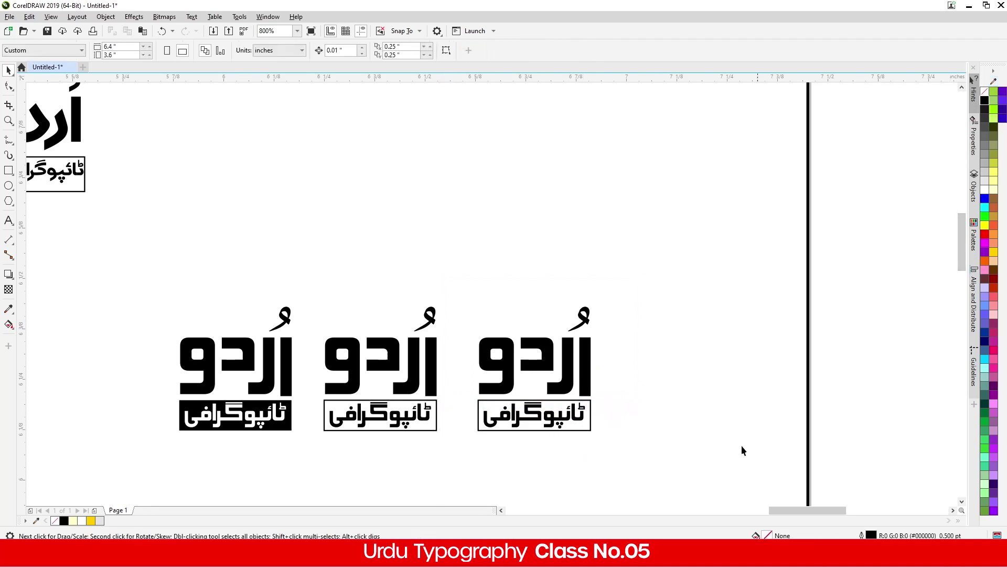
{"action": "left_click", "coordinate": [588, 432]}
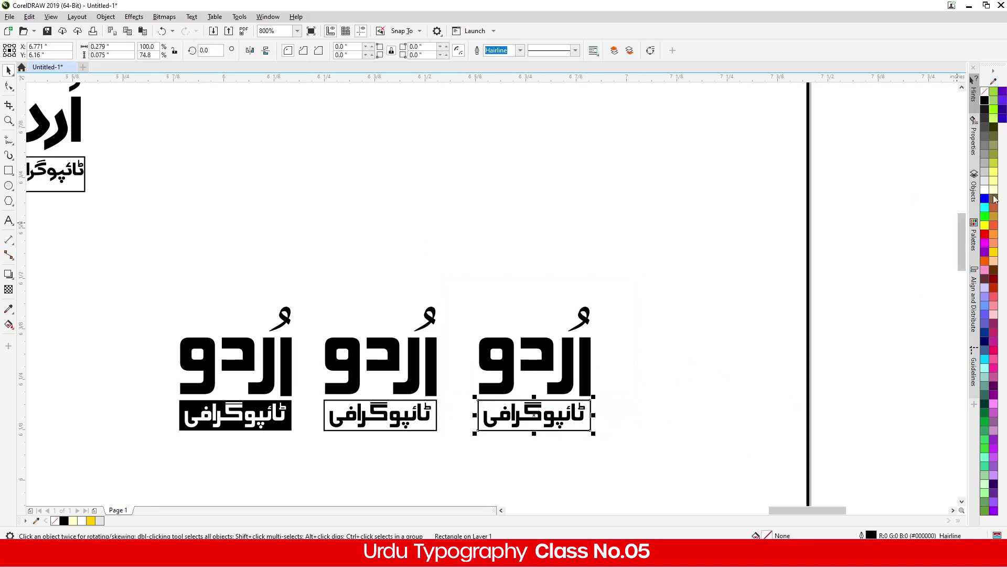
{"action": "left_click", "coordinate": [984, 102]}
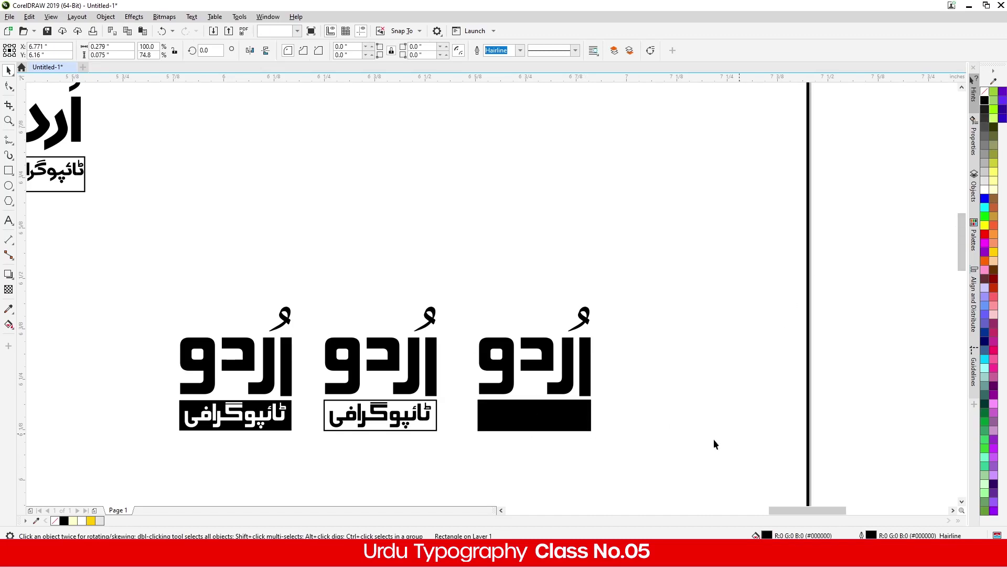
{"action": "left_click", "coordinate": [551, 420]}
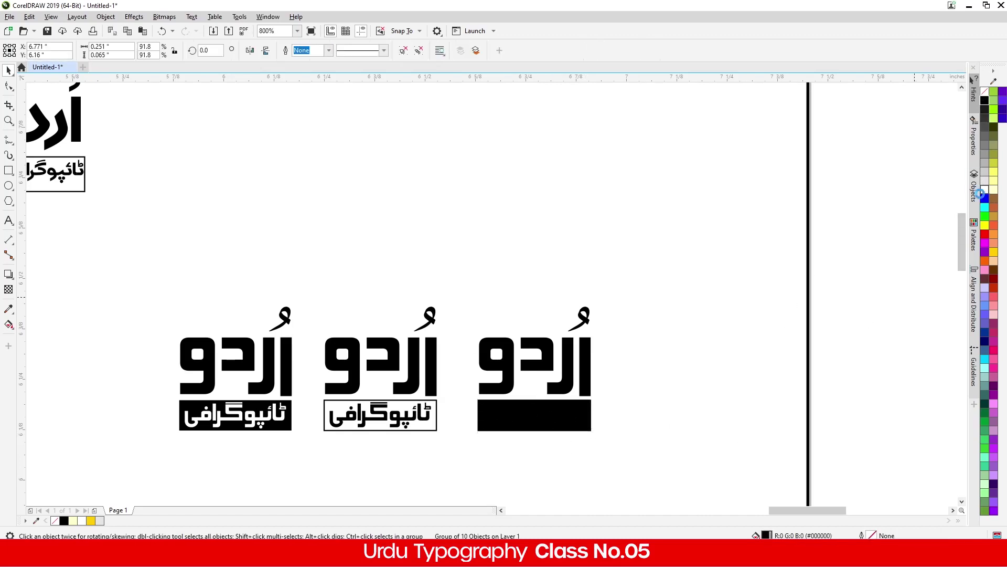
{"action": "left_click", "coordinate": [985, 190]}
{"action": "left_click", "coordinate": [670, 281]}
Step: Remove the fill from the third logo's word اُردو and give it a black hairline outline
{"action": "left_click_drag", "start_coordinate": [667, 273], "coordinate": [457, 408]}
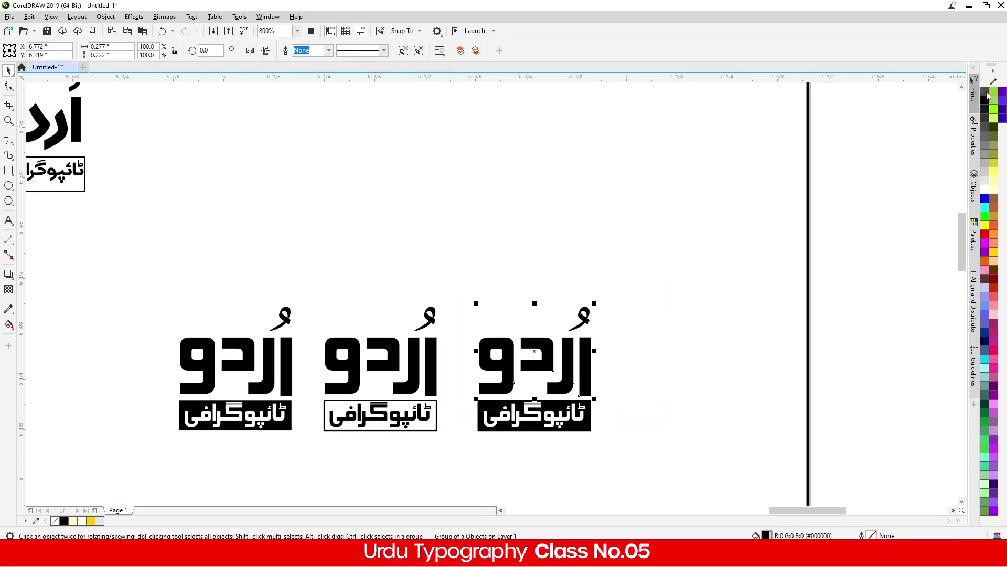
{"action": "left_click", "coordinate": [985, 92]}
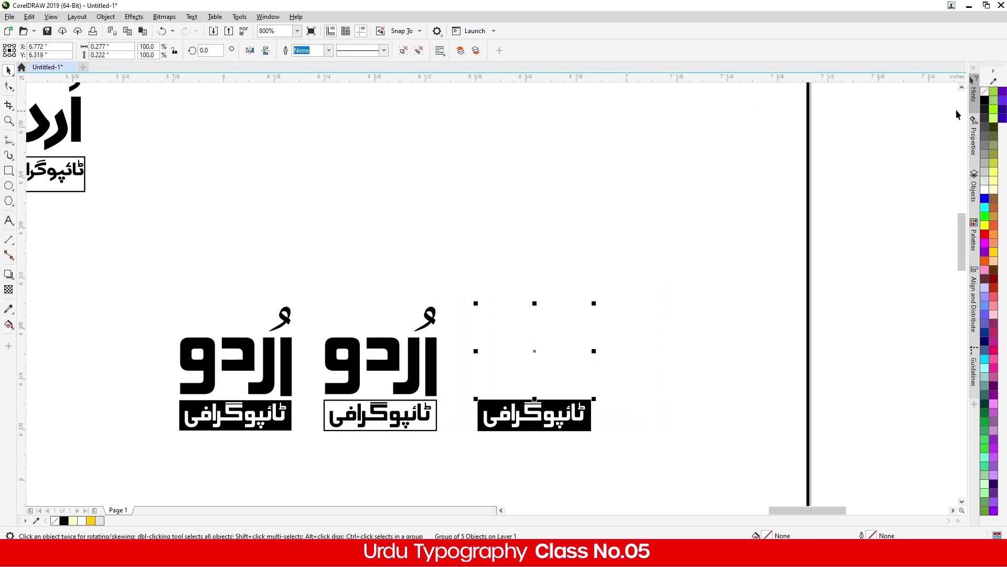
{"action": "right_click", "coordinate": [984, 104]}
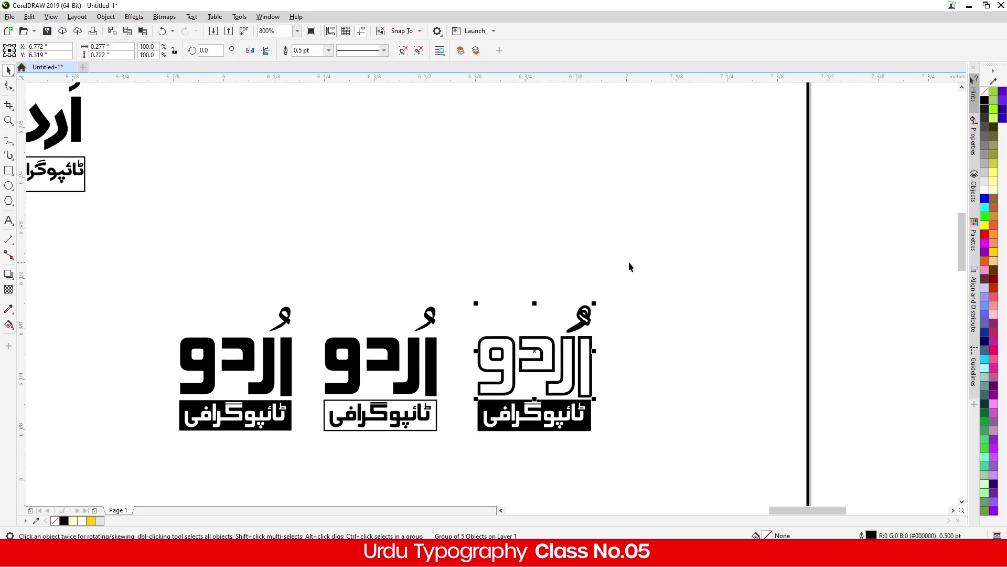
{"action": "left_click", "coordinate": [329, 50]}
{"action": "left_click", "coordinate": [326, 75]}
Step: Move the three new logos together up into the row of earlier logos along the page's upper edge
{"action": "scroll", "coordinate": [539, 242], "scroll_direction": "down", "scroll_amount": 2}
{"action": "left_click_drag", "start_coordinate": [608, 359], "coordinate": [256, 259]}
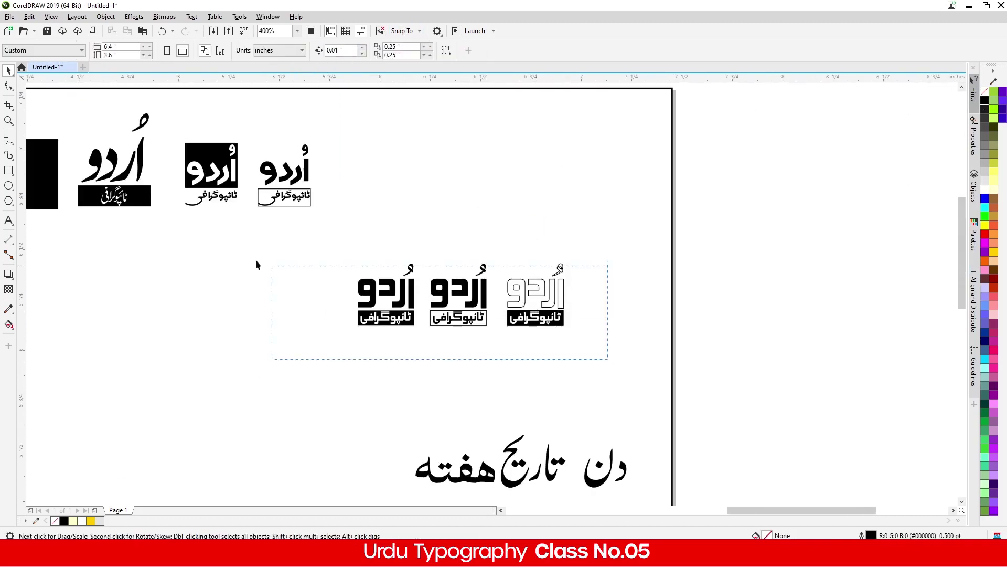
{"action": "left_click_drag", "start_coordinate": [399, 317], "coordinate": [406, 212]}
{"action": "scroll", "coordinate": [462, 212], "scroll_direction": "down", "scroll_amount": 1}
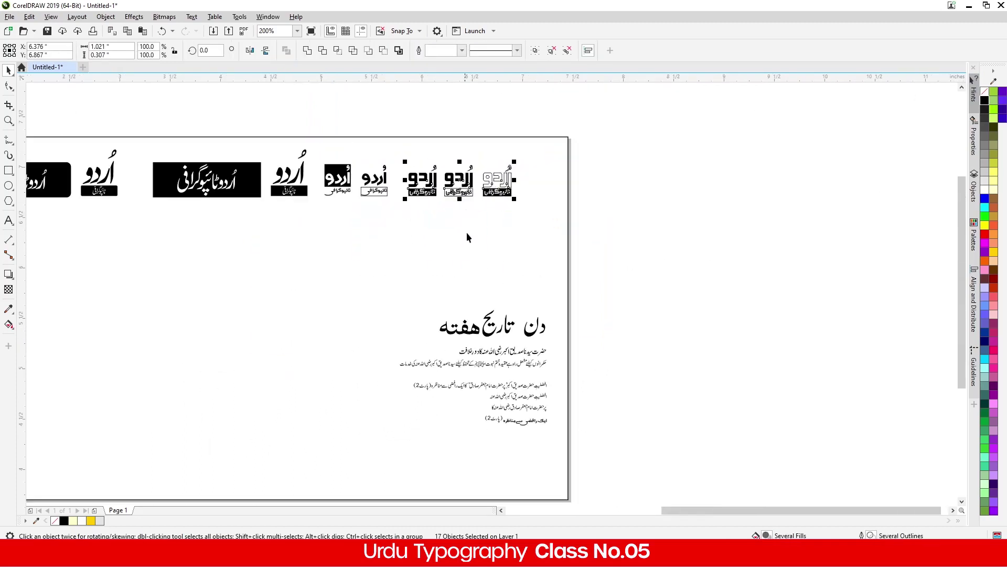
{"action": "scroll", "coordinate": [473, 225], "scroll_direction": "down", "scroll_amount": 2}
{"action": "scroll", "coordinate": [424, 194], "scroll_direction": "up", "scroll_amount": 2}
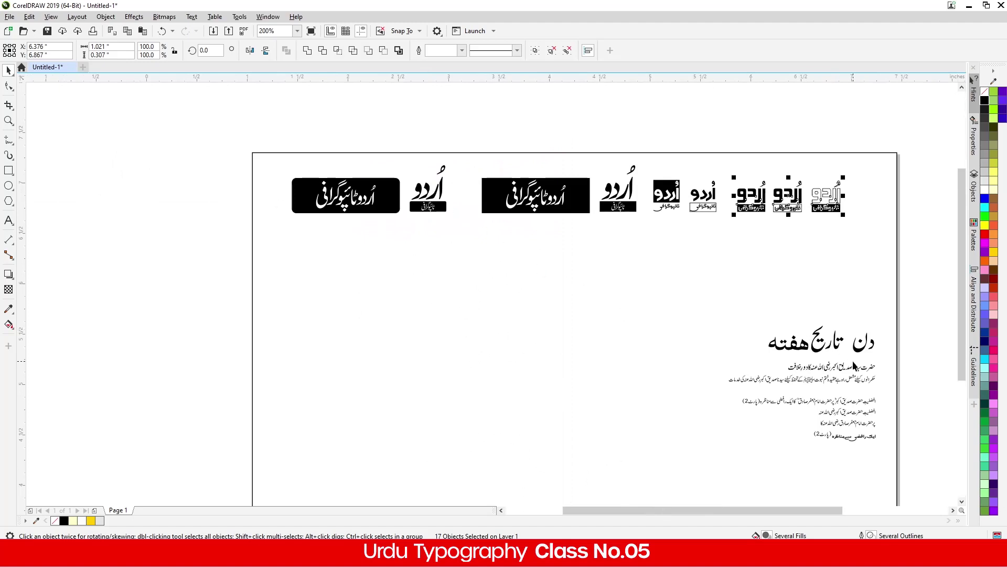
Step: Move the heading words دن تاریخ هفته left into the empty area of the page
{"action": "scroll", "coordinate": [855, 359], "scroll_direction": "up", "scroll_amount": 1}
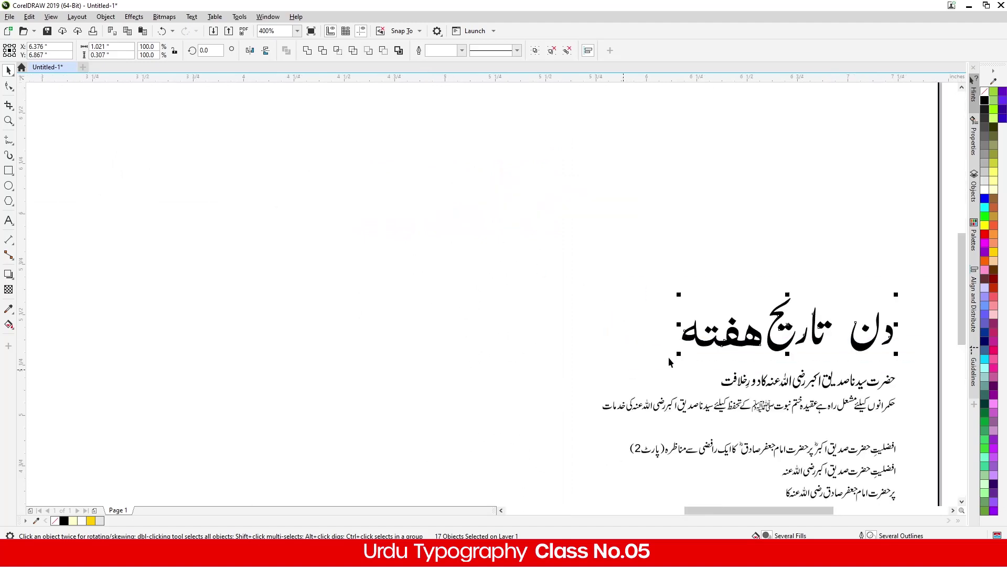
{"action": "left_click_drag", "start_coordinate": [766, 339], "coordinate": [387, 286]}
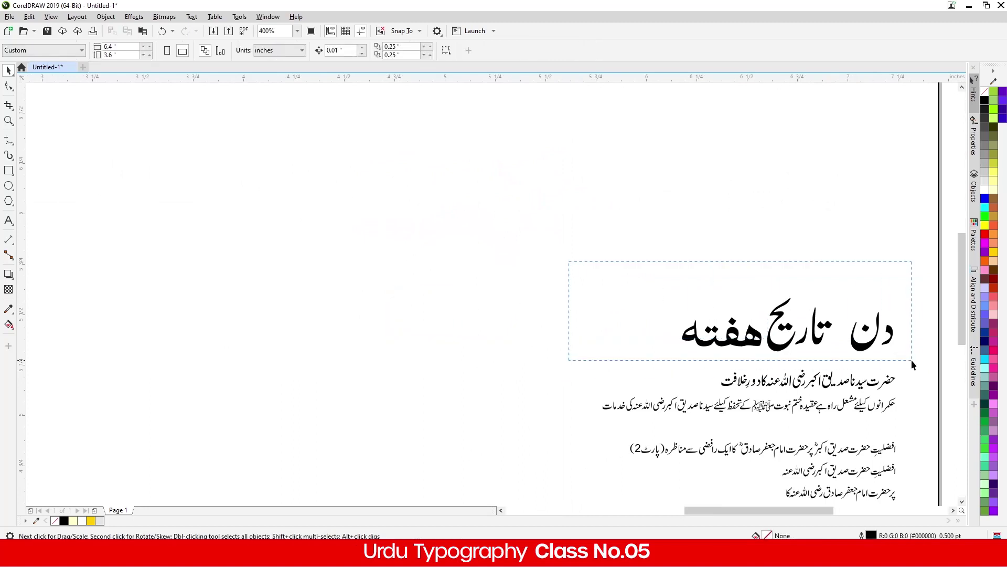
{"action": "left_click_drag", "start_coordinate": [911, 360], "coordinate": [516, 311]}
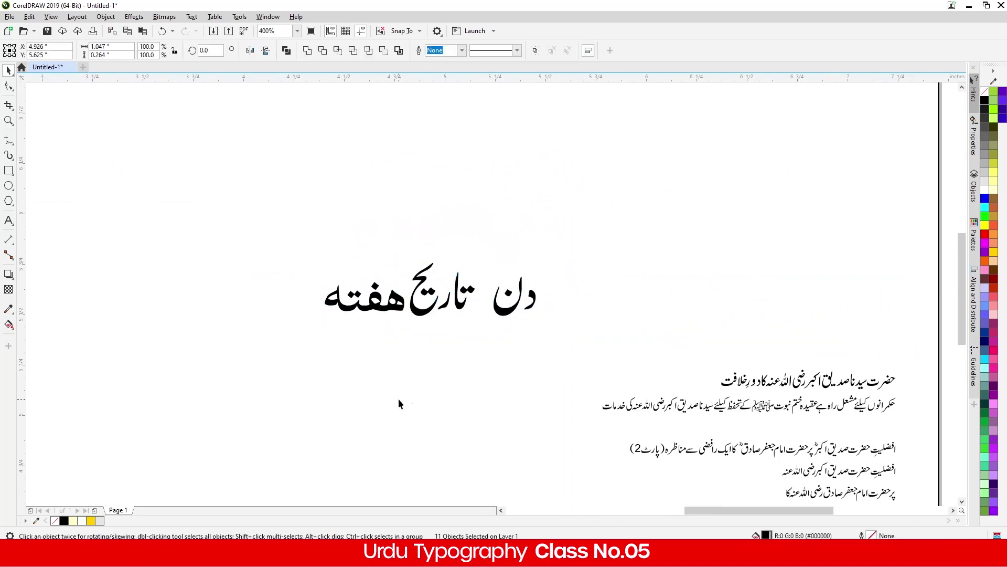
{"action": "left_click", "coordinate": [398, 400]}
Step: Separate the word تاریخ from the heading by moving all its pieces up and to the left
{"action": "scroll", "coordinate": [493, 308], "scroll_direction": "up", "scroll_amount": 1}
{"action": "left_click", "coordinate": [568, 275]}
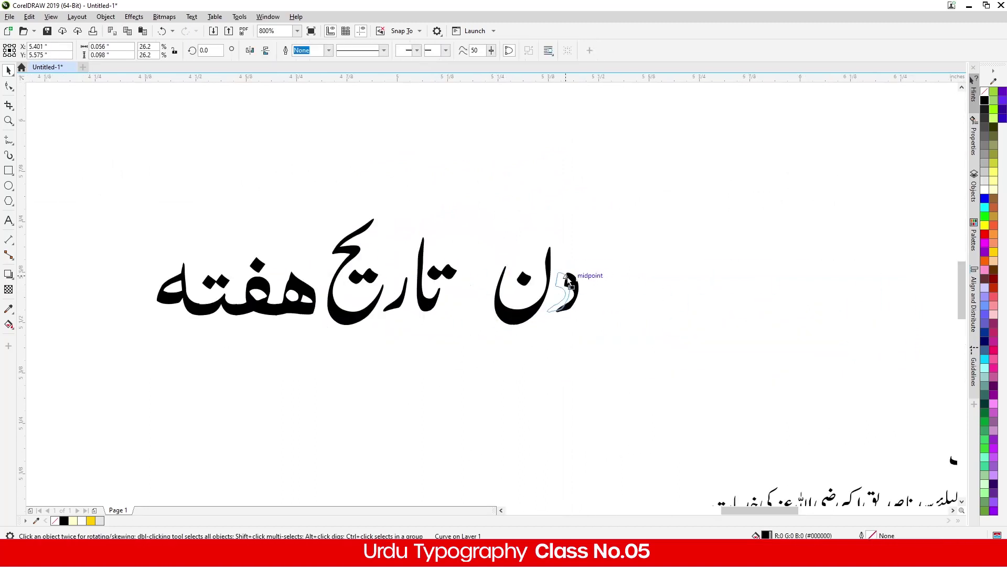
{"action": "scroll", "coordinate": [411, 314], "scroll_direction": "up", "scroll_amount": 2}
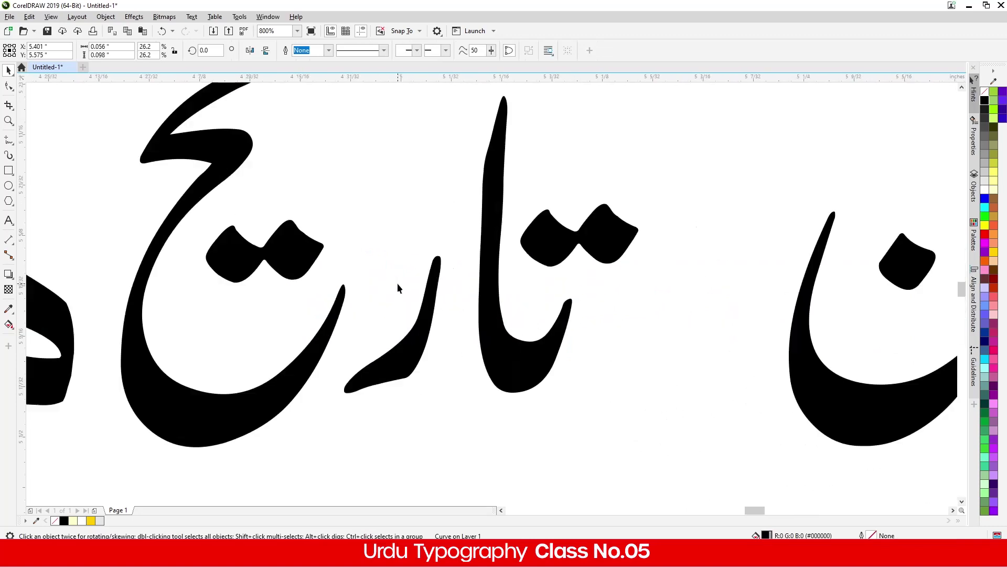
{"action": "left_click", "coordinate": [432, 350]}
{"action": "scroll", "coordinate": [433, 314], "scroll_direction": "down", "scroll_amount": 2}
{"action": "left_click_drag", "start_coordinate": [438, 212], "coordinate": [234, 225]}
{"action": "scroll", "coordinate": [407, 321], "scroll_direction": "up", "scroll_amount": 1}
{"action": "left_click", "coordinate": [385, 304]}
{"action": "scroll", "coordinate": [388, 278], "scroll_direction": "down", "scroll_amount": 2}
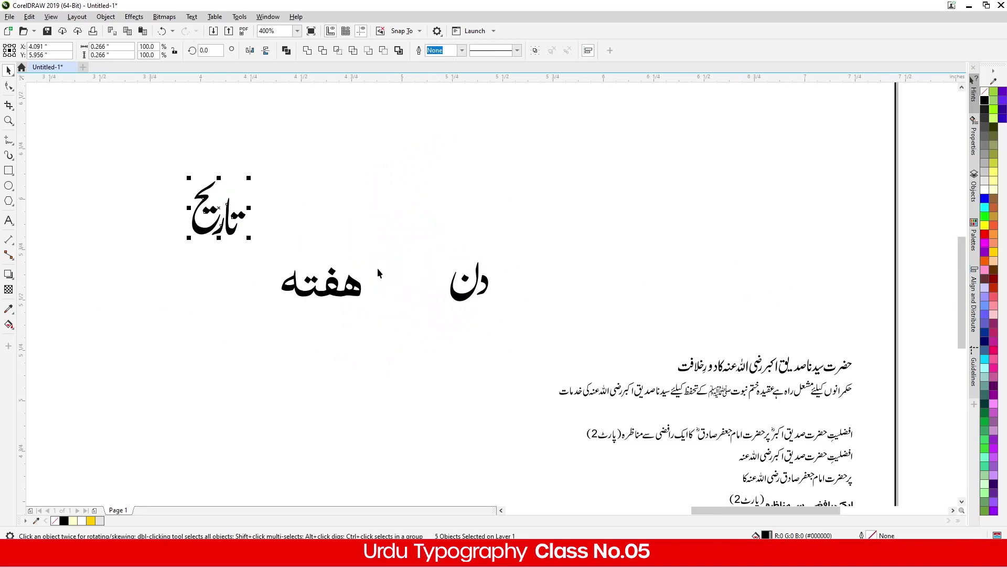
Step: Move the word دن up and draw a horizontal hairline about 0.5 inch long beneath it with the 2-Point Line tool
{"action": "left_click_drag", "start_coordinate": [531, 232], "coordinate": [431, 245]}
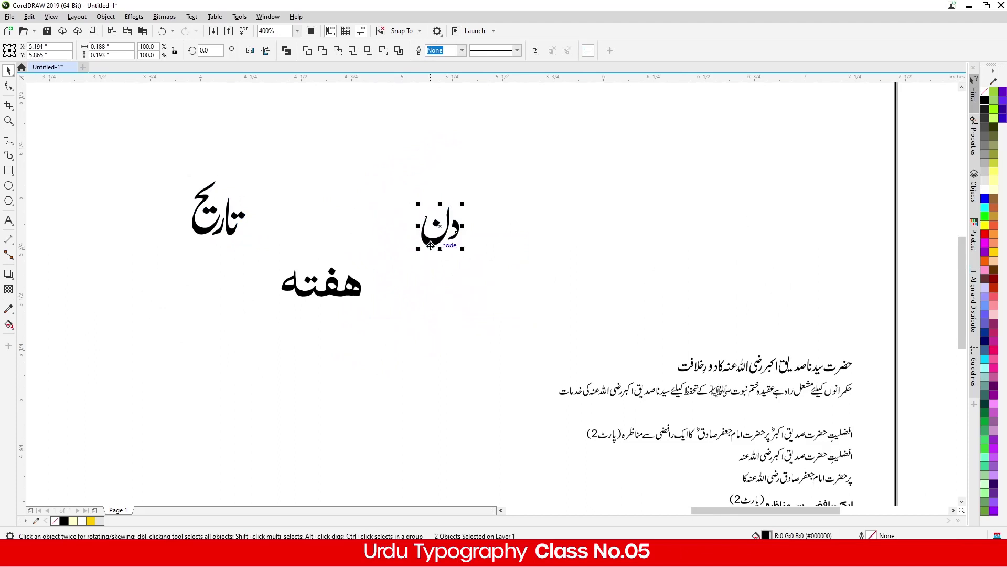
{"action": "scroll", "coordinate": [444, 238], "scroll_direction": "up", "scroll_amount": 1}
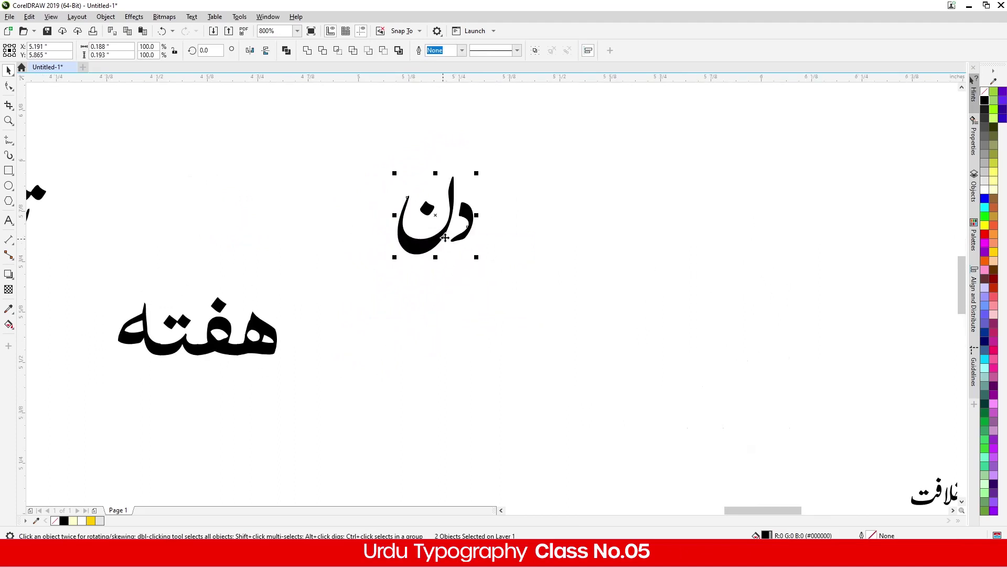
{"action": "left_click", "coordinate": [9, 144]}
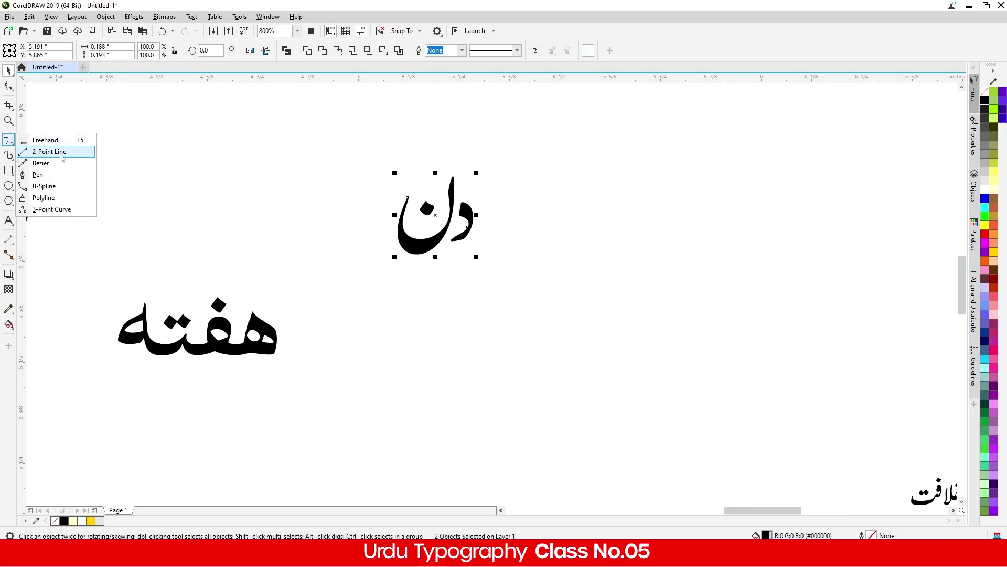
{"action": "left_click", "coordinate": [33, 149]}
{"action": "left_click_drag", "start_coordinate": [508, 286], "coordinate": [298, 286]}
{"action": "left_click", "coordinate": [8, 69]}
{"action": "left_click", "coordinate": [329, 51]}
{"action": "left_click", "coordinate": [325, 69]}
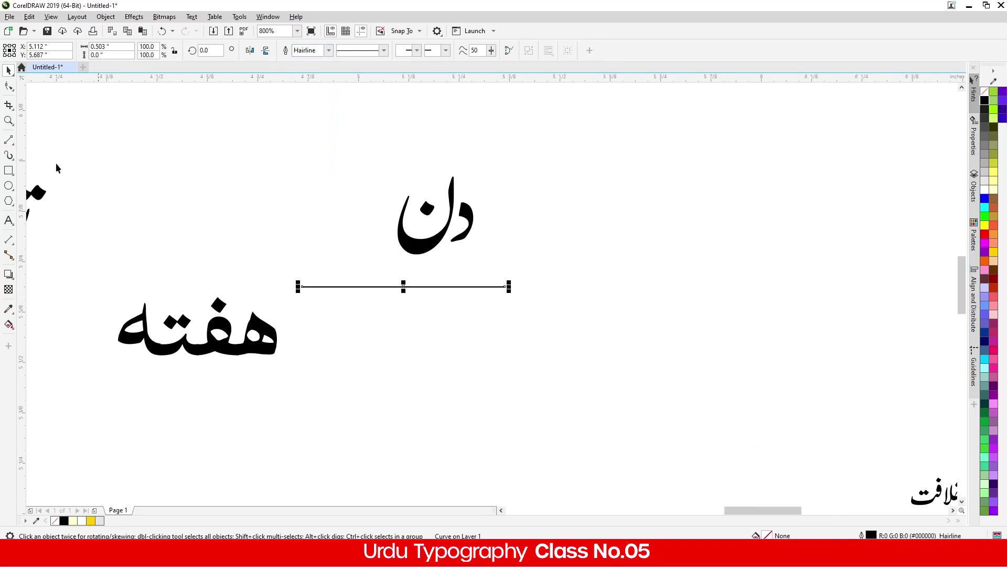
Step: Group the letters of هفته, place the word directly under the line, and group the letters of دن
{"action": "left_click", "coordinate": [215, 344]}
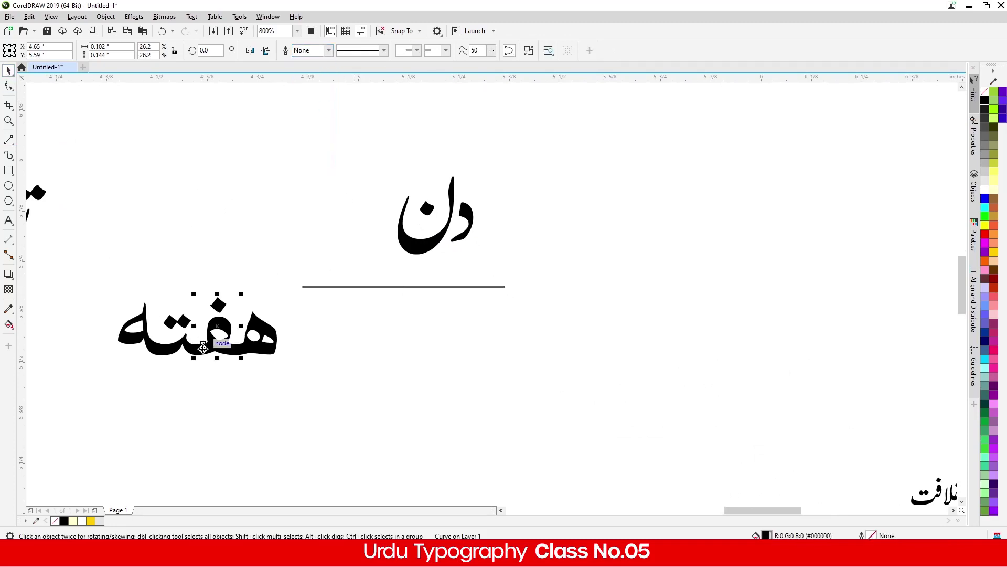
{"action": "left_click_drag", "start_coordinate": [73, 290], "coordinate": [307, 390]}
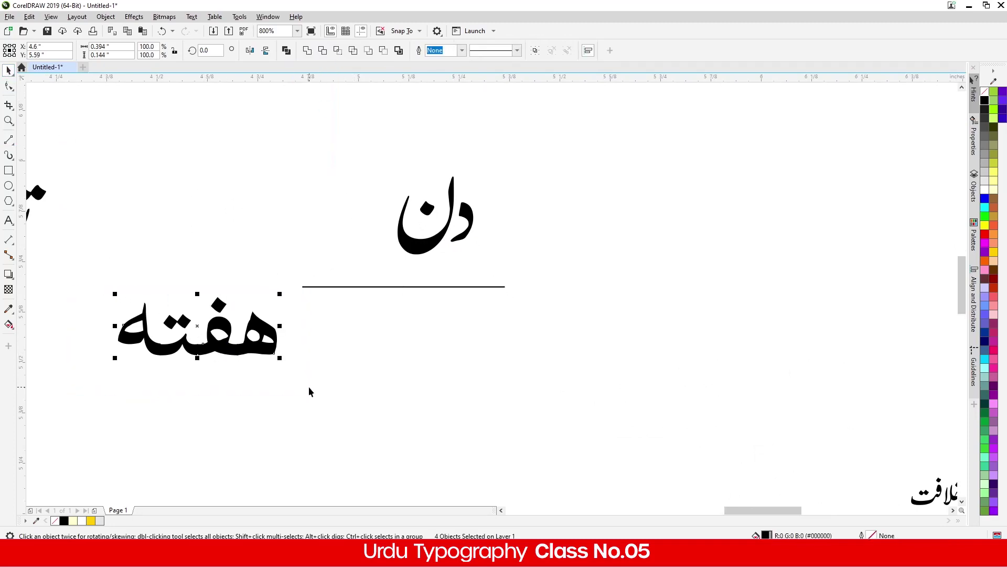
{"action": "key", "text": "ctrl+g"}
{"action": "left_click_drag", "start_coordinate": [157, 355], "coordinate": [359, 356]}
{"action": "left_click_drag", "start_coordinate": [509, 154], "coordinate": [322, 280]}
{"action": "key", "text": "ctrl+g"}
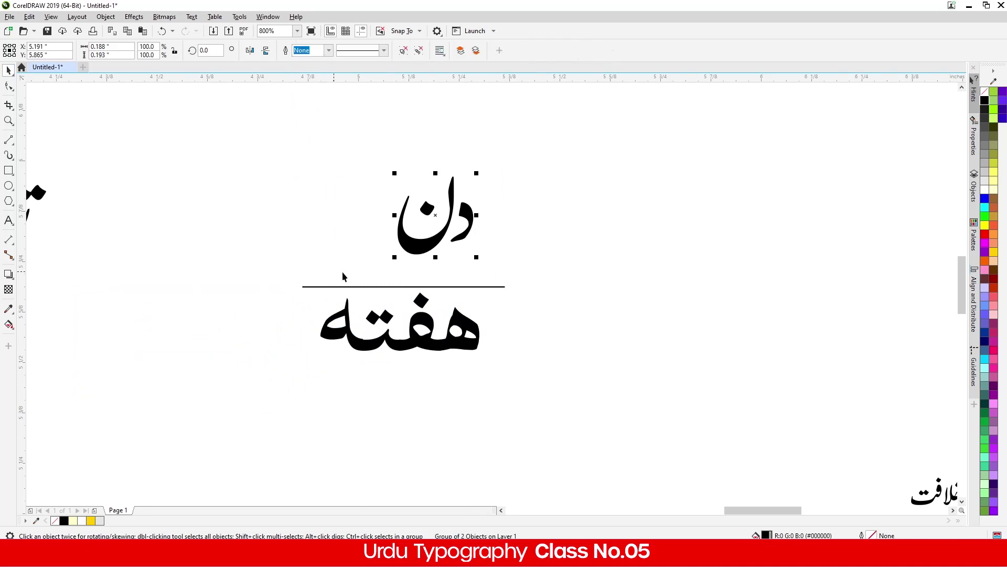
Step: Align the centres of دن, the line and هفته horizontally, then nudge دن down closer to the line
{"action": "left_click_drag", "start_coordinate": [212, 428], "coordinate": [213, 426]}
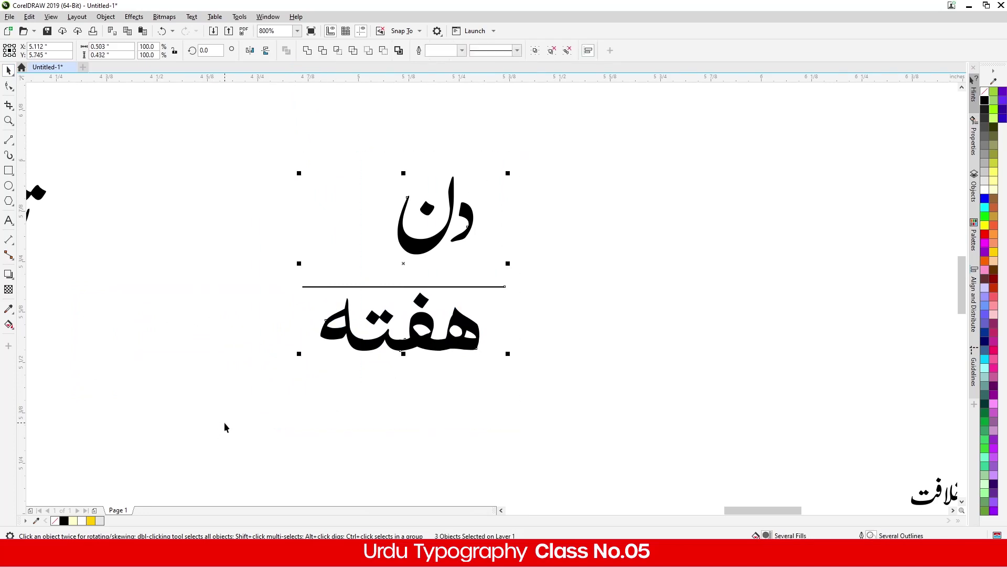
{"action": "key", "text": "c"}
{"action": "left_click", "coordinate": [201, 431]}
{"action": "left_click", "coordinate": [385, 250]}
{"action": "key", "text": "Down"}
{"action": "key", "text": "Down"}
{"action": "key", "text": "Down"}
{"action": "key", "text": "Down"}
Step: With Align and Distribute, try left alignment on دن, the line and هفته, and settle on aligning their right edges
{"action": "left_click_drag", "start_coordinate": [252, 169], "coordinate": [371, 248]}
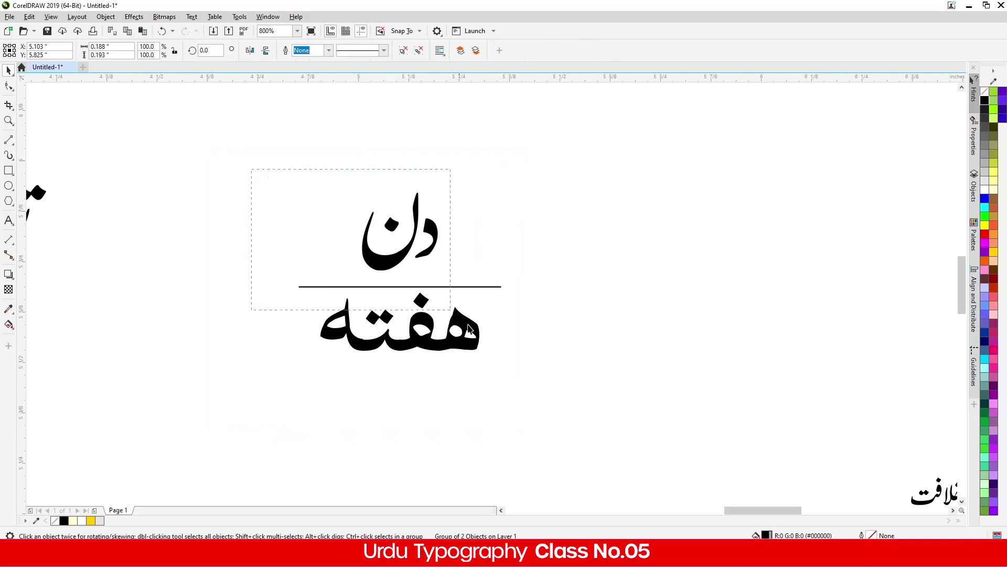
{"action": "left_click_drag", "start_coordinate": [615, 419], "coordinate": [512, 356]}
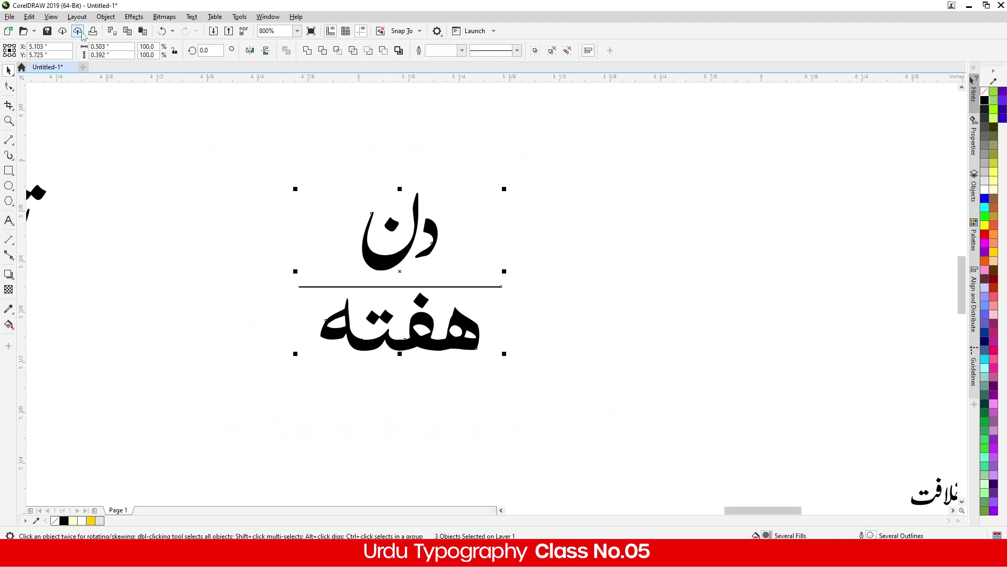
{"action": "left_click", "coordinate": [105, 18]}
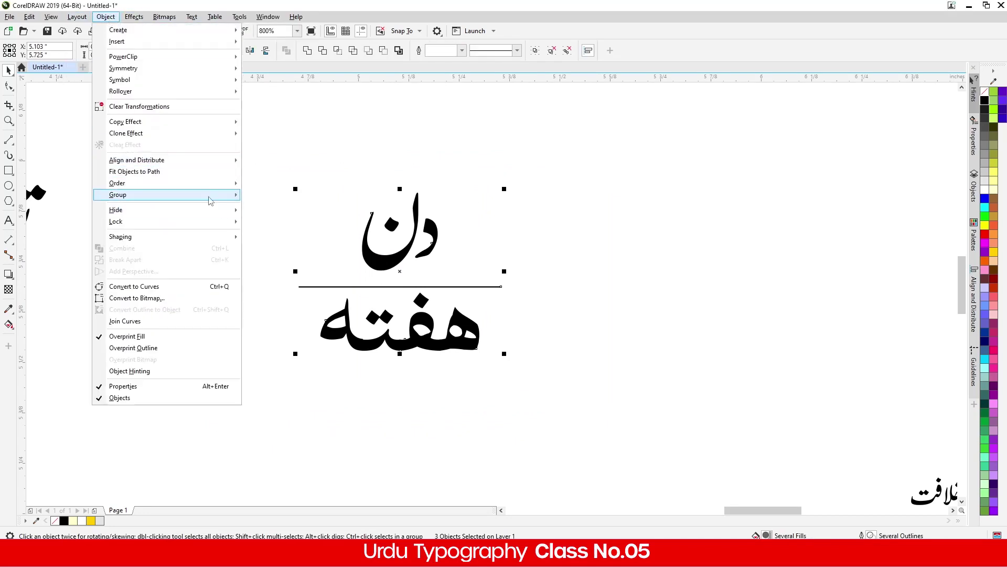
{"action": "mouse_move", "coordinate": [231, 160]}
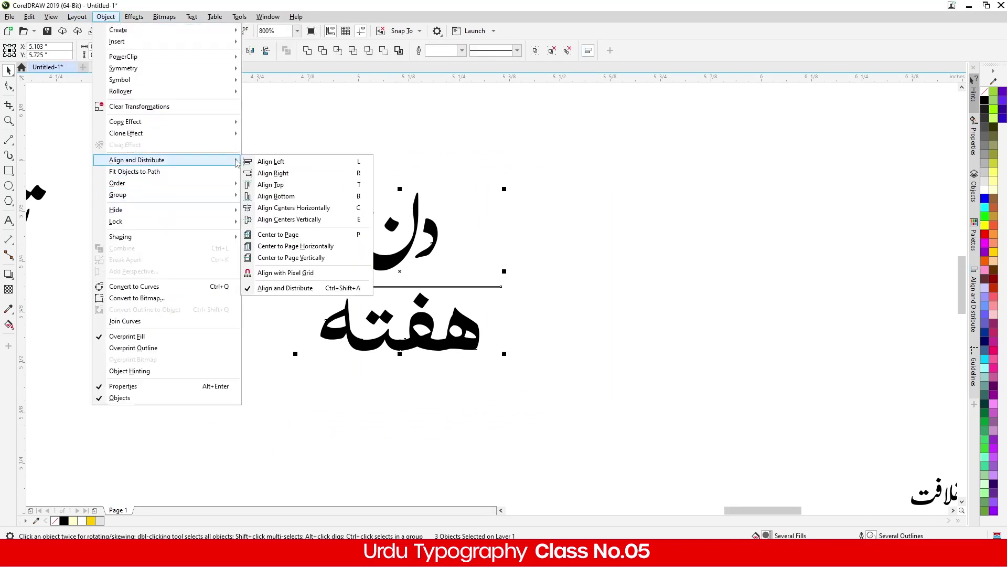
{"action": "left_click", "coordinate": [283, 288]}
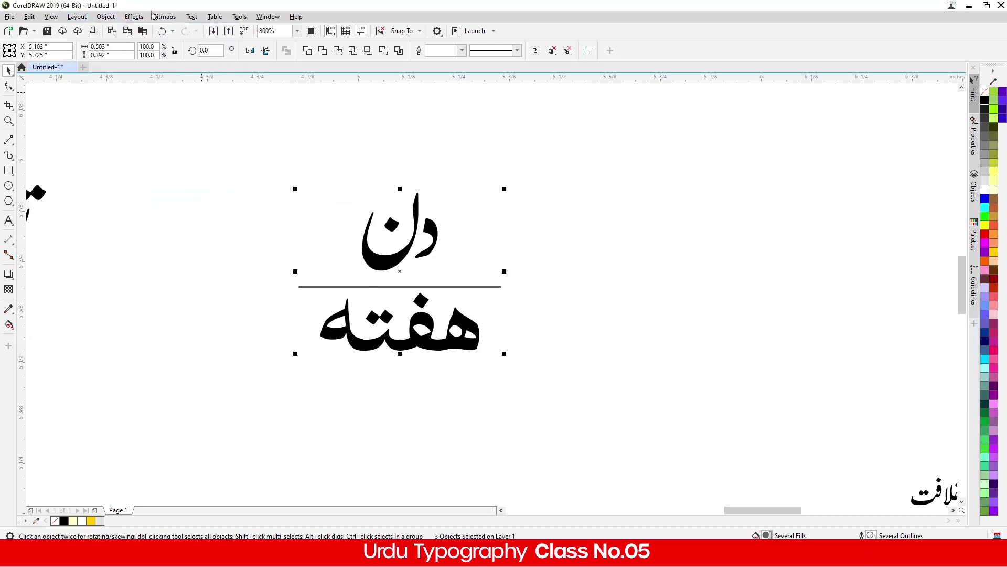
{"action": "left_click", "coordinate": [106, 16]}
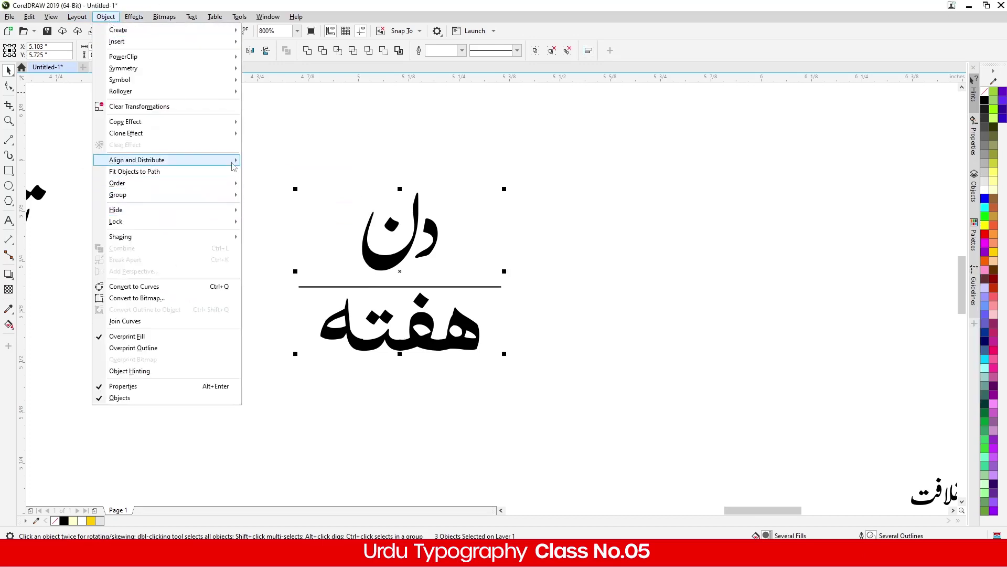
{"action": "mouse_move", "coordinate": [237, 162]}
{"action": "left_click", "coordinate": [285, 288]}
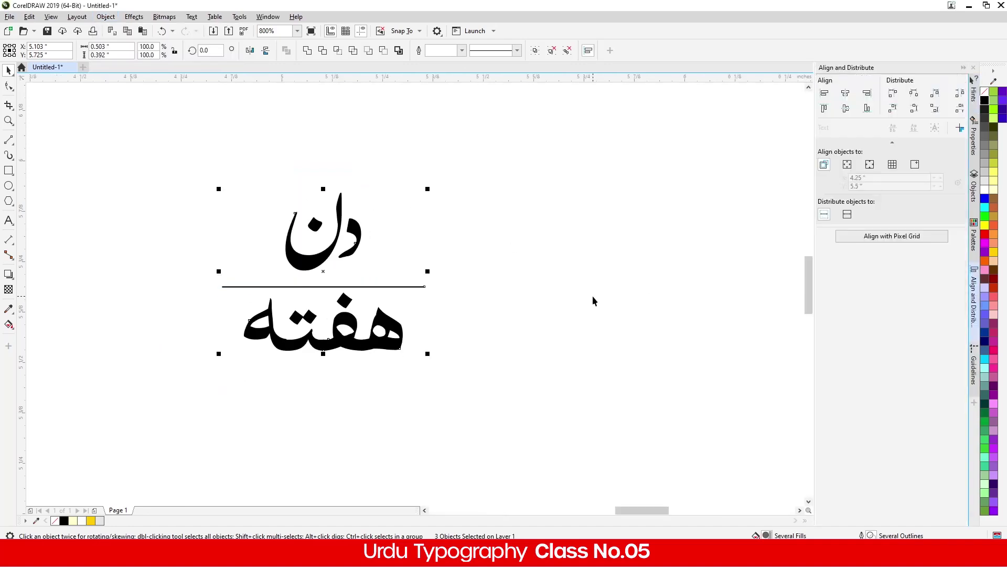
{"action": "key", "text": "l"}
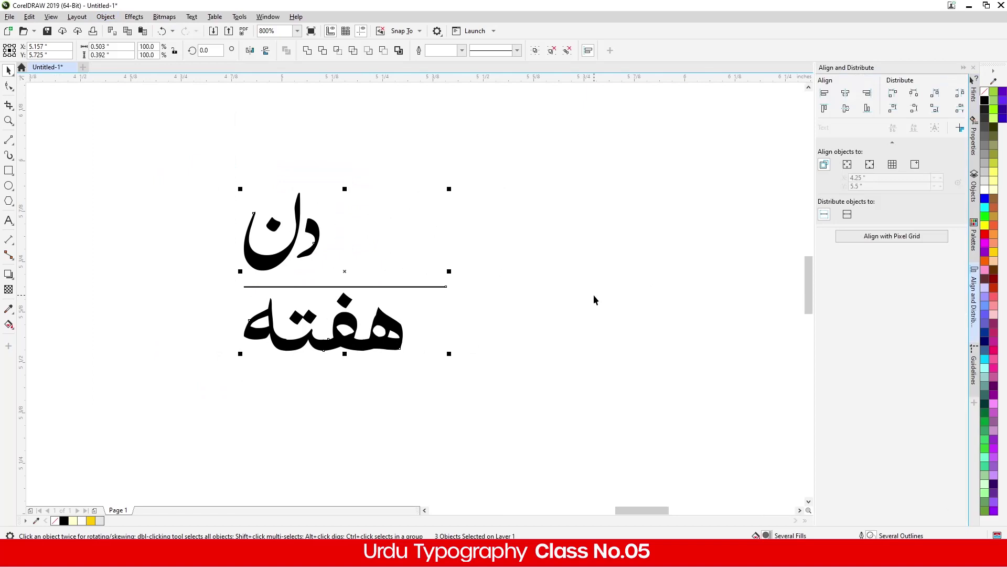
{"action": "key", "text": "r"}
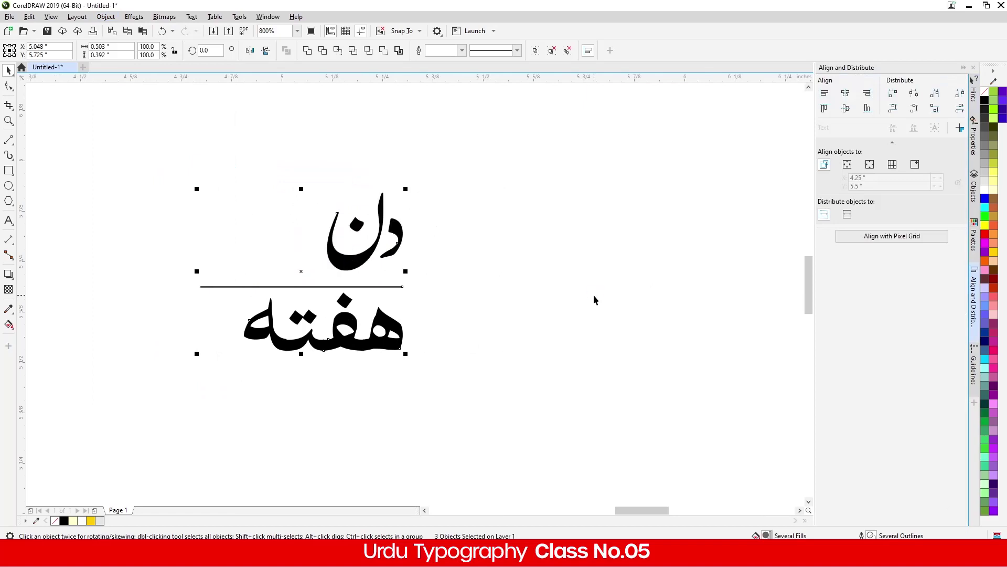
{"action": "left_click", "coordinate": [620, 297]}
Step: Shift دن and هفته slightly left so both words sit inset from the line's right end
{"action": "scroll", "coordinate": [621, 298], "scroll_direction": "down", "scroll_amount": 1}
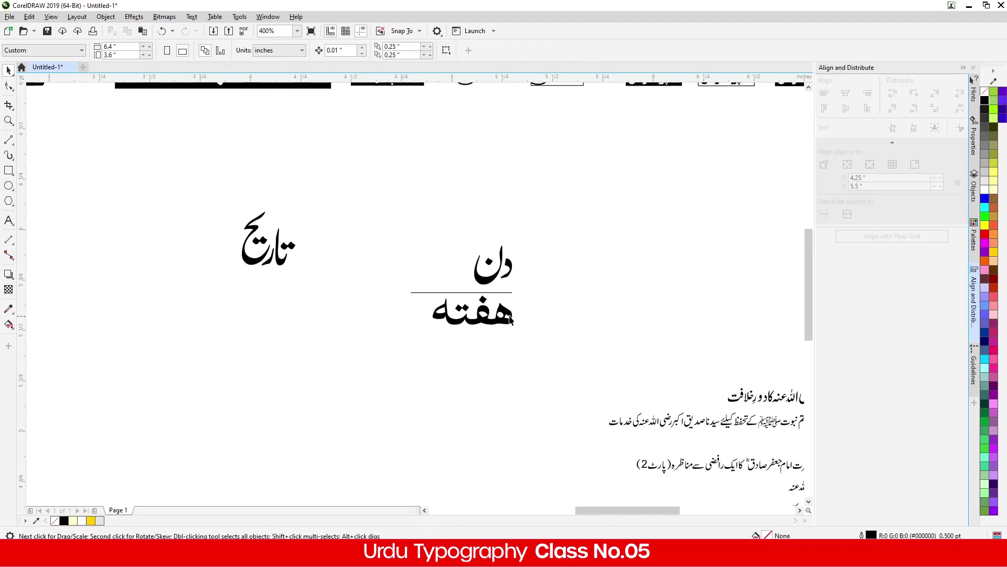
{"action": "scroll", "coordinate": [428, 306], "scroll_direction": "up", "scroll_amount": 2}
{"action": "left_click_drag", "start_coordinate": [451, 314], "coordinate": [486, 316]}
{"action": "scroll", "coordinate": [405, 300], "scroll_direction": "down", "scroll_amount": 2}
{"action": "left_click", "coordinate": [360, 360]}
Step: Scale the دن, line and هفته stack down to about 0.39 inch wide and move it up and to the right
{"action": "left_click_drag", "start_coordinate": [330, 234], "coordinate": [516, 367]}
{"action": "left_click_drag", "start_coordinate": [422, 325], "coordinate": [572, 242]}
{"action": "left_click", "coordinate": [296, 391]}
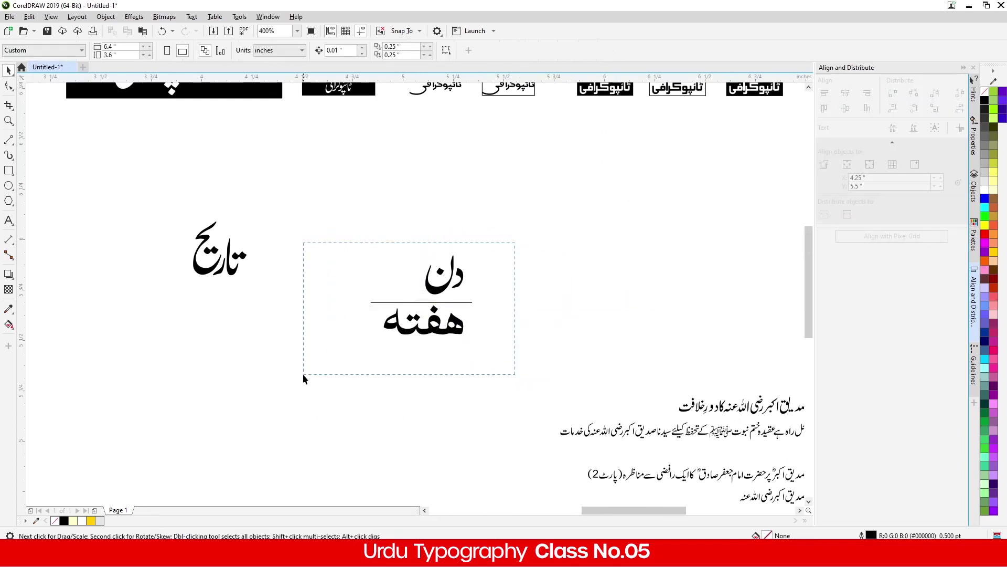
{"action": "left_click_drag", "start_coordinate": [303, 374], "coordinate": [303, 374]}
{"action": "left_click_drag", "start_coordinate": [477, 251], "coordinate": [470, 259]}
{"action": "left_click_drag", "start_coordinate": [441, 318], "coordinate": [501, 253]}
{"action": "left_click", "coordinate": [434, 294]}
Step: Duplicate the دن, line and هفته stack directly to its left, beside the word تاریخ
{"action": "left_click_drag", "start_coordinate": [412, 193], "coordinate": [544, 319]}
{"action": "left_click_drag", "start_coordinate": [487, 258], "coordinate": [372, 258]}
{"action": "right_click", "coordinate": [373, 258]}
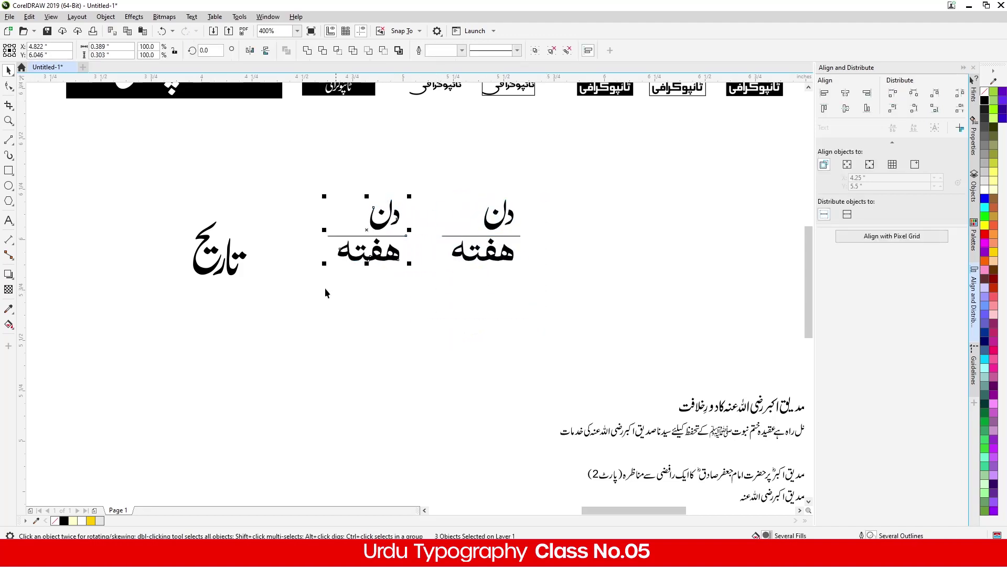
{"action": "left_click", "coordinate": [304, 226]}
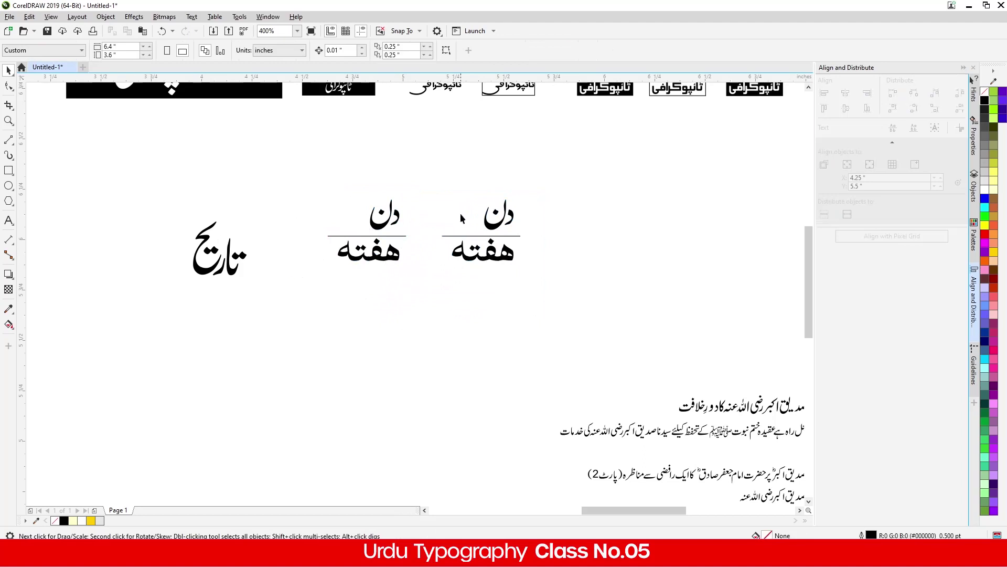
Step: Delete دن from the left copy, move تاریخ above that copy's line and group its pieces
{"action": "left_click", "coordinate": [386, 228]}
{"action": "key", "text": "Delete"}
{"action": "left_click_drag", "start_coordinate": [175, 201], "coordinate": [259, 306]}
{"action": "left_click_drag", "start_coordinate": [229, 269], "coordinate": [391, 214]}
{"action": "key", "text": "ctrl+g"}
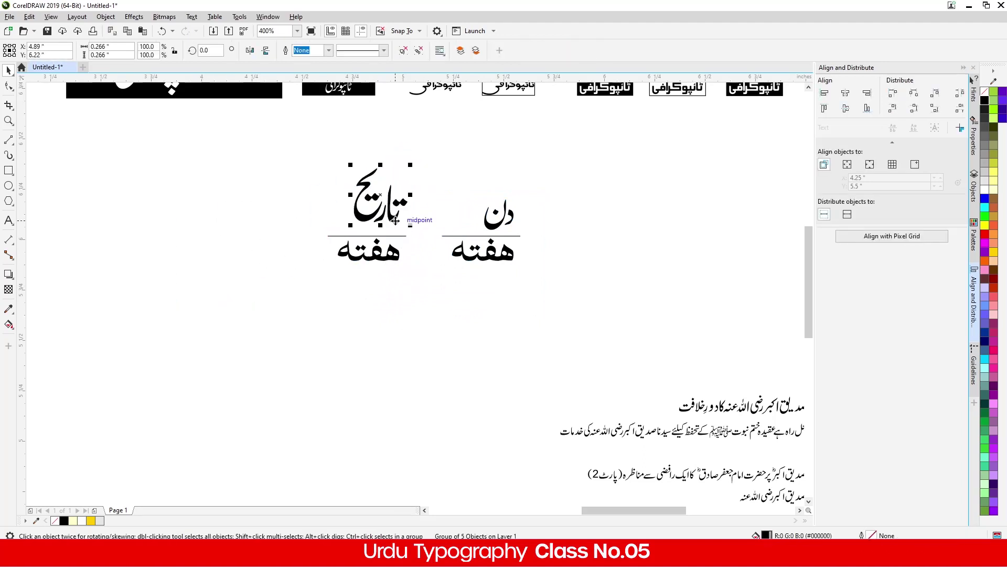
Step: Scale تاریخ down to about 0.15 inch and place it above the right part of its line
{"action": "scroll", "coordinate": [405, 199], "scroll_direction": "up", "scroll_amount": 2}
{"action": "left_click_drag", "start_coordinate": [416, 292], "coordinate": [370, 246]}
{"action": "left_click_drag", "start_coordinate": [277, 237], "coordinate": [307, 307]}
{"action": "scroll", "coordinate": [313, 335], "scroll_direction": "down", "scroll_amount": 2}
Step: Scale دن down to about 0.1 inch and place it just above the right part of its line
{"action": "scroll", "coordinate": [411, 319], "scroll_direction": "up", "scroll_amount": 1}
{"action": "scroll", "coordinate": [446, 323], "scroll_direction": "up", "scroll_amount": 1}
{"action": "left_click", "coordinate": [438, 342]}
{"action": "left_click_drag", "start_coordinate": [514, 235], "coordinate": [494, 257]}
{"action": "left_click_drag", "start_coordinate": [439, 331], "coordinate": [454, 360]}
Step: Shift تاریخ slightly left and distribute the vertical spacing evenly between it, its line and هفته
{"action": "scroll", "coordinate": [463, 359], "scroll_direction": "down", "scroll_amount": 1}
{"action": "scroll", "coordinate": [439, 396], "scroll_direction": "up", "scroll_amount": 1}
{"action": "scroll", "coordinate": [578, 336], "scroll_direction": "down", "scroll_amount": 1}
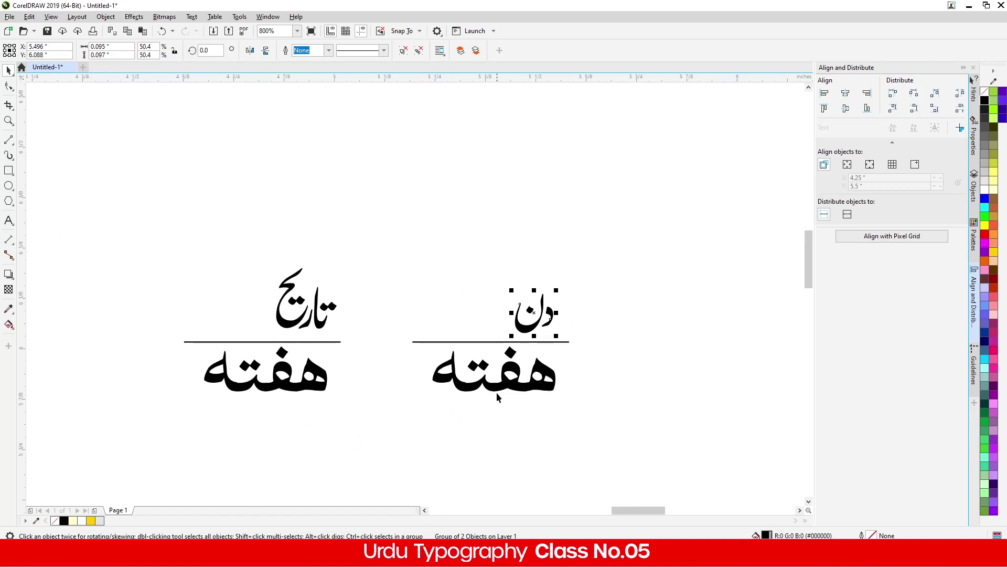
{"action": "scroll", "coordinate": [277, 429], "scroll_direction": "up", "scroll_amount": 1}
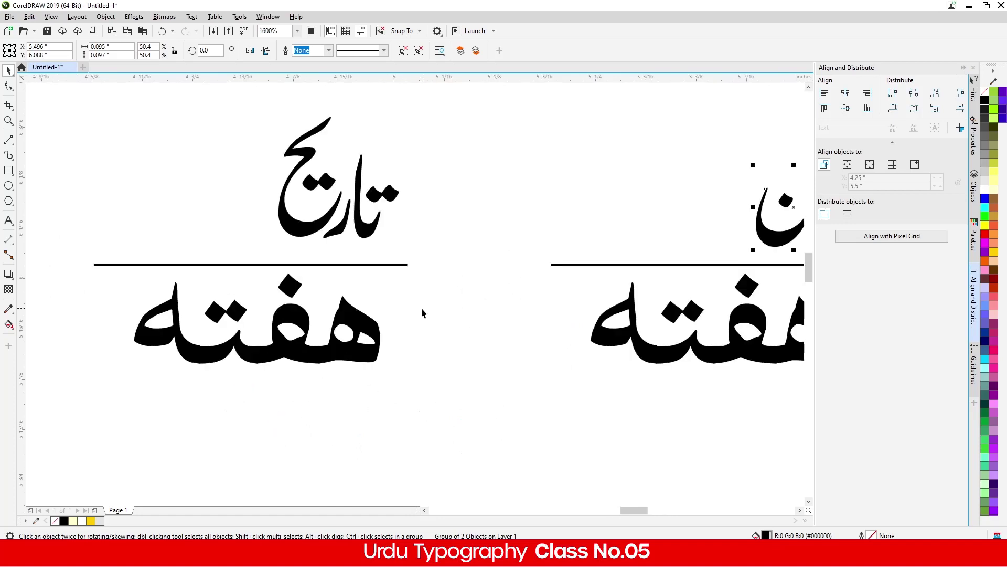
{"action": "scroll", "coordinate": [421, 340], "scroll_direction": "down", "scroll_amount": 1}
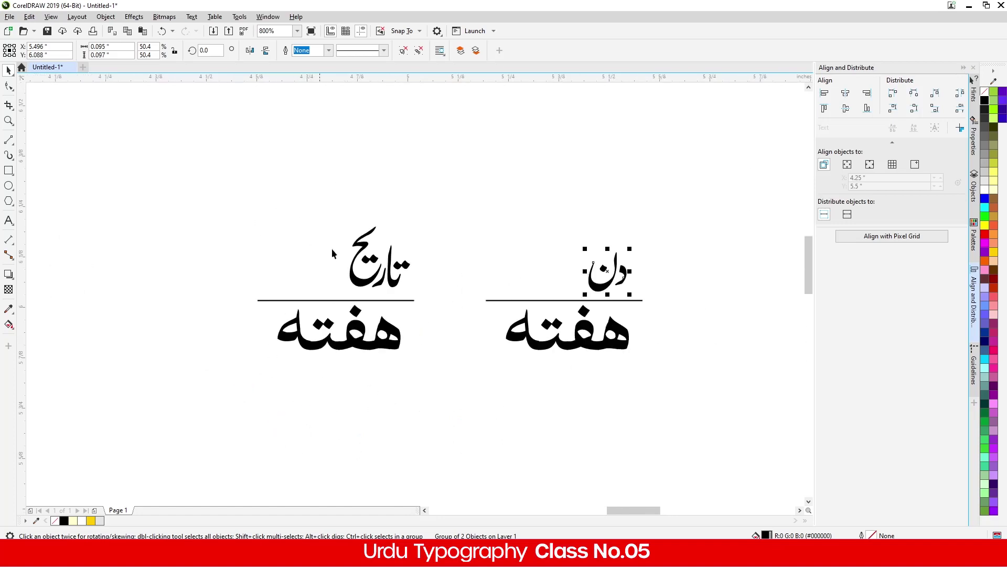
{"action": "left_click", "coordinate": [365, 283]}
{"action": "left_click_drag", "start_coordinate": [390, 273], "coordinate": [376, 277]}
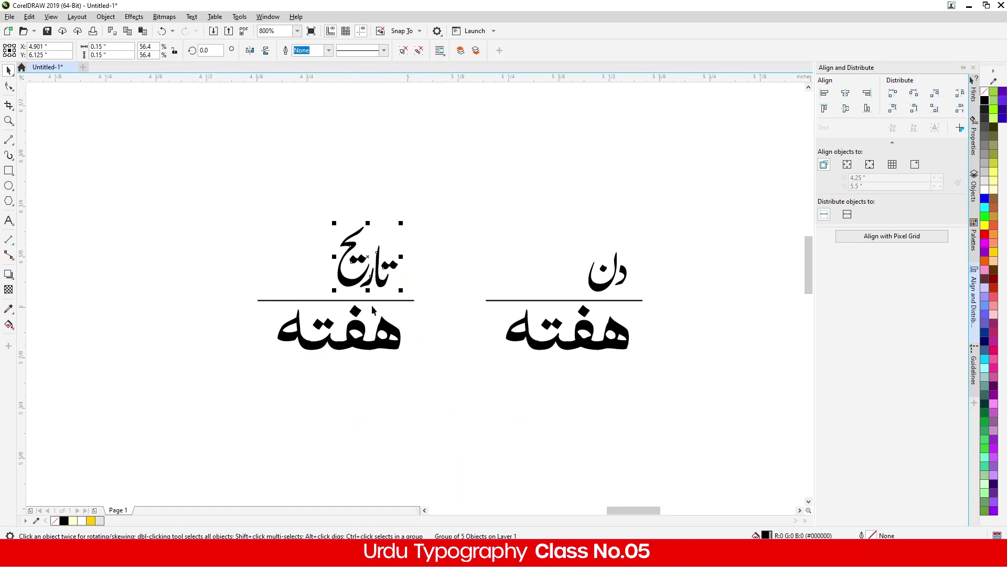
{"action": "left_click_drag", "start_coordinate": [307, 281], "coordinate": [485, 405]}
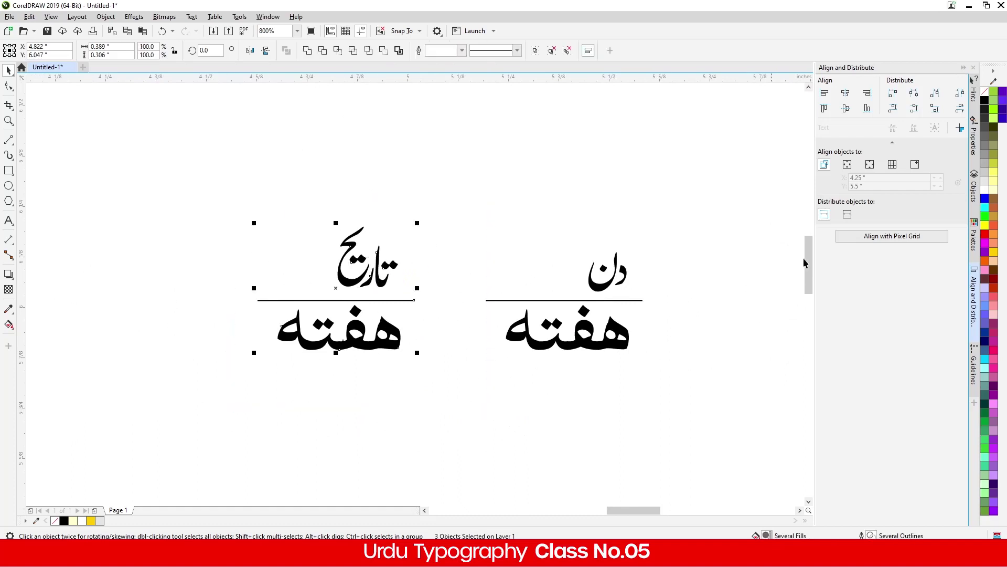
{"action": "left_click", "coordinate": [958, 110]}
Step: Move هفته under دن slightly left and down, and distribute the vertical spacing of that stack evenly
{"action": "left_click_drag", "start_coordinate": [565, 341], "coordinate": [557, 348]}
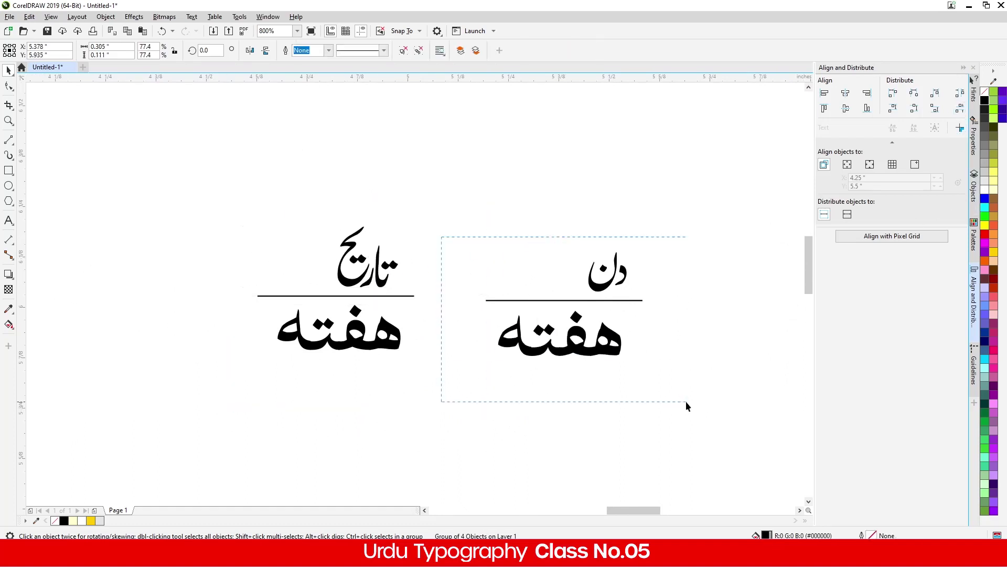
{"action": "left_click_drag", "start_coordinate": [688, 405], "coordinate": [688, 406]}
{"action": "left_click", "coordinate": [959, 109]}
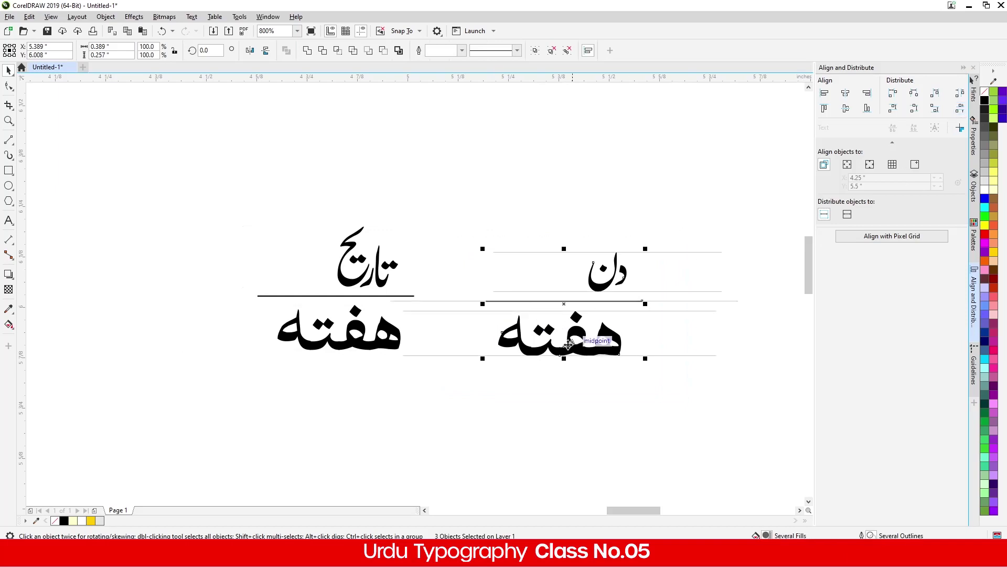
{"action": "left_click", "coordinate": [516, 453]}
Step: Delete the word هفته below the line in the تاریخ stack
{"action": "scroll", "coordinate": [350, 294], "scroll_direction": "up", "scroll_amount": 1}
{"action": "left_click_drag", "start_coordinate": [350, 388], "coordinate": [344, 396]}
{"action": "key", "text": "Delete"}
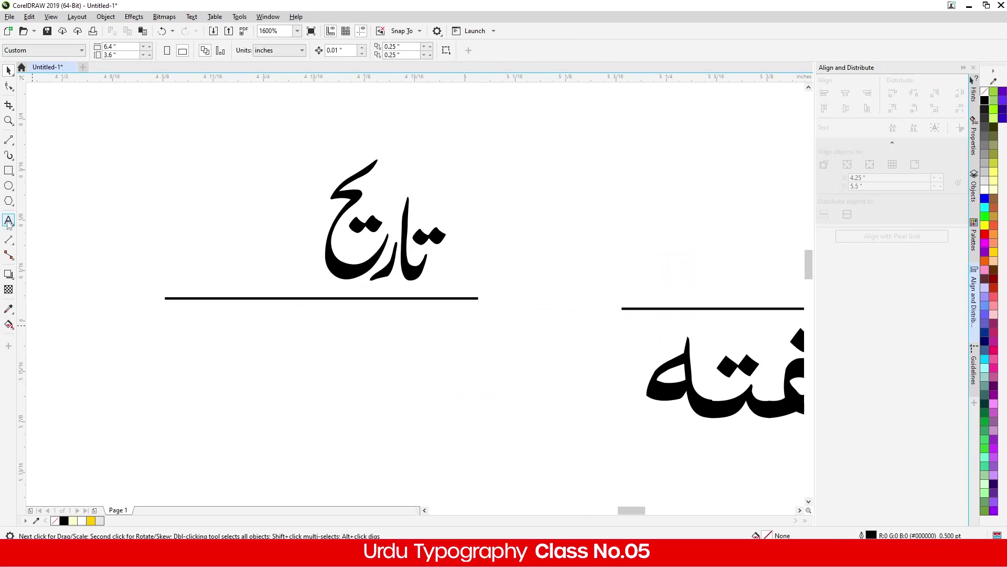
Step: Add the date 02-25-2022 as artistic text in Arial at 24 pt near the تاریخ line
{"action": "left_click", "coordinate": [9, 219]}
{"action": "left_click", "coordinate": [214, 362]}
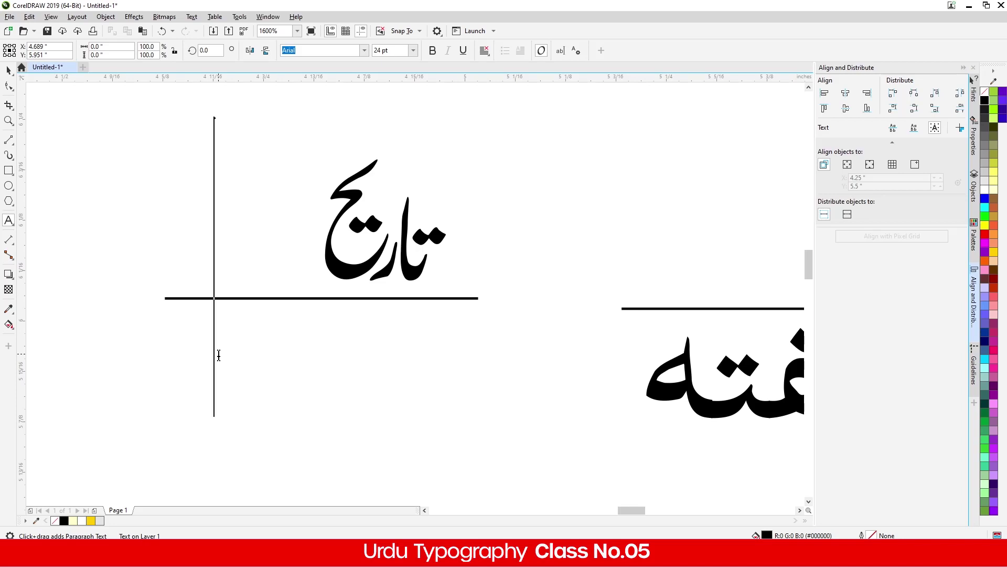
{"action": "type", "text": "۰"}
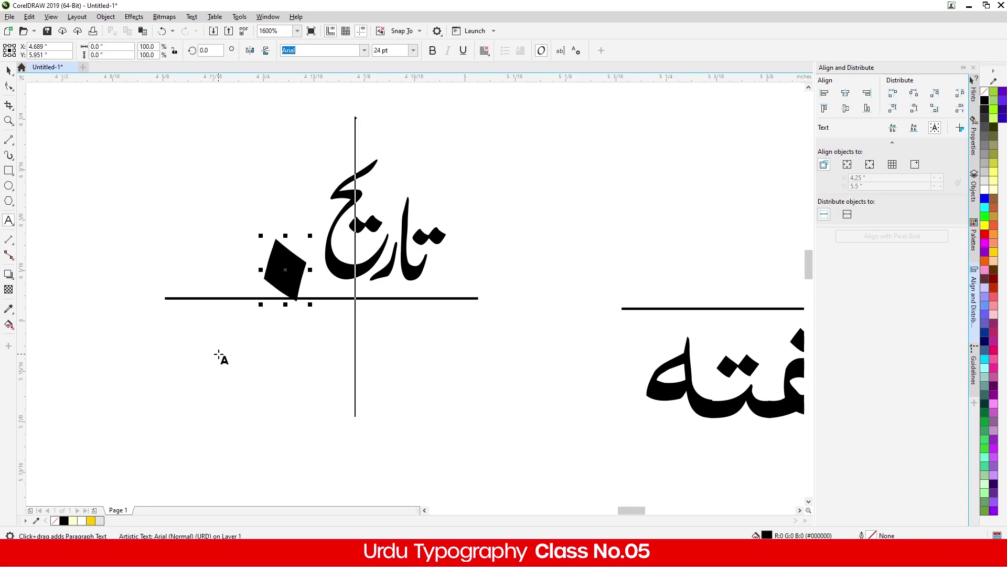
{"action": "key", "text": "BackSpace"}
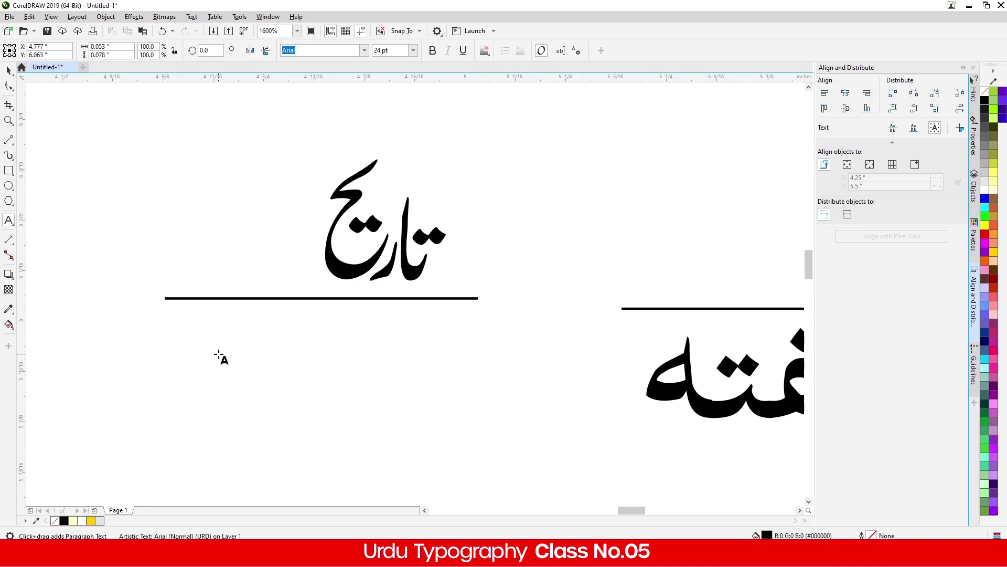
{"action": "type", "text": "0"}
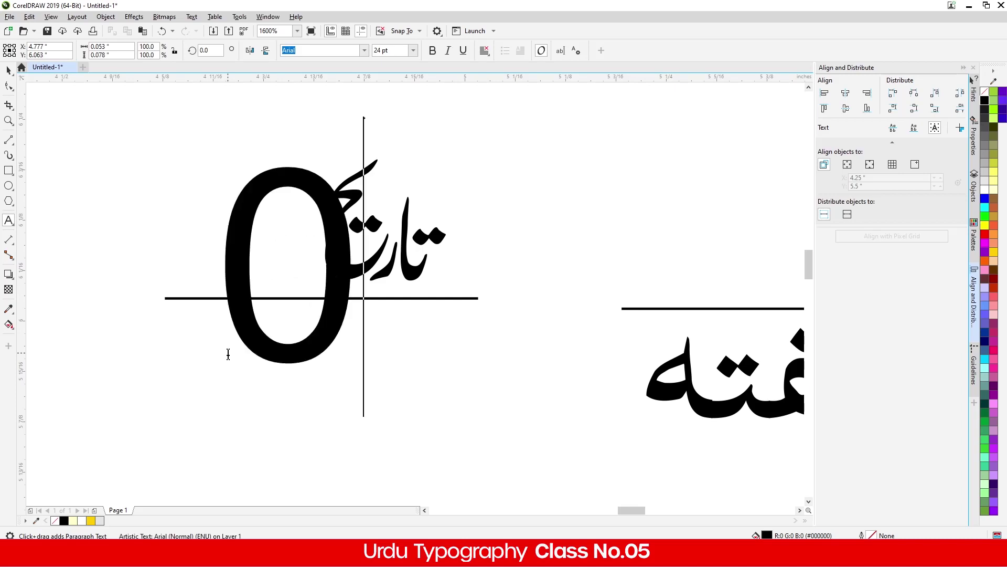
{"action": "type", "text": "2"}
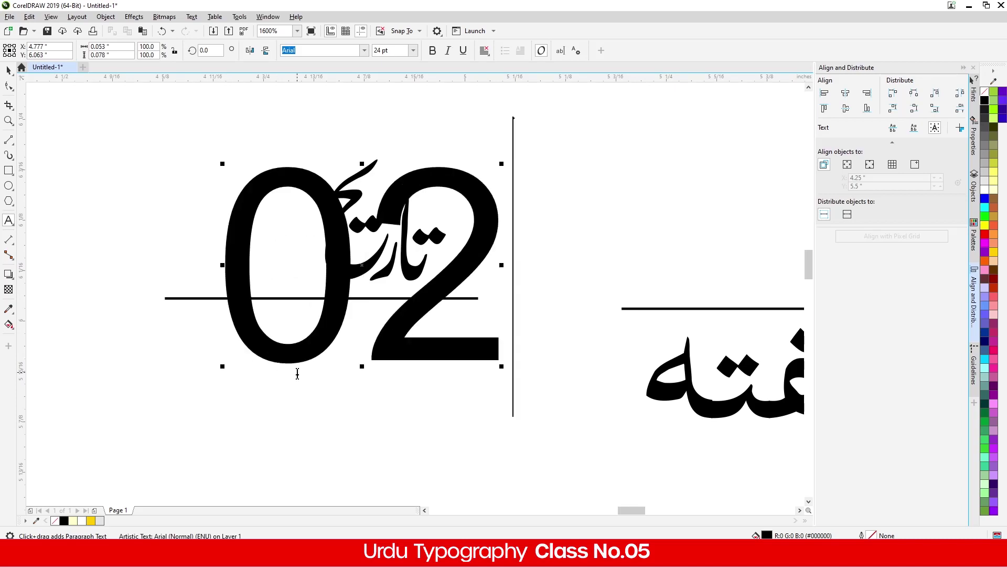
{"action": "type", "text": "-"}
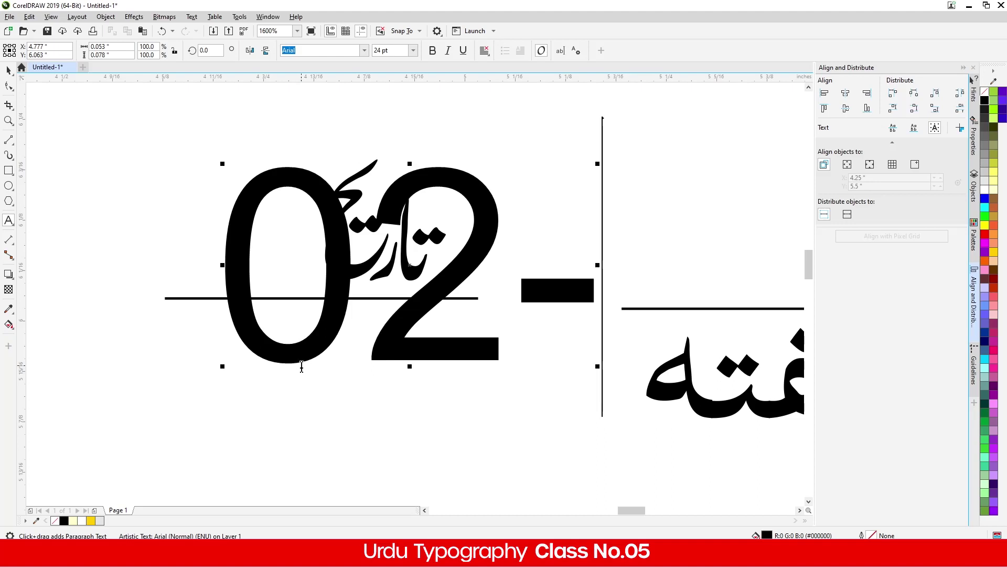
{"action": "type", "text": "2"}
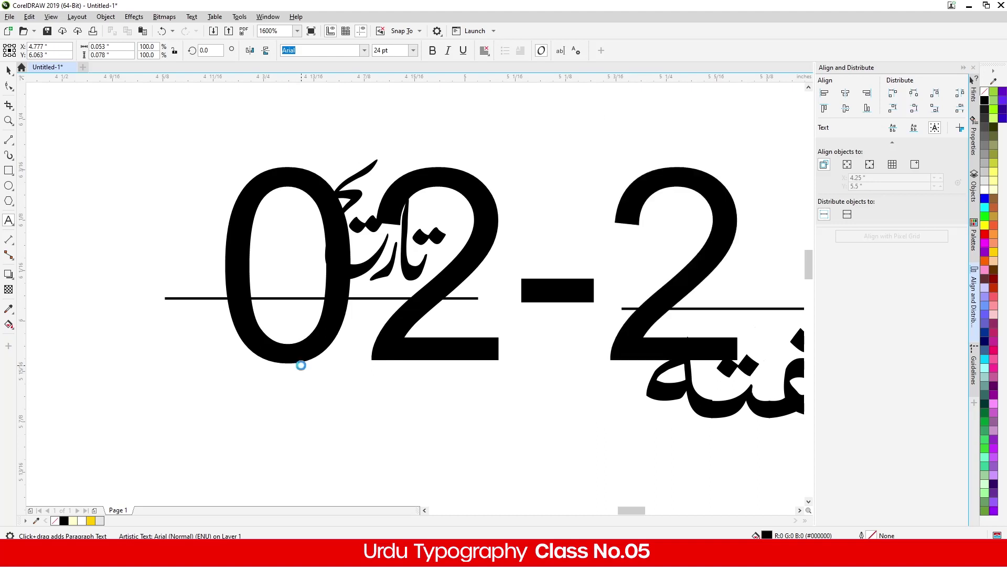
{"action": "type", "text": "5-2"}
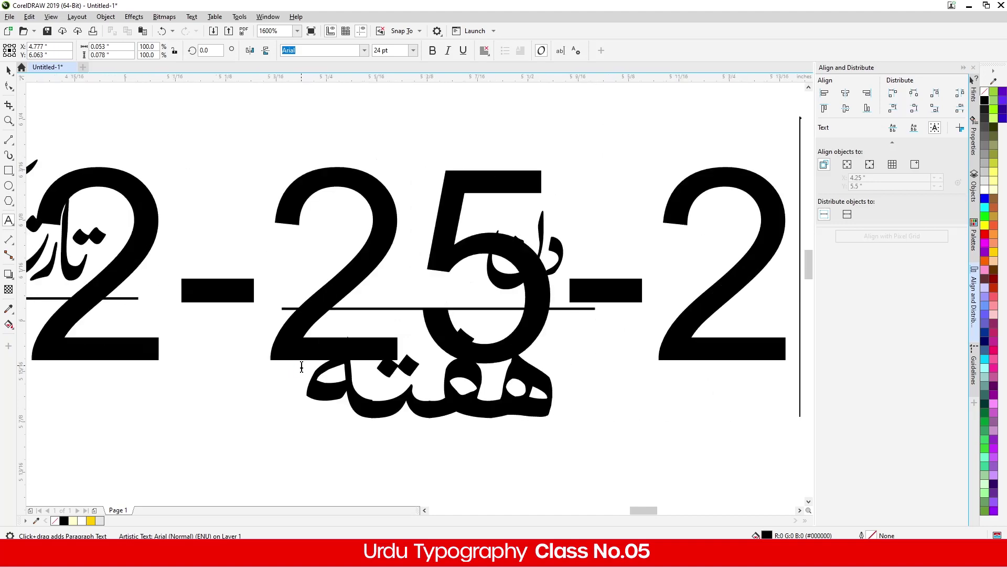
{"action": "type", "text": "020"}
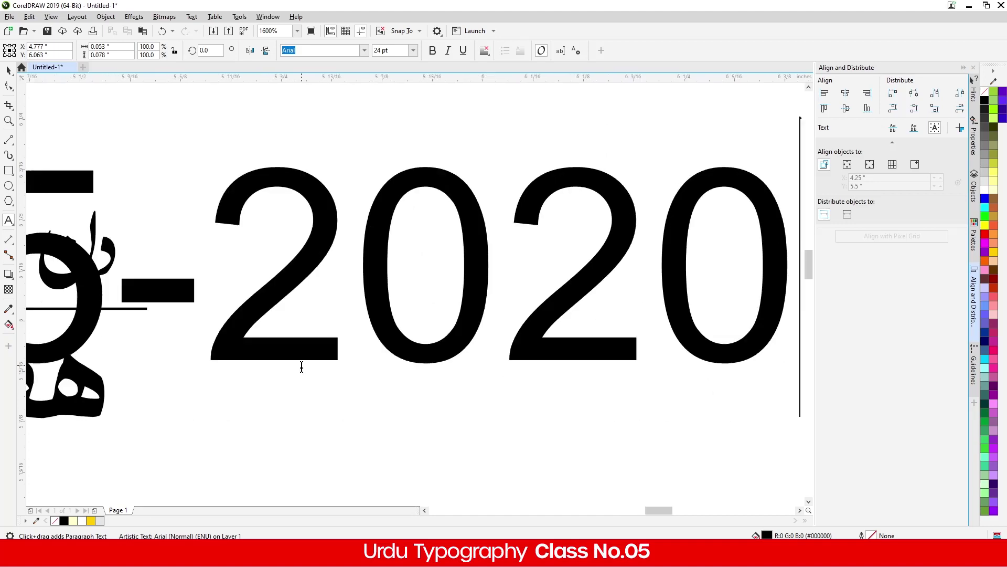
{"action": "key", "text": "BackSpace"}
{"action": "type", "text": "2"}
Step: Scale the date text down to about 4.15 pt and place it just below the line under تاریخ
{"action": "scroll", "coordinate": [149, 376], "scroll_direction": "down", "scroll_amount": 1}
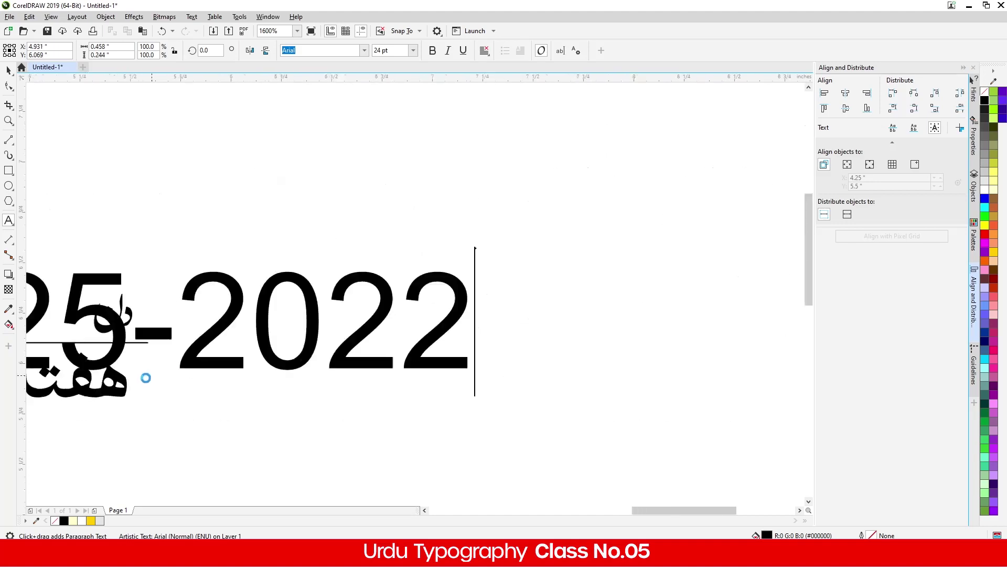
{"action": "scroll", "coordinate": [146, 378], "scroll_direction": "down", "scroll_amount": 3}
{"action": "left_click", "coordinate": [8, 71]}
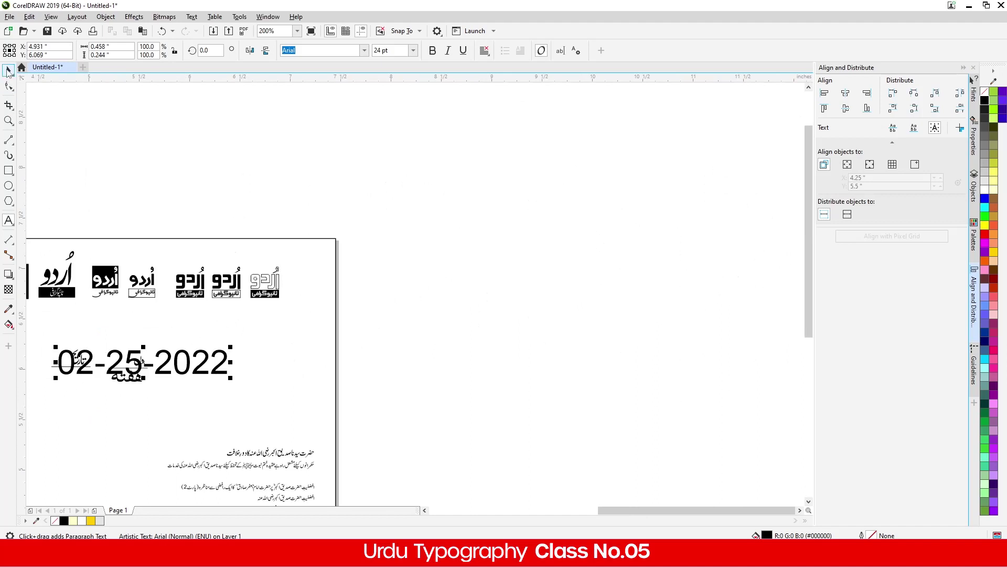
{"action": "scroll", "coordinate": [316, 292], "scroll_direction": "down", "scroll_amount": 1}
{"action": "scroll", "coordinate": [200, 338], "scroll_direction": "up", "scroll_amount": 2}
{"action": "left_click_drag", "start_coordinate": [514, 295], "coordinate": [216, 300]}
{"action": "scroll", "coordinate": [217, 301], "scroll_direction": "up", "scroll_amount": 2}
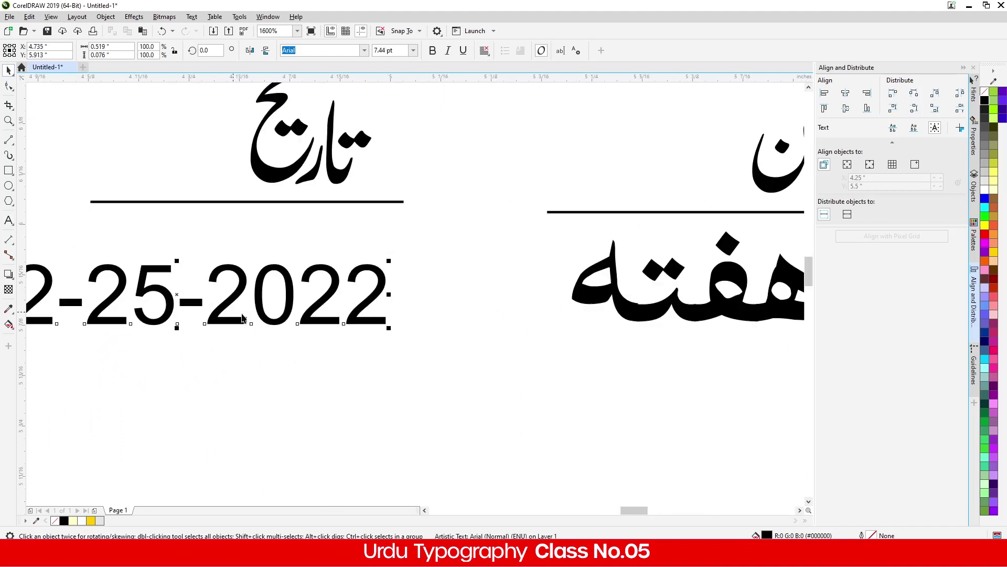
{"action": "left_click_drag", "start_coordinate": [390, 329], "coordinate": [351, 310]}
{"action": "left_click_drag", "start_coordinate": [213, 313], "coordinate": [306, 253]}
{"action": "left_click_drag", "start_coordinate": [219, 308], "coordinate": [362, 274]}
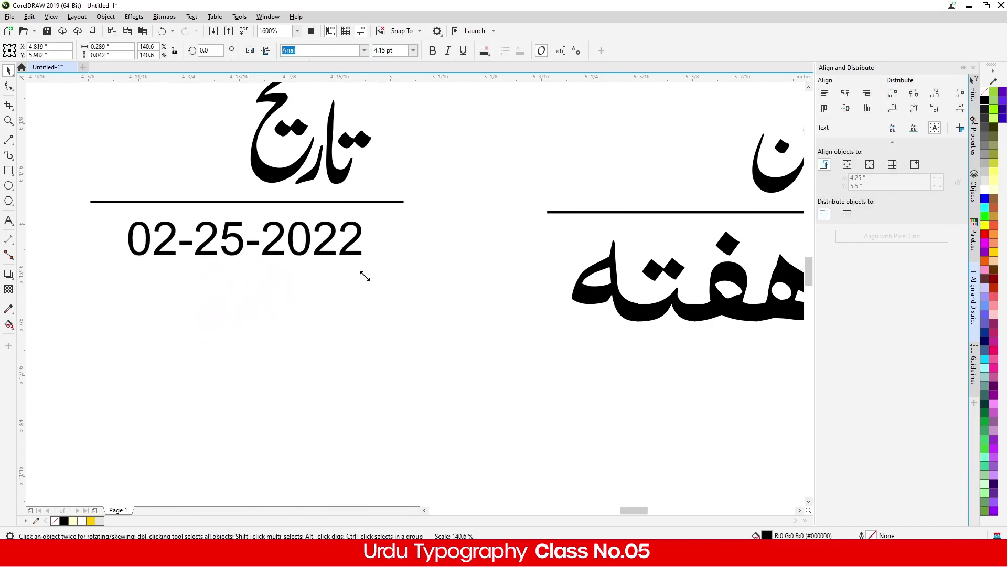
Step: Distribute the vertical spacing of تاریخ, its line and the date 02-25-2022 evenly
{"action": "scroll", "coordinate": [308, 297], "scroll_direction": "down", "scroll_amount": 1}
{"action": "left_click_drag", "start_coordinate": [155, 177], "coordinate": [396, 318]}
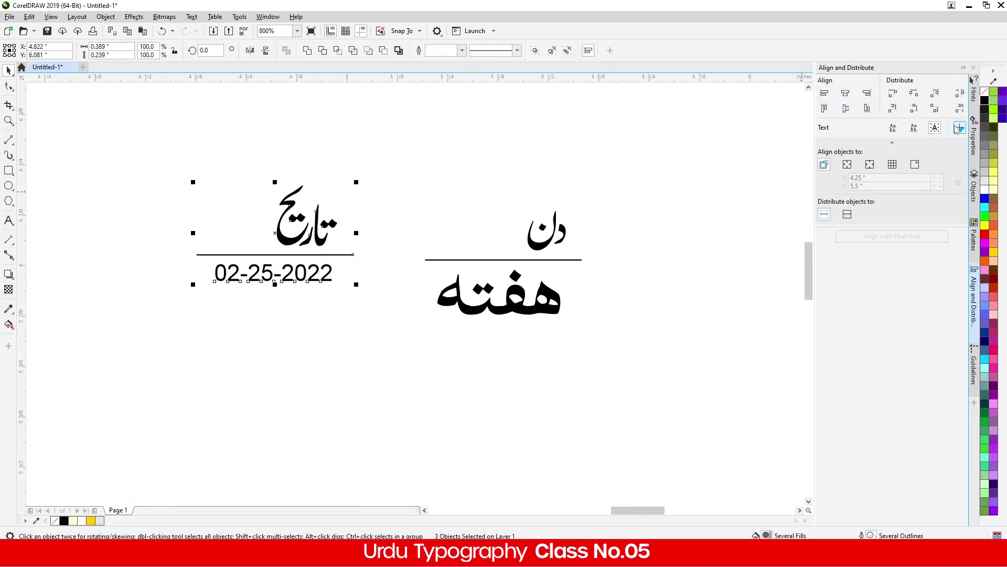
{"action": "left_click", "coordinate": [960, 108]}
{"action": "left_click", "coordinate": [272, 369]}
{"action": "scroll", "coordinate": [279, 229], "scroll_direction": "up", "scroll_amount": 1}
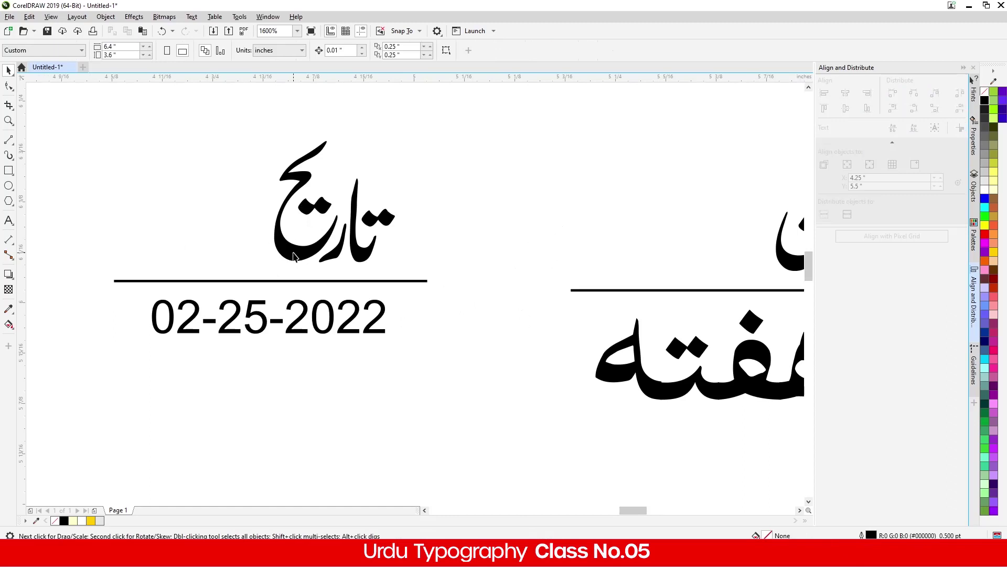
Step: Scale the word تاریخ down to about 0.097 inch wide and place it just above its line
{"action": "left_click", "coordinate": [291, 252]}
{"action": "left_click_drag", "start_coordinate": [397, 140], "coordinate": [370, 186]}
{"action": "left_click_drag", "start_coordinate": [281, 247], "coordinate": [305, 253]}
{"action": "scroll", "coordinate": [304, 275], "scroll_direction": "down", "scroll_amount": 1}
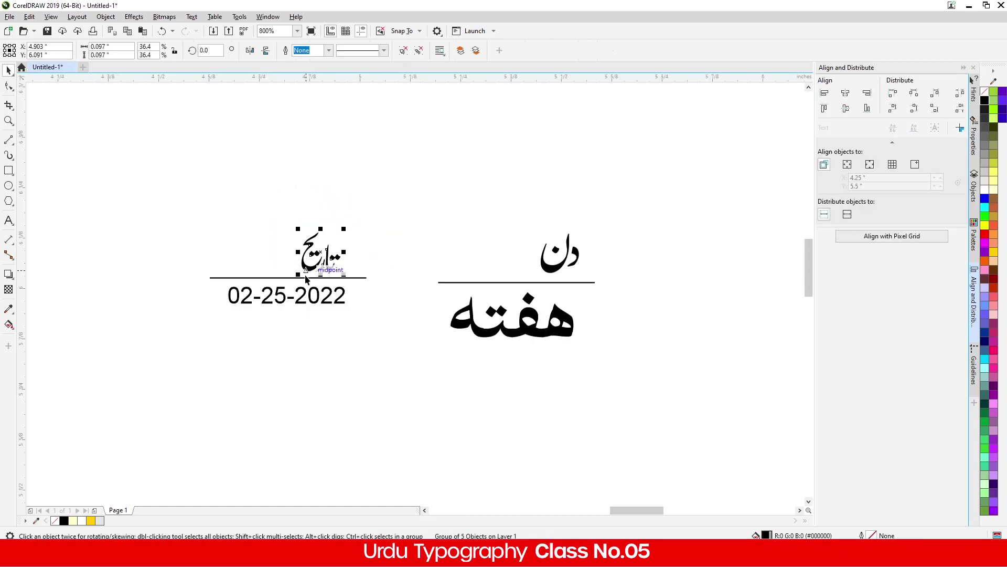
{"action": "scroll", "coordinate": [328, 314], "scroll_direction": "down", "scroll_amount": 1}
{"action": "scroll", "coordinate": [308, 299], "scroll_direction": "up", "scroll_amount": 2}
{"action": "scroll", "coordinate": [339, 313], "scroll_direction": "down", "scroll_amount": 2}
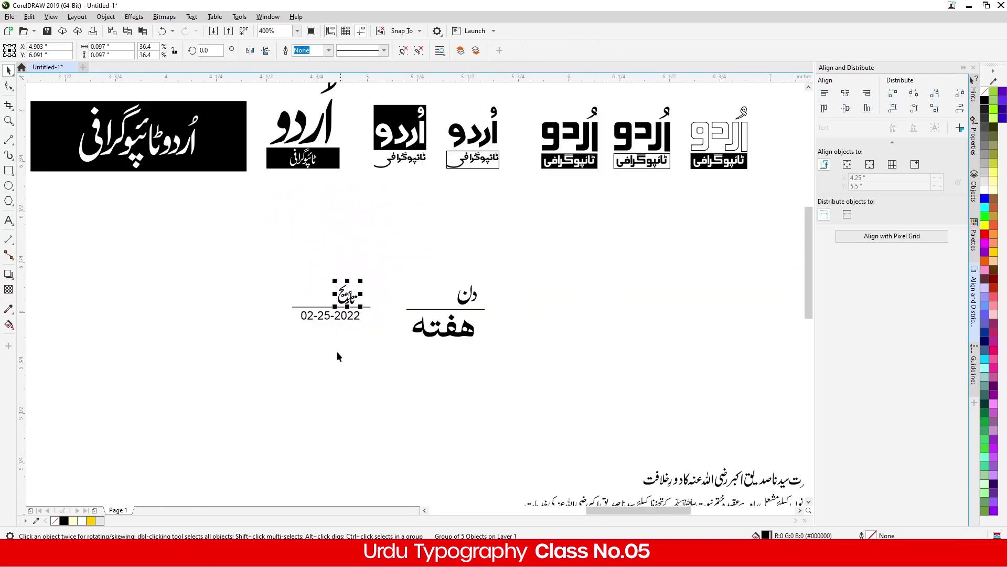
Step: Center تاریخ, its line and the date 02-25-2022 horizontally on each other
{"action": "left_click", "coordinate": [335, 363]}
{"action": "scroll", "coordinate": [446, 306], "scroll_direction": "up", "scroll_amount": 1}
{"action": "left_click", "coordinate": [479, 359]}
{"action": "left_click_drag", "start_coordinate": [373, 375], "coordinate": [394, 369]}
{"action": "left_click_drag", "start_coordinate": [343, 417], "coordinate": [149, 289]}
{"action": "scroll", "coordinate": [186, 260], "scroll_direction": "up", "scroll_amount": 2}
{"action": "scroll", "coordinate": [348, 350], "scroll_direction": "down", "scroll_amount": 3}
{"action": "left_click_drag", "start_coordinate": [412, 320], "coordinate": [173, 463]}
{"action": "key", "text": "c"}
{"action": "left_click", "coordinate": [300, 407]}
Step: Move the تاریخ stack left and place the دن over هفته stack right beside it, below the black-box lockup
{"action": "left_click_drag", "start_coordinate": [277, 331], "coordinate": [408, 403]}
{"action": "left_click_drag", "start_coordinate": [370, 375], "coordinate": [200, 356]}
{"action": "left_click", "coordinate": [278, 296]}
{"action": "scroll", "coordinate": [339, 223], "scroll_direction": "down", "scroll_amount": 1}
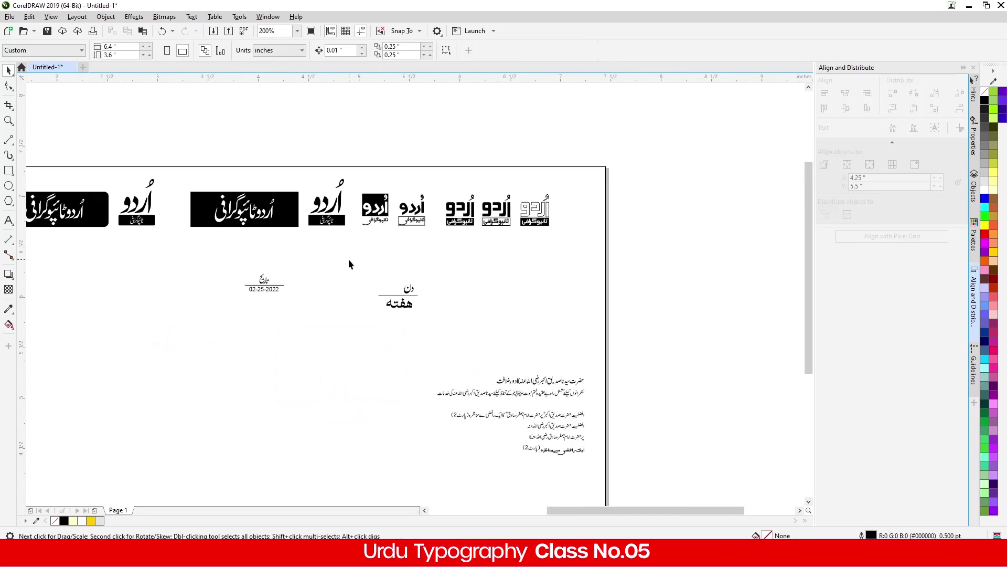
{"action": "left_click_drag", "start_coordinate": [366, 267], "coordinate": [326, 288]}
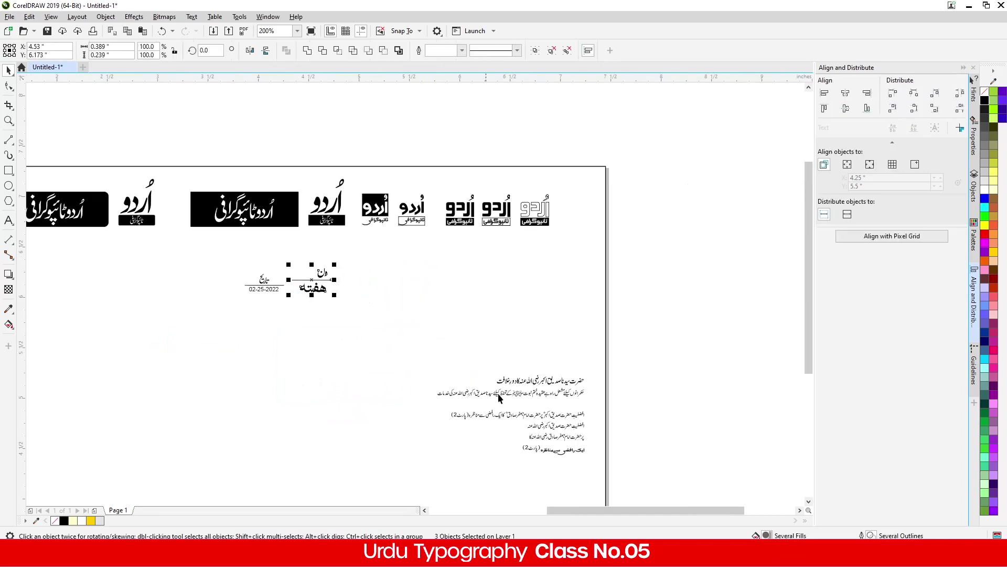
Step: Nudge the top heading of the Urdu text block up 0.05 inch, away from the line below
{"action": "scroll", "coordinate": [499, 397], "scroll_direction": "up", "scroll_amount": 1}
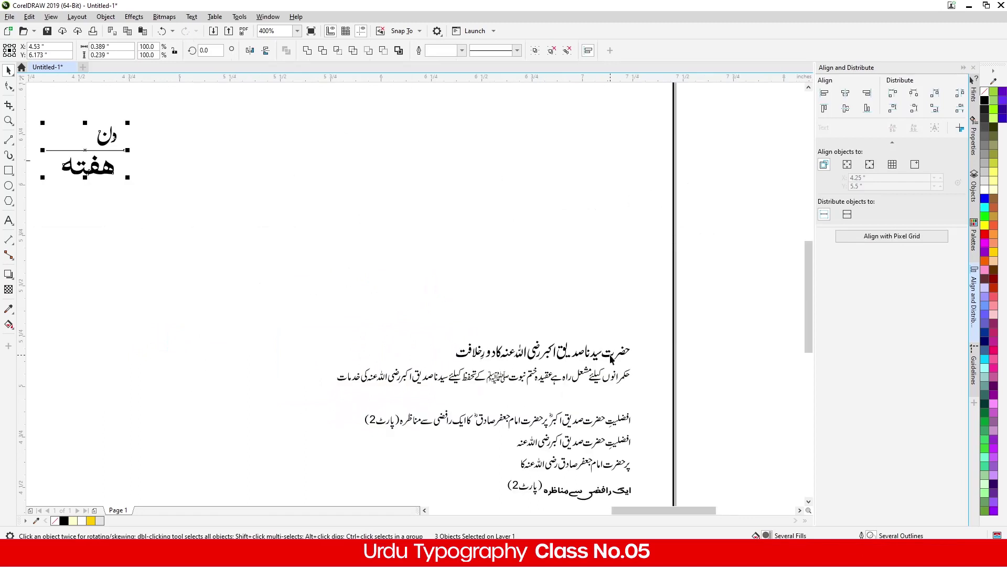
{"action": "scroll", "coordinate": [611, 359], "scroll_direction": "up", "scroll_amount": 1}
{"action": "left_click_drag", "start_coordinate": [339, 377], "coordinate": [281, 373]}
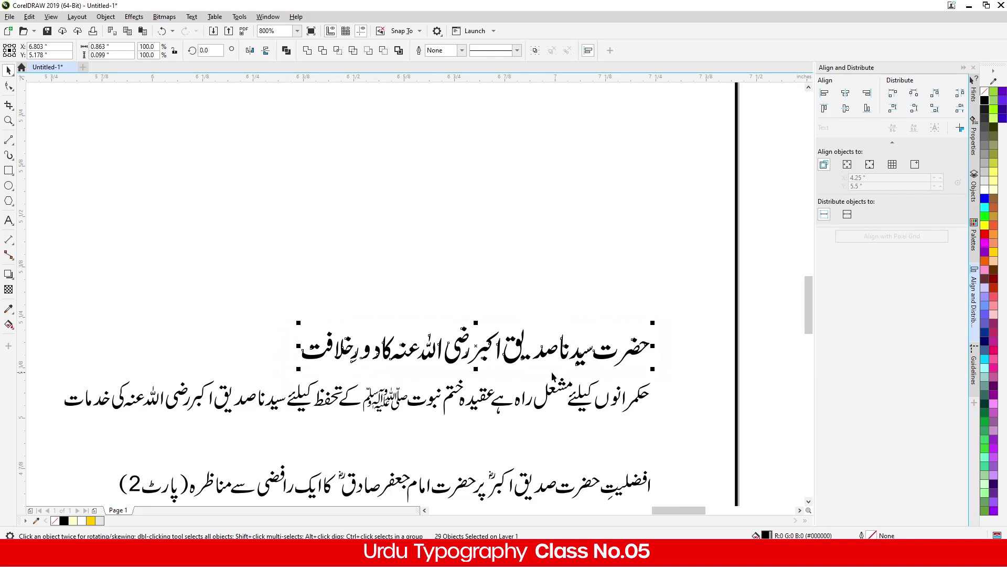
{"action": "left_click", "coordinate": [430, 354]}
{"action": "left_click_drag", "start_coordinate": [677, 299], "coordinate": [248, 376]}
{"action": "key", "text": "Up"}
{"action": "key", "text": "Up"}
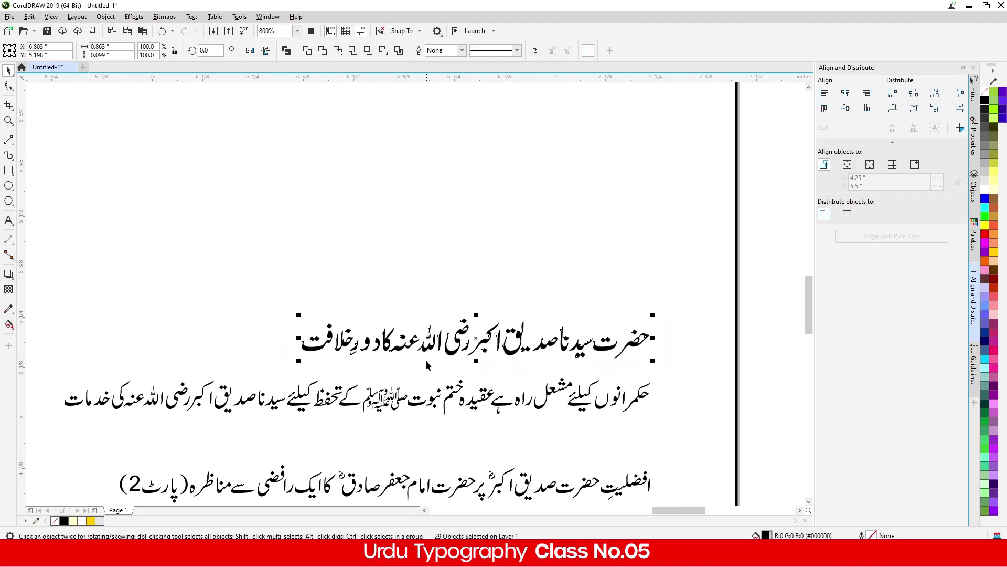
{"action": "key", "text": "Up"}
{"action": "key", "text": "Up"}
{"action": "key", "text": "Up"}
{"action": "key", "text": "Up"}
{"action": "key", "text": "Up"}
{"action": "key", "text": "Up"}
{"action": "key", "text": "Down"}
{"action": "key", "text": "Down"}
{"action": "key", "text": "Down"}
{"action": "left_click_drag", "start_coordinate": [707, 281], "coordinate": [246, 377]}
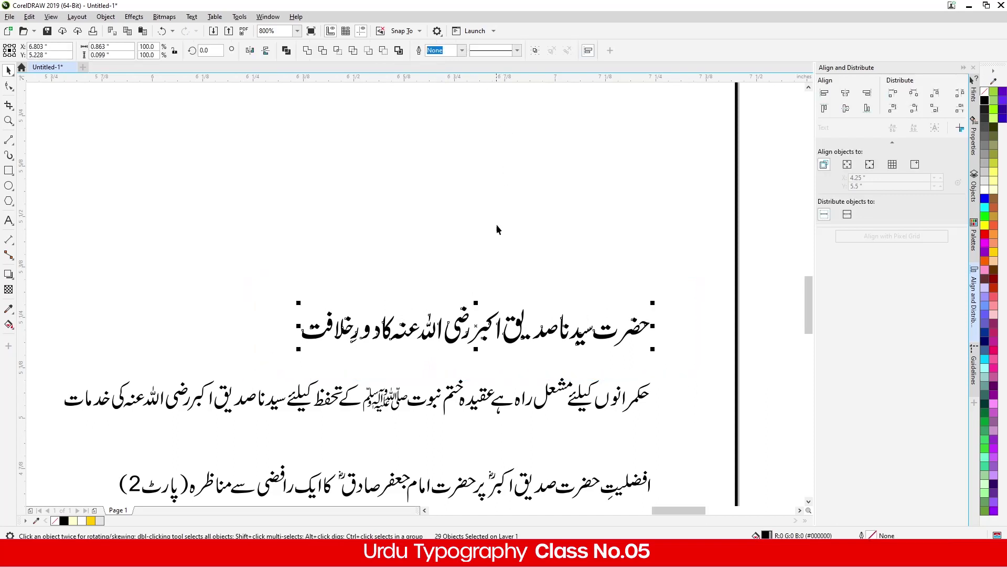
Step: Nudge the word حضرت at the start of the heading 0.01 inch left and group the whole heading
{"action": "key", "text": "Escape"}
{"action": "scroll", "coordinate": [630, 338], "scroll_direction": "up", "scroll_amount": 1}
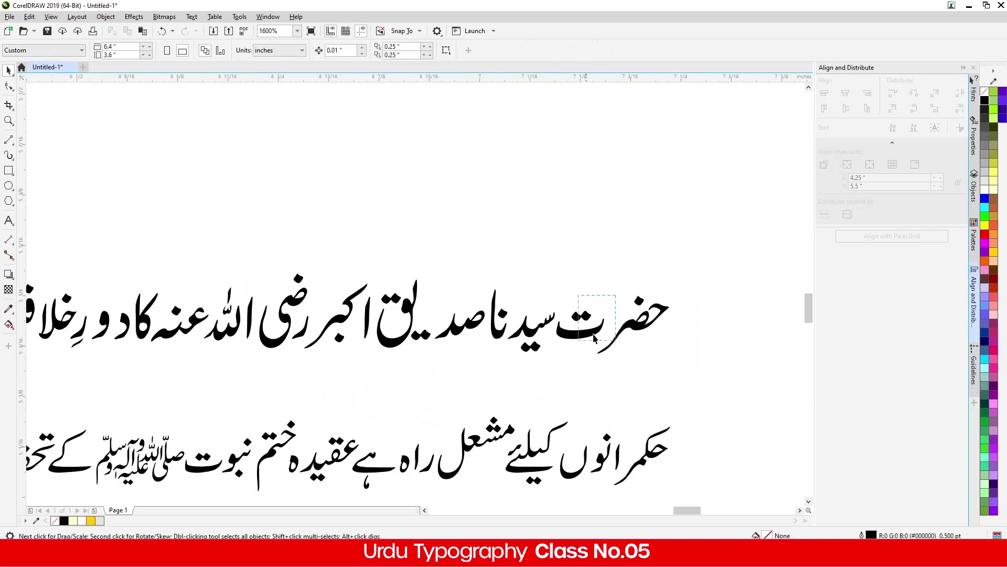
{"action": "left_click_drag", "start_coordinate": [586, 403], "coordinate": [585, 403]}
{"action": "key", "text": "Left"}
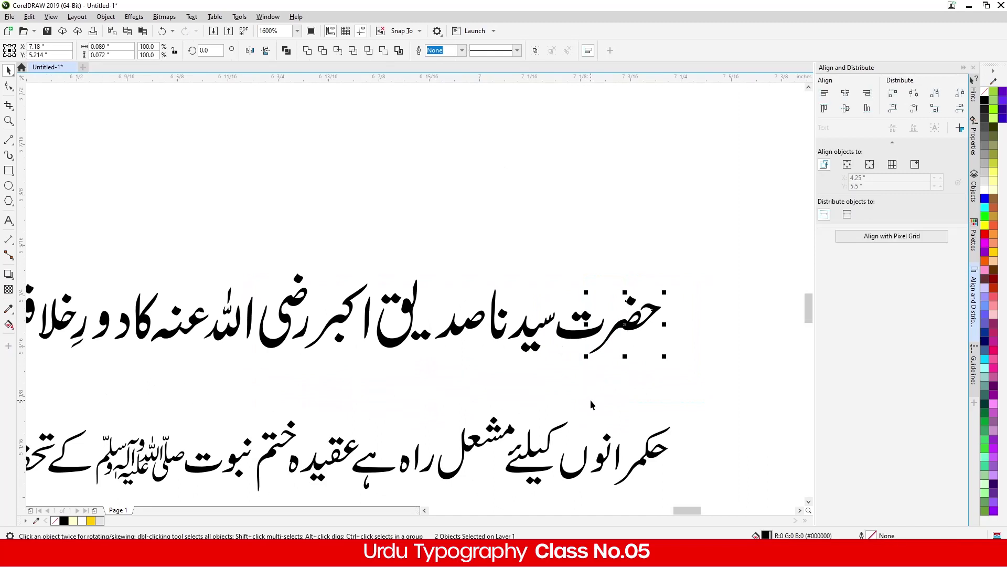
{"action": "scroll", "coordinate": [684, 243], "scroll_direction": "down", "scroll_amount": 1}
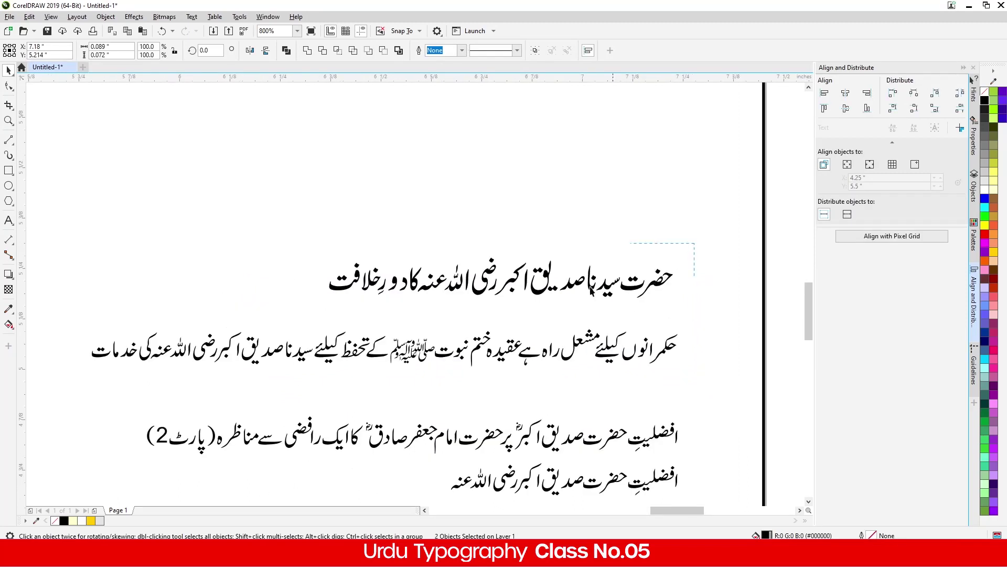
{"action": "left_click_drag", "start_coordinate": [266, 307], "coordinate": [266, 307]}
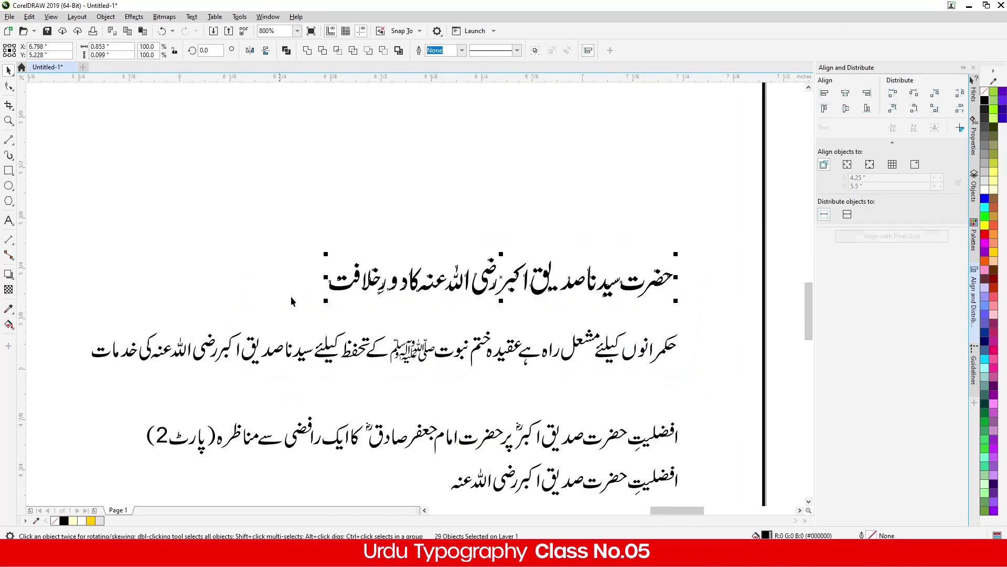
{"action": "left_click", "coordinate": [535, 52]}
Step: Draw a horizontal line about 1.095 inches long under the heading and set its outline width to Hairline
{"action": "left_click", "coordinate": [9, 140]}
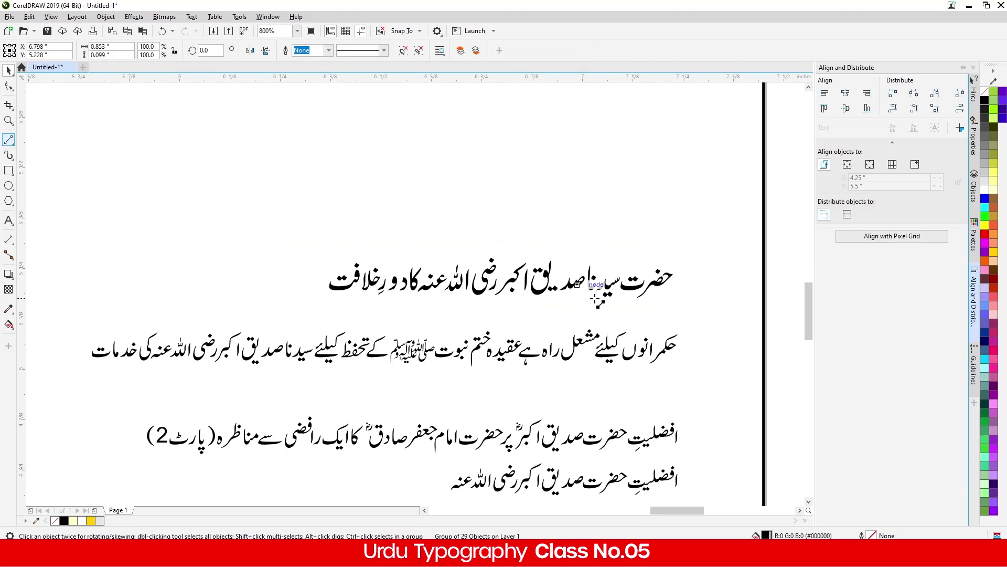
{"action": "left_click_drag", "start_coordinate": [669, 306], "coordinate": [223, 306]}
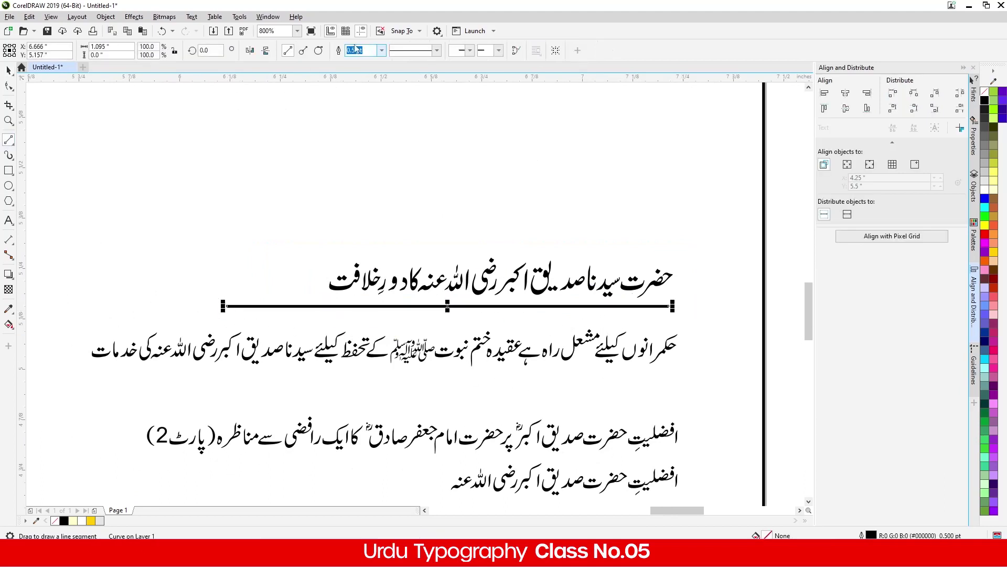
{"action": "left_click", "coordinate": [382, 51]}
{"action": "left_click", "coordinate": [371, 69]}
{"action": "left_click", "coordinate": [8, 69]}
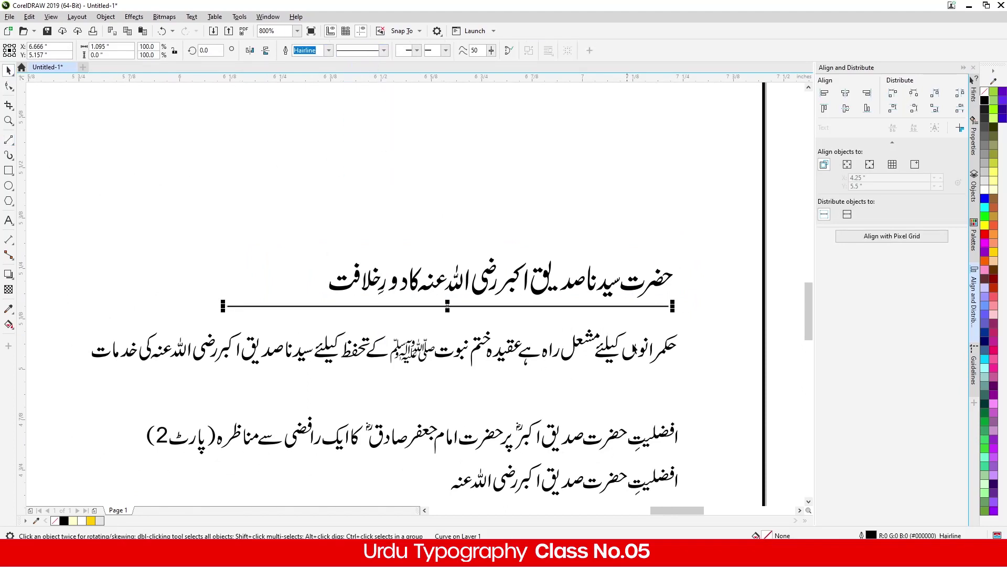
Step: Group the second text line and nudge it up to just below the divider line
{"action": "left_click_drag", "start_coordinate": [689, 319], "coordinate": [249, 385]}
{"action": "left_click_drag", "start_coordinate": [80, 371], "coordinate": [78, 371]}
{"action": "left_click", "coordinate": [535, 51]}
{"action": "key", "text": "Up"}
{"action": "key", "text": "Up"}
{"action": "key", "text": "Up"}
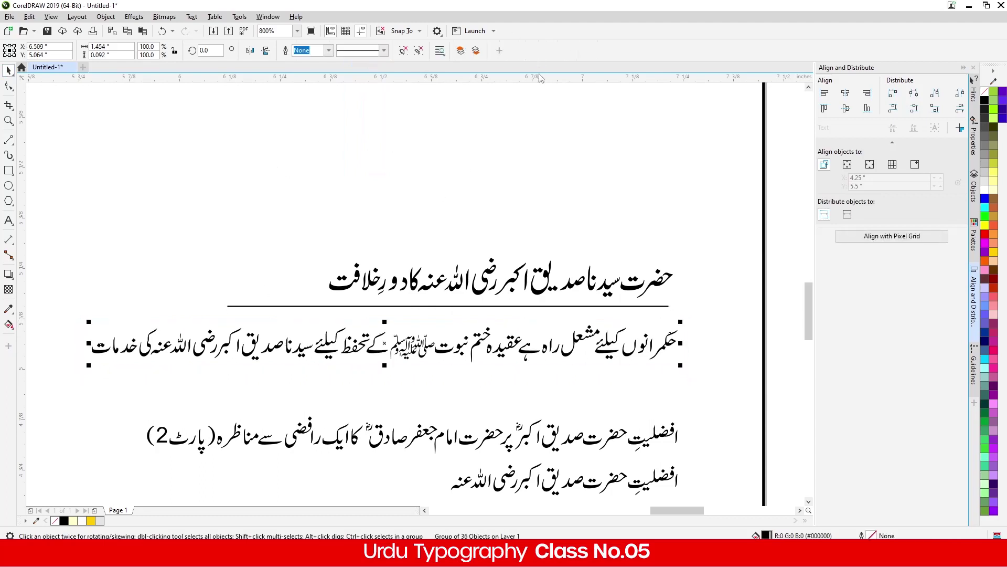
{"action": "key", "text": "Down"}
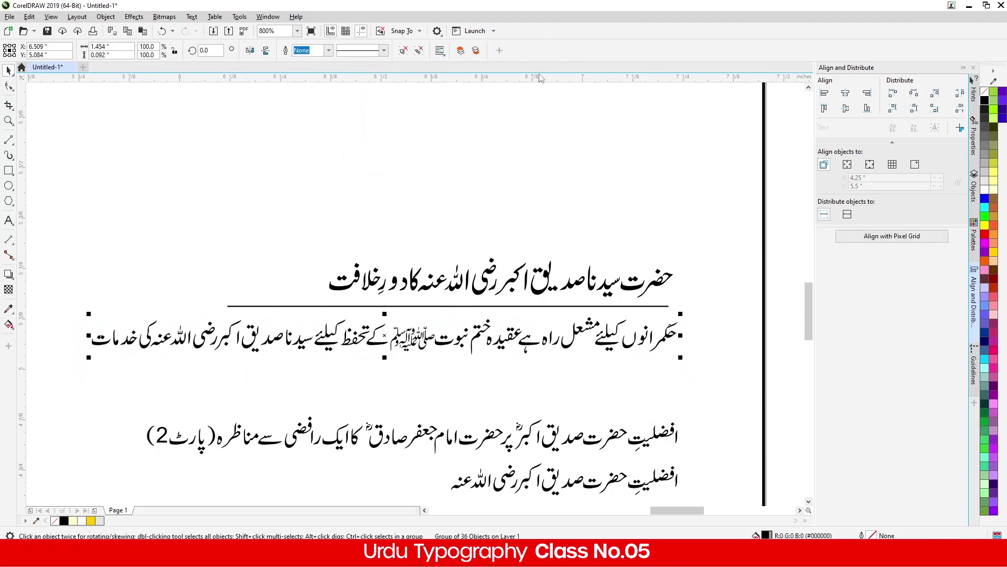
Step: Move the heading, divider line and second text line together to the free area under the date stacks
{"action": "scroll", "coordinate": [556, 181], "scroll_direction": "down", "scroll_amount": 2}
{"action": "left_click", "coordinate": [603, 202]}
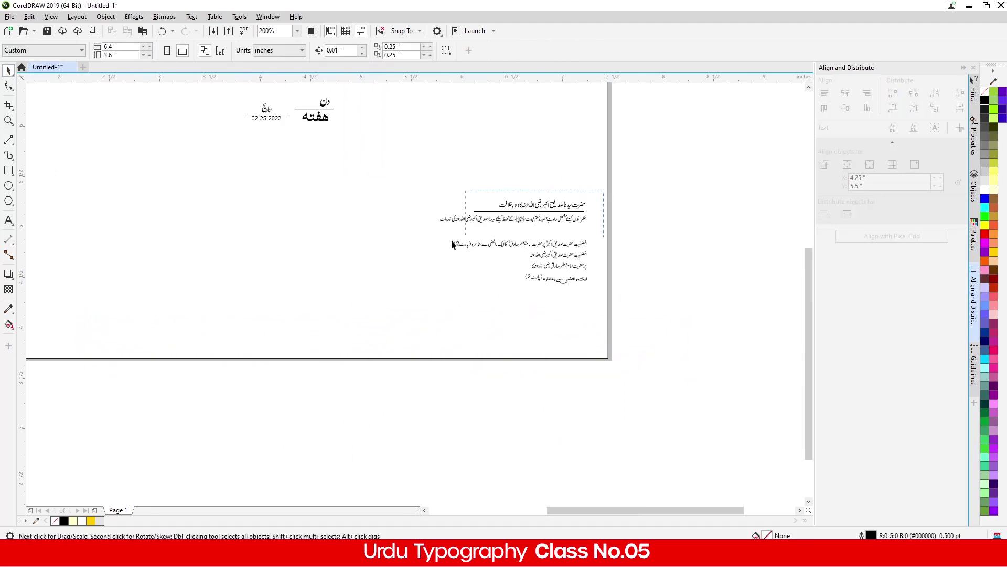
{"action": "left_click_drag", "start_coordinate": [527, 220], "coordinate": [263, 197]}
{"action": "left_click", "coordinate": [292, 237]}
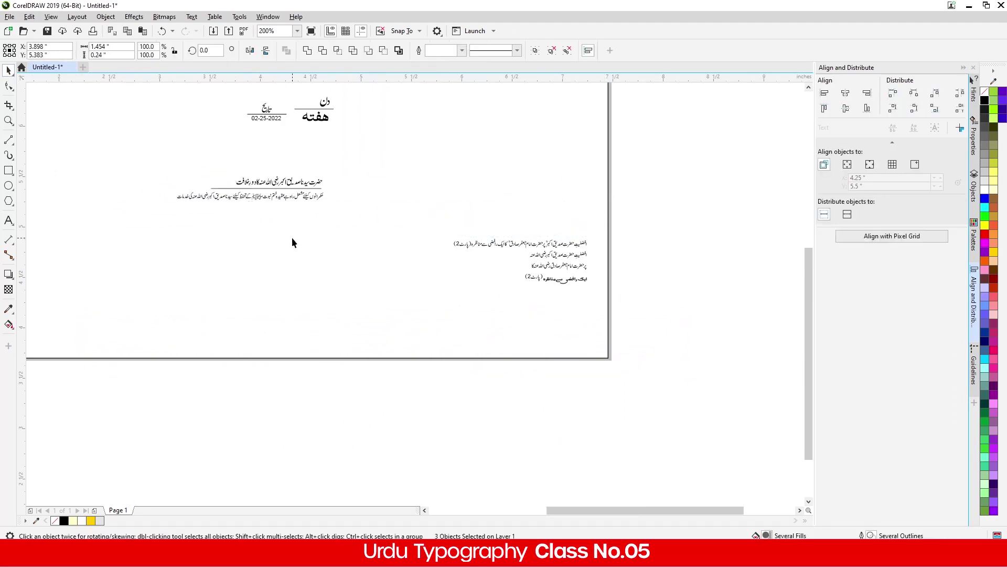
Step: Duplicate the heading, divider line and second text line just below the original
{"action": "scroll", "coordinate": [212, 182], "scroll_direction": "up", "scroll_amount": 1}
{"action": "left_click_drag", "start_coordinate": [96, 150], "coordinate": [499, 255]}
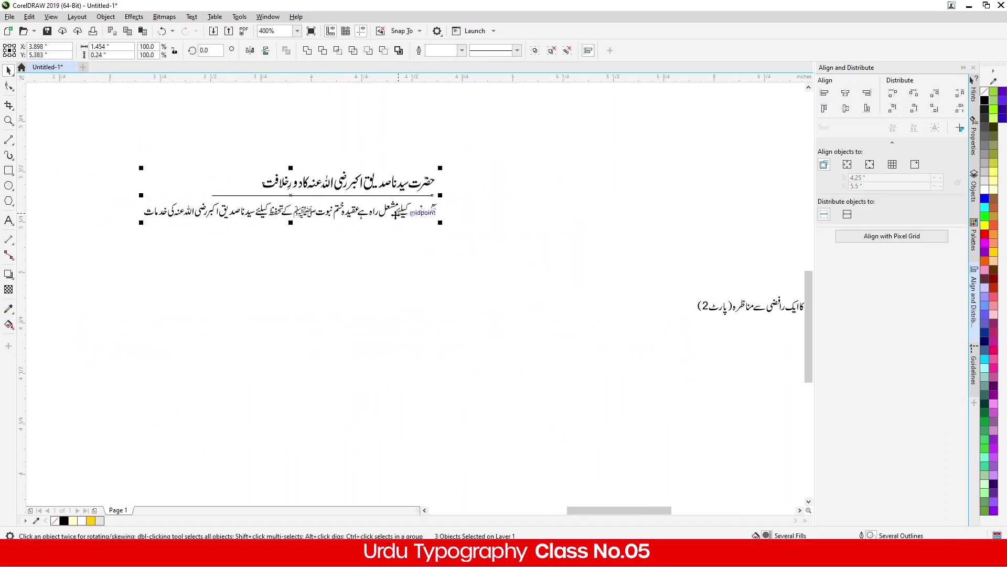
{"action": "left_click_drag", "start_coordinate": [387, 208], "coordinate": [393, 330]}
{"action": "right_click", "coordinate": [393, 331]}
{"action": "left_click", "coordinate": [339, 399]}
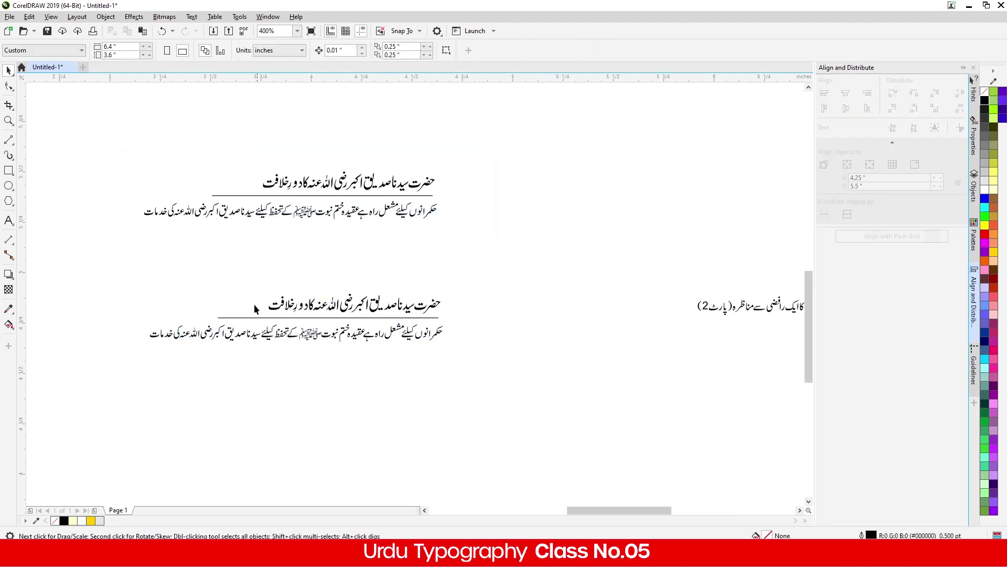
Step: Replace the copy's divider line with a rectangle about 0.892 by 0.123 inches framing its heading
{"action": "scroll", "coordinate": [292, 306], "scroll_direction": "up", "scroll_amount": 1}
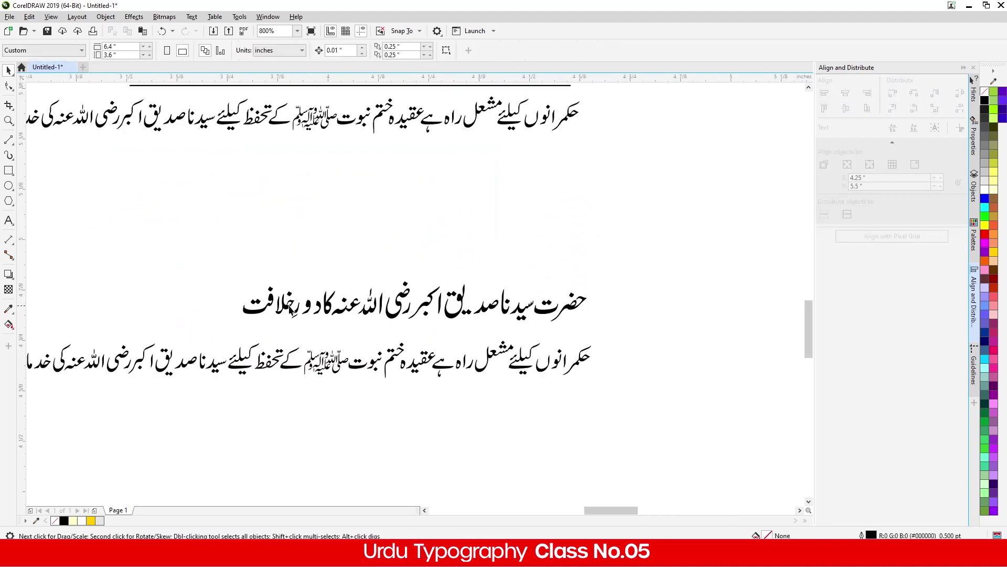
{"action": "left_click", "coordinate": [5, 169]}
{"action": "left_click_drag", "start_coordinate": [231, 282], "coordinate": [590, 327]}
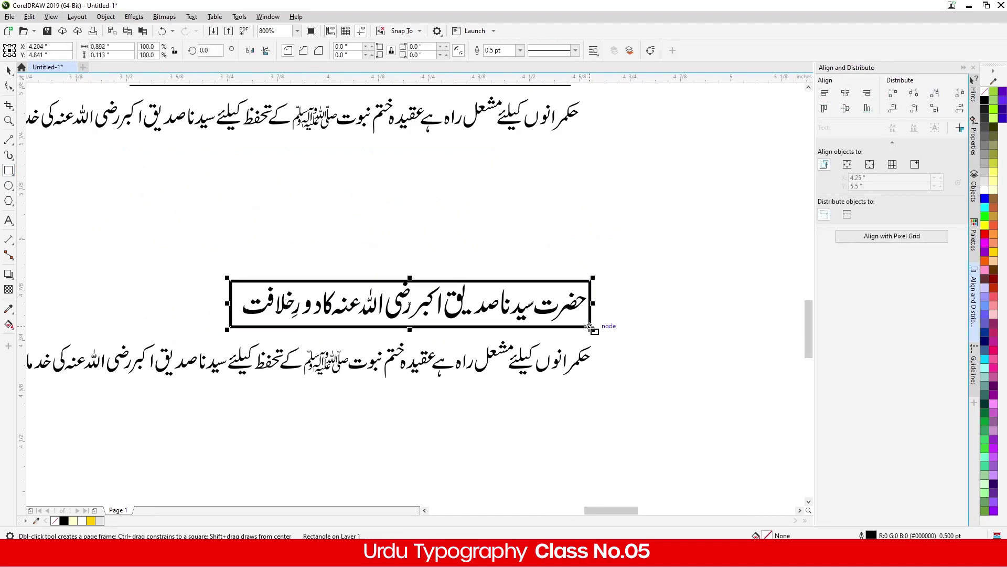
{"action": "key", "text": "Up"}
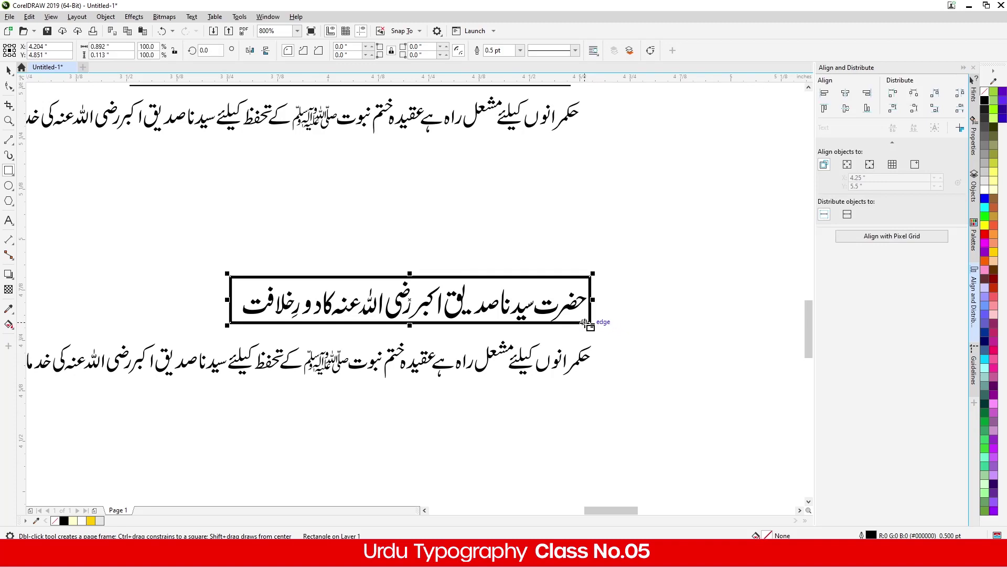
{"action": "left_click", "coordinate": [8, 70]}
{"action": "scroll", "coordinate": [409, 306], "scroll_direction": "up", "scroll_amount": 1}
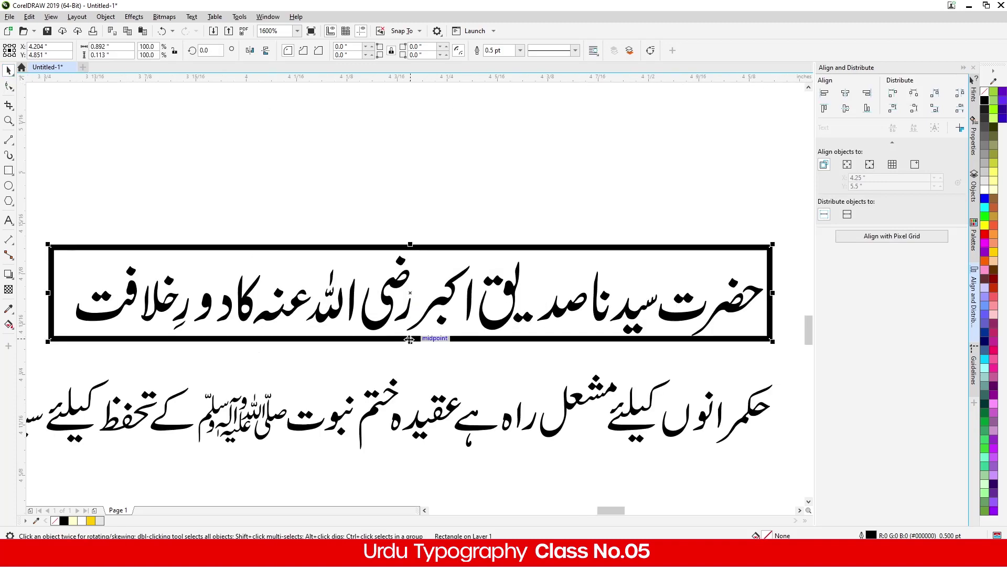
{"action": "left_click_drag", "start_coordinate": [410, 344], "coordinate": [409, 349]}
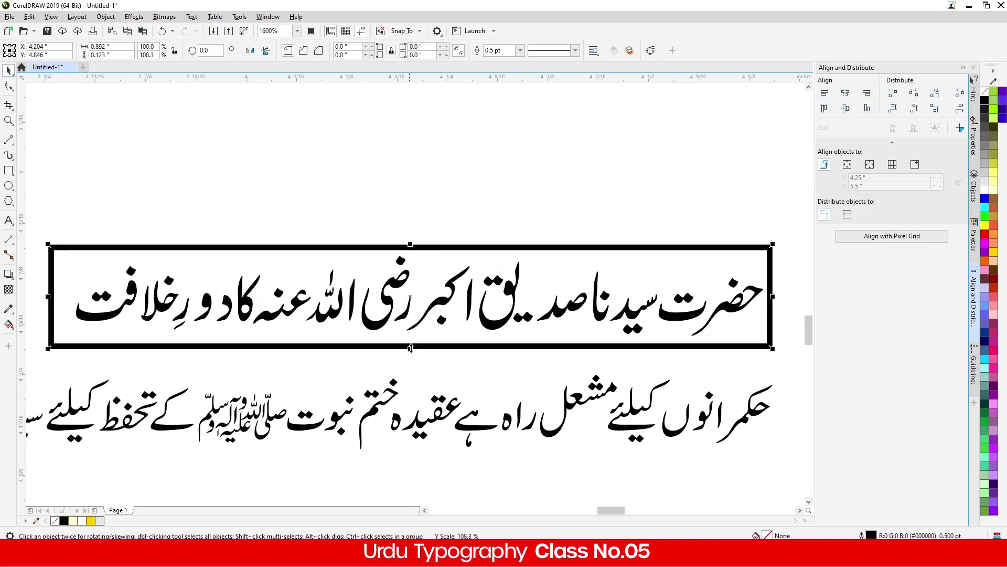
Step: Fill the rectangle with black, remove its outline, and color the heading inside it white
{"action": "left_click", "coordinate": [984, 100]}
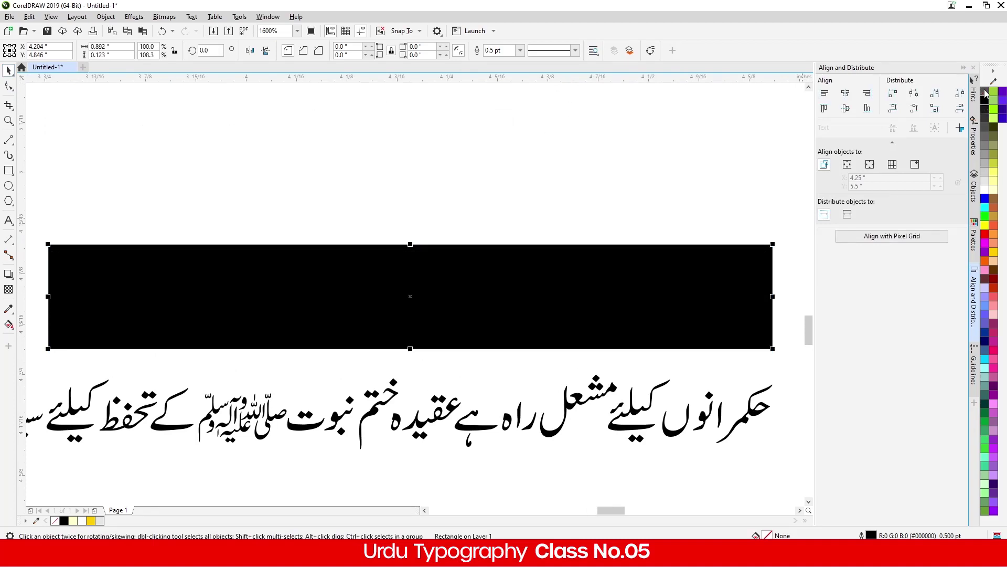
{"action": "right_click", "coordinate": [984, 92]}
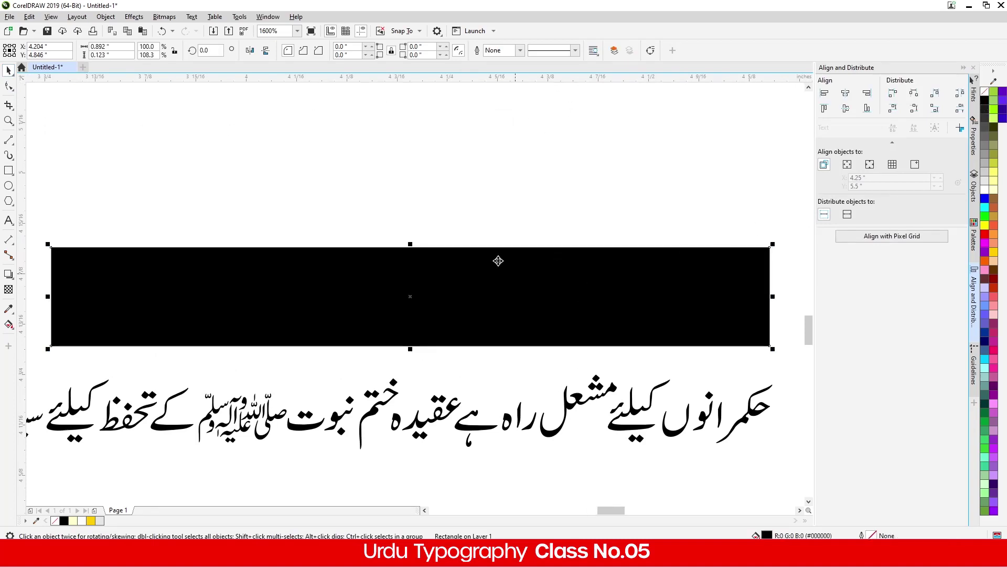
{"action": "left_click", "coordinate": [217, 158]}
{"action": "left_click", "coordinate": [360, 321]}
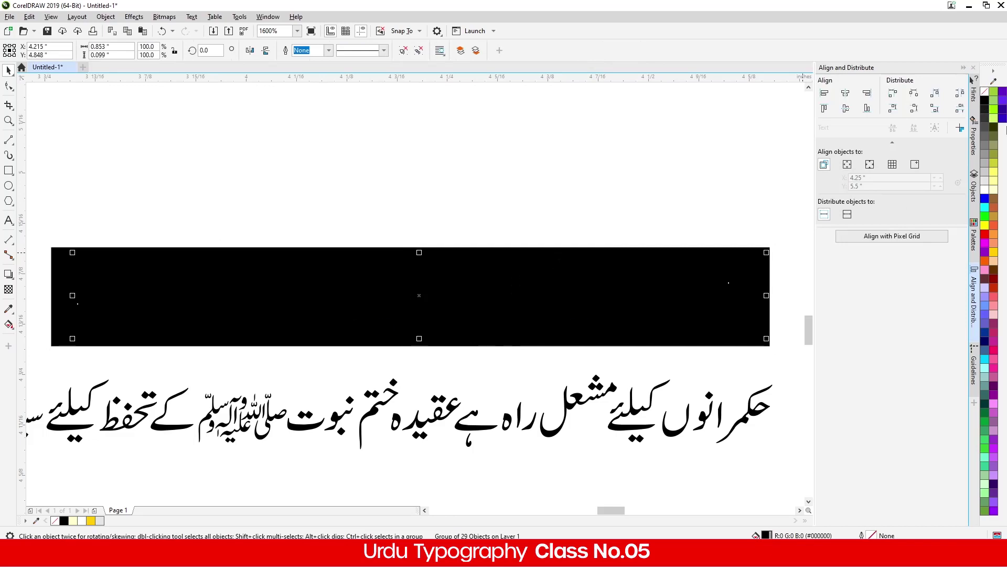
{"action": "left_click", "coordinate": [985, 189]}
{"action": "scroll", "coordinate": [552, 236], "scroll_direction": "down", "scroll_amount": 1}
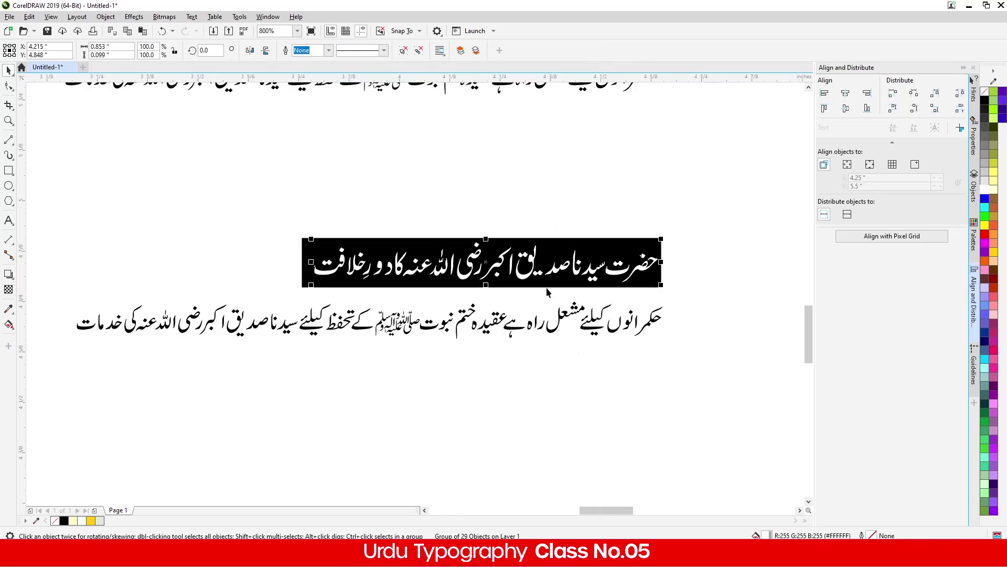
Step: Nudge the copy's second text line up closer to the black rectangle
{"action": "left_click", "coordinate": [582, 357]}
{"action": "left_click_drag", "start_coordinate": [690, 371], "coordinate": [299, 371]}
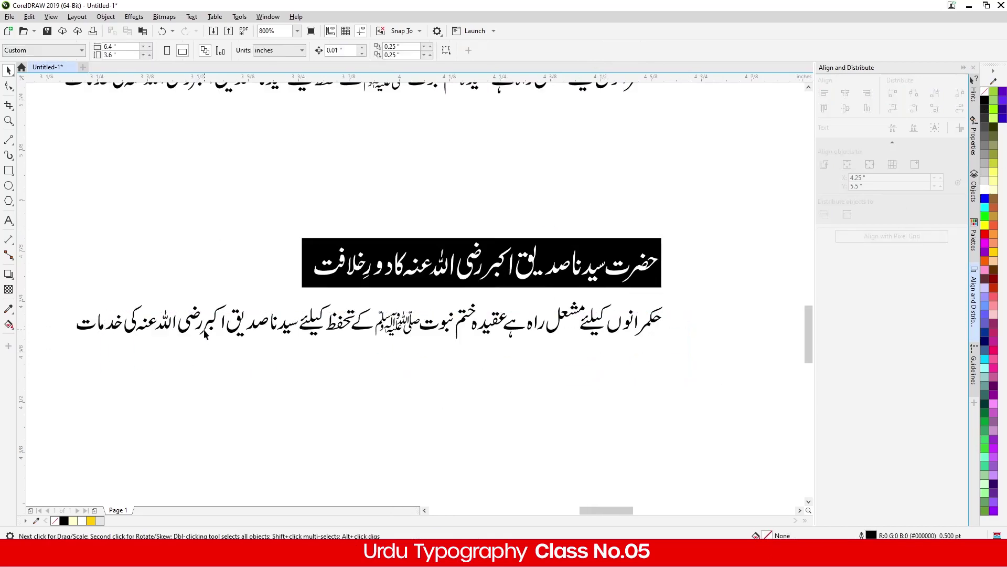
{"action": "left_click_drag", "start_coordinate": [205, 333], "coordinate": [206, 331]}
{"action": "key", "text": "Up"}
Step: Center the white heading horizontally within the black rectangle
{"action": "left_click_drag", "start_coordinate": [262, 199], "coordinate": [335, 236]}
{"action": "left_click_drag", "start_coordinate": [683, 297], "coordinate": [684, 297]}
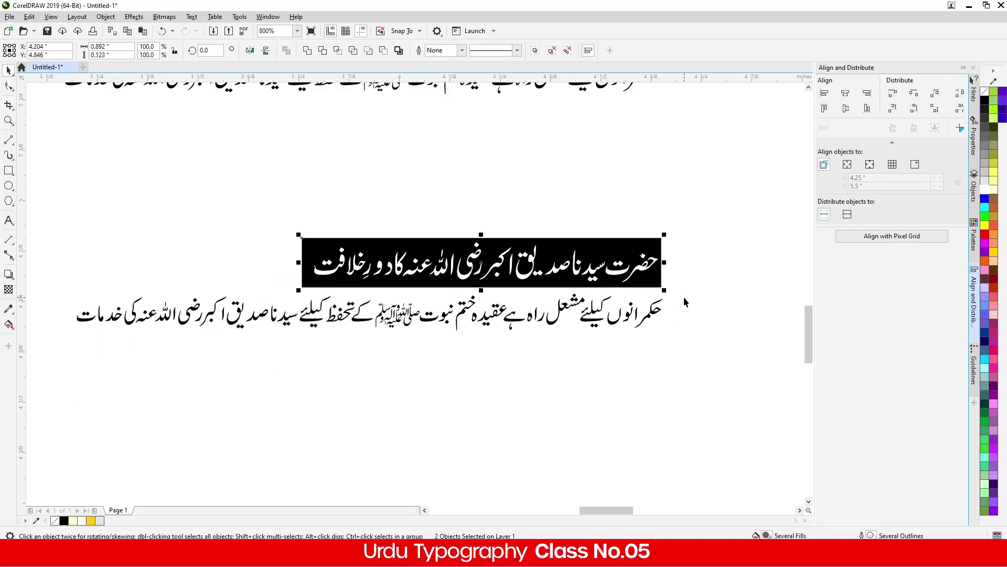
{"action": "key", "text": "c"}
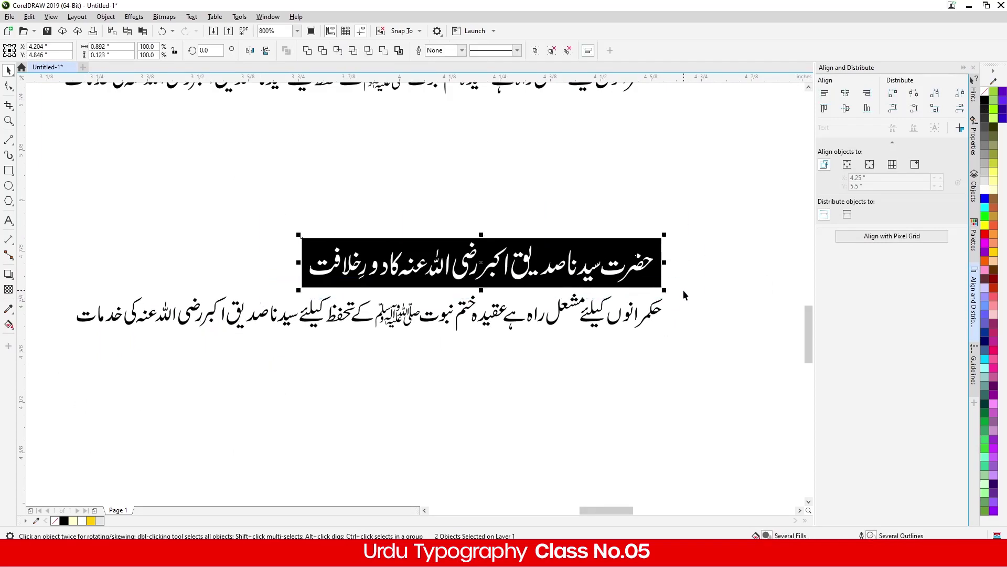
Step: Group the white heading with its black box and right-align the group with the text line below
{"action": "left_click", "coordinate": [607, 346]}
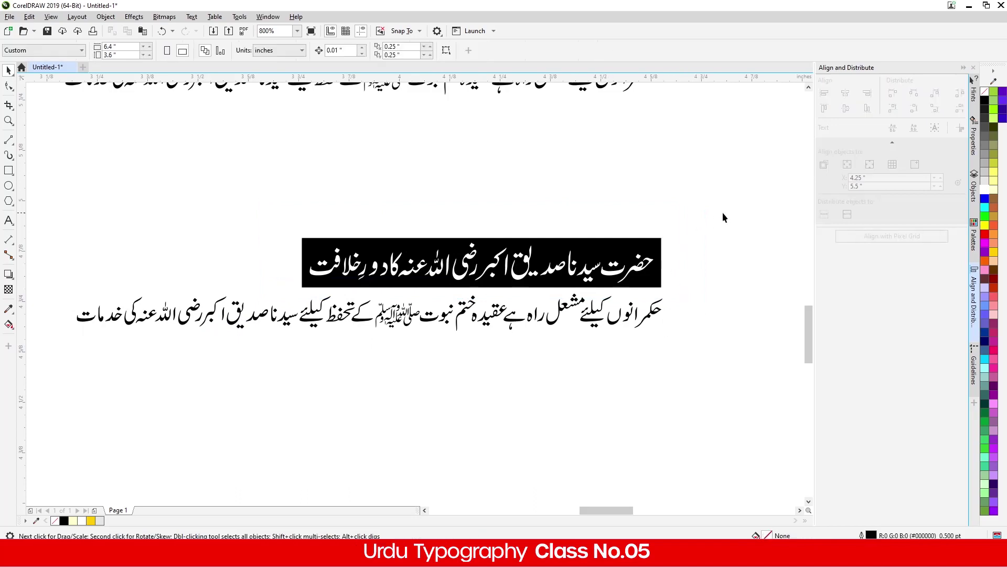
{"action": "left_click_drag", "start_coordinate": [689, 217], "coordinate": [270, 299]}
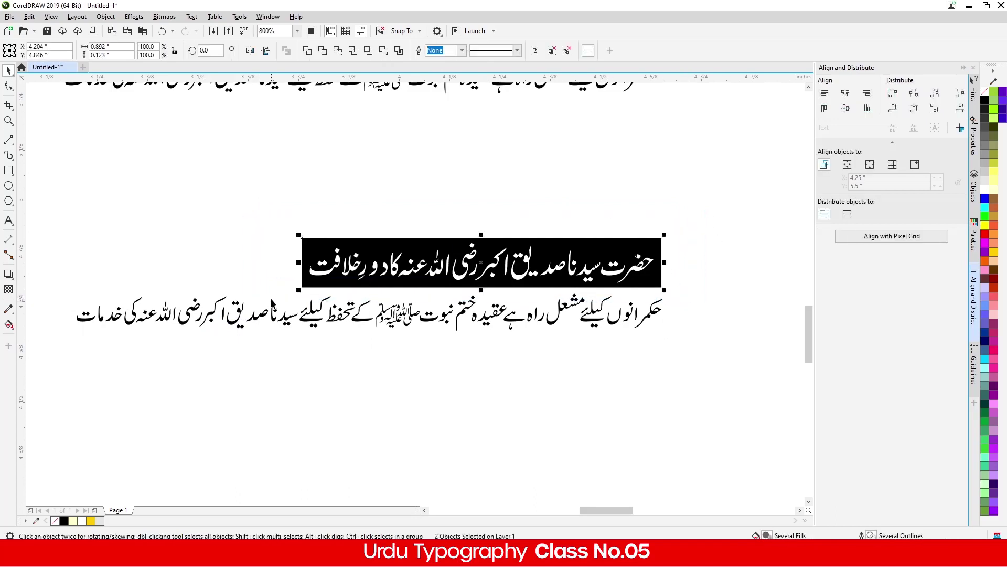
{"action": "key", "text": "ctrl+g"}
{"action": "left_click", "coordinate": [615, 323], "text": "shift"}
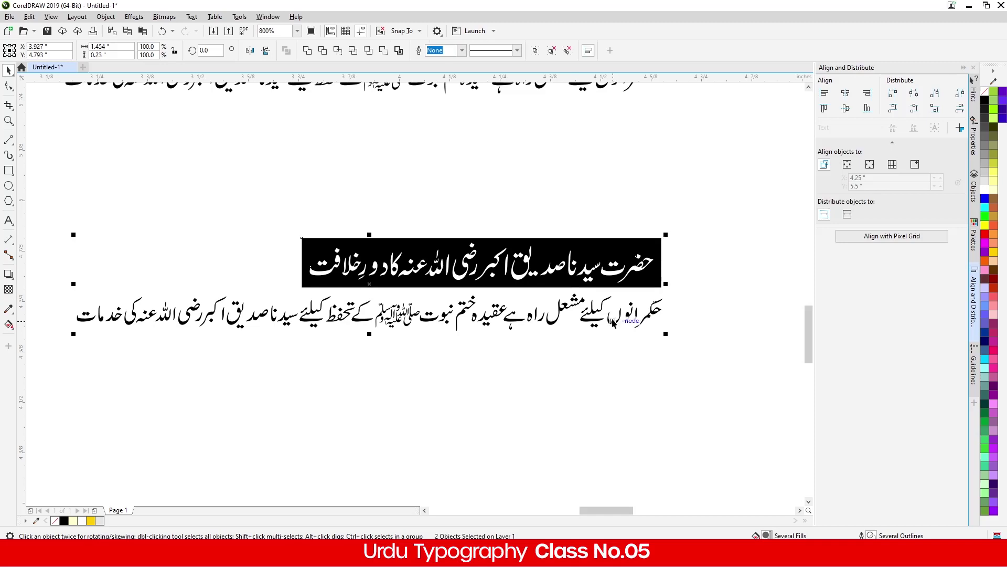
{"action": "key", "text": "r"}
Step: Move the black-box heading lockup up to sit just below the hairline-divider version
{"action": "scroll", "coordinate": [374, 294], "scroll_direction": "down", "scroll_amount": 1}
{"action": "left_click_drag", "start_coordinate": [279, 258], "coordinate": [513, 336]}
{"action": "scroll", "coordinate": [391, 293], "scroll_direction": "up", "scroll_amount": 1}
{"action": "left_click_drag", "start_coordinate": [391, 295], "coordinate": [390, 251]}
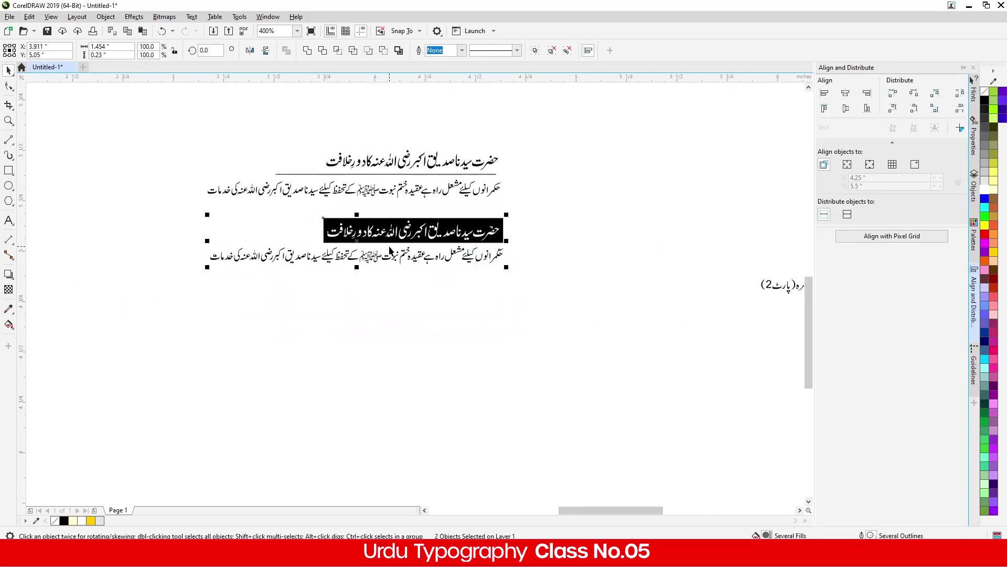
Step: Move the three split title lines up into empty page space and shift the full one-line title lower down
{"action": "scroll", "coordinate": [416, 265], "scroll_direction": "down", "scroll_amount": 2}
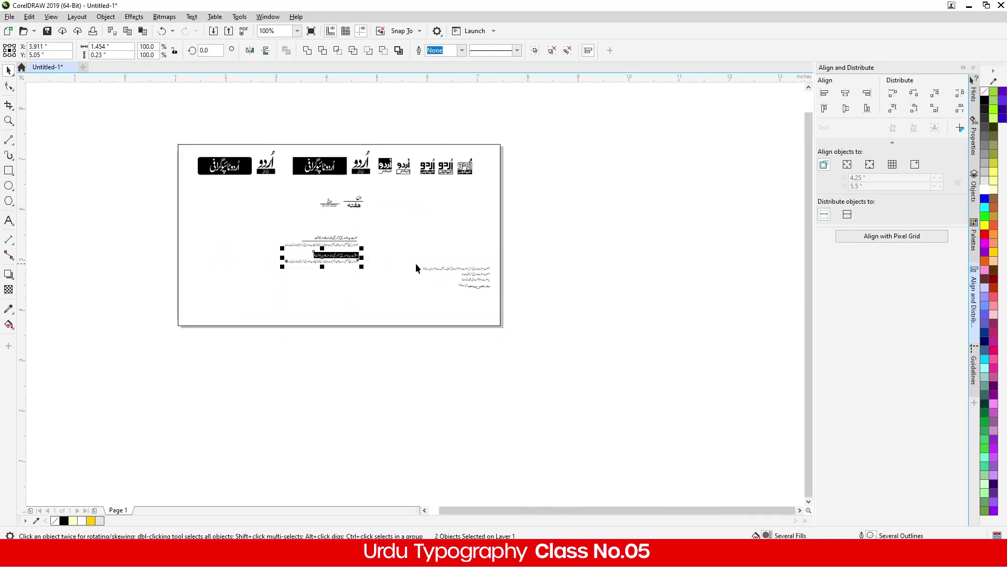
{"action": "scroll", "coordinate": [514, 288], "scroll_direction": "up", "scroll_amount": 2}
{"action": "scroll", "coordinate": [514, 302], "scroll_direction": "up", "scroll_amount": 1}
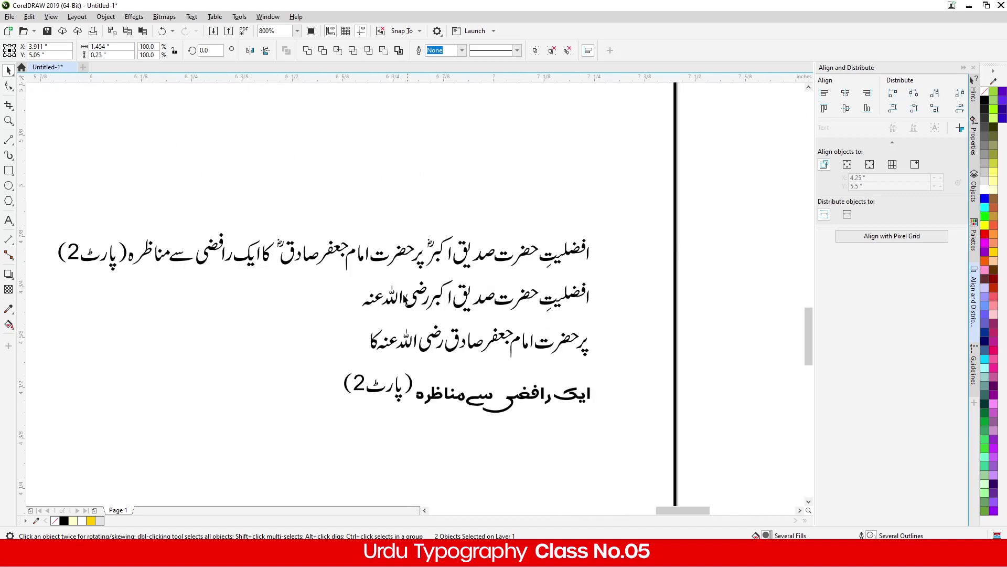
{"action": "scroll", "coordinate": [445, 307], "scroll_direction": "up", "scroll_amount": 1}
{"action": "scroll", "coordinate": [460, 272], "scroll_direction": "up", "scroll_amount": 1}
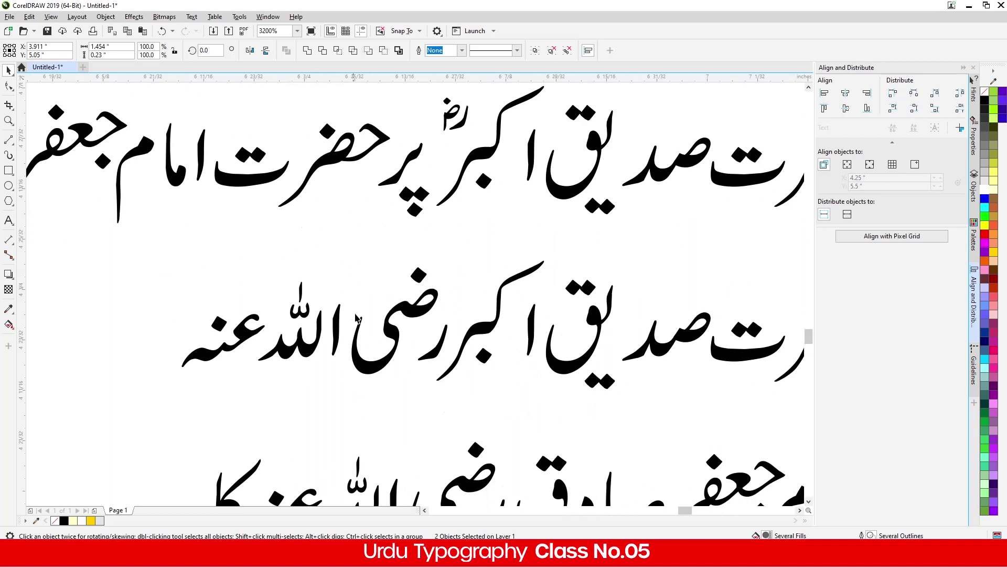
{"action": "scroll", "coordinate": [349, 313], "scroll_direction": "down", "scroll_amount": 1}
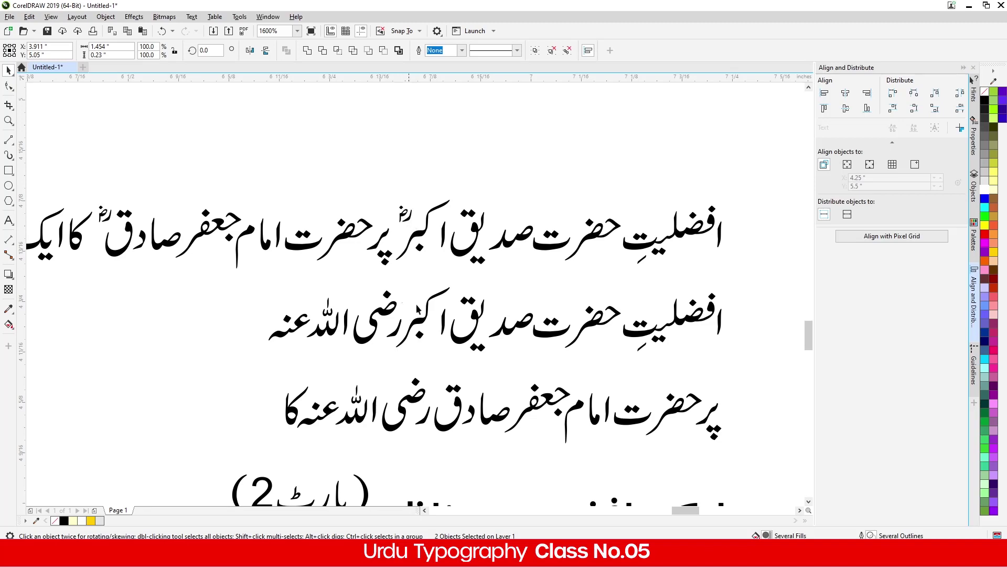
{"action": "scroll", "coordinate": [599, 309], "scroll_direction": "down", "scroll_amount": 1}
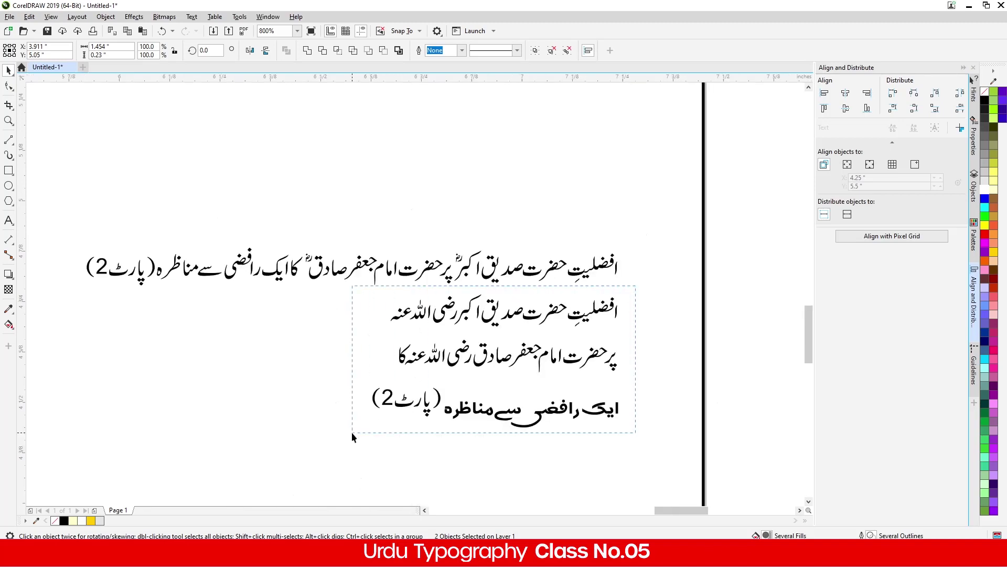
{"action": "left_click_drag", "start_coordinate": [352, 433], "coordinate": [352, 434]}
{"action": "scroll", "coordinate": [507, 350], "scroll_direction": "down", "scroll_amount": 1}
{"action": "left_click_drag", "start_coordinate": [512, 348], "coordinate": [236, 150]}
{"action": "left_click_drag", "start_coordinate": [276, 282], "coordinate": [575, 335]}
{"action": "left_click_drag", "start_coordinate": [498, 310], "coordinate": [496, 385]}
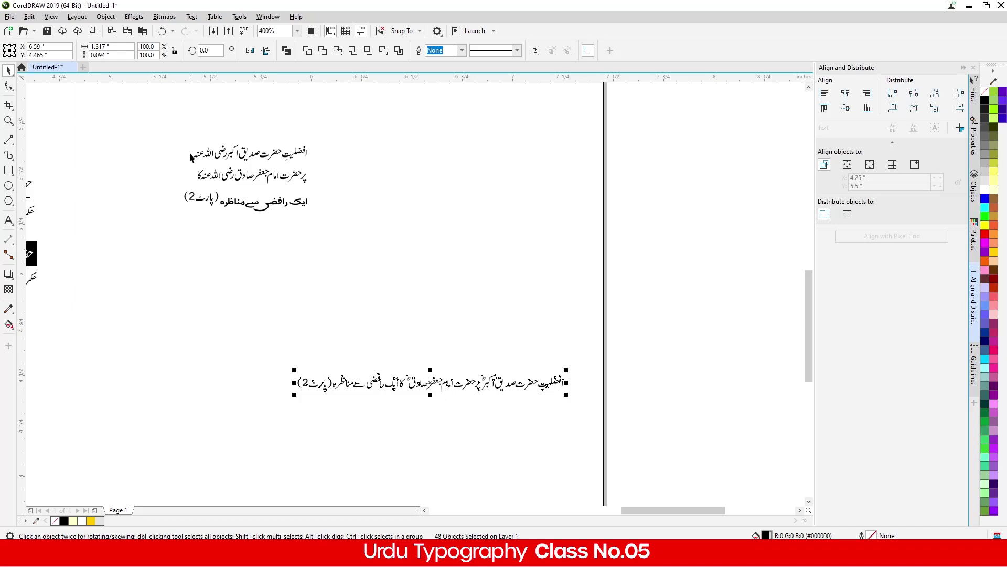
Step: Pull the honorific رضی اللہ عنہ out of the first title line and set it apart above the text
{"action": "scroll", "coordinate": [190, 157], "scroll_direction": "up", "scroll_amount": 2}
{"action": "left_click", "coordinate": [253, 117]}
{"action": "scroll", "coordinate": [252, 118], "scroll_direction": "up", "scroll_amount": 1}
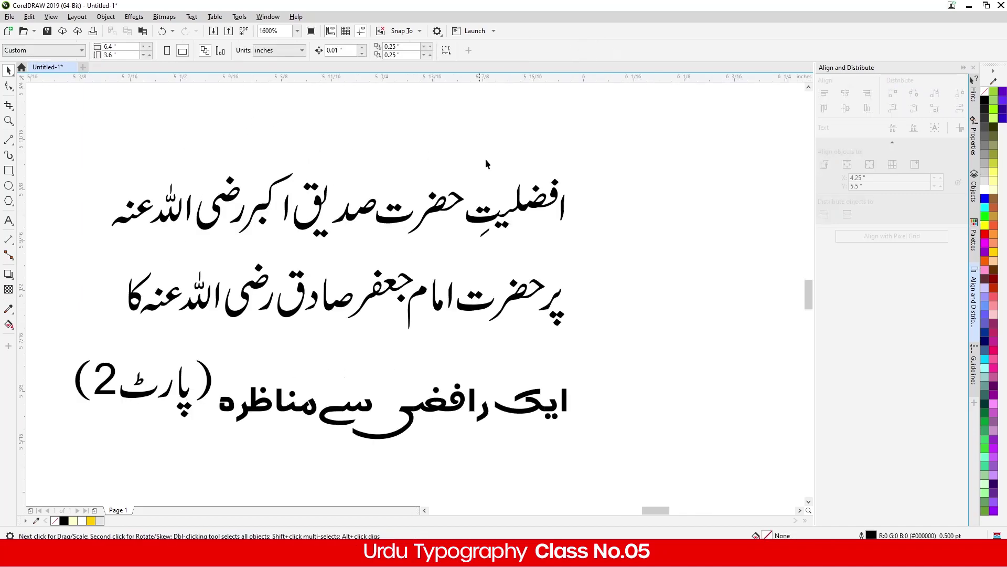
{"action": "scroll", "coordinate": [507, 191], "scroll_direction": "down", "scroll_amount": 1}
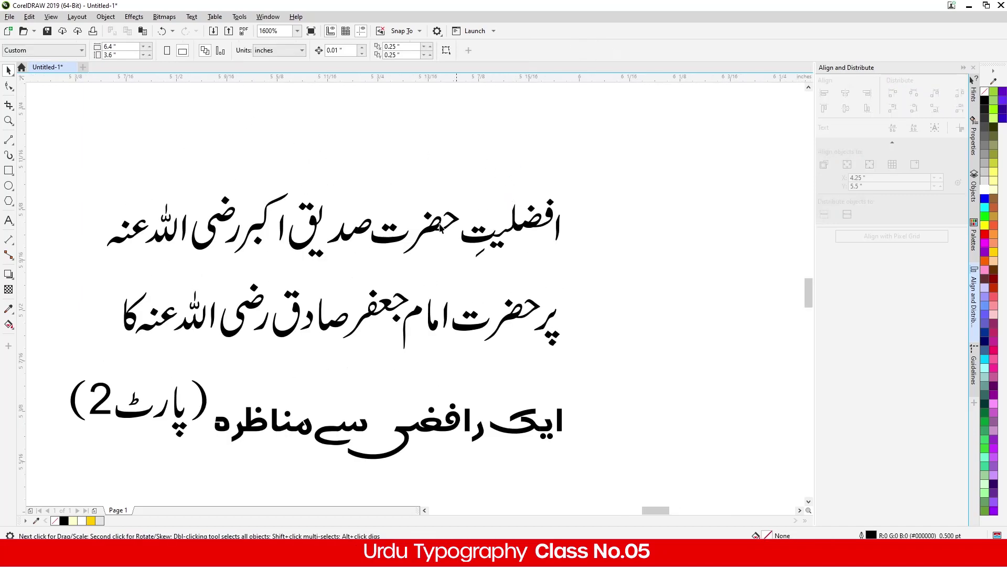
{"action": "scroll", "coordinate": [373, 205], "scroll_direction": "up", "scroll_amount": 2}
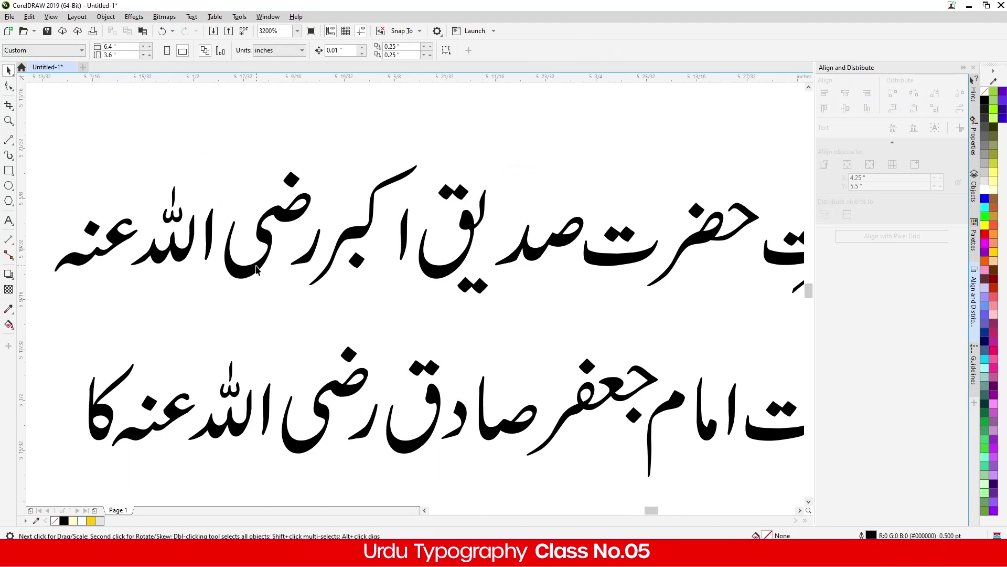
{"action": "left_click", "coordinate": [296, 267]}
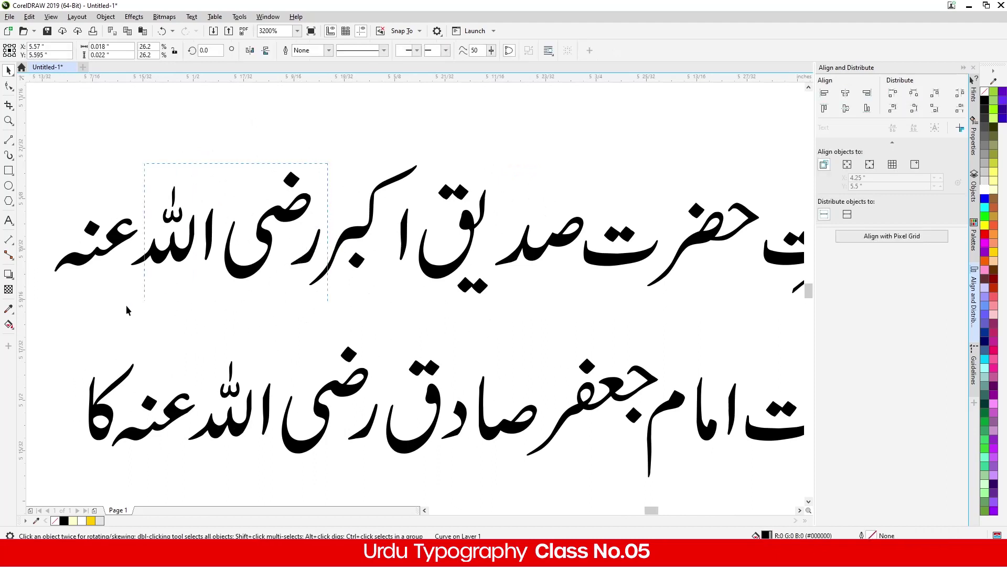
{"action": "left_click_drag", "start_coordinate": [30, 307], "coordinate": [114, 294]}
{"action": "scroll", "coordinate": [316, 249], "scroll_direction": "down", "scroll_amount": 1}
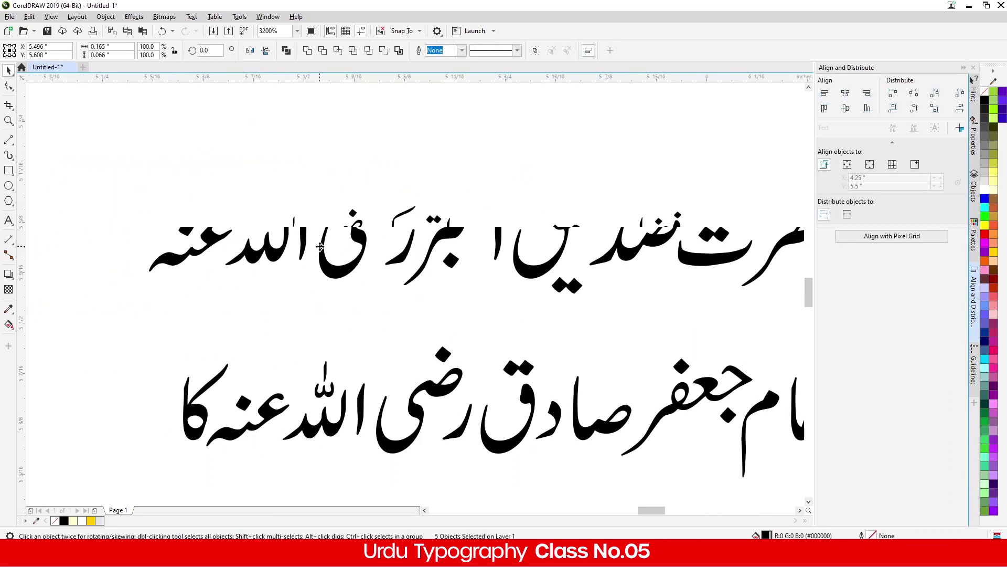
{"action": "left_click_drag", "start_coordinate": [294, 252], "coordinate": [231, 192]}
{"action": "left_click", "coordinate": [222, 218]}
Step: Shift the letter ر closer to ضی and stack the word اللہ above رضی
{"action": "scroll", "coordinate": [239, 150], "scroll_direction": "up", "scroll_amount": 2}
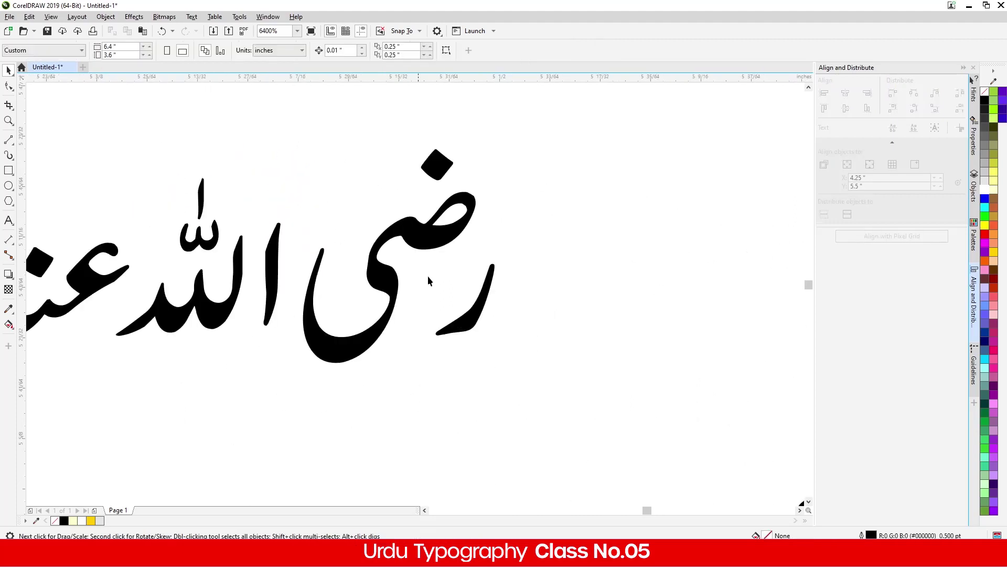
{"action": "left_click_drag", "start_coordinate": [471, 316], "coordinate": [440, 309]}
{"action": "left_click", "coordinate": [268, 364]}
{"action": "left_click_drag", "start_coordinate": [305, 162], "coordinate": [85, 391]}
{"action": "left_click_drag", "start_coordinate": [175, 315], "coordinate": [279, 223]}
{"action": "left_click", "coordinate": [384, 192]}
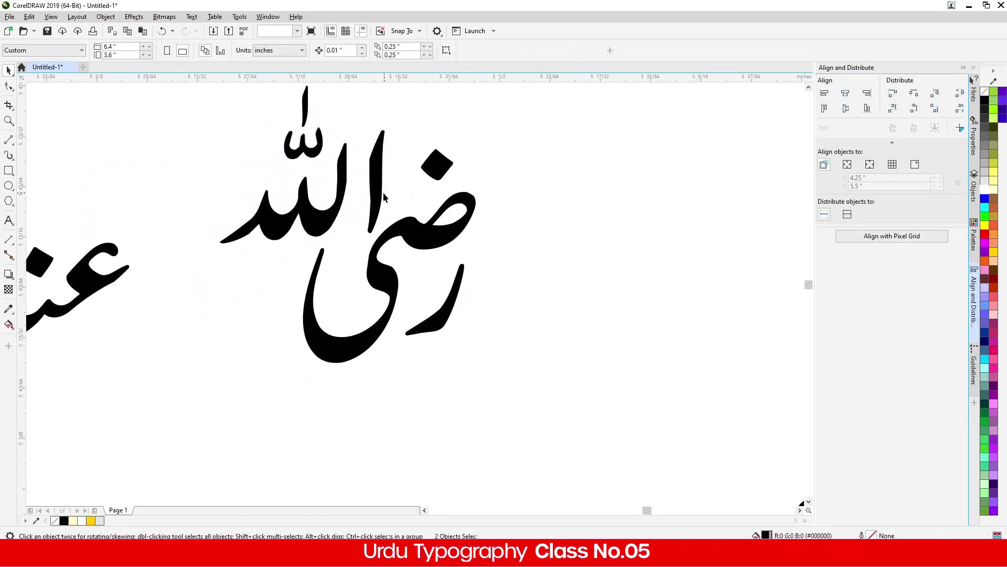
Step: Nudge the alif of اللہ closer to its neighboring letters to tighten the stacked word
{"action": "left_click", "coordinate": [383, 192]}
{"action": "key", "text": "Left"}
{"action": "key", "text": "Right"}
{"action": "left_click_drag", "start_coordinate": [375, 187], "coordinate": [362, 195]}
{"action": "scroll", "coordinate": [326, 231], "scroll_direction": "down", "scroll_amount": 1}
{"action": "left_click_drag", "start_coordinate": [260, 140], "coordinate": [337, 255]}
{"action": "scroll", "coordinate": [325, 197], "scroll_direction": "up", "scroll_amount": 1}
{"action": "scroll", "coordinate": [324, 259], "scroll_direction": "down", "scroll_amount": 1}
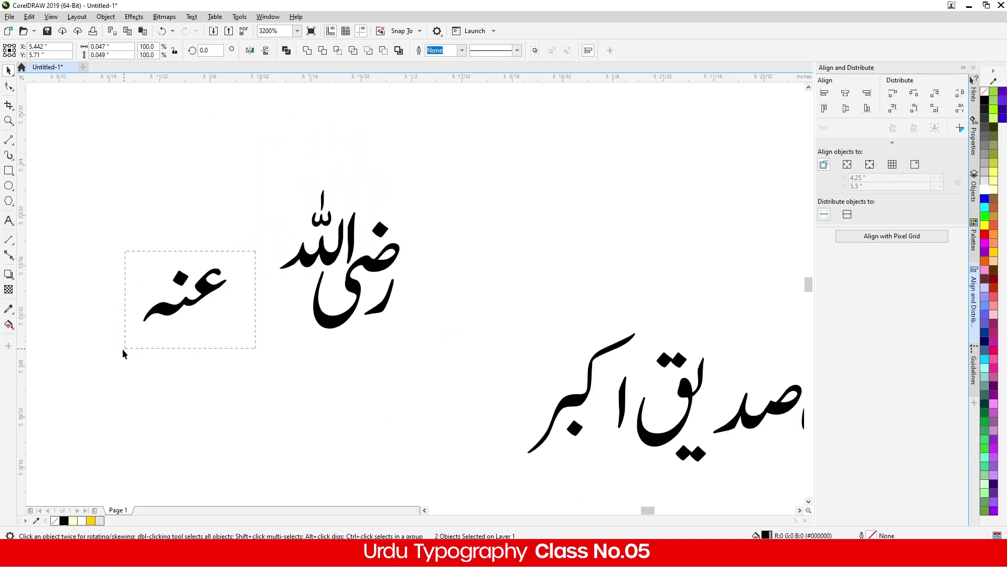
Step: Tuck the word عنہ under اللہ beside رضی to complete the compact honorific
{"action": "left_click_drag", "start_coordinate": [128, 348], "coordinate": [128, 348]}
{"action": "left_click_drag", "start_coordinate": [158, 311], "coordinate": [245, 322]}
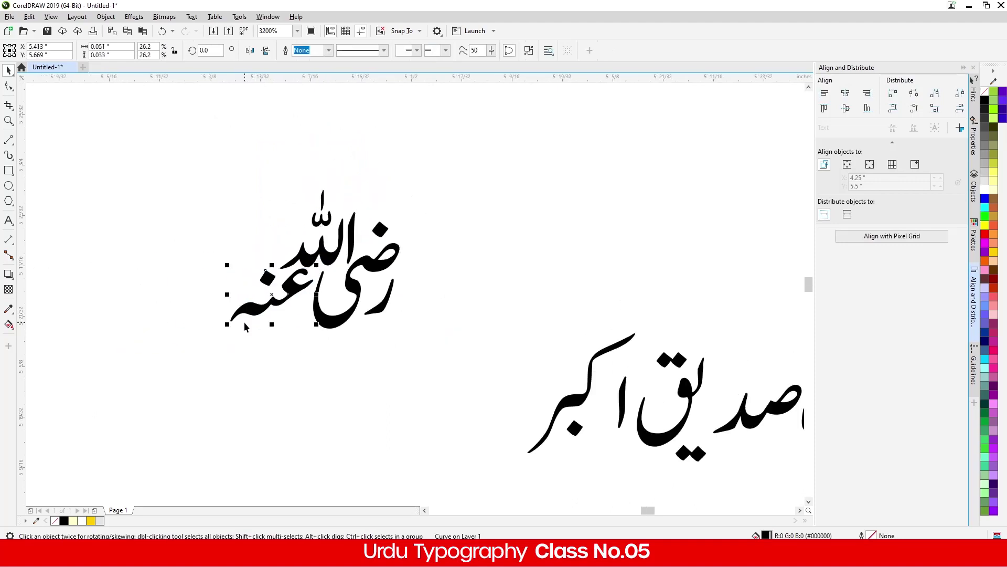
{"action": "scroll", "coordinate": [292, 291], "scroll_direction": "up", "scroll_amount": 1}
{"action": "left_click_drag", "start_coordinate": [297, 289], "coordinate": [300, 292]}
{"action": "scroll", "coordinate": [291, 294], "scroll_direction": "down", "scroll_amount": 1}
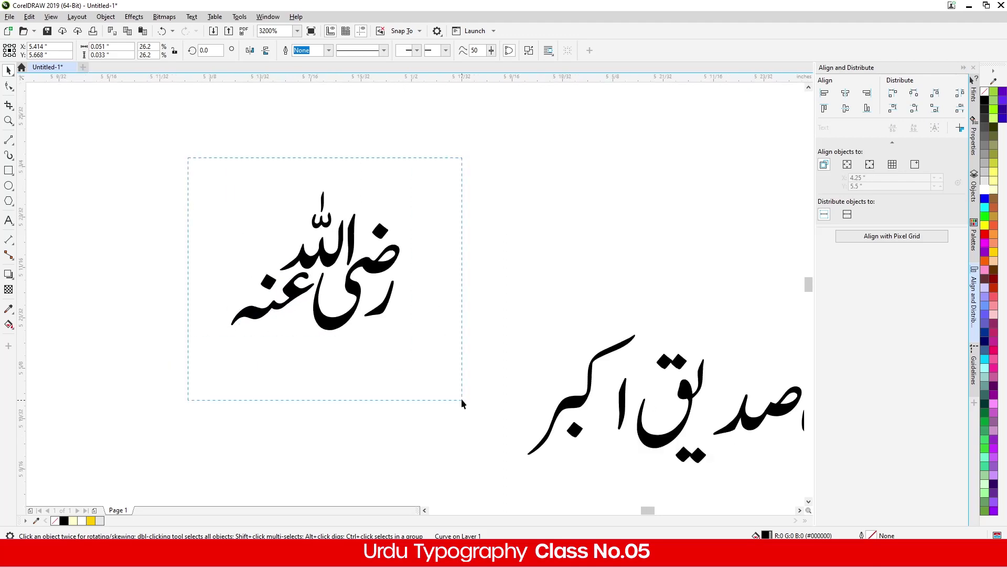
Step: Scale the compact honorific down to about 0.051 by 0.042 inches and place it beside اکبر in the first line
{"action": "left_click_drag", "start_coordinate": [462, 402], "coordinate": [462, 402]}
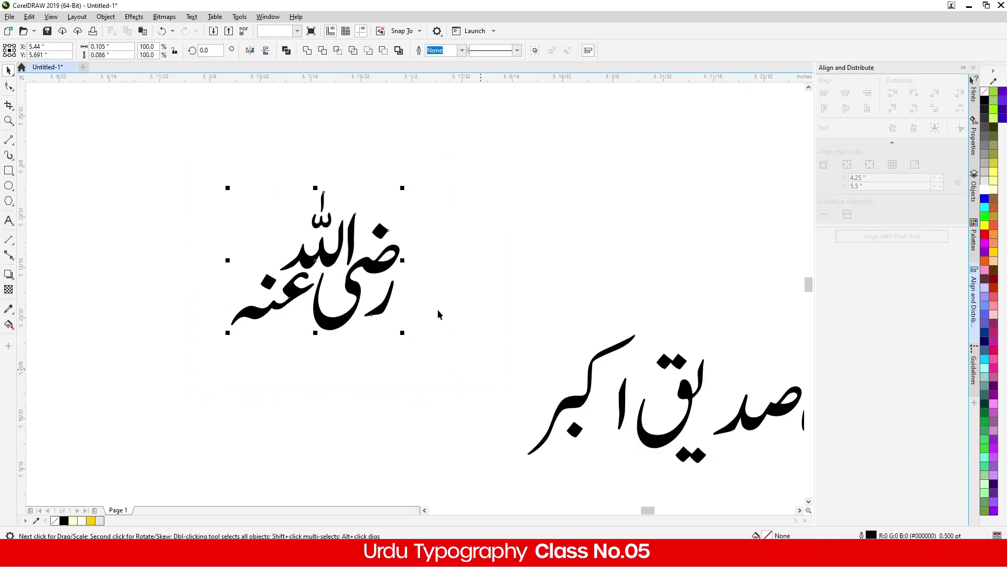
{"action": "left_click_drag", "start_coordinate": [404, 188], "coordinate": [377, 225]}
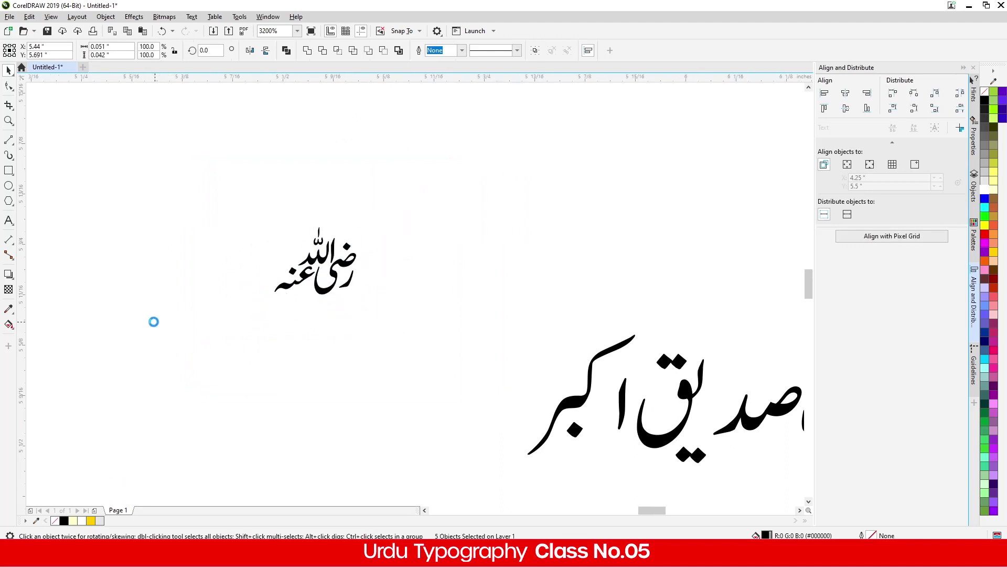
{"action": "scroll", "coordinate": [154, 324], "scroll_direction": "down", "scroll_amount": 1}
{"action": "scroll", "coordinate": [234, 326], "scroll_direction": "up", "scroll_amount": 1}
{"action": "left_click_drag", "start_coordinate": [244, 291], "coordinate": [450, 404]}
{"action": "scroll", "coordinate": [323, 375], "scroll_direction": "down", "scroll_amount": 2}
{"action": "scroll", "coordinate": [318, 379], "scroll_direction": "up", "scroll_amount": 1}
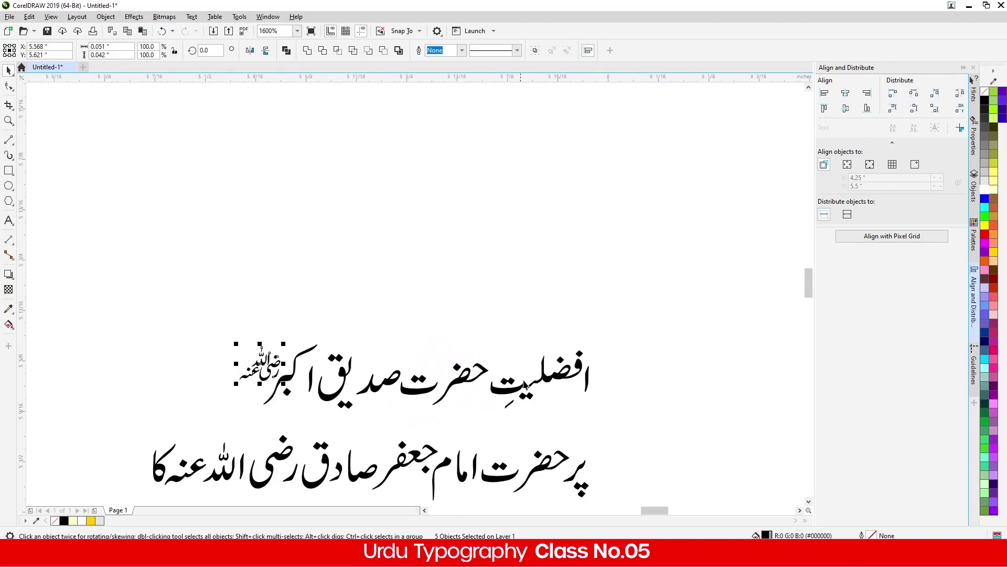
Step: Tighten the first line by moving the letters of حضرت closer to افضلیتِ
{"action": "scroll", "coordinate": [524, 385], "scroll_direction": "up", "scroll_amount": 1}
{"action": "left_click_drag", "start_coordinate": [285, 444], "coordinate": [255, 464]}
{"action": "left_click_drag", "start_coordinate": [297, 402], "coordinate": [328, 407]}
{"action": "left_click", "coordinate": [287, 373]}
{"action": "left_click_drag", "start_coordinate": [285, 331], "coordinate": [388, 447]}
{"action": "left_click_drag", "start_coordinate": [336, 401], "coordinate": [352, 402]}
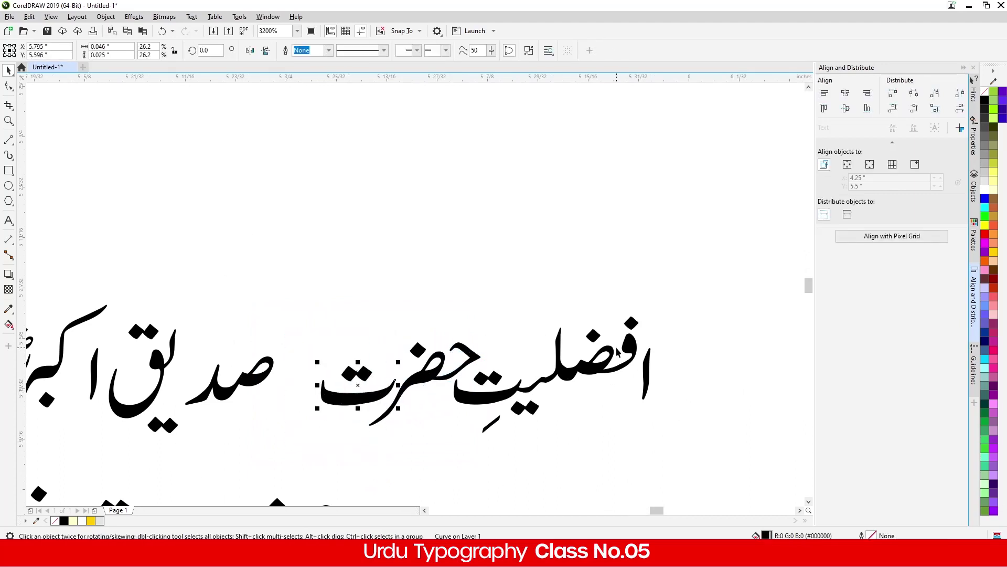
Step: Close up the word صدیق and the alif of اکبر toward حضرت in the first line
{"action": "scroll", "coordinate": [616, 348], "scroll_direction": "down", "scroll_amount": 1}
{"action": "scroll", "coordinate": [444, 360], "scroll_direction": "up", "scroll_amount": 1}
{"action": "left_click_drag", "start_coordinate": [477, 321], "coordinate": [338, 410]}
{"action": "left_click_drag", "start_coordinate": [388, 381], "coordinate": [442, 381]}
{"action": "left_click_drag", "start_coordinate": [385, 295], "coordinate": [270, 443]}
{"action": "left_click_drag", "start_coordinate": [297, 405], "coordinate": [375, 407]}
{"action": "left_click_drag", "start_coordinate": [269, 360], "coordinate": [354, 360]}
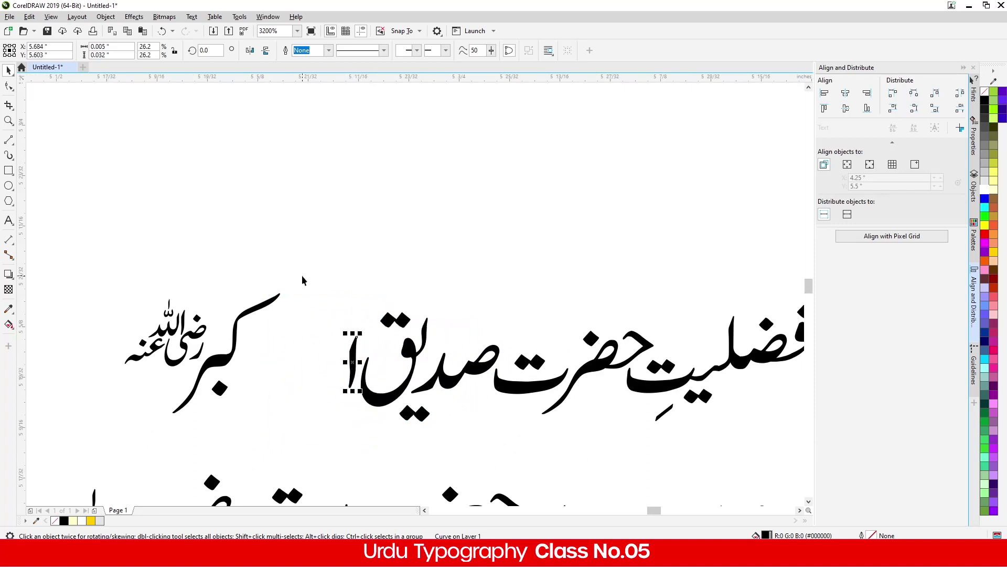
Step: Move کبر together with the compact honorific up against the alif to finish tightening the first line
{"action": "left_click_drag", "start_coordinate": [90, 459], "coordinate": [91, 460]}
{"action": "left_click_drag", "start_coordinate": [179, 362], "coordinate": [285, 359]}
{"action": "scroll", "coordinate": [274, 296], "scroll_direction": "down", "scroll_amount": 2}
{"action": "scroll", "coordinate": [324, 346], "scroll_direction": "up", "scroll_amount": 1}
{"action": "scroll", "coordinate": [439, 377], "scroll_direction": "up", "scroll_amount": 2}
{"action": "scroll", "coordinate": [492, 376], "scroll_direction": "down", "scroll_amount": 1}
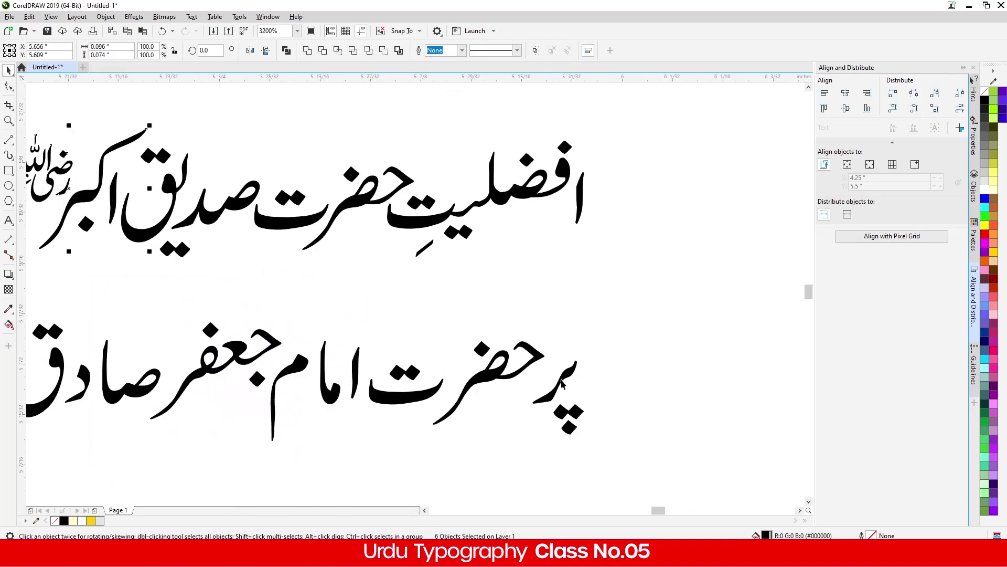
Step: Move the letters of حضرت and the alif of امام closer to پر in the second line
{"action": "left_click_drag", "start_coordinate": [435, 398], "coordinate": [408, 445]}
{"action": "left_click_drag", "start_coordinate": [466, 384], "coordinate": [496, 393]}
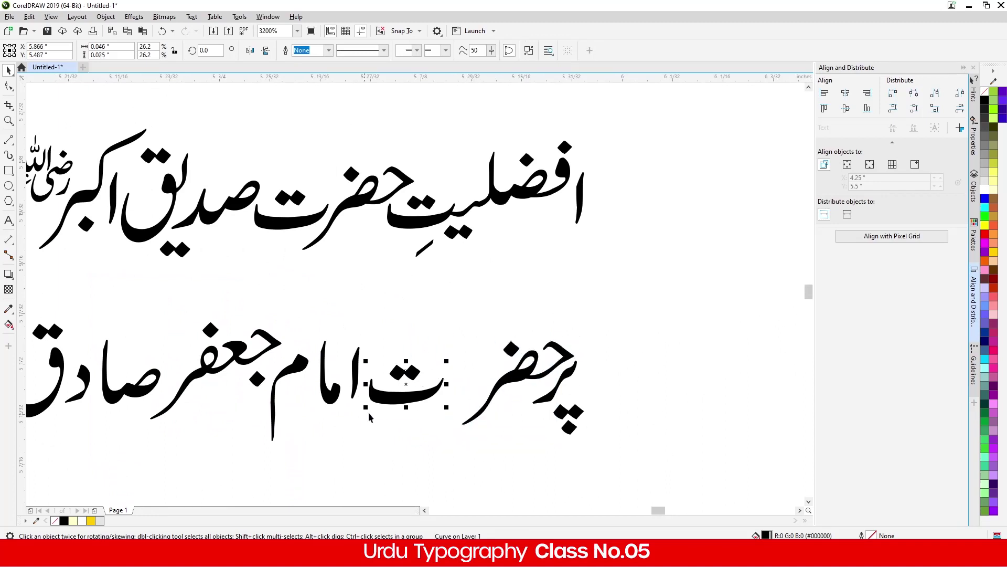
{"action": "left_click_drag", "start_coordinate": [390, 400], "coordinate": [429, 401]}
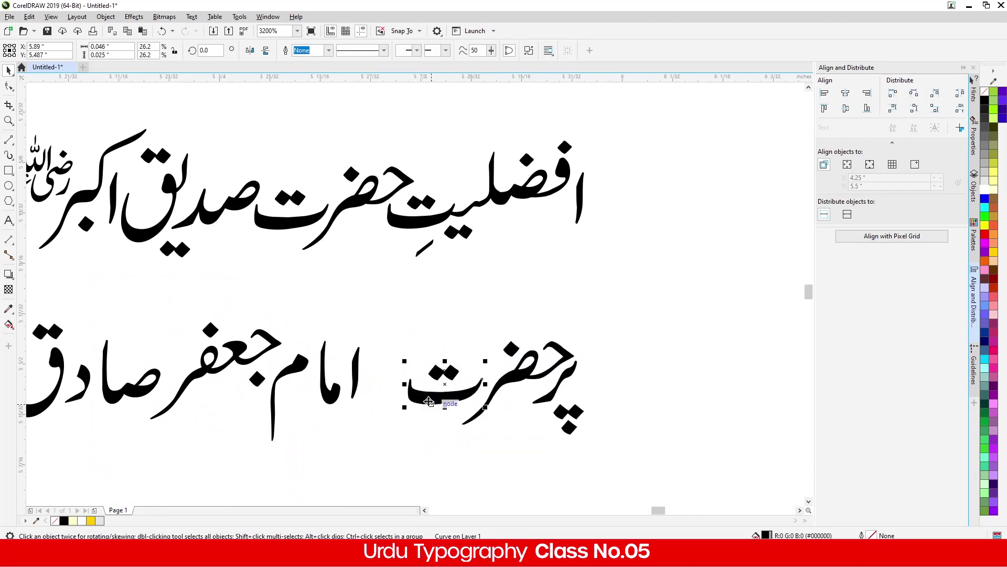
{"action": "left_click_drag", "start_coordinate": [363, 384], "coordinate": [337, 443]}
{"action": "left_click_drag", "start_coordinate": [352, 366], "coordinate": [399, 366]}
{"action": "scroll", "coordinate": [397, 380], "scroll_direction": "down", "scroll_amount": 3}
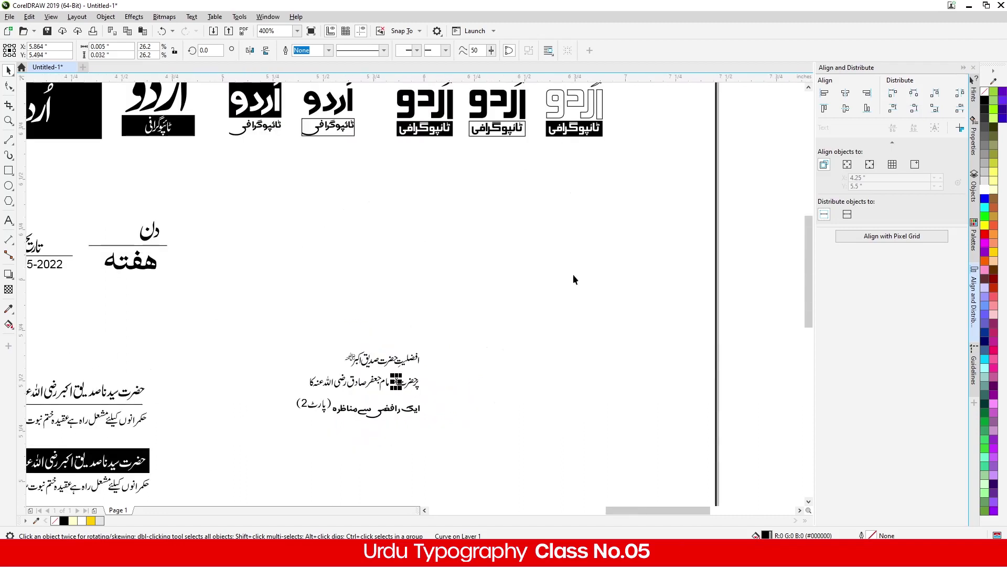
Step: Close up the remaining letters of امام and the word جعفر in the second line
{"action": "scroll", "coordinate": [404, 382], "scroll_direction": "up", "scroll_amount": 3}
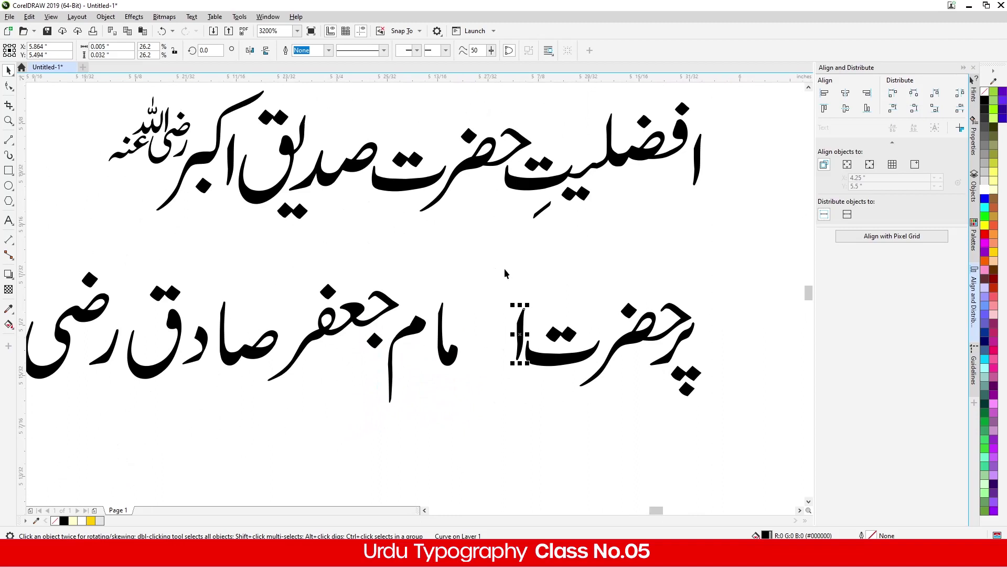
{"action": "left_click_drag", "start_coordinate": [417, 390], "coordinate": [417, 390]}
{"action": "left_click_drag", "start_coordinate": [444, 359], "coordinate": [500, 362]}
{"action": "left_click_drag", "start_coordinate": [418, 325], "coordinate": [485, 324]}
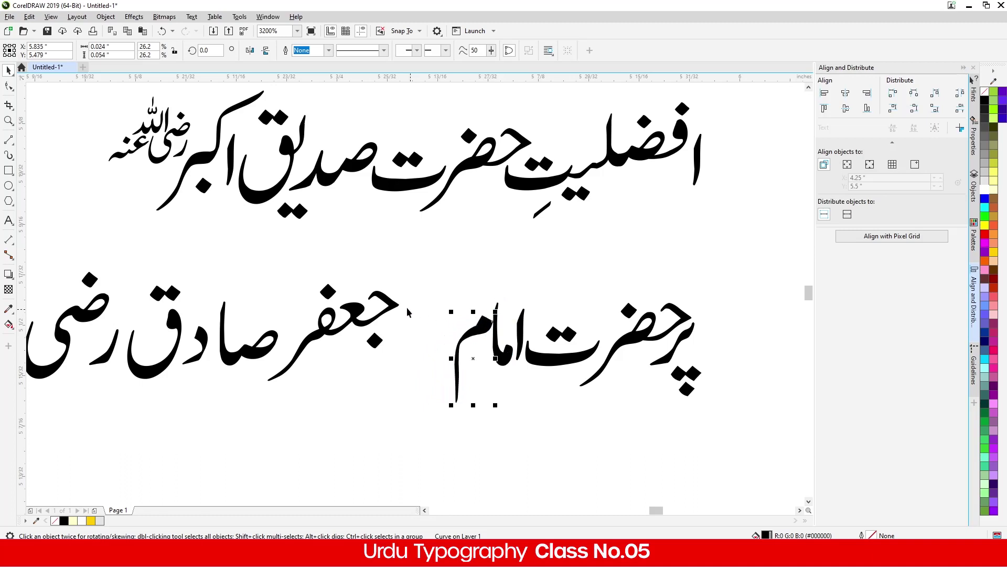
{"action": "left_click_drag", "start_coordinate": [362, 308], "coordinate": [235, 431]}
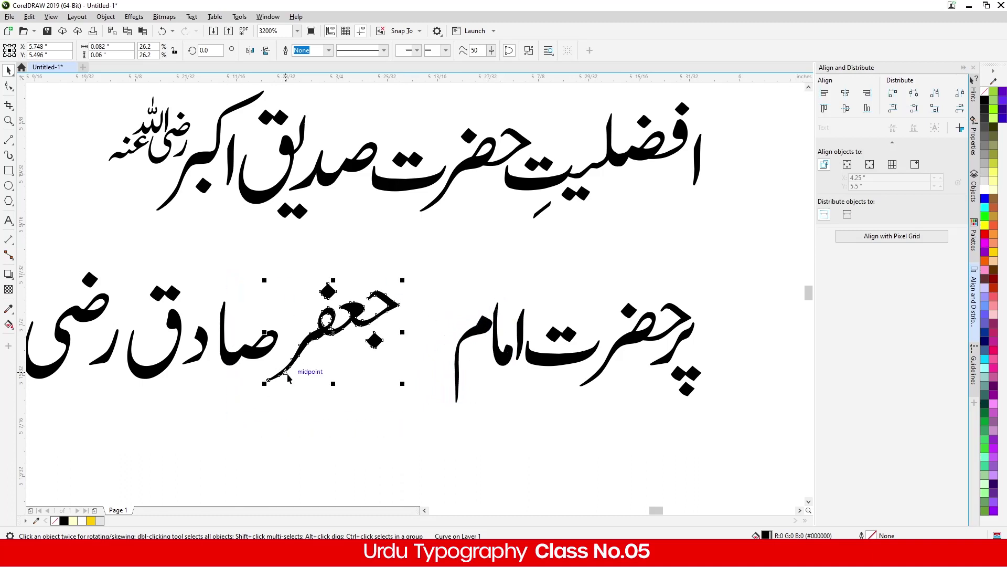
{"action": "left_click_drag", "start_coordinate": [284, 370], "coordinate": [354, 384]}
Step: Bring the letters of صادق closer to جعفر in the second line
{"action": "scroll", "coordinate": [337, 404], "scroll_direction": "down", "scroll_amount": 1}
{"action": "scroll", "coordinate": [260, 377], "scroll_direction": "up", "scroll_amount": 1}
{"action": "left_click_drag", "start_coordinate": [384, 297], "coordinate": [401, 388]}
{"action": "left_click_drag", "start_coordinate": [282, 369], "coordinate": [365, 366]}
{"action": "left_click_drag", "start_coordinate": [294, 293], "coordinate": [185, 442]}
{"action": "left_click_drag", "start_coordinate": [220, 393], "coordinate": [321, 394]}
Step: Replace the second line's full honorific with the compact one from the first line and move کا up beside it
{"action": "scroll", "coordinate": [241, 301], "scroll_direction": "down", "scroll_amount": 1}
{"action": "left_click_drag", "start_coordinate": [241, 290], "coordinate": [216, 344]}
{"action": "key", "text": "Delete"}
{"action": "left_click_drag", "start_coordinate": [259, 260], "coordinate": [262, 332]}
{"action": "scroll", "coordinate": [261, 327], "scroll_direction": "up", "scroll_amount": 2}
{"action": "scroll", "coordinate": [258, 327], "scroll_direction": "up", "scroll_amount": 2}
{"action": "left_click_drag", "start_coordinate": [112, 369], "coordinate": [164, 357]}
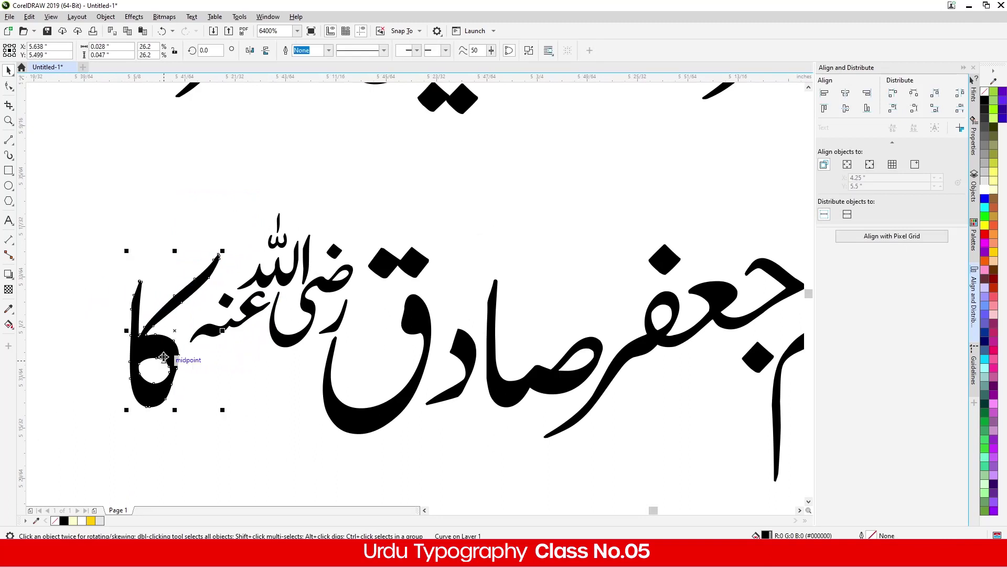
Step: Copy the compact honorific from the second line to the end of the first line, above اکبر
{"action": "scroll", "coordinate": [287, 320], "scroll_direction": "down", "scroll_amount": 1}
{"action": "scroll", "coordinate": [422, 304], "scroll_direction": "down", "scroll_amount": 2}
{"action": "scroll", "coordinate": [471, 300], "scroll_direction": "up", "scroll_amount": 1}
{"action": "left_click_drag", "start_coordinate": [573, 286], "coordinate": [186, 379]}
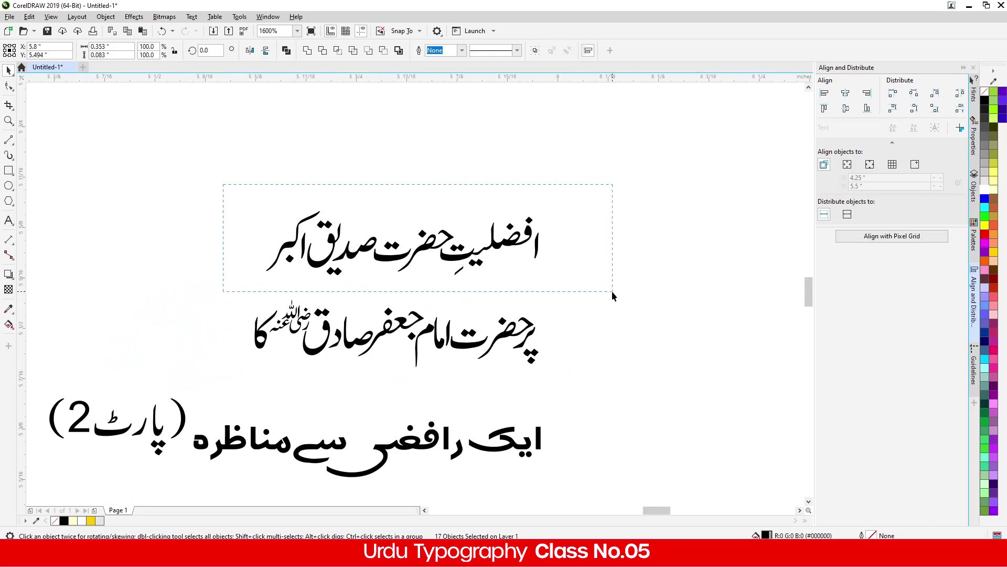
{"action": "left_click_drag", "start_coordinate": [612, 291], "coordinate": [270, 324]}
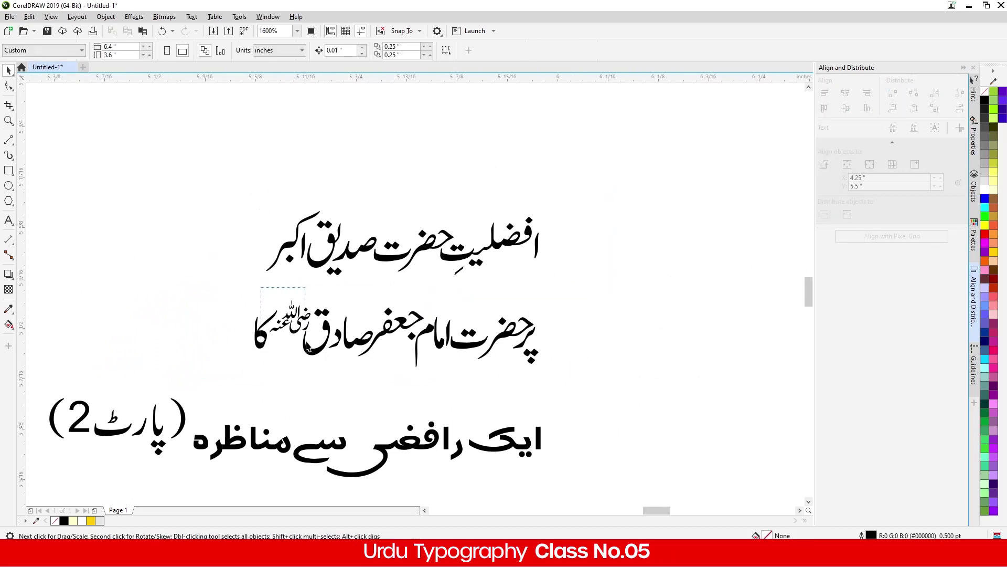
{"action": "left_click_drag", "start_coordinate": [318, 346], "coordinate": [286, 232]}
{"action": "scroll", "coordinate": [261, 239], "scroll_direction": "up", "scroll_amount": 1}
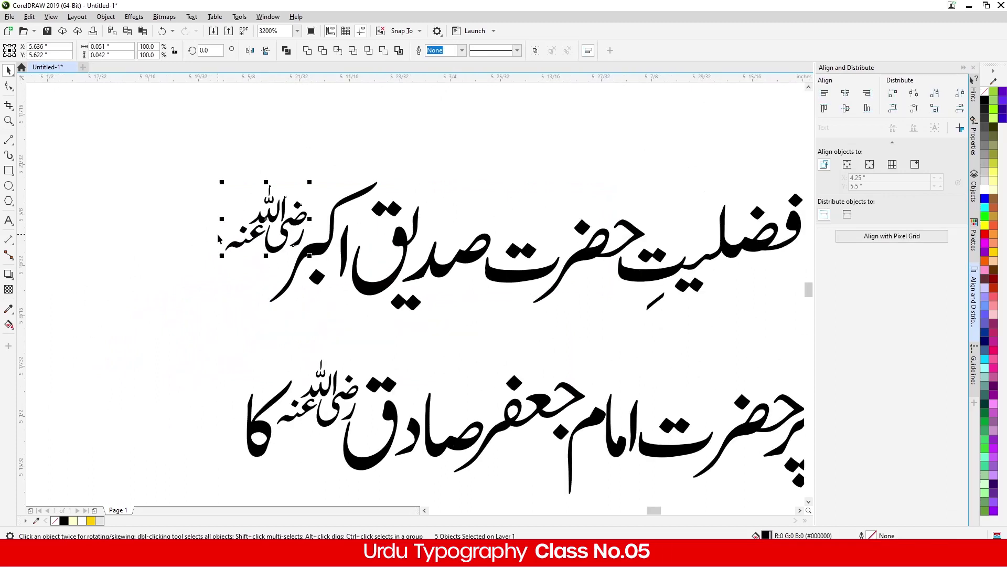
{"action": "key", "text": "Left"}
Step: Group the pieces of each compact honorific, and group the complete first line
{"action": "left_click", "coordinate": [534, 50]}
{"action": "left_click_drag", "start_coordinate": [254, 339], "coordinate": [368, 450]}
{"action": "left_click", "coordinate": [535, 51]}
{"action": "scroll", "coordinate": [385, 170], "scroll_direction": "down", "scroll_amount": 1}
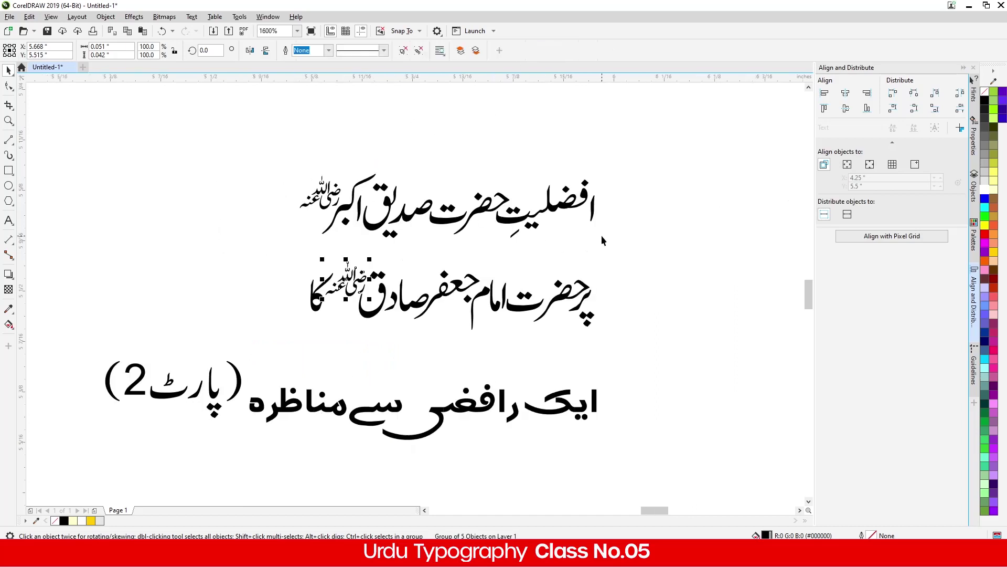
{"action": "left_click_drag", "start_coordinate": [268, 264], "coordinate": [266, 249]}
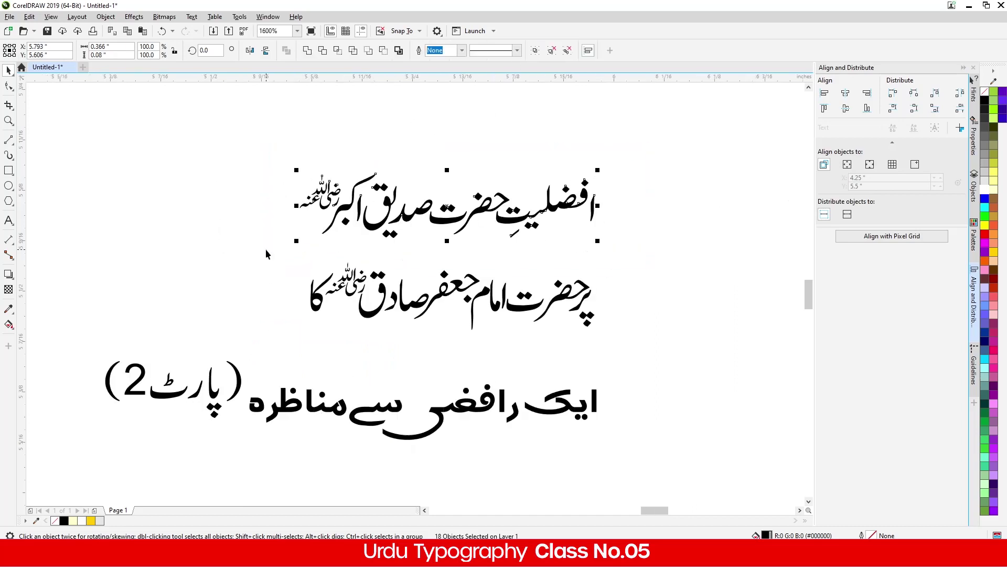
{"action": "key", "text": "ctrl+g"}
Step: Shift the word پر slightly outward from حضرت at the start of the second line
{"action": "left_click_drag", "start_coordinate": [619, 326], "coordinate": [657, 334]}
{"action": "left_click", "coordinate": [656, 328]}
{"action": "scroll", "coordinate": [589, 301], "scroll_direction": "up", "scroll_amount": 1}
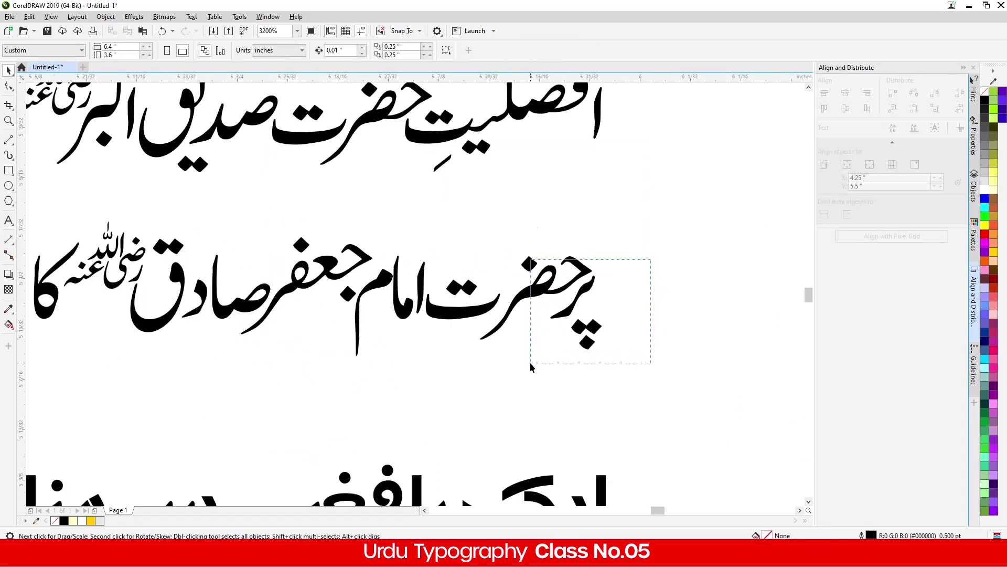
{"action": "left_click_drag", "start_coordinate": [530, 362], "coordinate": [534, 363]}
{"action": "scroll", "coordinate": [534, 363], "scroll_direction": "down", "scroll_amount": 1}
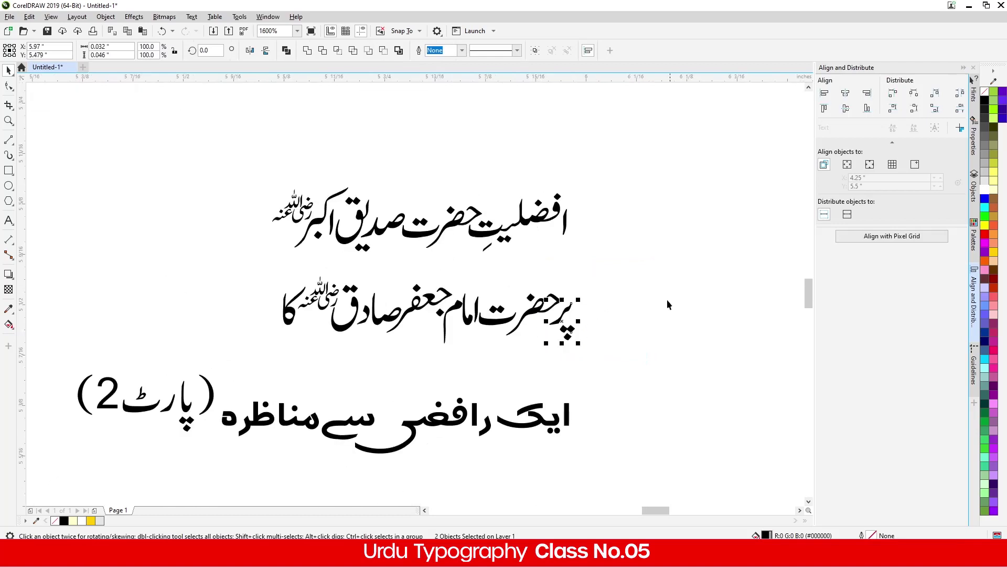
{"action": "left_click_drag", "start_coordinate": [301, 360], "coordinate": [190, 377]}
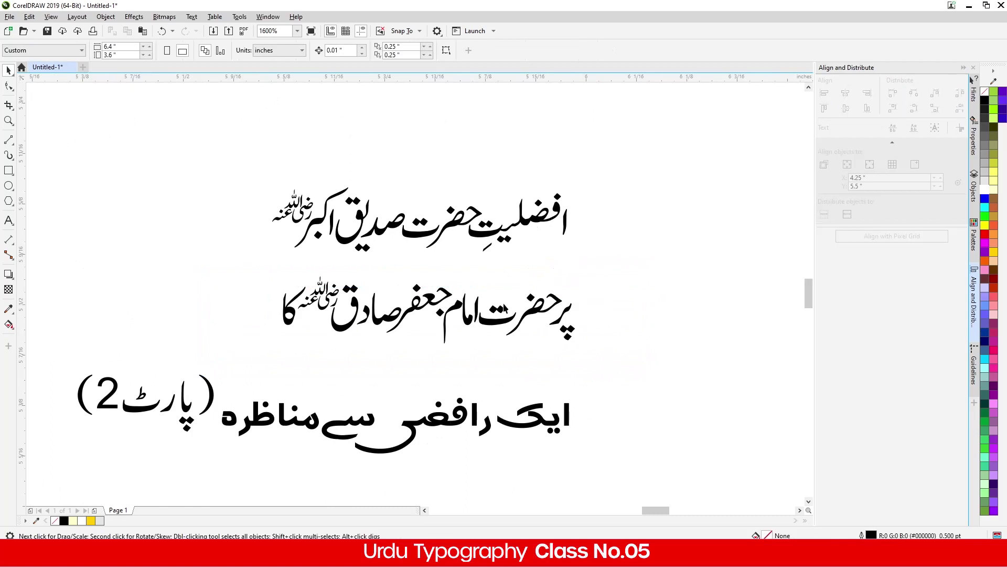
Step: Raise the final م of امام above its neighbouring letters and move جعفر صادق with its honorific and کا closer to it
{"action": "scroll", "coordinate": [467, 292], "scroll_direction": "up", "scroll_amount": 2}
{"action": "left_click_drag", "start_coordinate": [432, 347], "coordinate": [478, 272]}
{"action": "scroll", "coordinate": [478, 271], "scroll_direction": "down", "scroll_amount": 1}
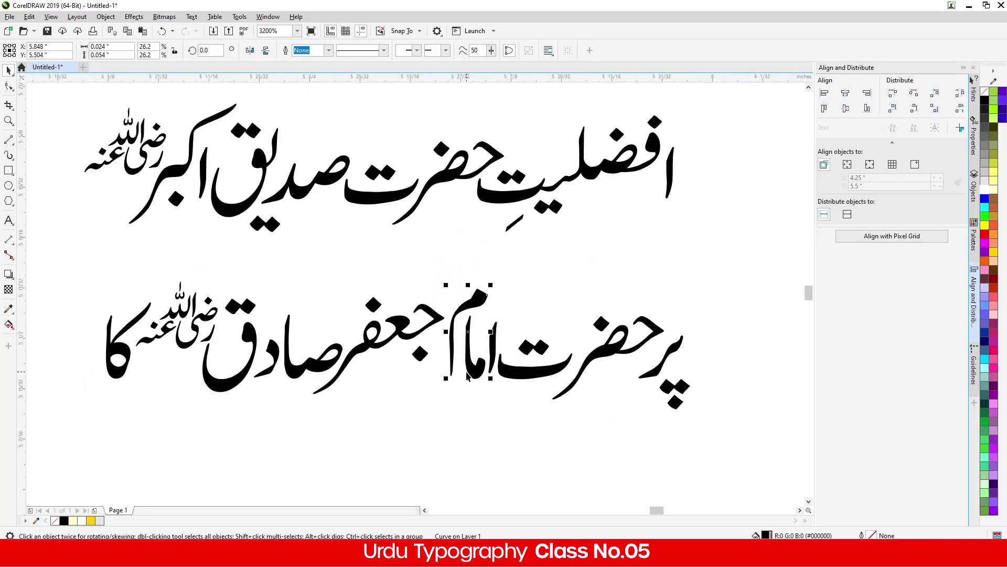
{"action": "left_click_drag", "start_coordinate": [455, 412], "coordinate": [455, 412]}
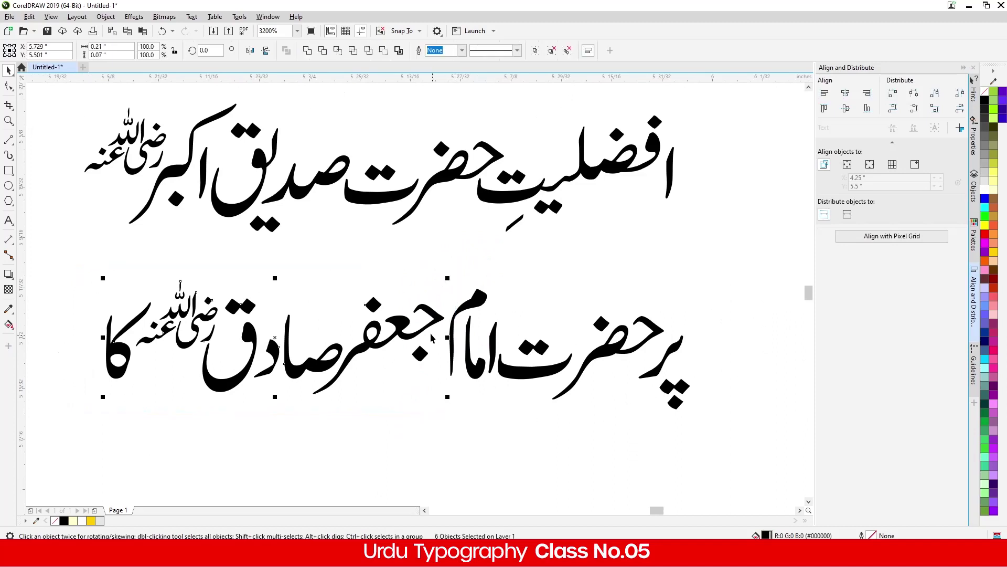
{"action": "scroll", "coordinate": [430, 333], "scroll_direction": "up", "scroll_amount": 1}
{"action": "left_click_drag", "start_coordinate": [366, 336], "coordinate": [374, 336]}
{"action": "scroll", "coordinate": [370, 336], "scroll_direction": "down", "scroll_amount": 1}
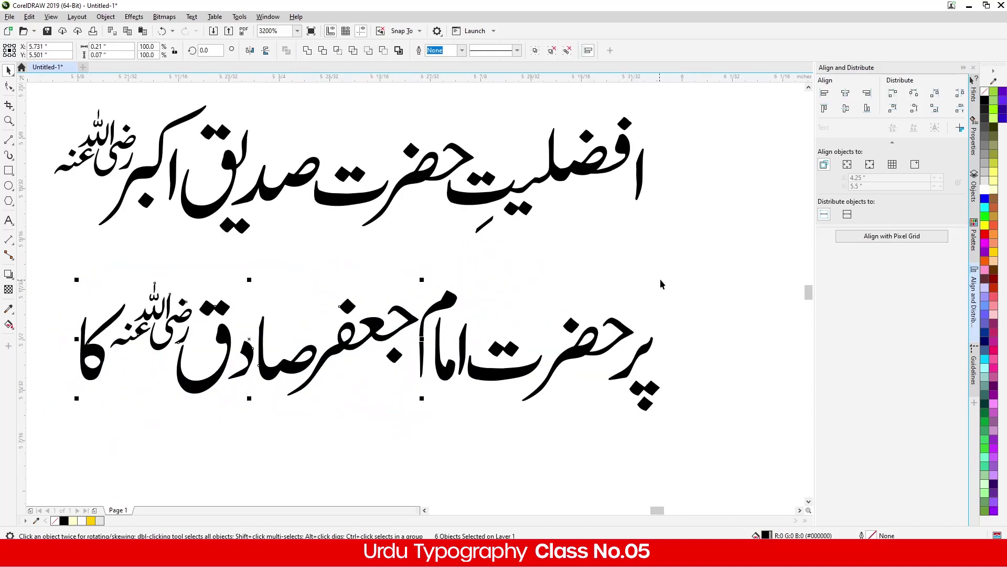
Step: Group the complete second line and centre it horizontally on the first line
{"action": "left_click_drag", "start_coordinate": [274, 420], "coordinate": [39, 448]}
{"action": "key", "text": "ctrl+g"}
{"action": "scroll", "coordinate": [370, 324], "scroll_direction": "down", "scroll_amount": 2}
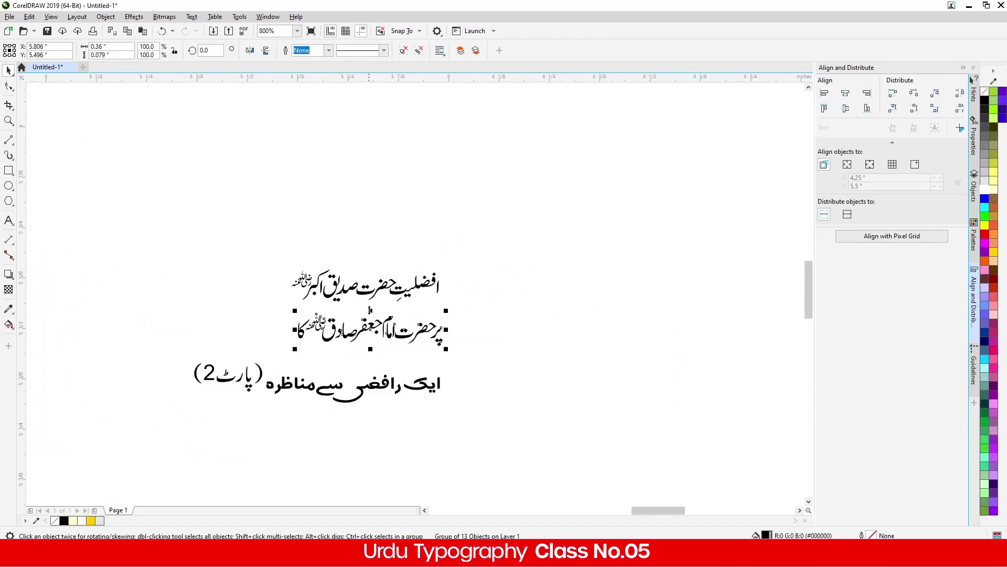
{"action": "left_click", "coordinate": [340, 298], "text": "shift"}
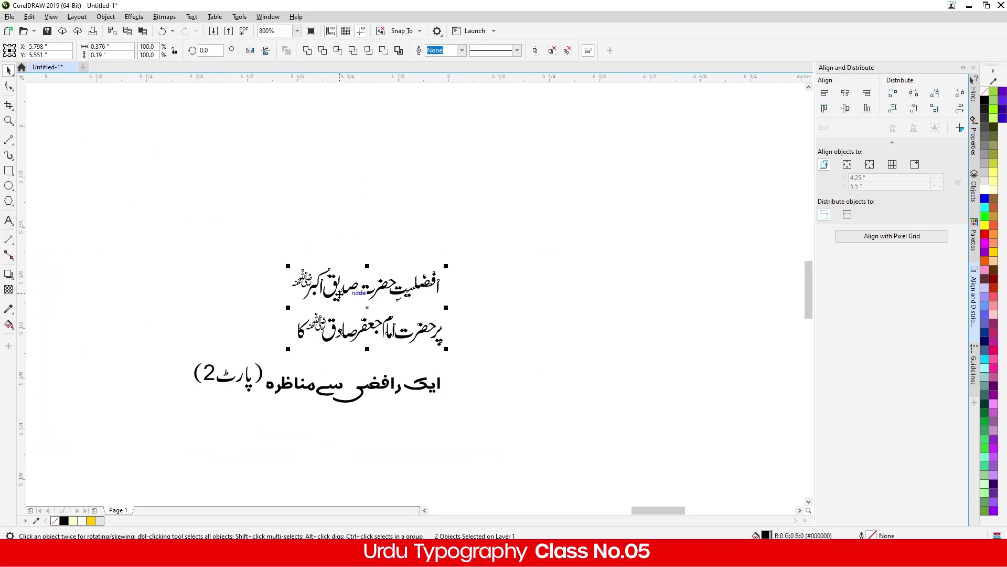
{"action": "key", "text": "c"}
{"action": "left_click", "coordinate": [362, 356]}
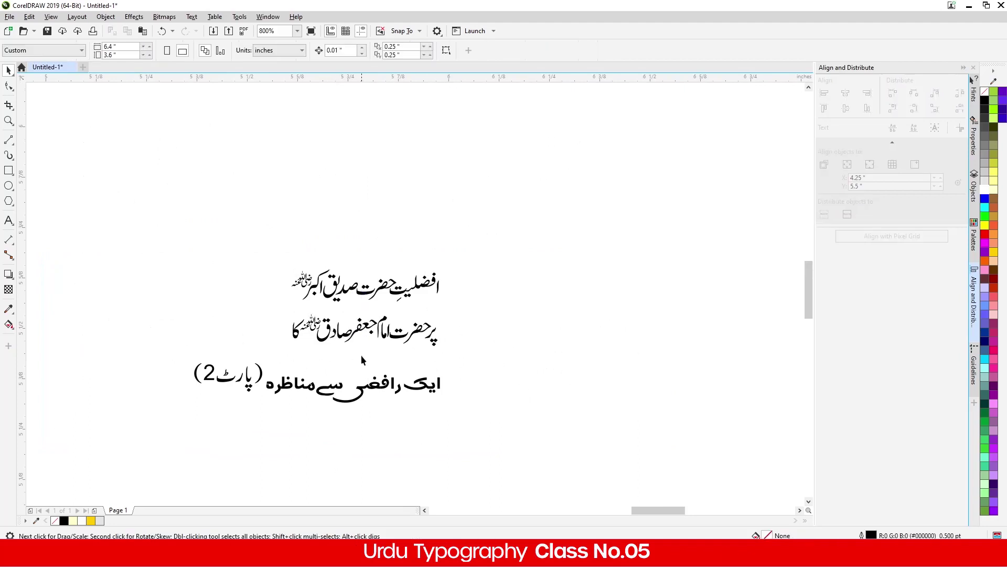
Step: Nudge the second line up close beneath the first line
{"action": "scroll", "coordinate": [361, 353], "scroll_direction": "up", "scroll_amount": 1}
{"action": "left_click", "coordinate": [357, 307]}
{"action": "key", "text": "Up"}
{"action": "key", "text": "Up"}
{"action": "key", "text": "Up"}
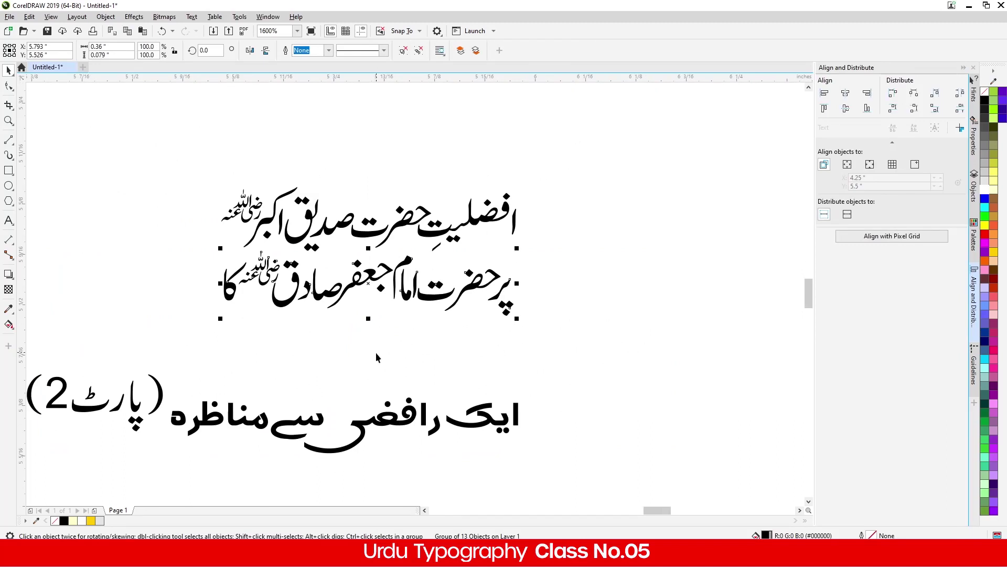
Step: Group the two pieces of سے in the third line and tuck the word against the end of رافضی
{"action": "scroll", "coordinate": [407, 374], "scroll_direction": "down", "scroll_amount": 1}
{"action": "scroll", "coordinate": [411, 388], "scroll_direction": "up", "scroll_amount": 3}
{"action": "scroll", "coordinate": [534, 390], "scroll_direction": "down", "scroll_amount": 2}
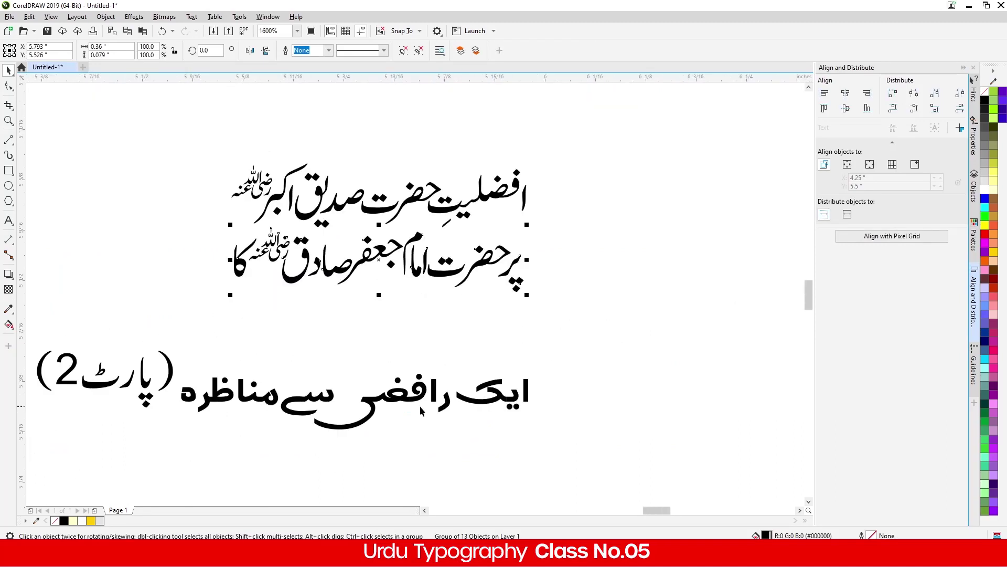
{"action": "scroll", "coordinate": [450, 412], "scroll_direction": "up", "scroll_amount": 1}
{"action": "left_click_drag", "start_coordinate": [448, 390], "coordinate": [439, 391]}
{"action": "mouse_move", "coordinate": [147, 388]}
{"action": "left_mouse_down"}
{"action": "mouse_move", "coordinate": [167, 387]}
{"action": "mouse_move", "coordinate": [146, 389]}
{"action": "left_mouse_up"}
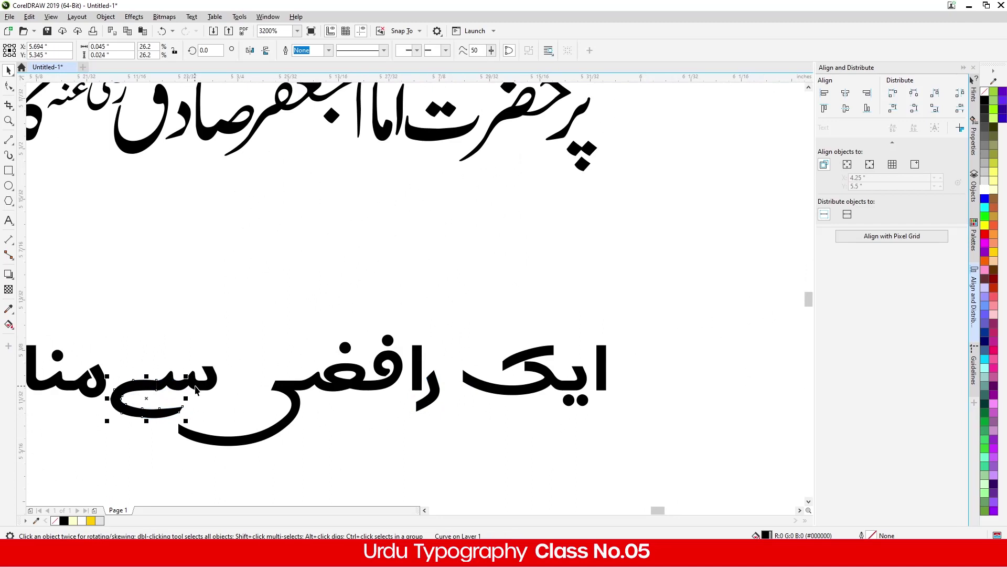
{"action": "left_click", "coordinate": [197, 388], "text": "shift"}
{"action": "key", "text": "ctrl+g"}
{"action": "left_click_drag", "start_coordinate": [204, 386], "coordinate": [253, 378]}
{"action": "scroll", "coordinate": [279, 366], "scroll_direction": "down", "scroll_amount": 1}
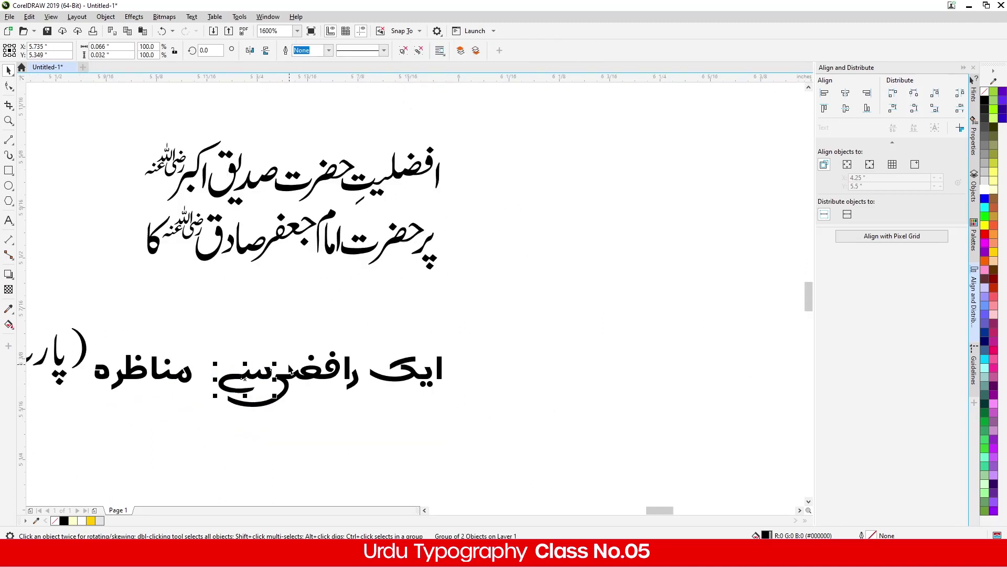
Step: Close up the letters of مناظرہ against سے in the third line, including the final ہ
{"action": "scroll", "coordinate": [171, 364], "scroll_direction": "up", "scroll_amount": 1}
{"action": "left_click_drag", "start_coordinate": [248, 325], "coordinate": [43, 426]}
{"action": "left_click_drag", "start_coordinate": [93, 386], "coordinate": [147, 391]}
{"action": "scroll", "coordinate": [188, 366], "scroll_direction": "down", "scroll_amount": 2}
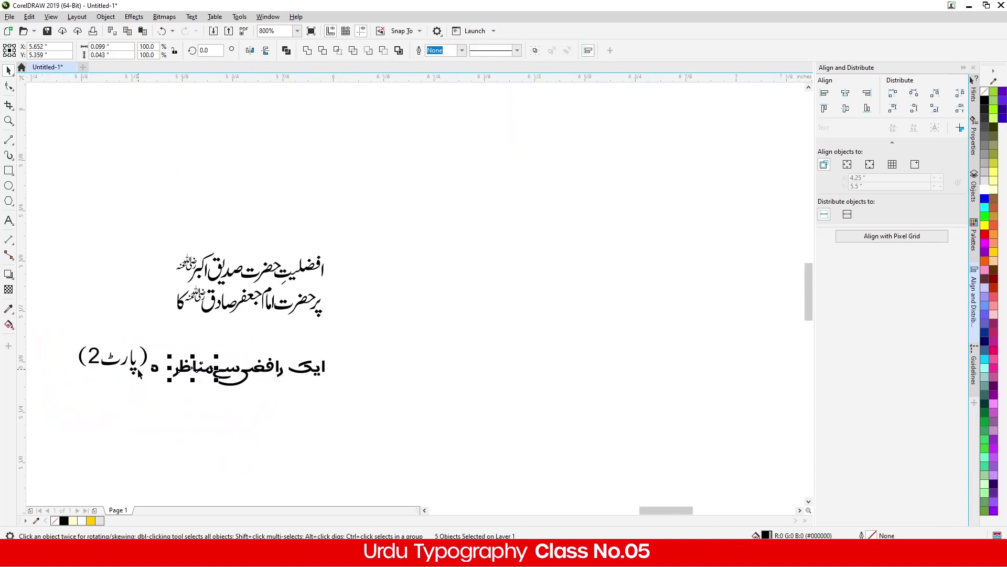
{"action": "scroll", "coordinate": [173, 367], "scroll_direction": "up", "scroll_amount": 2}
{"action": "left_click_drag", "start_coordinate": [192, 368], "coordinate": [253, 368]}
{"action": "scroll", "coordinate": [186, 345], "scroll_direction": "down", "scroll_amount": 2}
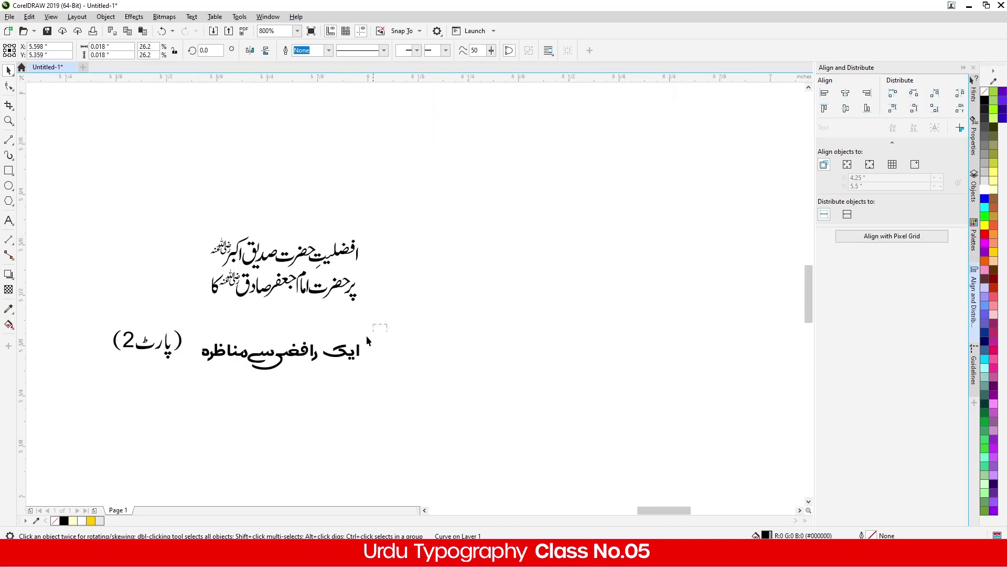
Step: Move ایک رافضی سے مناظرہ up directly beneath the second line, leaving the bracketed part label behind
{"action": "left_click_drag", "start_coordinate": [177, 395], "coordinate": [178, 396]}
{"action": "left_click_drag", "start_coordinate": [276, 359], "coordinate": [276, 325]}
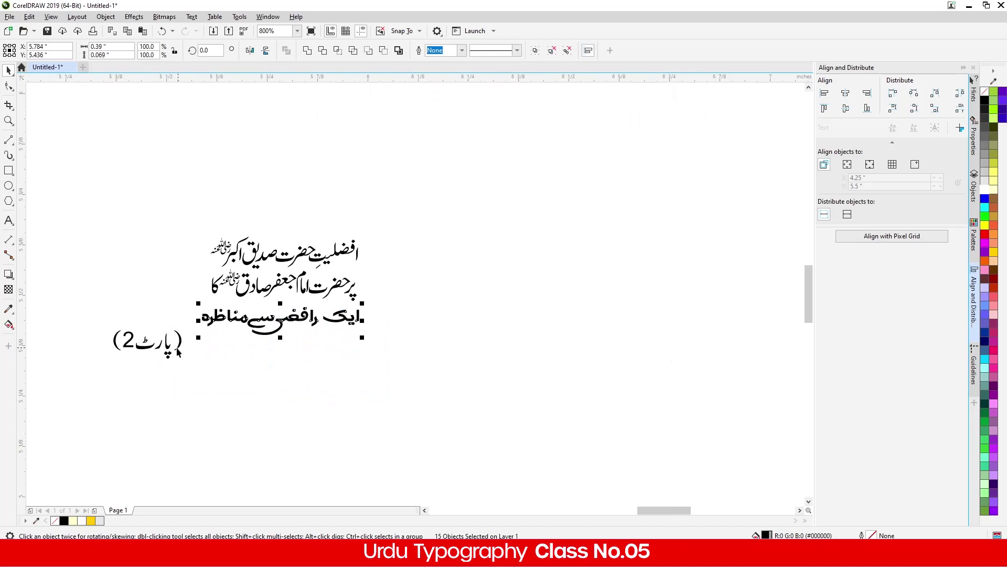
{"action": "scroll", "coordinate": [166, 337], "scroll_direction": "up", "scroll_amount": 1}
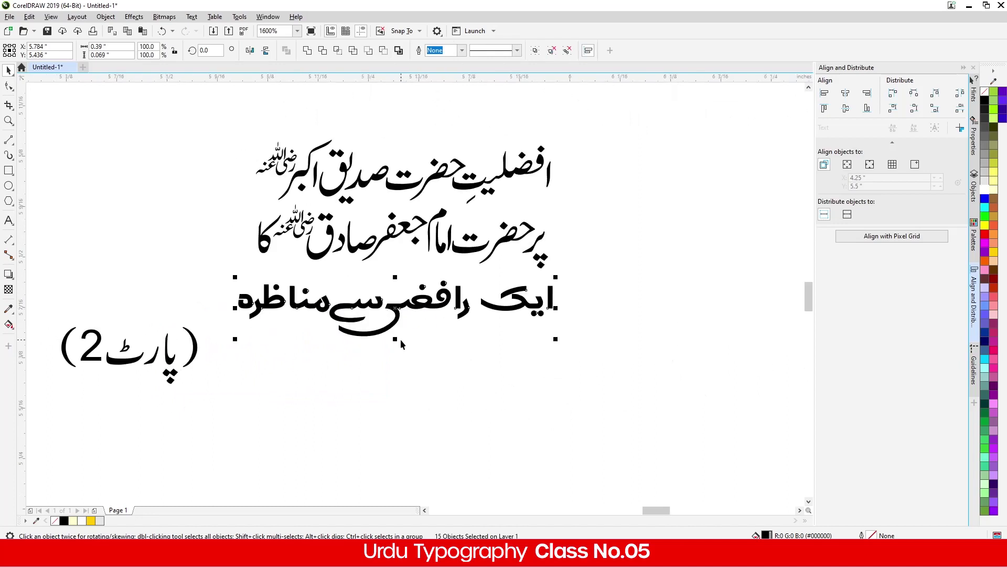
{"action": "left_click_drag", "start_coordinate": [209, 312], "coordinate": [39, 396]}
{"action": "left_click", "coordinate": [202, 321]}
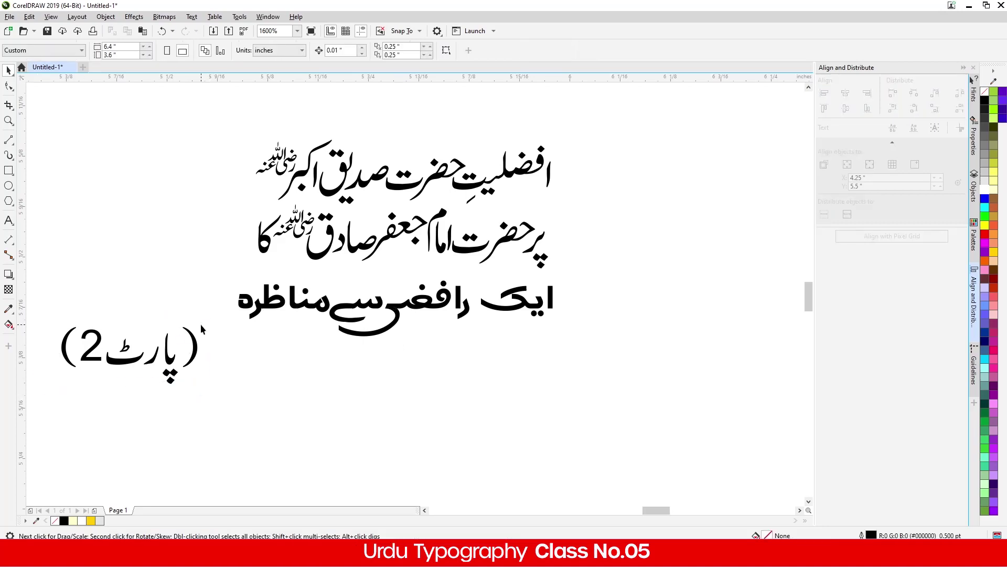
Step: Move the letters ر and ٹ of پارٹ closer to پا in the bracketed label
{"action": "scroll", "coordinate": [152, 358], "scroll_direction": "up", "scroll_amount": 2}
{"action": "left_click_drag", "start_coordinate": [147, 372], "coordinate": [167, 371]}
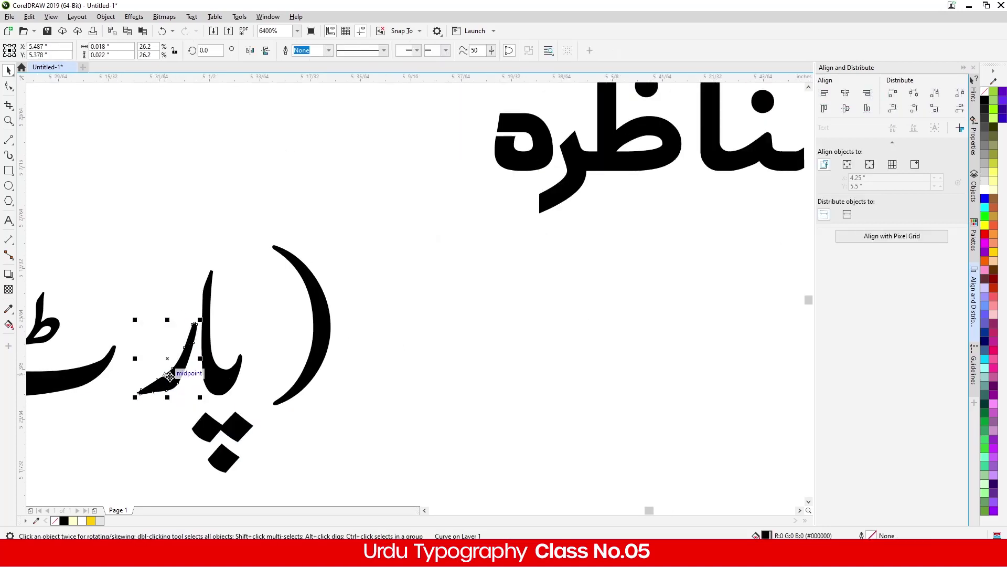
{"action": "scroll", "coordinate": [201, 333], "scroll_direction": "down", "scroll_amount": 1}
{"action": "left_click_drag", "start_coordinate": [195, 300], "coordinate": [47, 430]}
{"action": "left_click_drag", "start_coordinate": [76, 386], "coordinate": [127, 360]}
{"action": "scroll", "coordinate": [129, 359], "scroll_direction": "down", "scroll_amount": 2}
{"action": "scroll", "coordinate": [93, 363], "scroll_direction": "up", "scroll_amount": 3}
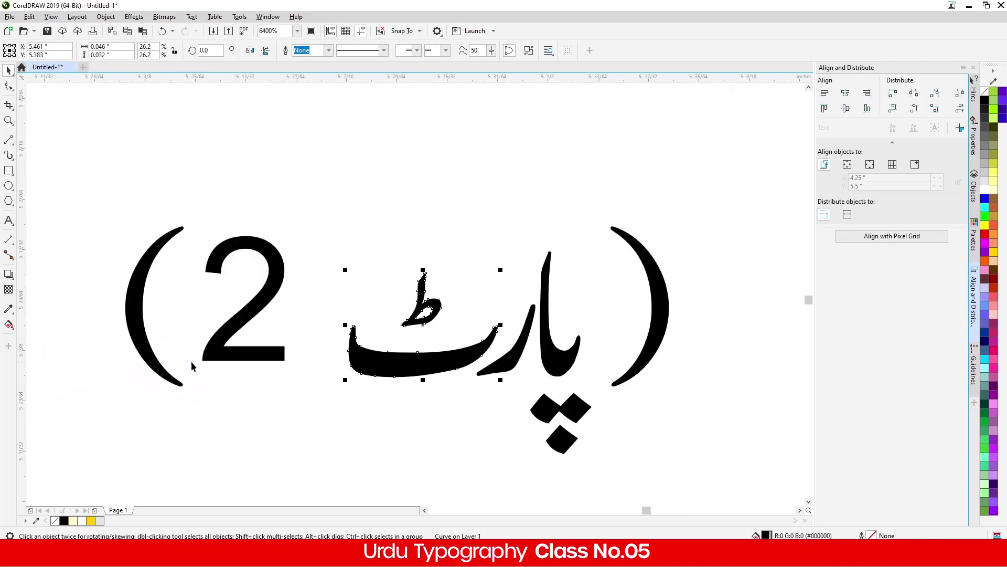
Step: Bring the numeral 2 and its adjacent bracket closer to پارٹ
{"action": "left_click_drag", "start_coordinate": [225, 353], "coordinate": [276, 347]}
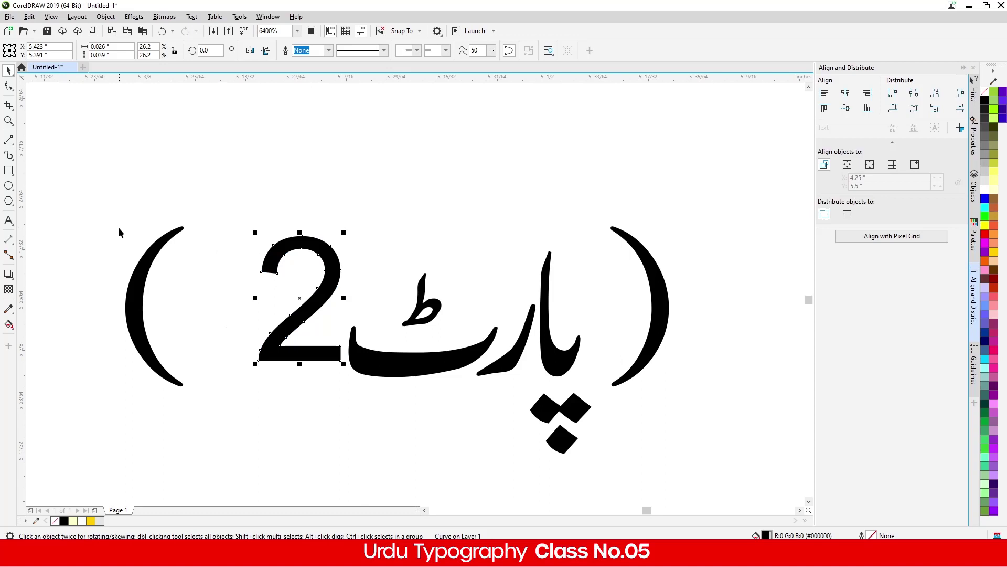
{"action": "left_click_drag", "start_coordinate": [228, 405], "coordinate": [228, 405]}
{"action": "left_click_drag", "start_coordinate": [141, 347], "coordinate": [217, 344]}
{"action": "scroll", "coordinate": [200, 327], "scroll_direction": "down", "scroll_amount": 2}
Step: Group the bracketed پارٹ 2 label, scale it to about 46% and place it beyond the end of the first line
{"action": "left_click_drag", "start_coordinate": [177, 269], "coordinate": [337, 371]}
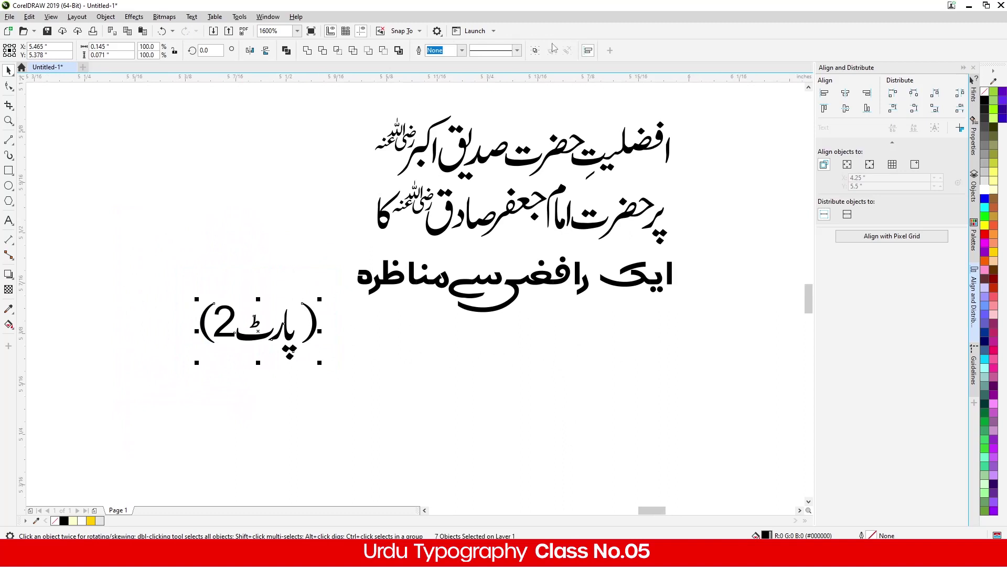
{"action": "key", "text": "ctrl+g"}
{"action": "left_click_drag", "start_coordinate": [321, 299], "coordinate": [426, 251]}
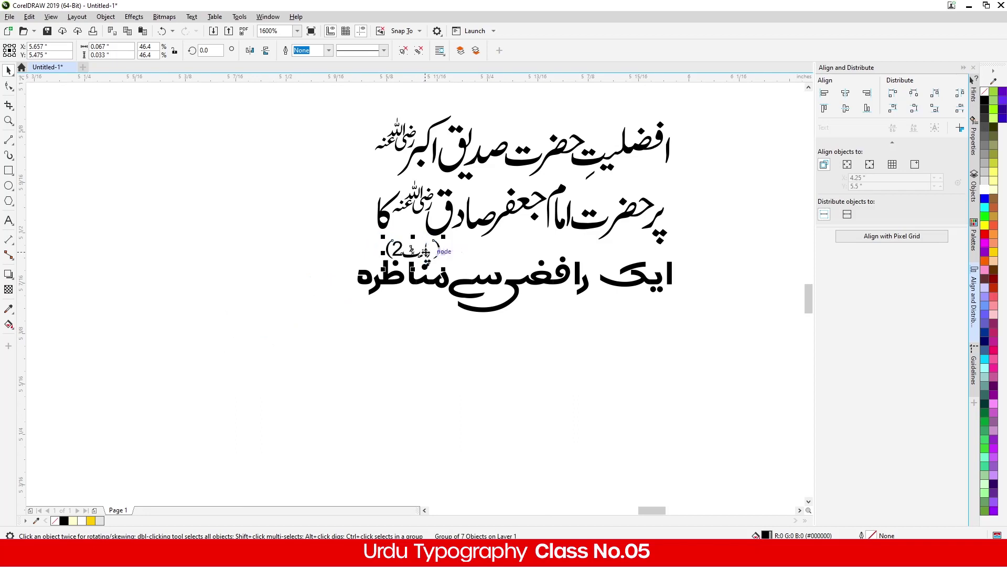
{"action": "scroll", "coordinate": [426, 248], "scroll_direction": "up", "scroll_amount": 2}
{"action": "left_click_drag", "start_coordinate": [428, 285], "coordinate": [146, 186]}
{"action": "scroll", "coordinate": [204, 295], "scroll_direction": "down", "scroll_amount": 2}
{"action": "scroll", "coordinate": [211, 237], "scroll_direction": "down", "scroll_amount": 1}
Step: Duplicate the three-line title without the part label to the right of the original
{"action": "left_click_drag", "start_coordinate": [385, 318], "coordinate": [385, 319]}
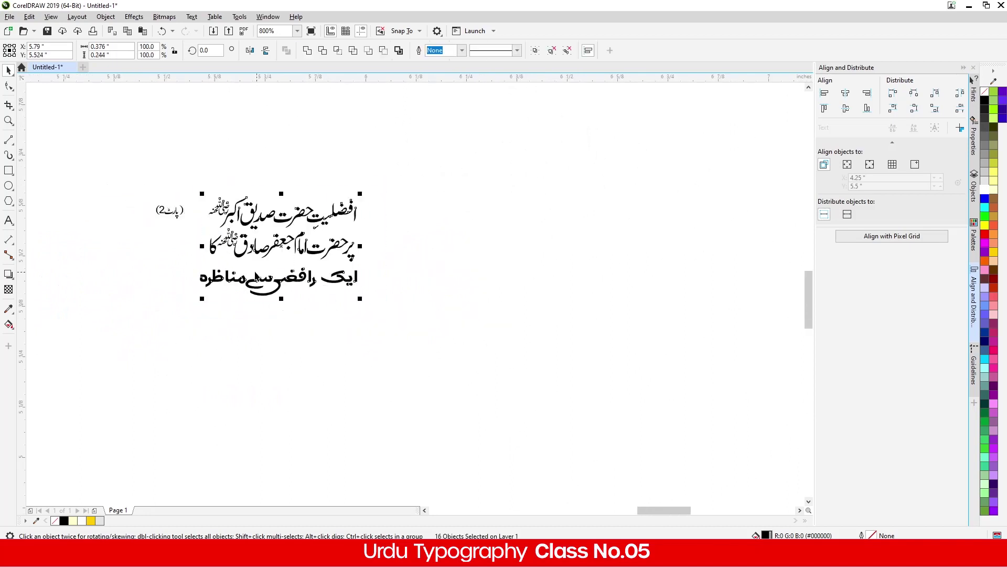
{"action": "left_click_drag", "start_coordinate": [184, 418], "coordinate": [186, 418]}
{"action": "left_click_drag", "start_coordinate": [260, 281], "coordinate": [493, 277]}
{"action": "left_click", "coordinate": [483, 325]}
{"action": "scroll", "coordinate": [573, 256], "scroll_direction": "up", "scroll_amount": 1}
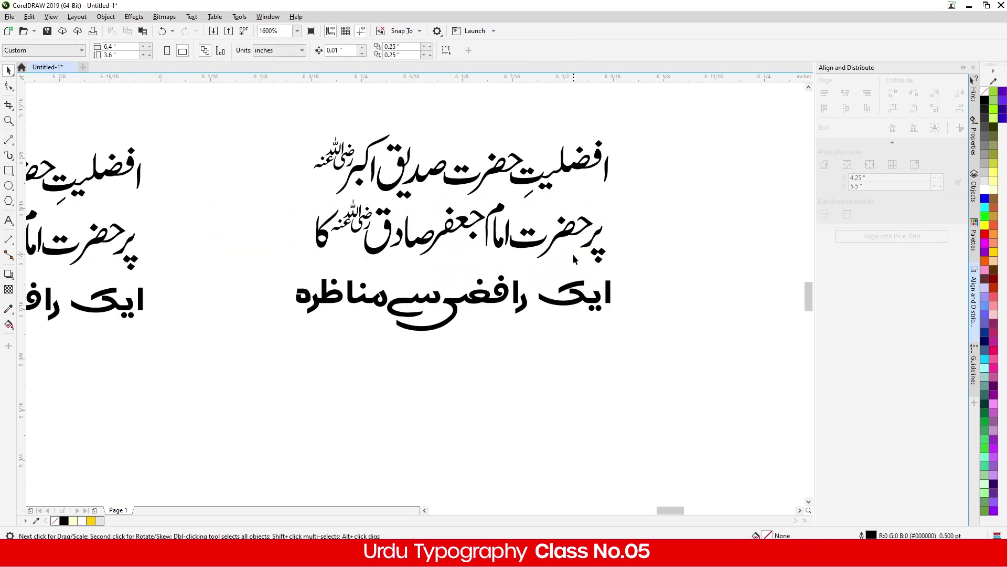
{"action": "scroll", "coordinate": [571, 260], "scroll_direction": "up", "scroll_amount": 1}
{"action": "scroll", "coordinate": [587, 284], "scroll_direction": "down", "scroll_amount": 1}
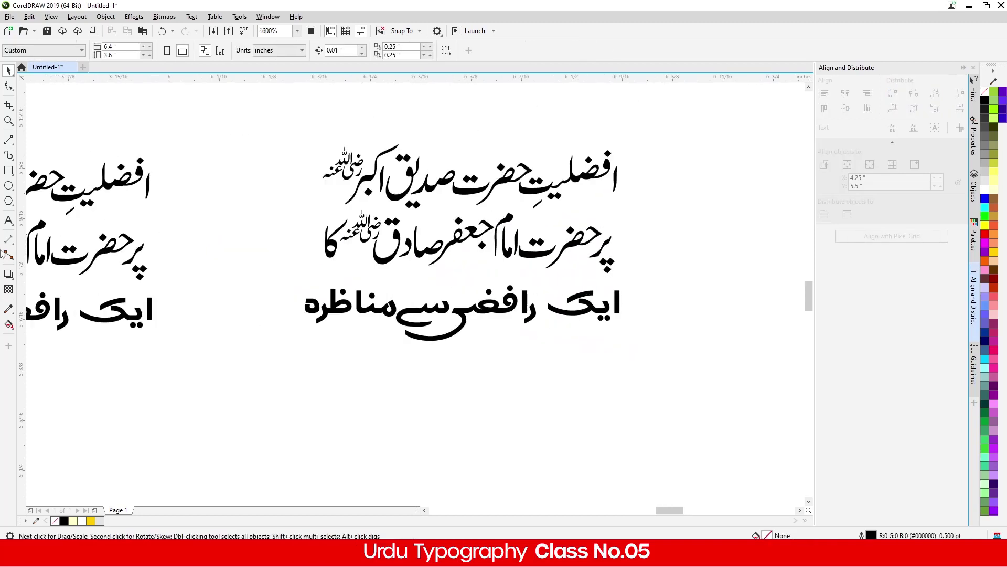
Step: Draw a rectangle about 0.39 by 0.08 inches over the copied title's third line, fill it black and remove its outline
{"action": "left_click_drag", "start_coordinate": [304, 277], "coordinate": [621, 343]}
{"action": "scroll", "coordinate": [590, 353], "scroll_direction": "down", "scroll_amount": 2}
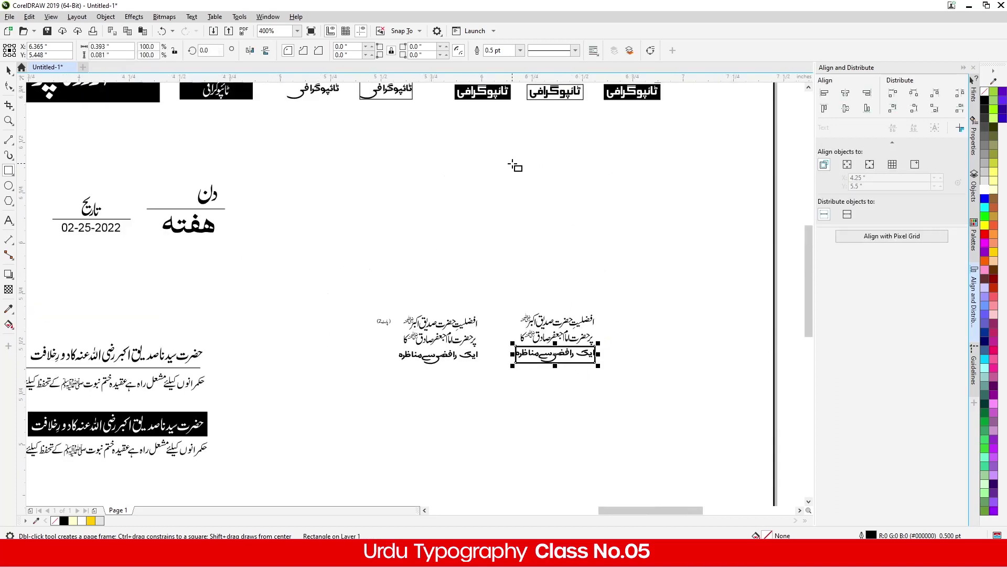
{"action": "scroll", "coordinate": [285, 209], "scroll_direction": "down", "scroll_amount": 1}
{"action": "scroll", "coordinate": [285, 210], "scroll_direction": "down", "scroll_amount": 1}
{"action": "scroll", "coordinate": [352, 249], "scroll_direction": "up", "scroll_amount": 2}
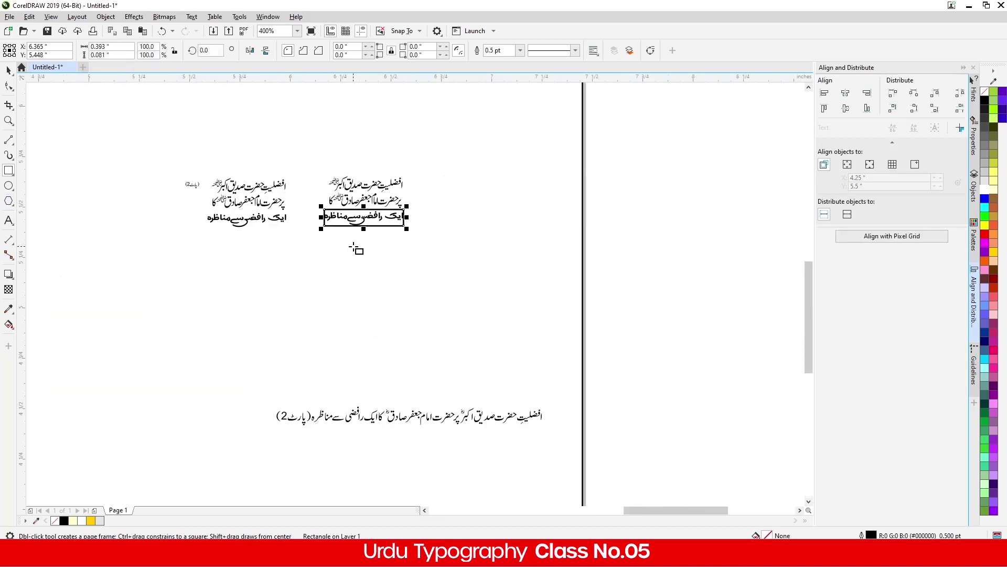
{"action": "scroll", "coordinate": [357, 224], "scroll_direction": "up", "scroll_amount": 4}
{"action": "scroll", "coordinate": [371, 266], "scroll_direction": "down", "scroll_amount": 3}
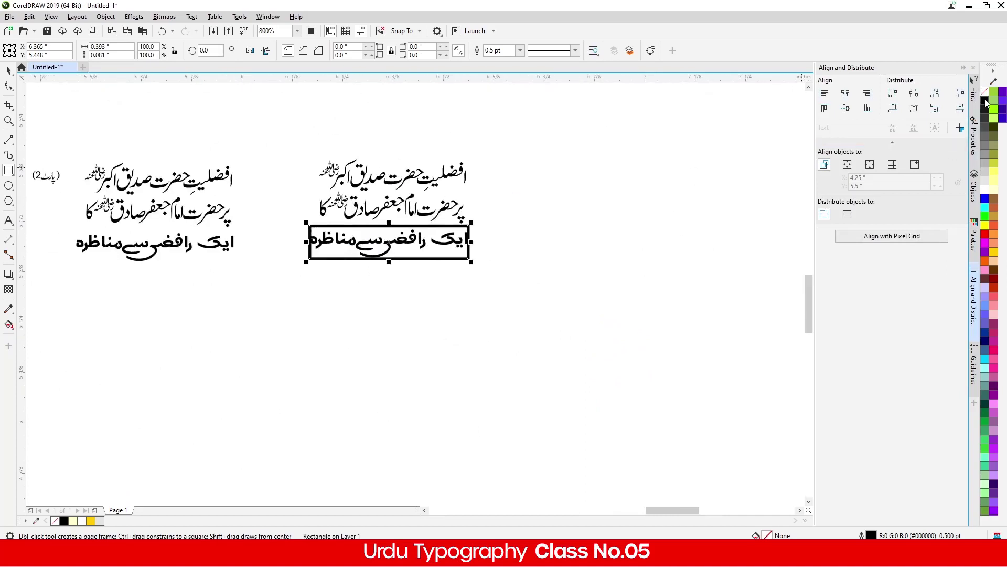
{"action": "left_click", "coordinate": [984, 100]}
{"action": "right_click", "coordinate": [985, 91]}
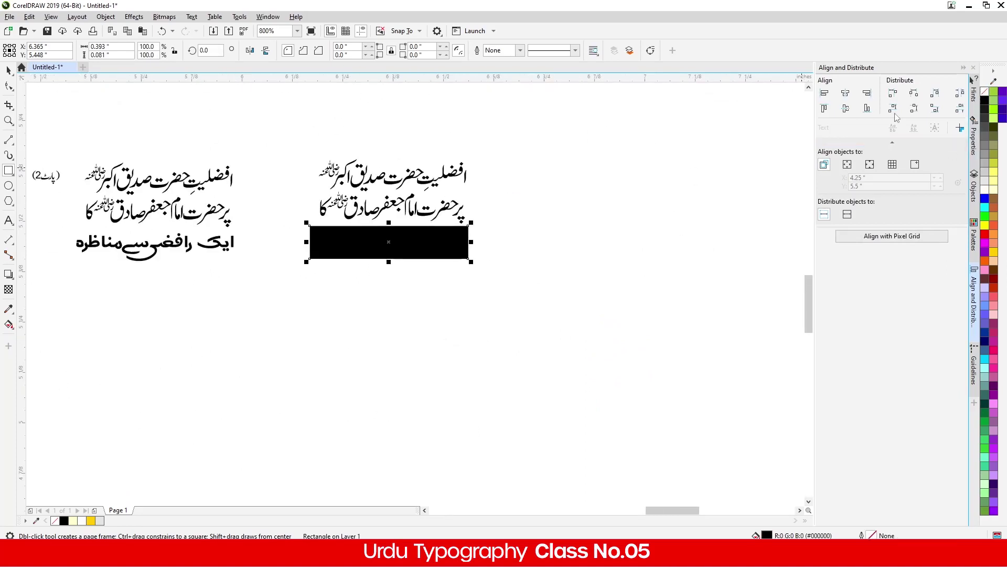
Step: Round the black rectangle's upper-left and lower-right corners to a radius of about 0.041 inches
{"action": "left_click", "coordinate": [9, 86]}
{"action": "left_click_drag", "start_coordinate": [310, 227], "coordinate": [384, 242]}
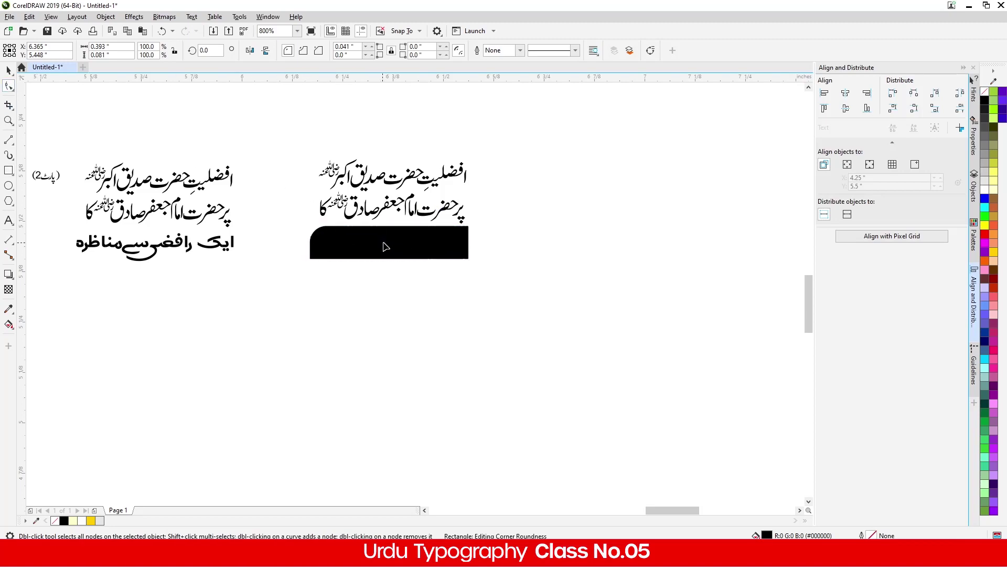
{"action": "left_click_drag", "start_coordinate": [468, 259], "coordinate": [407, 227]}
{"action": "left_click", "coordinate": [10, 69]}
{"action": "left_click", "coordinate": [261, 233]}
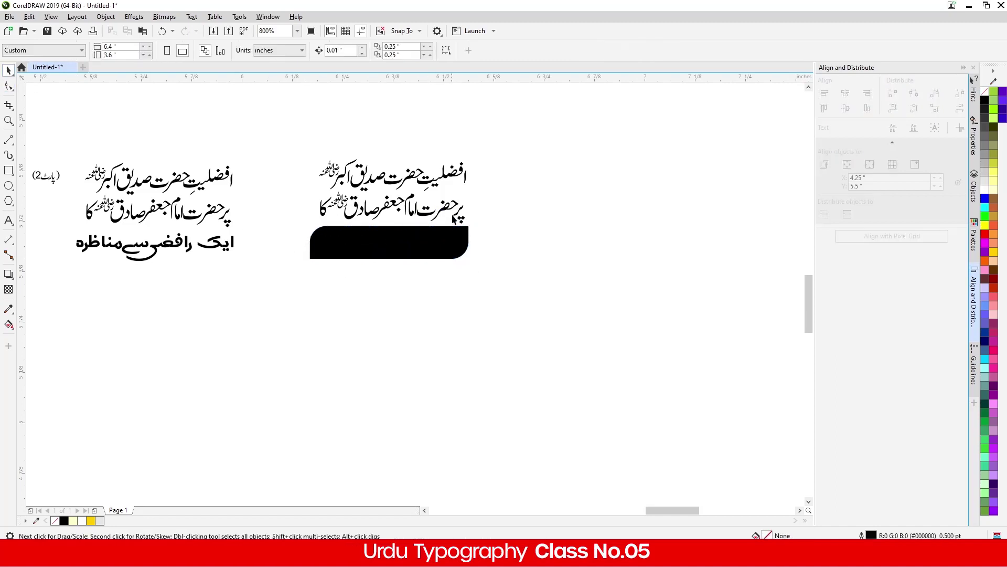
Step: Send the rounded rectangle behind the third line's lettering and fill it red
{"action": "scroll", "coordinate": [393, 237], "scroll_direction": "up", "scroll_amount": 2}
{"action": "left_click", "coordinate": [417, 268]}
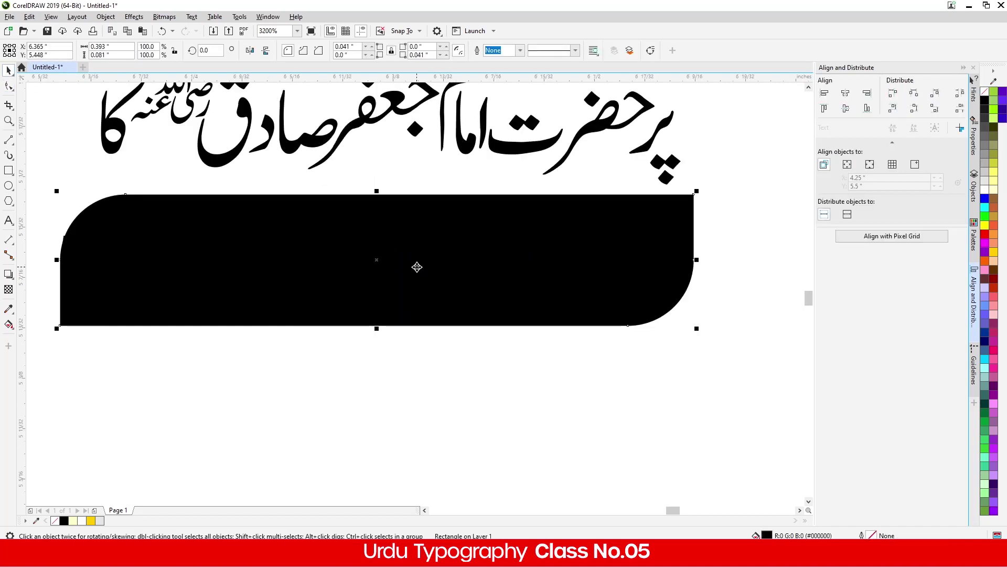
{"action": "key", "text": "shift+Page_Down"}
{"action": "left_click", "coordinate": [460, 407]}
{"action": "left_click", "coordinate": [427, 271]}
{"action": "left_click", "coordinate": [691, 329]}
{"action": "left_click", "coordinate": [658, 294]}
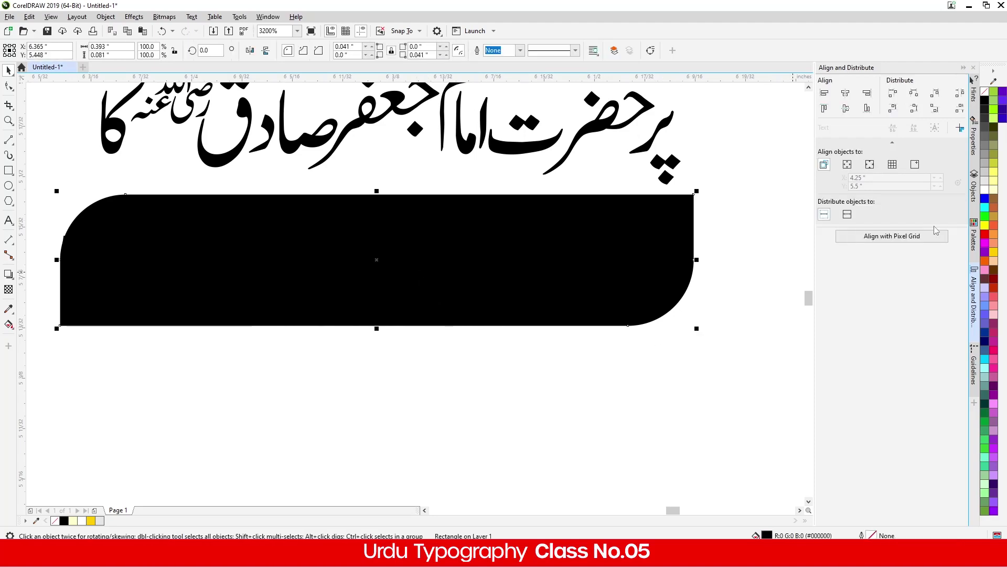
{"action": "left_click", "coordinate": [986, 234]}
{"action": "left_click", "coordinate": [542, 358]}
{"action": "left_click", "coordinate": [606, 267]}
Step: Move the word ایک closer to رافضی in the third line over the rectangle
{"action": "left_click_drag", "start_coordinate": [722, 203], "coordinate": [521, 296]}
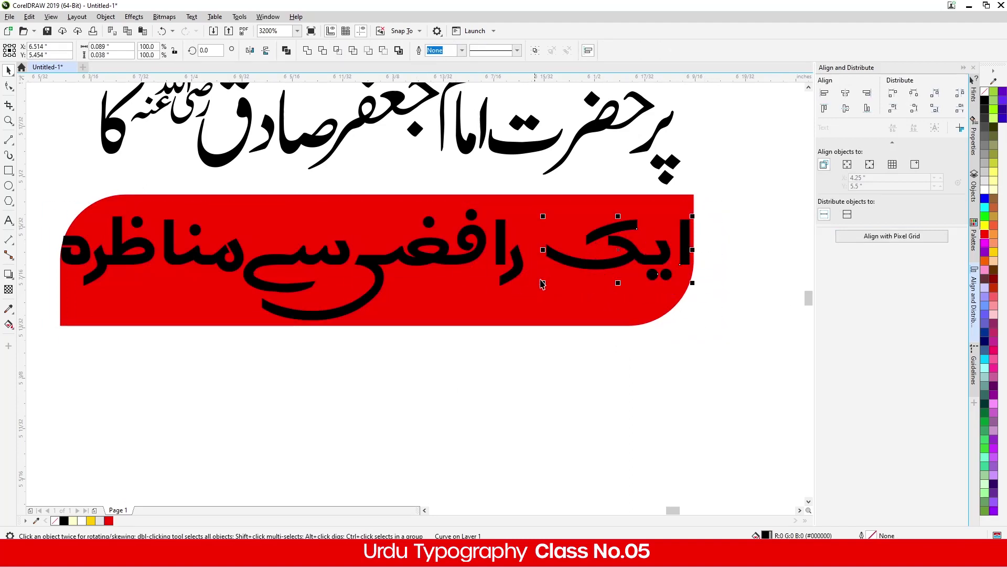
{"action": "scroll", "coordinate": [559, 256], "scroll_direction": "up", "scroll_amount": 2}
{"action": "left_click_drag", "start_coordinate": [585, 267], "coordinate": [509, 264]}
{"action": "scroll", "coordinate": [509, 264], "scroll_direction": "down", "scroll_amount": 2}
Step: Group the third line's lettering and scale it to 92.5% so it fits inside the rectangle
{"action": "left_click_drag", "start_coordinate": [711, 211], "coordinate": [32, 339]}
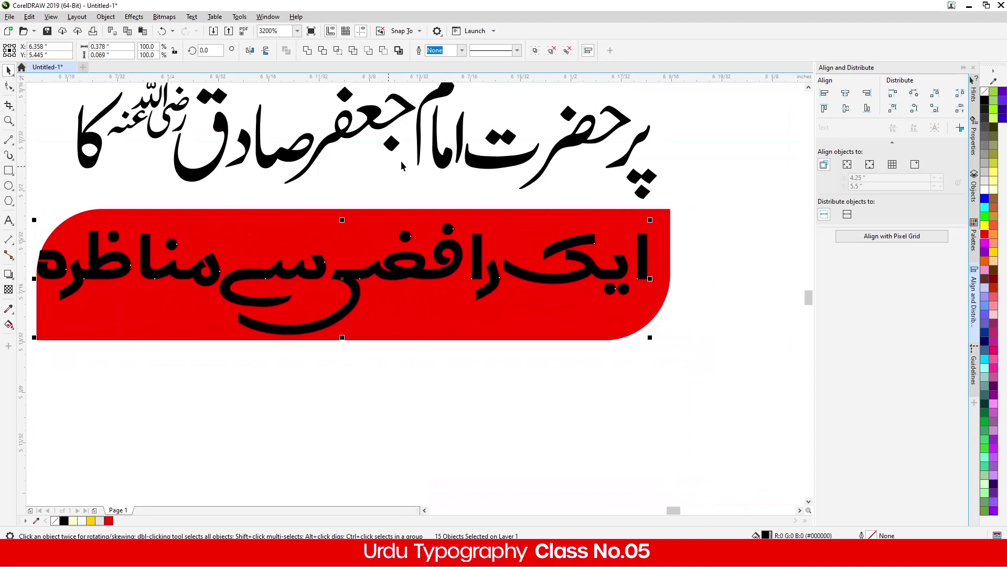
{"action": "left_click", "coordinate": [534, 50]}
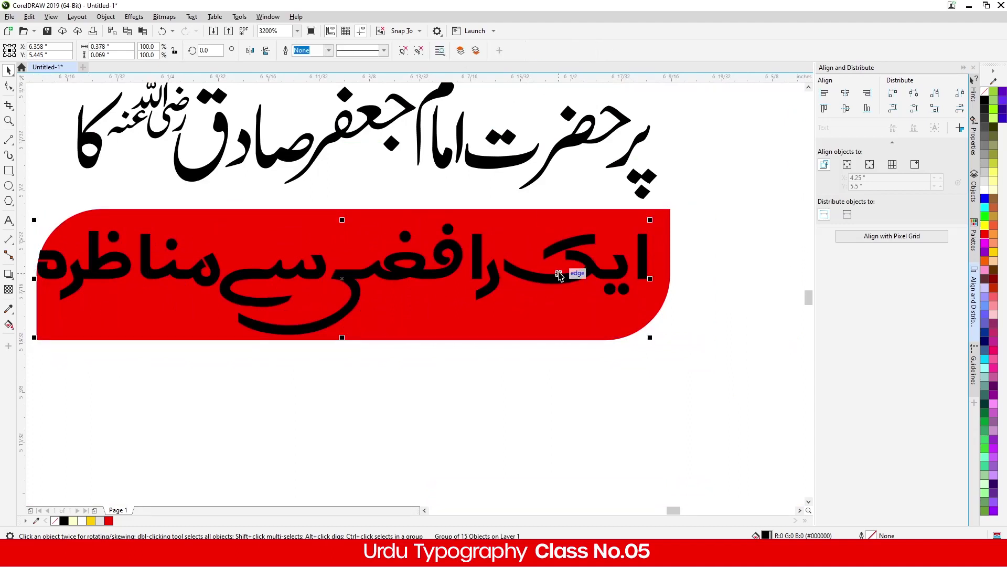
{"action": "key", "text": "Right"}
{"action": "key", "text": "Left"}
{"action": "left_click_drag", "start_coordinate": [652, 220], "coordinate": [630, 224]}
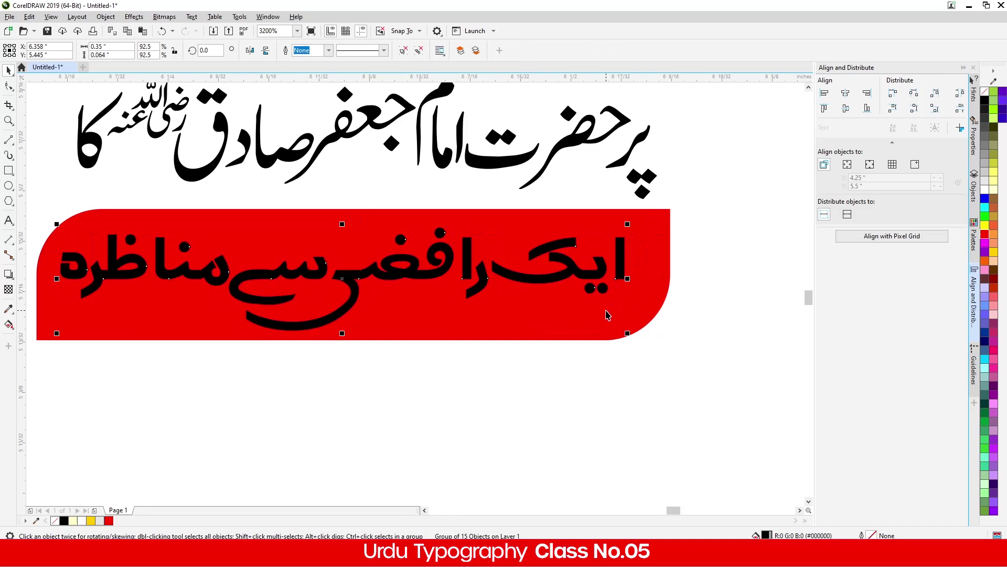
Step: Centre the grouped third line horizontally and vertically within the rounded rectangle
{"action": "scroll", "coordinate": [577, 315], "scroll_direction": "down", "scroll_amount": 1}
{"action": "left_click_drag", "start_coordinate": [641, 389], "coordinate": [258, 248]}
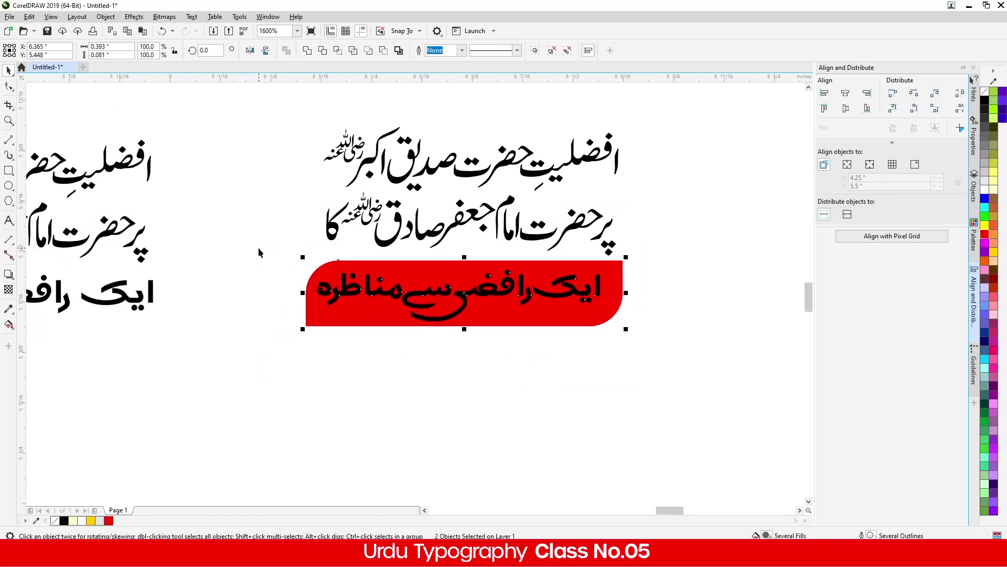
{"action": "left_click", "coordinate": [272, 266]}
Step: Colour the third line's lettering white and the rounded rectangle behind it black
{"action": "left_click", "coordinate": [334, 299]}
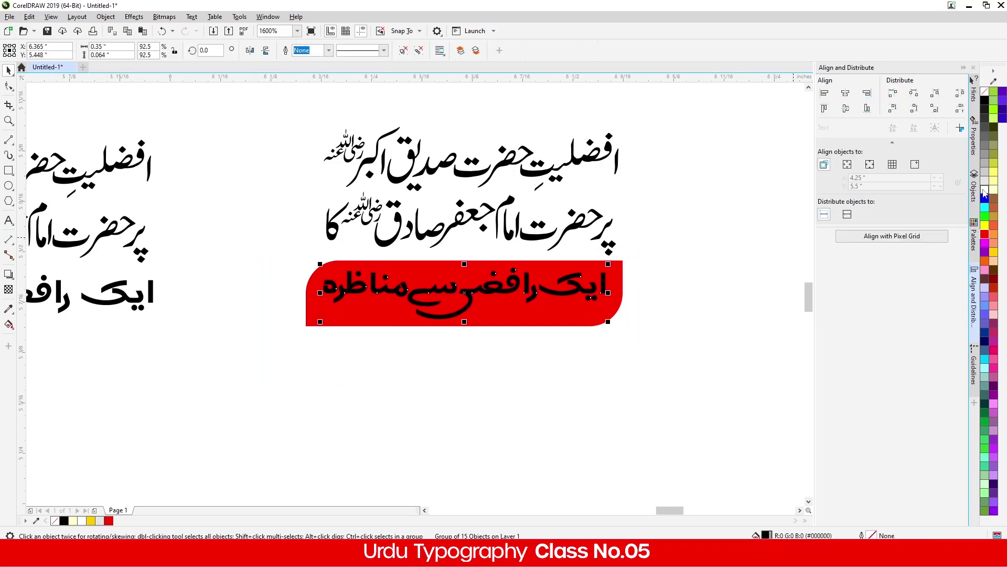
{"action": "left_click", "coordinate": [984, 191]}
{"action": "left_click", "coordinate": [604, 313]}
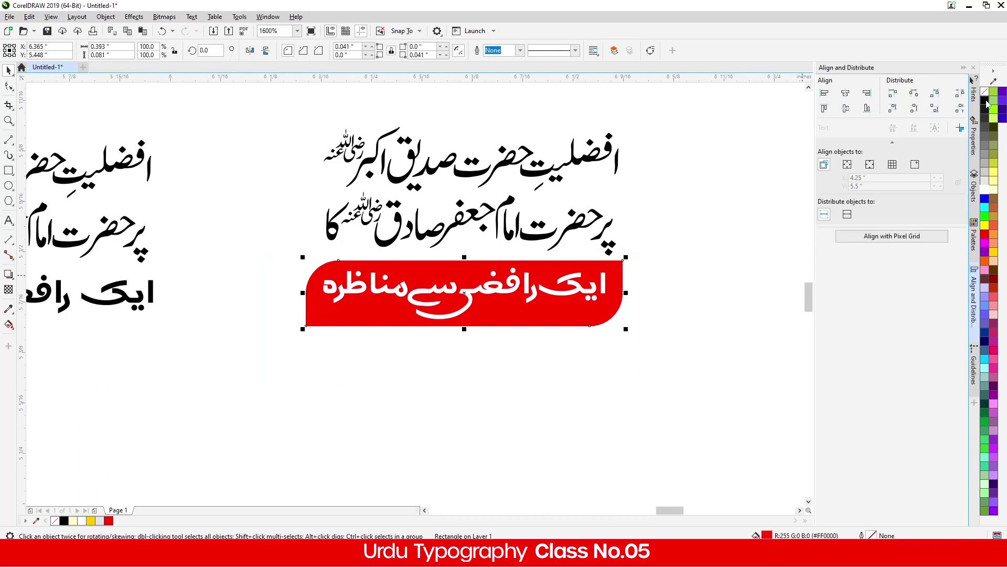
{"action": "left_click", "coordinate": [985, 100]}
{"action": "scroll", "coordinate": [512, 327], "scroll_direction": "down", "scroll_amount": 1}
Step: Move the boxed three-line title up beside the دن / ہفتہ lockup and enlarge it
{"action": "left_click", "coordinate": [492, 364]}
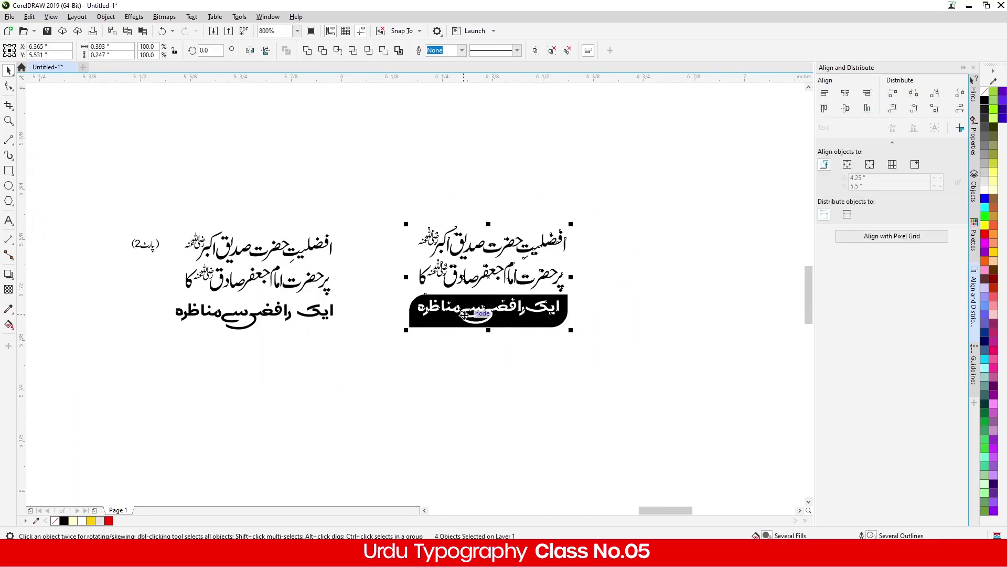
{"action": "scroll", "coordinate": [465, 318], "scroll_direction": "down", "scroll_amount": 2}
{"action": "left_click_drag", "start_coordinate": [464, 315], "coordinate": [436, 330]}
{"action": "left_click", "coordinate": [375, 286]}
Step: Move the bracketed پارٹ 2 label from the plain title into the black box, below مناظرہ
{"action": "scroll", "coordinate": [391, 317], "scroll_direction": "up", "scroll_amount": 2}
{"action": "left_click", "coordinate": [381, 324]}
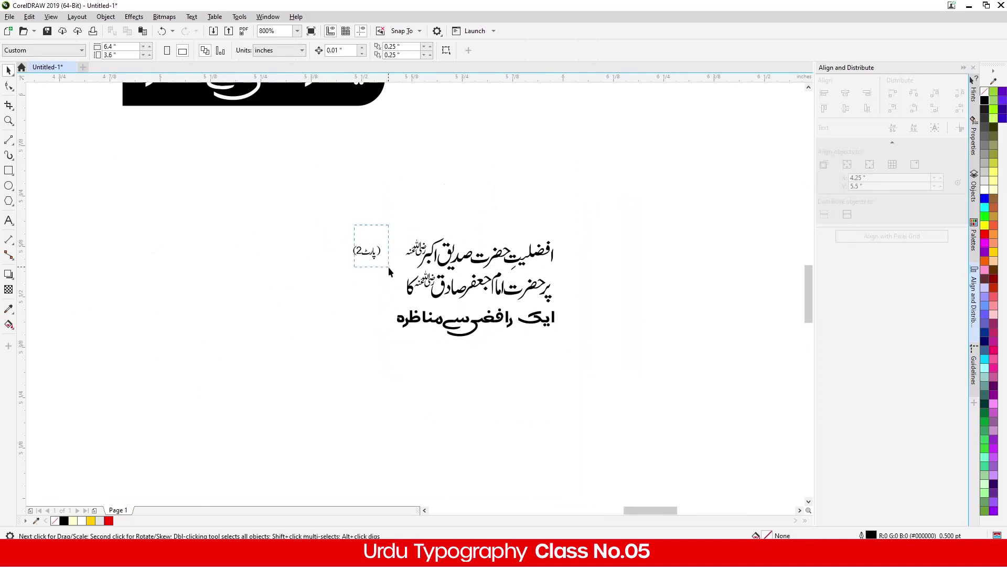
{"action": "left_click", "coordinate": [365, 251]}
{"action": "scroll", "coordinate": [365, 251], "scroll_direction": "up", "scroll_amount": 3}
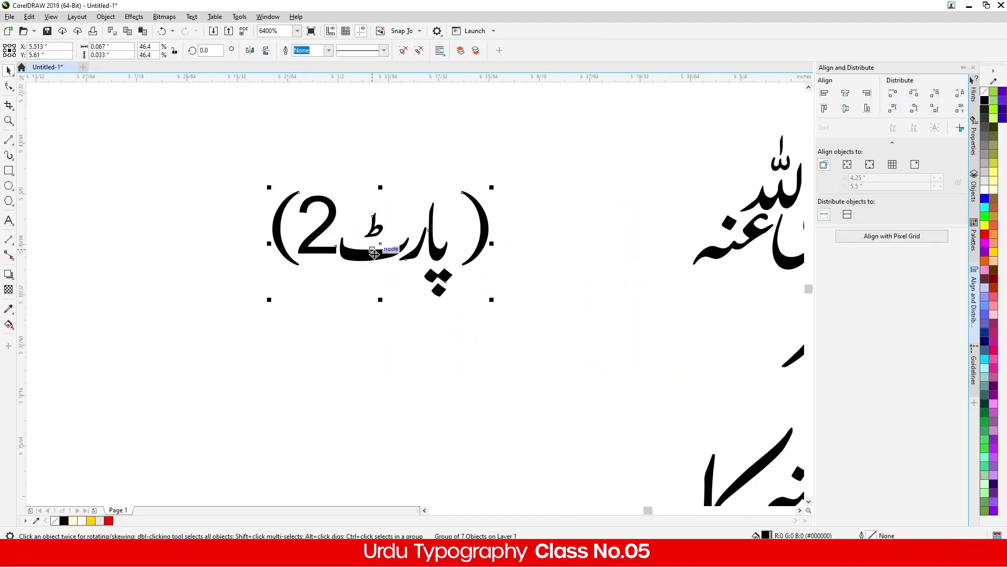
{"action": "left_click_drag", "start_coordinate": [370, 256], "coordinate": [510, 462]}
{"action": "scroll", "coordinate": [439, 360], "scroll_direction": "down", "scroll_amount": 3}
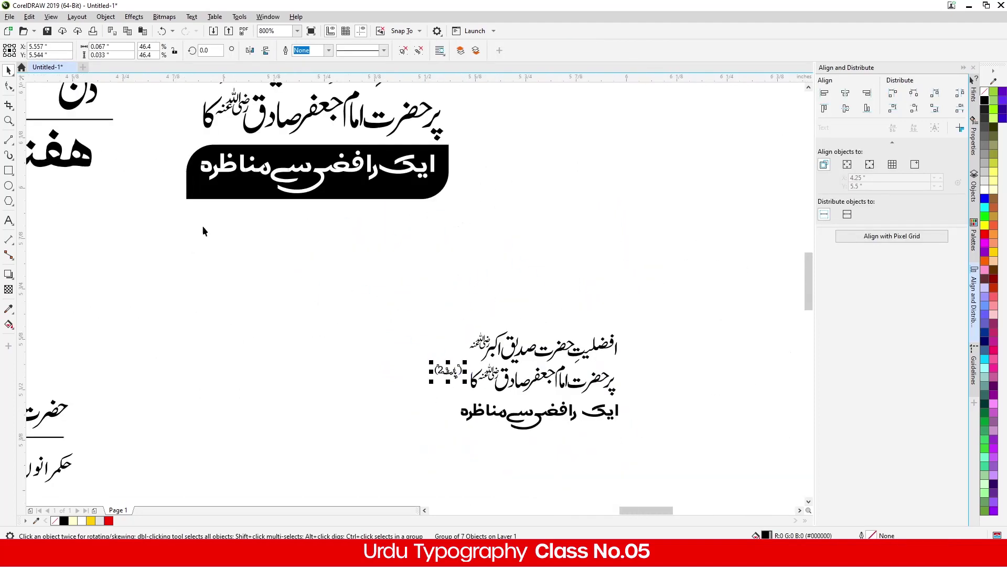
{"action": "left_click_drag", "start_coordinate": [449, 374], "coordinate": [241, 190]}
{"action": "scroll", "coordinate": [224, 212], "scroll_direction": "up", "scroll_amount": 2}
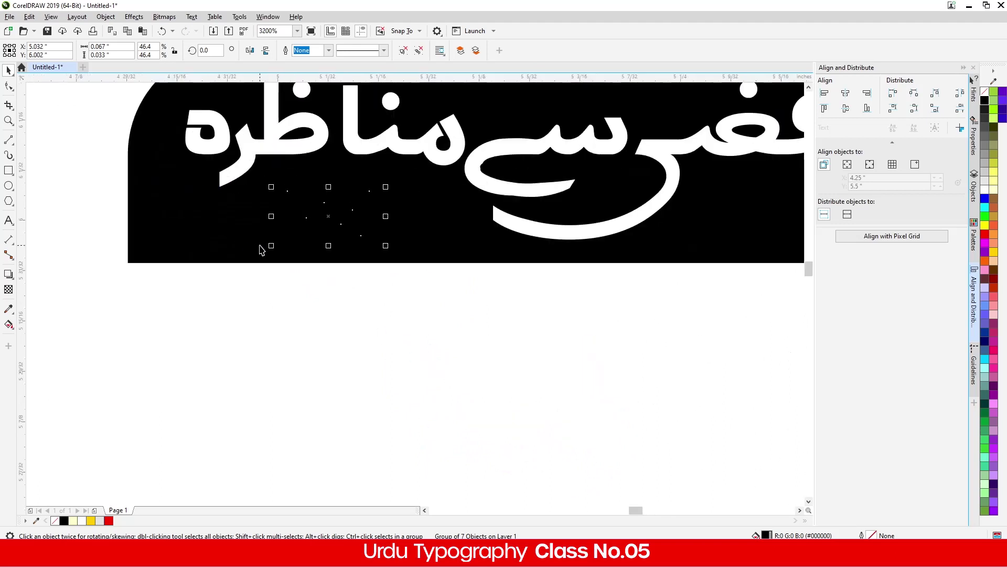
Step: Enlarge the part label inside the black box to 68.3% and fill it white
{"action": "left_click_drag", "start_coordinate": [270, 248], "coordinate": [245, 260]}
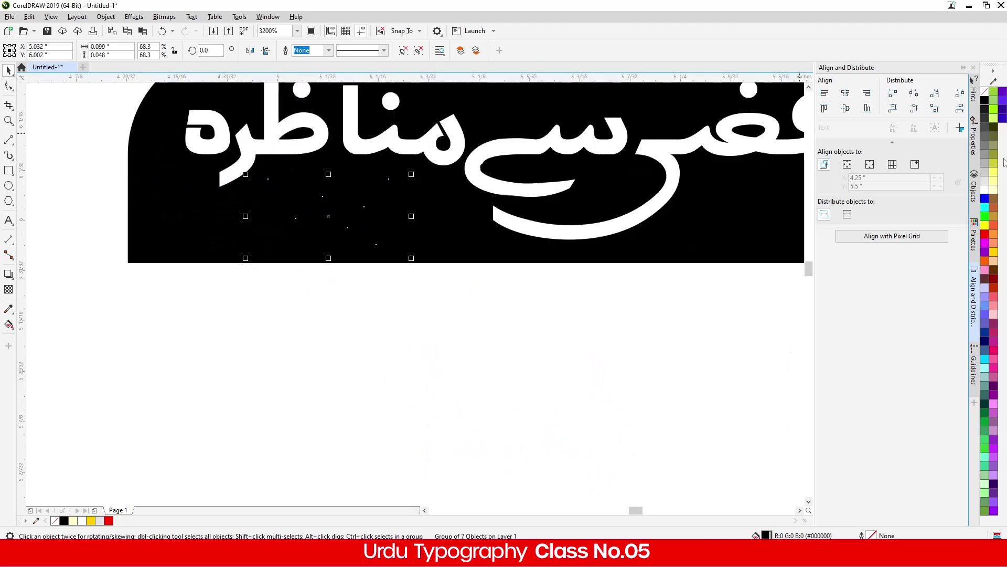
{"action": "left_click", "coordinate": [983, 189]}
{"action": "scroll", "coordinate": [376, 220], "scroll_direction": "down", "scroll_amount": 3}
{"action": "left_click", "coordinate": [371, 239]}
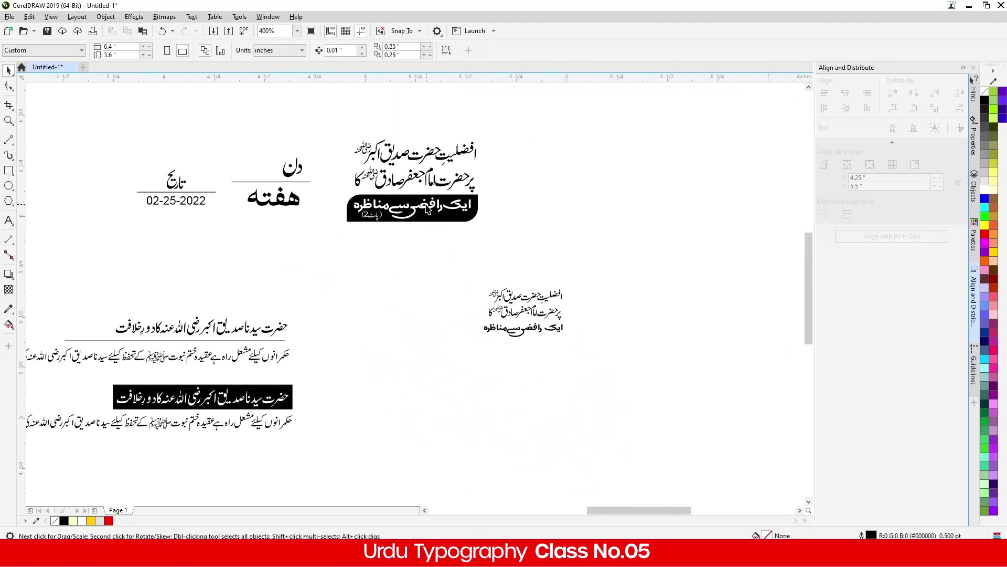
{"action": "scroll", "coordinate": [426, 206], "scroll_direction": "up", "scroll_amount": 1}
{"action": "scroll", "coordinate": [446, 310], "scroll_direction": "down", "scroll_amount": 1}
Step: Copy the part label to below the plain title's third line, fill the copy black and scale it to 45.7%
{"action": "left_click_drag", "start_coordinate": [345, 230], "coordinate": [606, 495]}
{"action": "scroll", "coordinate": [371, 256], "scroll_direction": "up", "scroll_amount": 1}
{"action": "scroll", "coordinate": [526, 442], "scroll_direction": "down", "scroll_amount": 2}
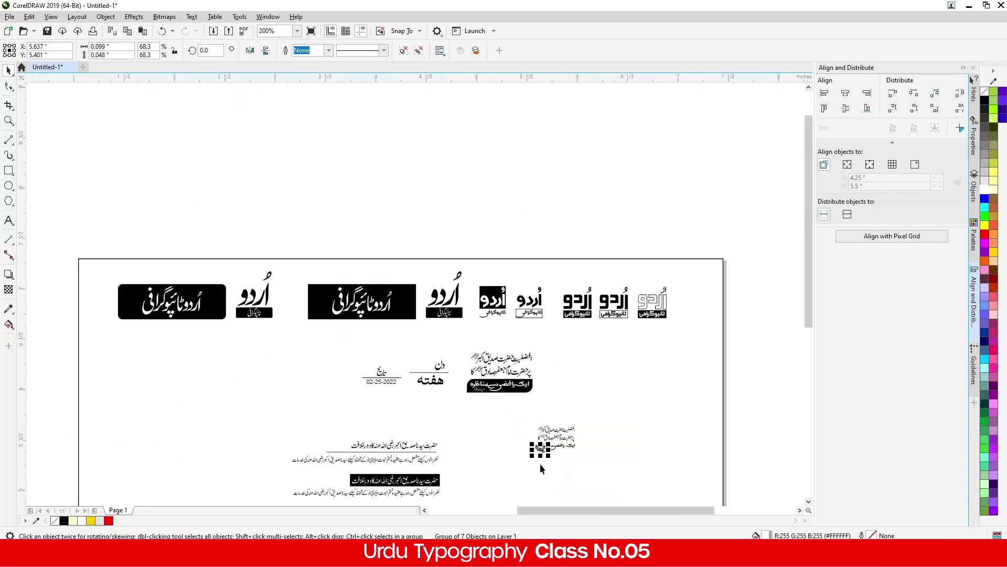
{"action": "scroll", "coordinate": [550, 463], "scroll_direction": "up", "scroll_amount": 2}
{"action": "left_click", "coordinate": [984, 101]}
{"action": "scroll", "coordinate": [526, 407], "scroll_direction": "up", "scroll_amount": 1}
{"action": "left_click_drag", "start_coordinate": [550, 418], "coordinate": [517, 438]}
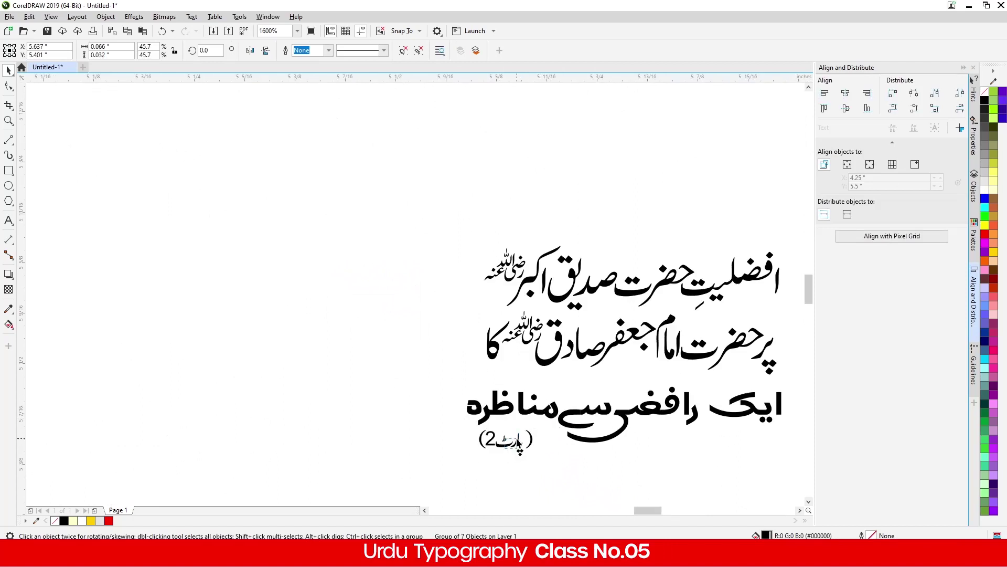
Step: Shift the copied part label slightly up and right, tucking it close beneath the plain title's third line
{"action": "left_click", "coordinate": [569, 462]}
{"action": "left_click_drag", "start_coordinate": [570, 461], "coordinate": [426, 422]}
{"action": "mouse_move", "coordinate": [502, 445]}
{"action": "left_mouse_down"}
{"action": "mouse_move", "coordinate": [526, 426]}
{"action": "mouse_move", "coordinate": [518, 433]}
{"action": "left_mouse_up"}
{"action": "scroll", "coordinate": [502, 432], "scroll_direction": "down", "scroll_amount": 2}
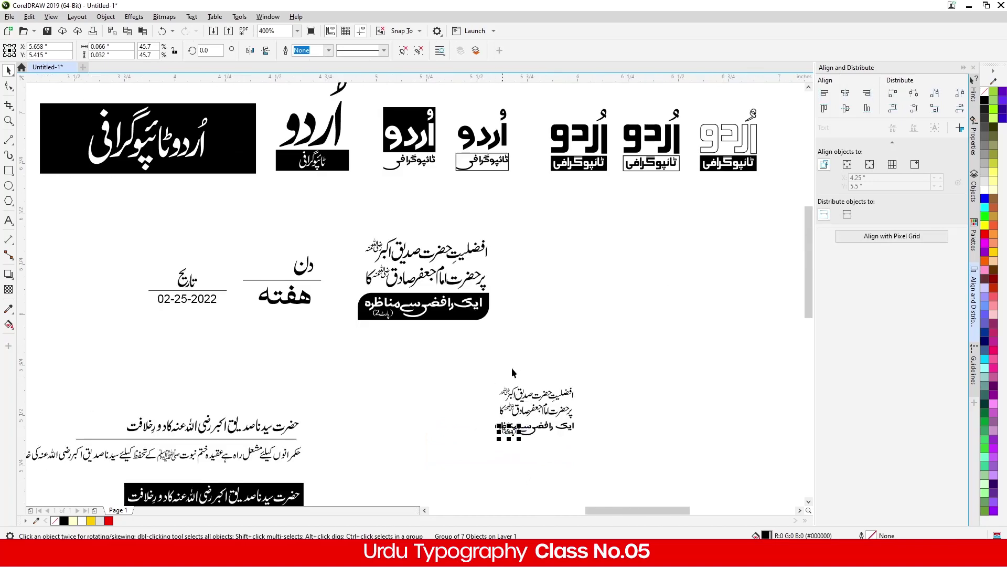
Step: Draw a rectangle about 1.27 by 0.16 inches to the left of the original one-line title
{"action": "scroll", "coordinate": [520, 310], "scroll_direction": "down", "scroll_amount": 2}
{"action": "scroll", "coordinate": [522, 350], "scroll_direction": "up", "scroll_amount": 1}
{"action": "left_click_drag", "start_coordinate": [518, 410], "coordinate": [433, 426]}
{"action": "scroll", "coordinate": [355, 432], "scroll_direction": "up", "scroll_amount": 2}
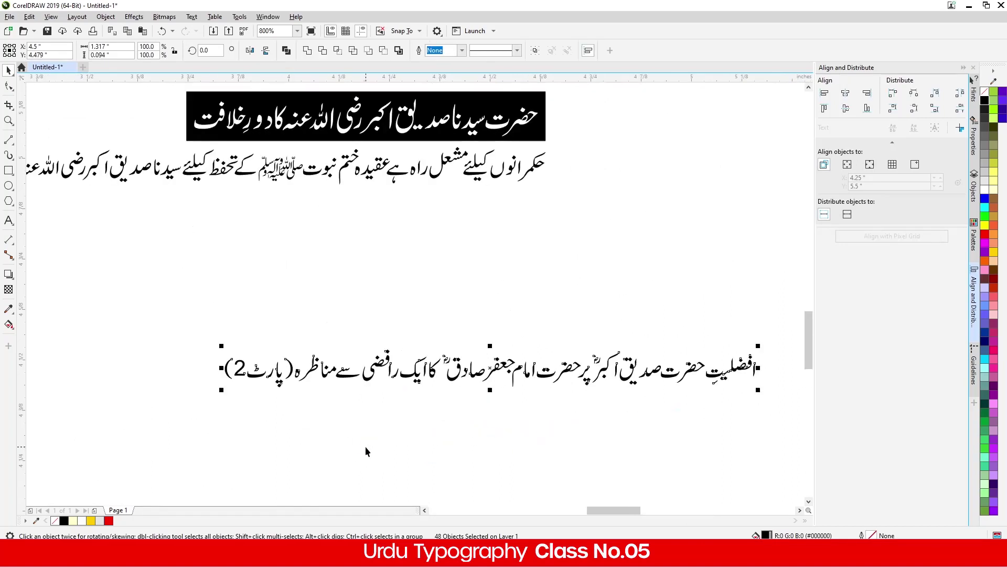
{"action": "scroll", "coordinate": [365, 446], "scroll_direction": "down", "scroll_amount": 1}
{"action": "left_click", "coordinate": [9, 170]}
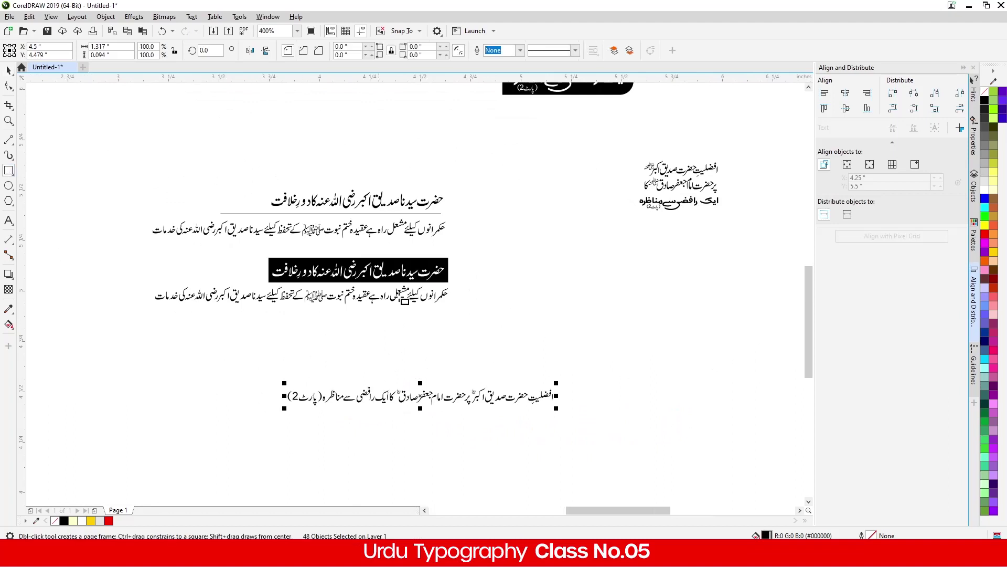
{"action": "scroll", "coordinate": [392, 353], "scroll_direction": "down", "scroll_amount": 1}
{"action": "scroll", "coordinate": [201, 360], "scroll_direction": "up", "scroll_amount": 1}
{"action": "left_click_drag", "start_coordinate": [191, 325], "coordinate": [447, 360]}
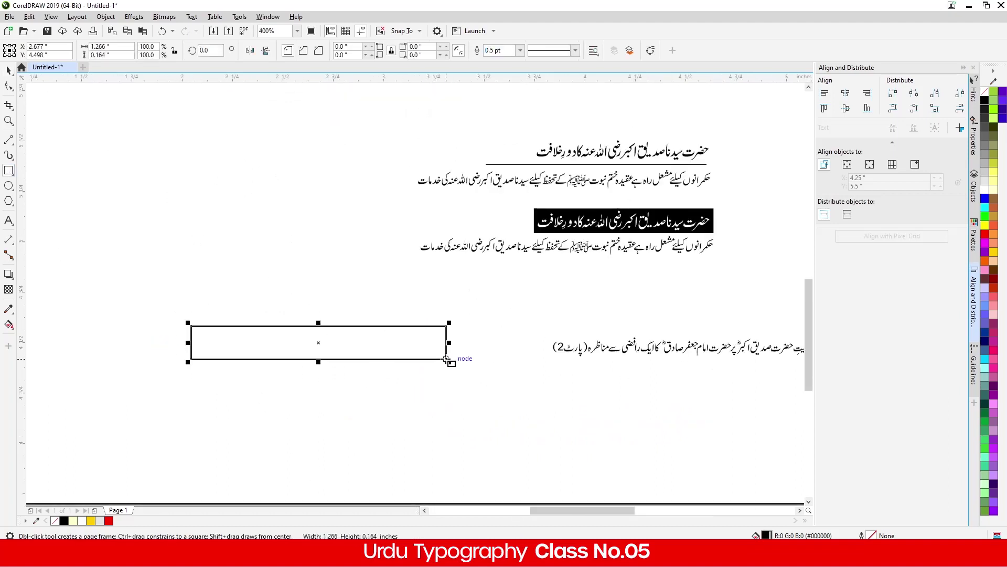
{"action": "left_click", "coordinate": [10, 71]}
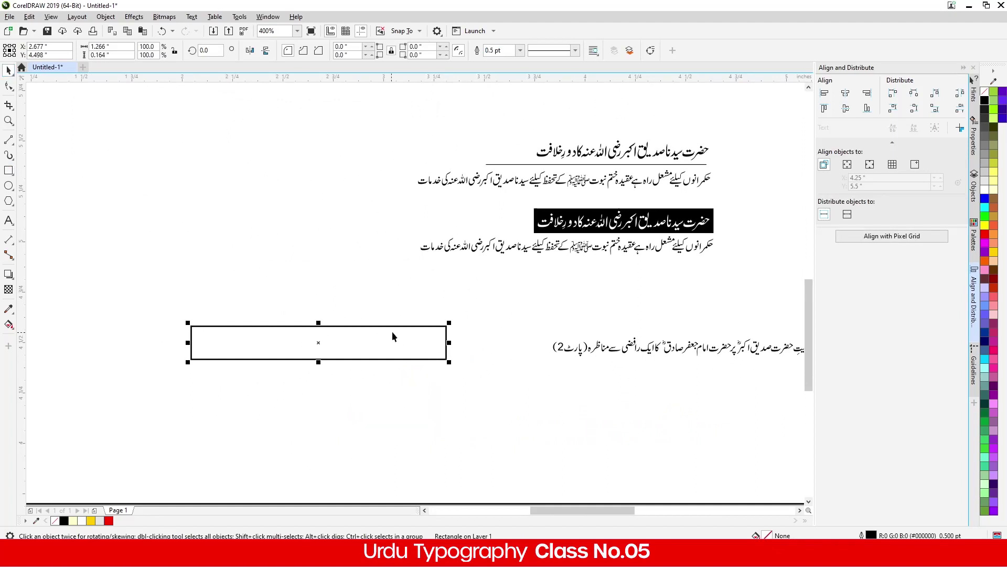
Step: Fill the whole one-line title with light grey (#CCCCCC) and group its pieces
{"action": "scroll", "coordinate": [598, 349], "scroll_direction": "down", "scroll_amount": 2}
{"action": "scroll", "coordinate": [641, 356], "scroll_direction": "up", "scroll_amount": 2}
{"action": "left_click_drag", "start_coordinate": [729, 308], "coordinate": [623, 346]}
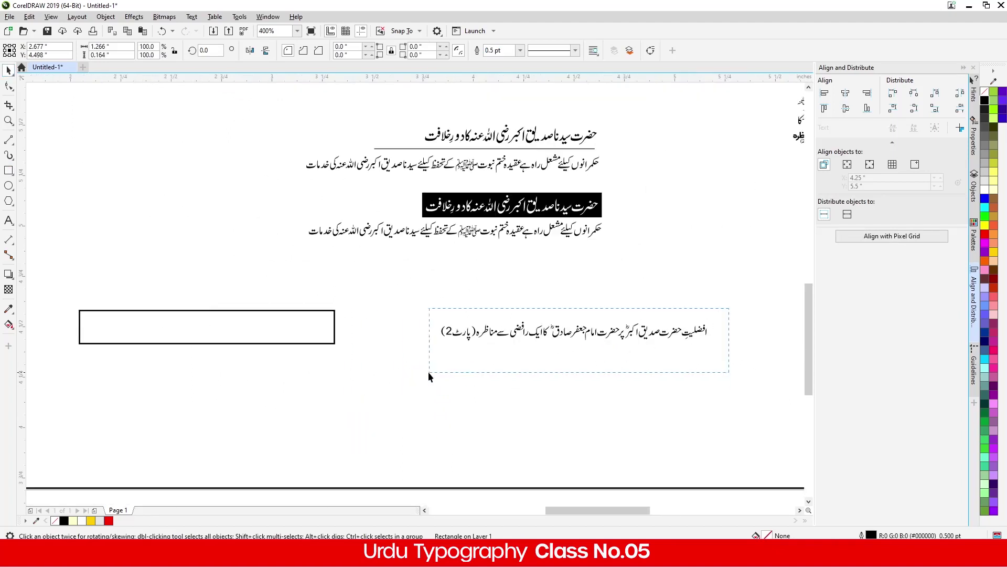
{"action": "left_click_drag", "start_coordinate": [432, 373], "coordinate": [433, 373]}
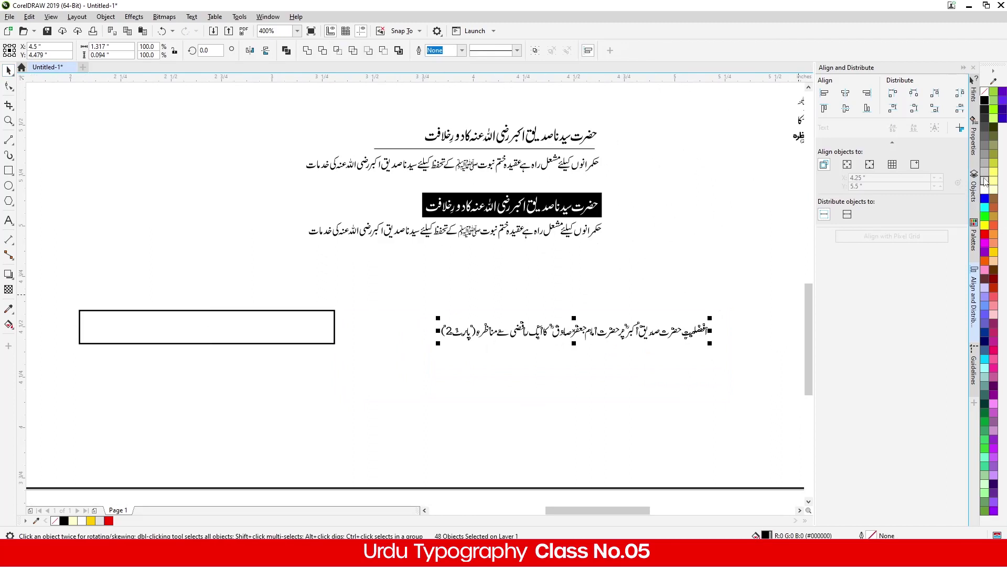
{"action": "left_click", "coordinate": [984, 173]}
{"action": "left_click", "coordinate": [510, 383]}
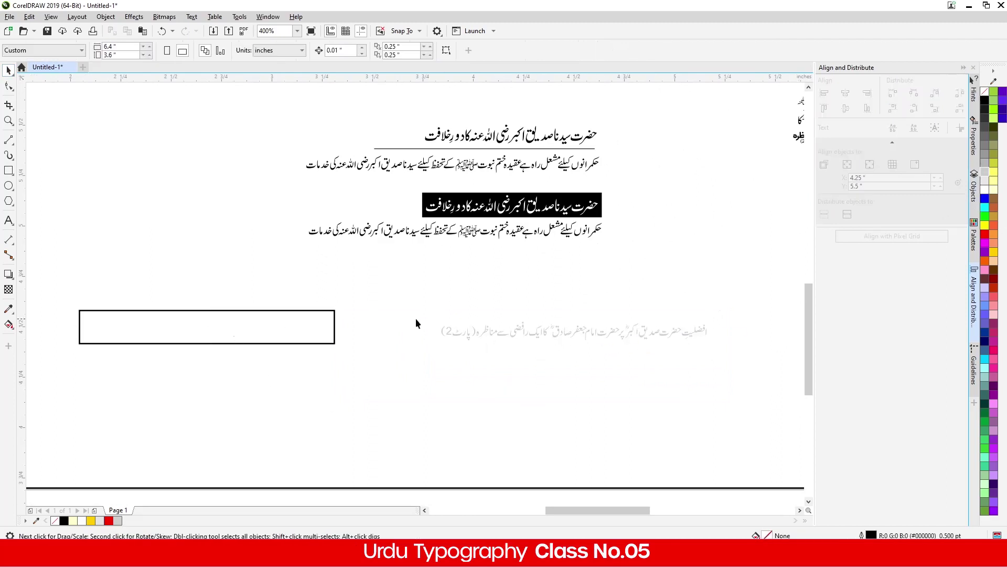
{"action": "left_click_drag", "start_coordinate": [370, 388], "coordinate": [371, 387]}
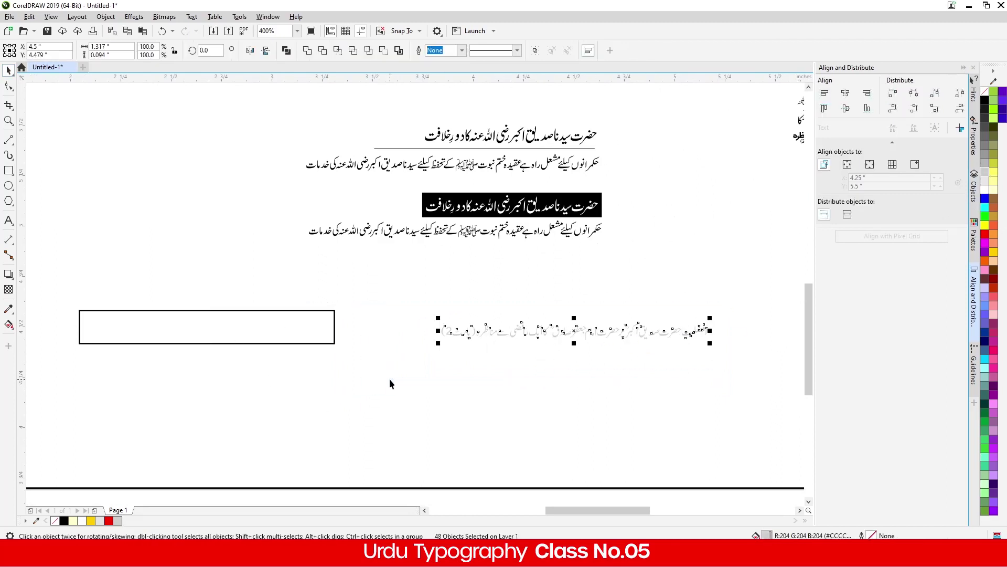
{"action": "key", "text": "ctrl+g"}
{"action": "scroll", "coordinate": [496, 339], "scroll_direction": "down", "scroll_amount": 1}
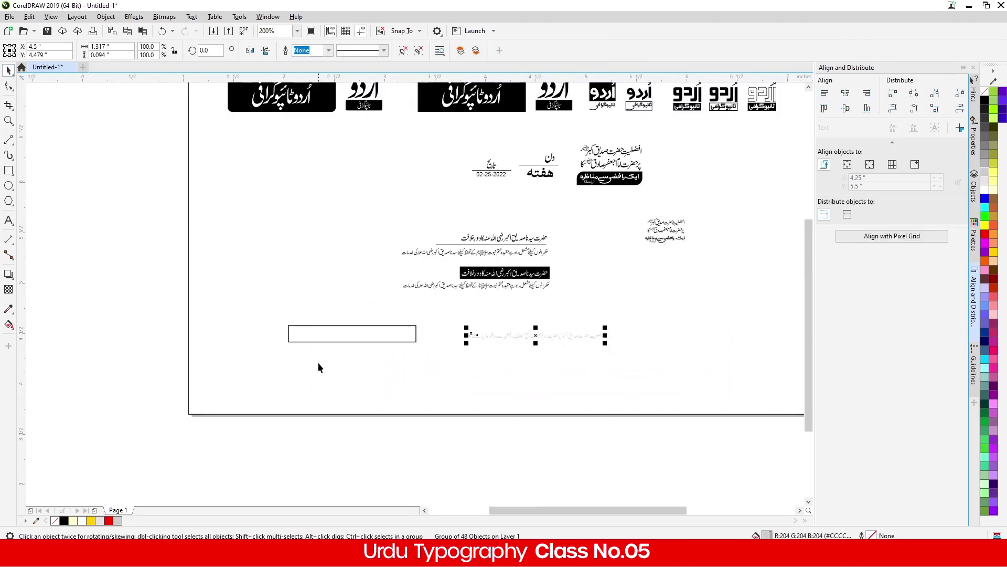
Step: Fill the new rectangle beside the one-line title black and remove its outline
{"action": "scroll", "coordinate": [318, 363], "scroll_direction": "up", "scroll_amount": 1}
{"action": "left_click", "coordinate": [378, 319]}
{"action": "left_click", "coordinate": [376, 325]}
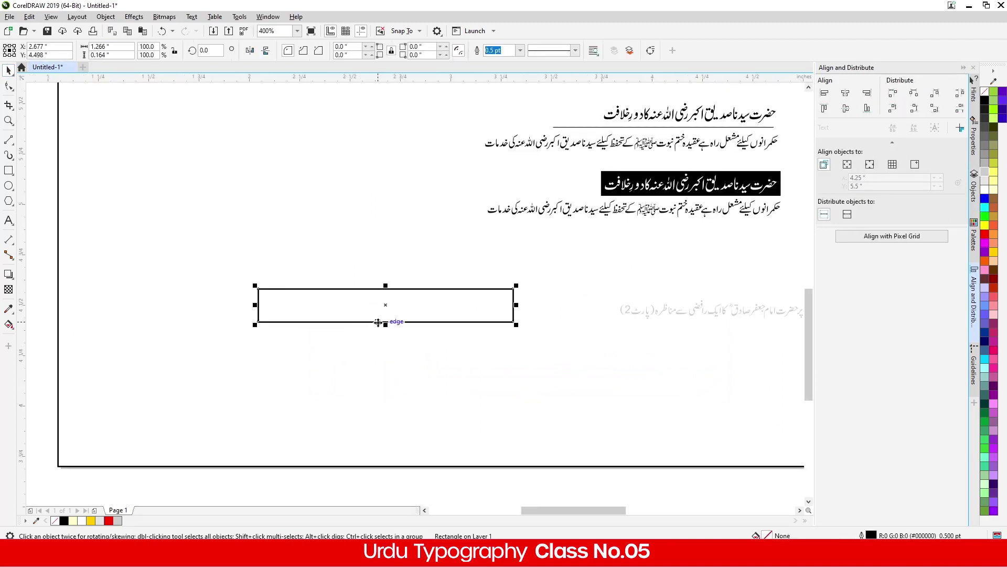
{"action": "left_click", "coordinate": [986, 100]}
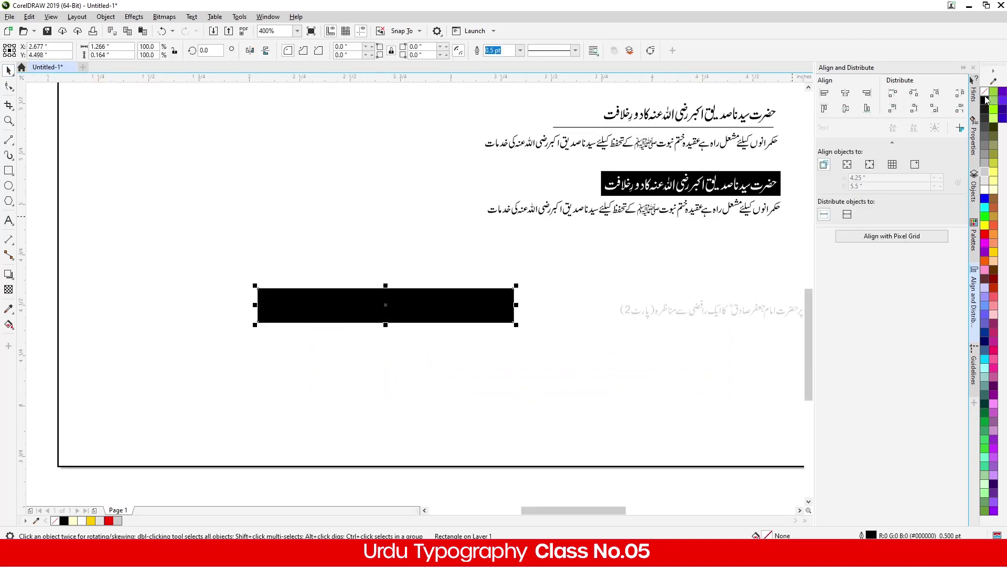
{"action": "right_click", "coordinate": [985, 91]}
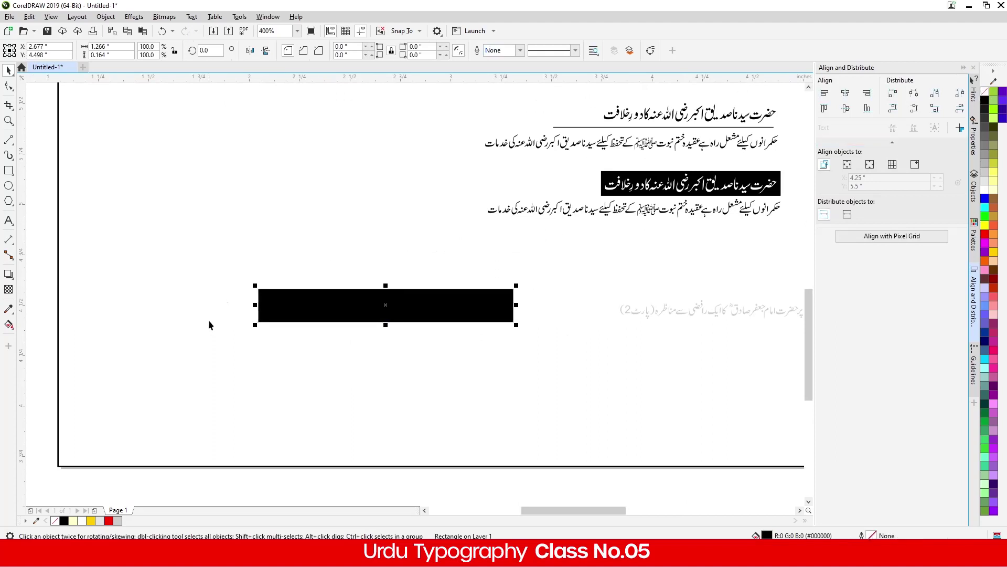
Step: Apply a linear transparency to the black rectangle, fading it from near its middle to its left end
{"action": "left_click", "coordinate": [8, 289]}
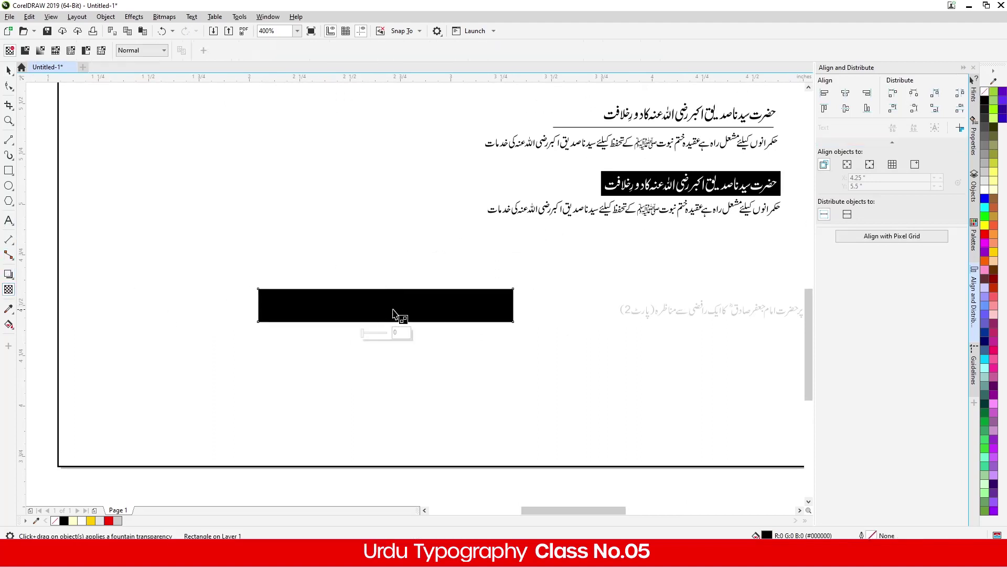
{"action": "left_click_drag", "start_coordinate": [367, 303], "coordinate": [257, 303]}
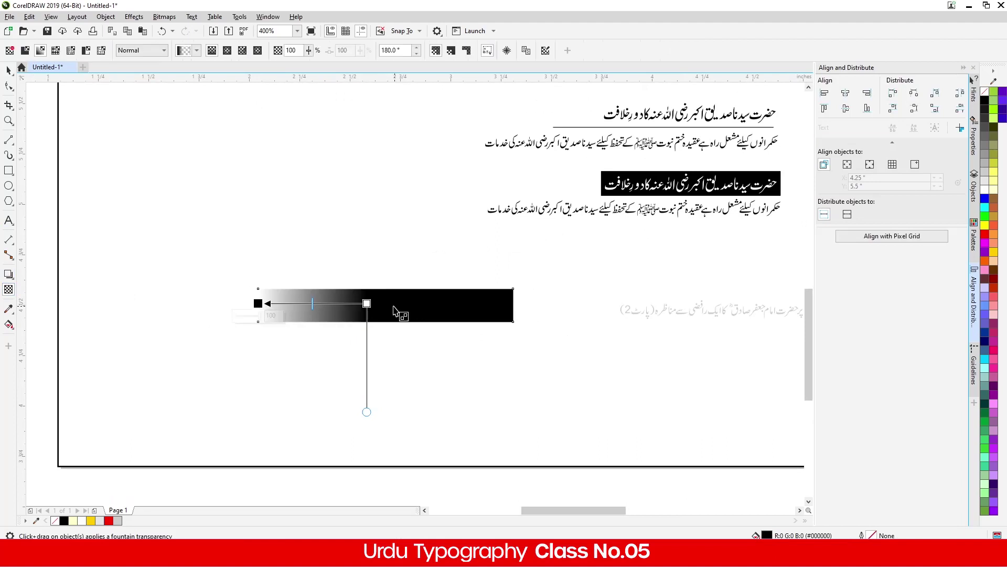
Step: Shift the black bar's fade slightly toward its solid end and add a mirrored copy that extends the bar to the right
{"action": "left_click_drag", "start_coordinate": [343, 304], "coordinate": [355, 303]}
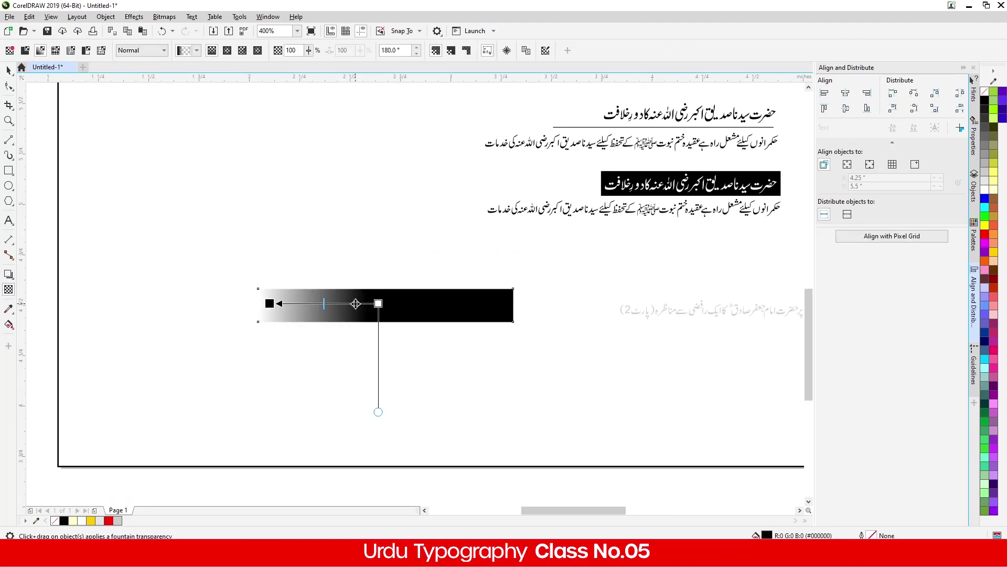
{"action": "left_click", "coordinate": [9, 70]}
{"action": "left_click_drag", "start_coordinate": [255, 305], "coordinate": [411, 278]}
{"action": "left_click", "coordinate": [441, 305], "text": "shift"}
Step: Overlap the two mirrored bar halves slightly at their seam and group them into one bar fading at both ends
{"action": "scroll", "coordinate": [356, 273], "scroll_direction": "down", "scroll_amount": 2}
{"action": "scroll", "coordinate": [506, 241], "scroll_direction": "up", "scroll_amount": 3}
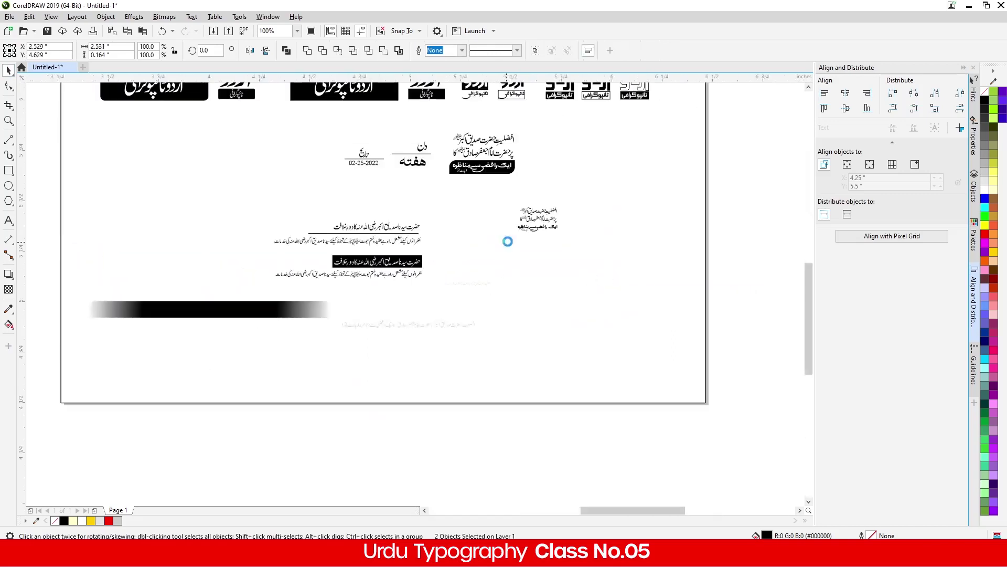
{"action": "scroll", "coordinate": [572, 200], "scroll_direction": "down", "scroll_amount": 2}
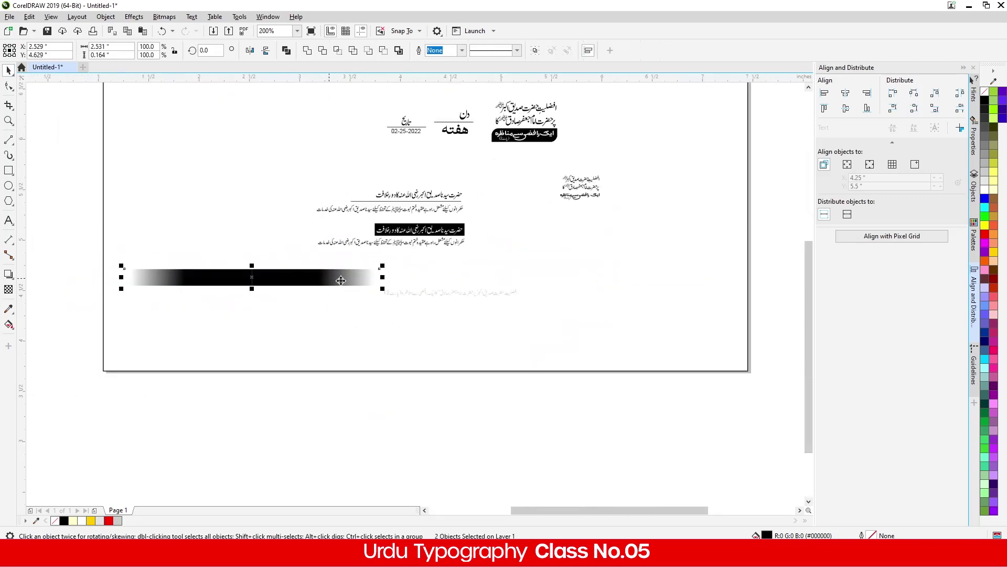
{"action": "scroll", "coordinate": [231, 284], "scroll_direction": "up", "scroll_amount": 1}
{"action": "left_click", "coordinate": [337, 272]}
{"action": "left_click", "coordinate": [200, 263]}
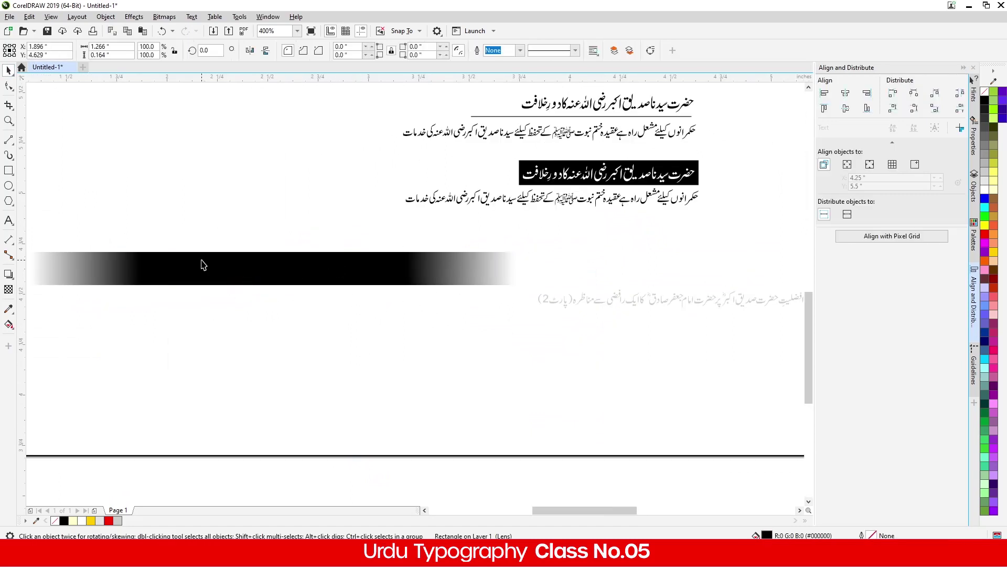
{"action": "left_click", "coordinate": [323, 276], "text": "shift"}
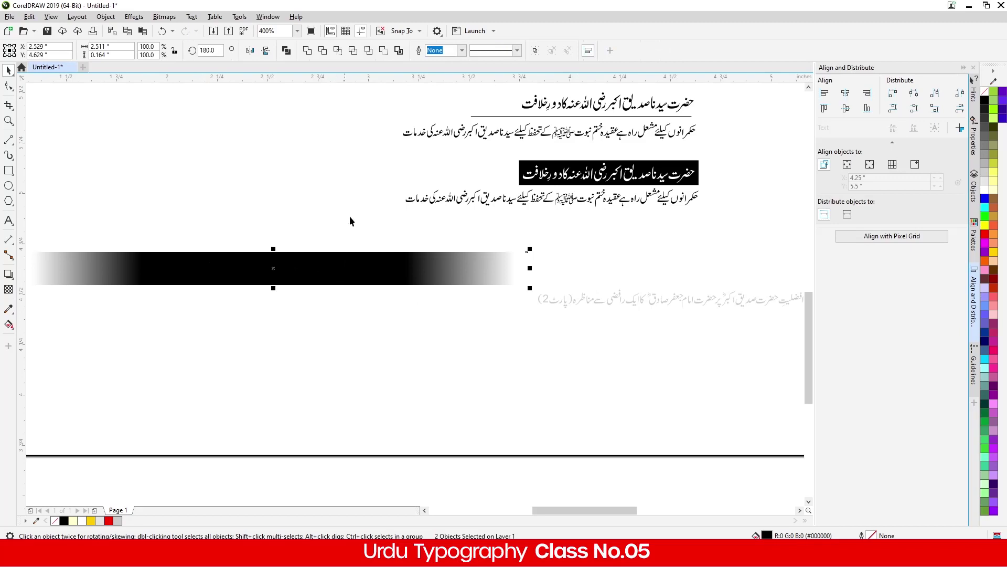
{"action": "left_click", "coordinate": [535, 51]}
Step: Move the light grey one-line title onto the fading bar
{"action": "scroll", "coordinate": [498, 214], "scroll_direction": "down", "scroll_amount": 2}
{"action": "left_click", "coordinate": [471, 237]}
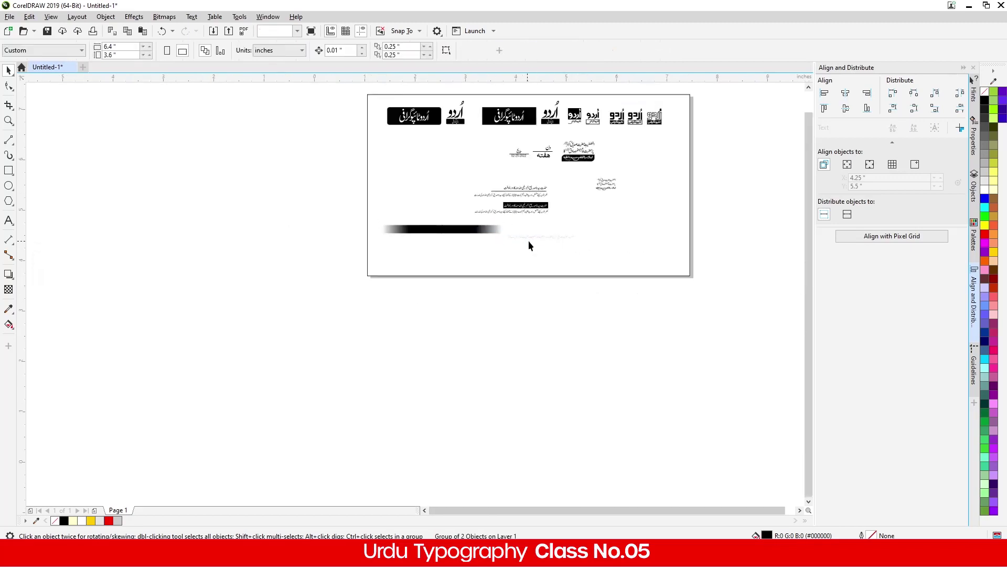
{"action": "left_click", "coordinate": [459, 230]}
{"action": "scroll", "coordinate": [431, 223], "scroll_direction": "up", "scroll_amount": 1}
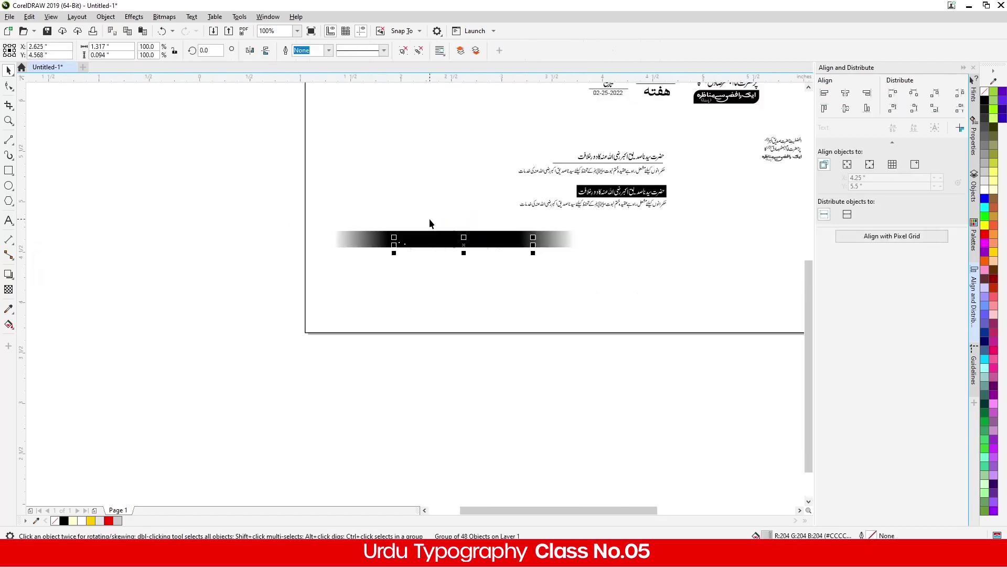
Step: Centre the fading bar on the one-line title and send the bar behind the text
{"action": "left_click_drag", "start_coordinate": [615, 293], "coordinate": [272, 216]}
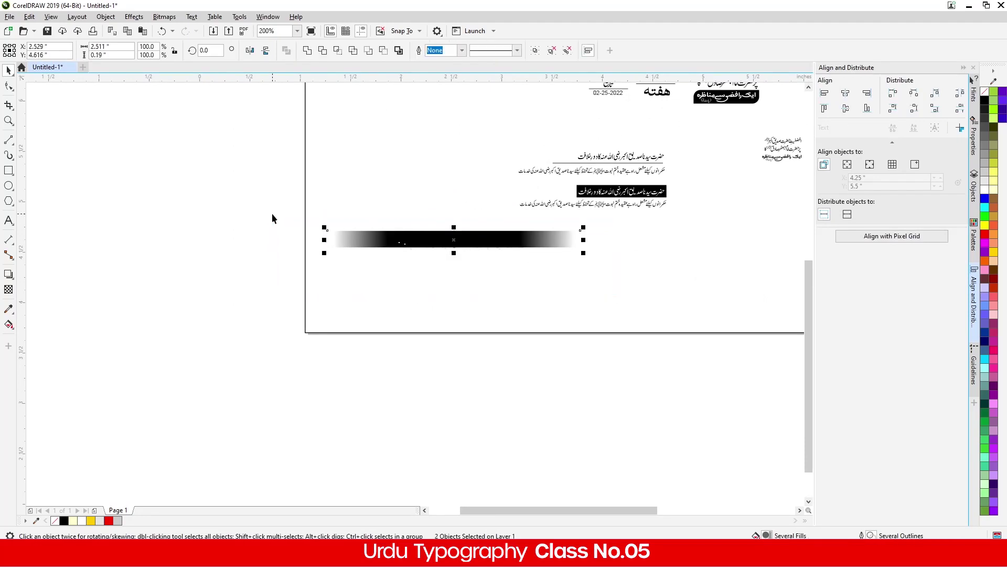
{"action": "left_click", "coordinate": [351, 274]}
{"action": "left_click", "coordinate": [362, 247]}
{"action": "key", "text": "shift+Page_Down"}
{"action": "left_click", "coordinate": [395, 276]}
{"action": "scroll", "coordinate": [409, 250], "scroll_direction": "up", "scroll_amount": 2}
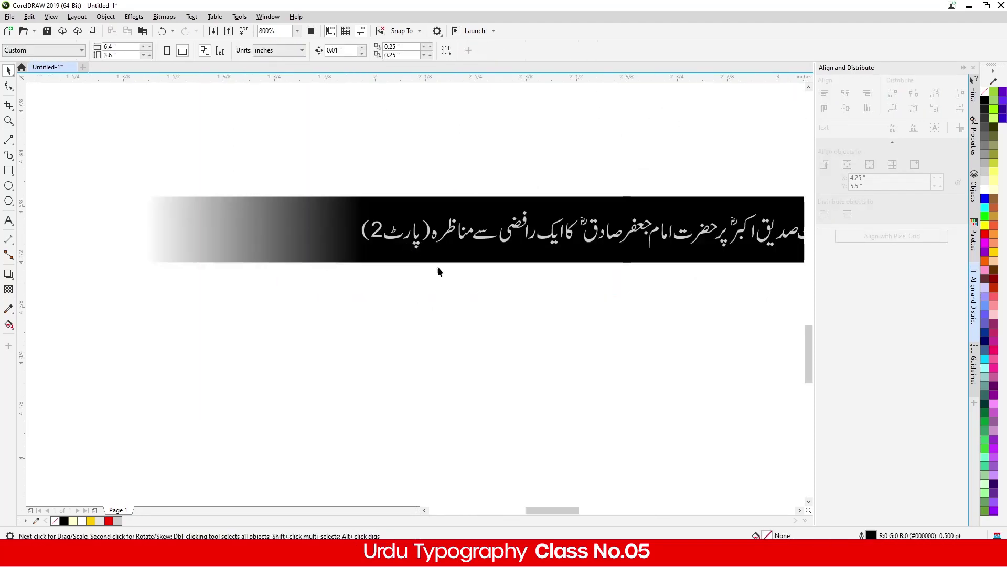
Step: Fill the one-line title white and enlarge it from its centre to about 135.5% so it spans more of the bar
{"action": "left_click", "coordinate": [399, 240]}
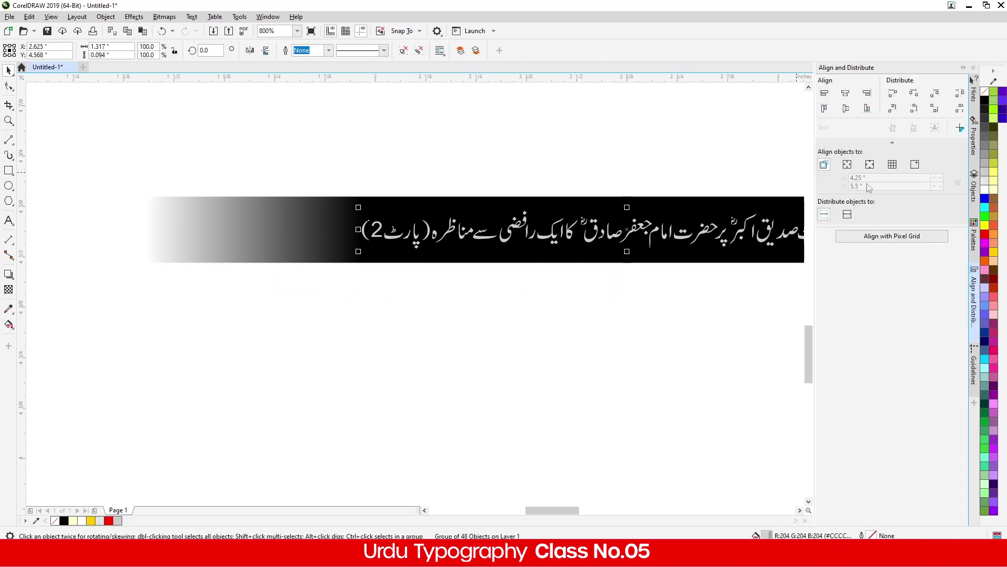
{"action": "left_click", "coordinate": [992, 192]}
{"action": "scroll", "coordinate": [405, 253], "scroll_direction": "down", "scroll_amount": 2}
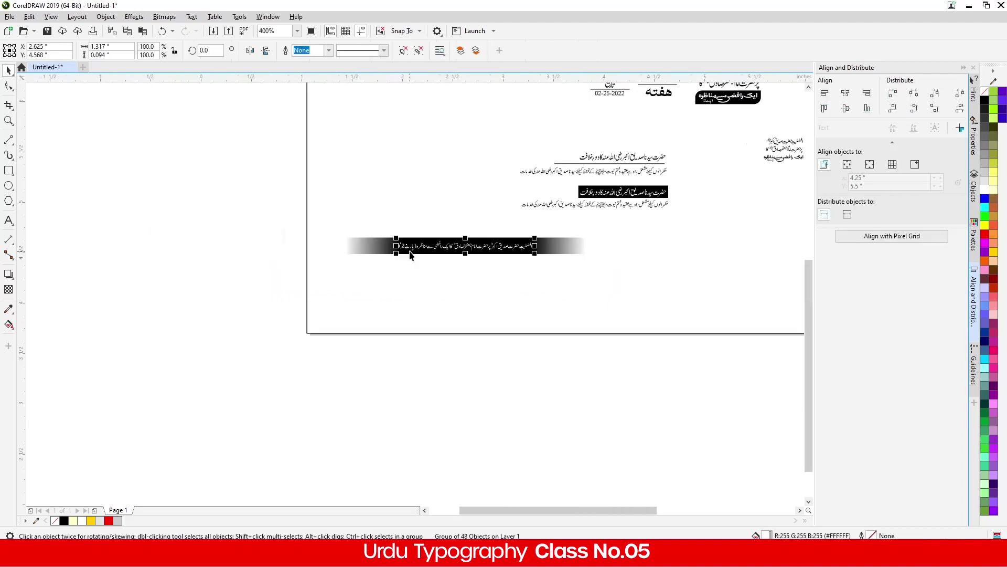
{"action": "scroll", "coordinate": [385, 251], "scroll_direction": "up", "scroll_amount": 2}
{"action": "left_click_drag", "start_coordinate": [386, 246], "coordinate": [292, 279]}
{"action": "scroll", "coordinate": [346, 286], "scroll_direction": "down", "scroll_amount": 1}
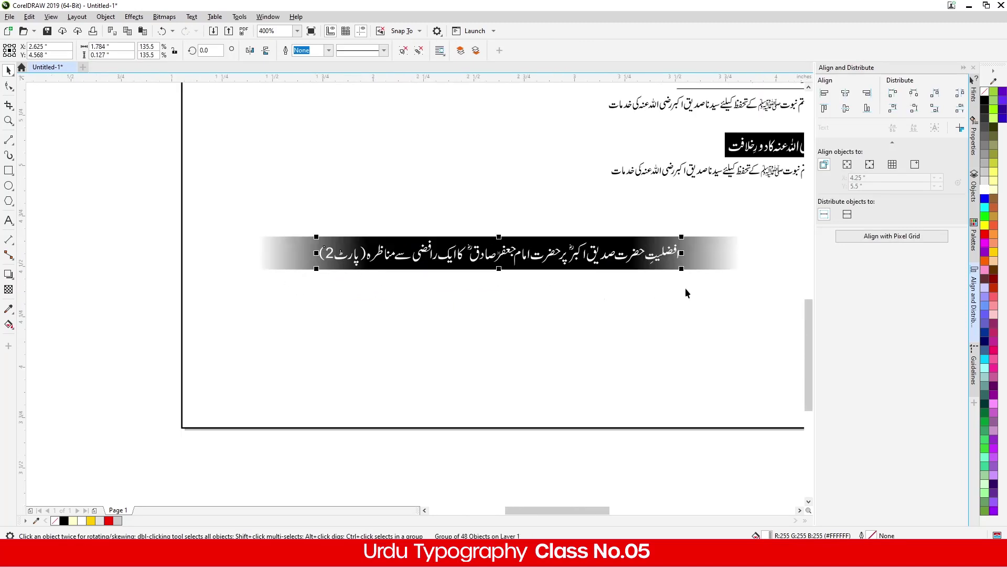
Step: Move the one-line title and its fading bar together to the space beneath the black-box title and its subtitle
{"action": "left_click_drag", "start_coordinate": [776, 331], "coordinate": [175, 200]}
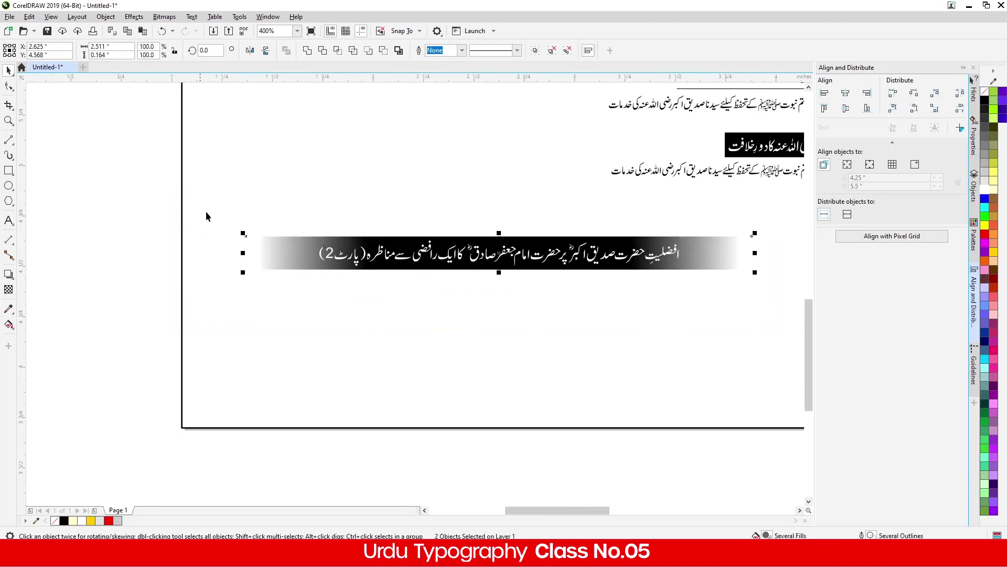
{"action": "scroll", "coordinate": [211, 217], "scroll_direction": "down", "scroll_amount": 1}
{"action": "left_click_drag", "start_coordinate": [330, 232], "coordinate": [539, 233]}
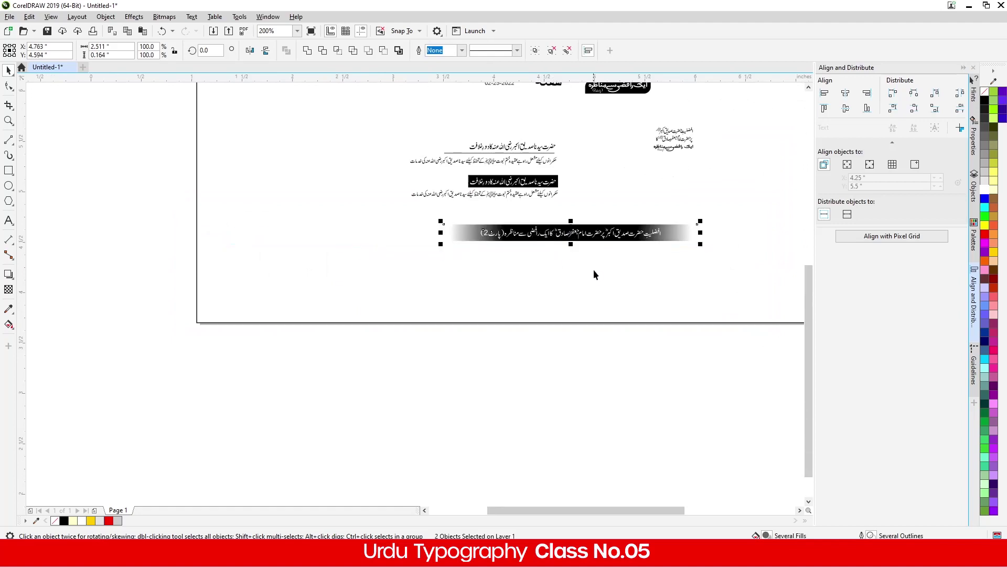
{"action": "scroll", "coordinate": [599, 242], "scroll_direction": "down", "scroll_amount": 1}
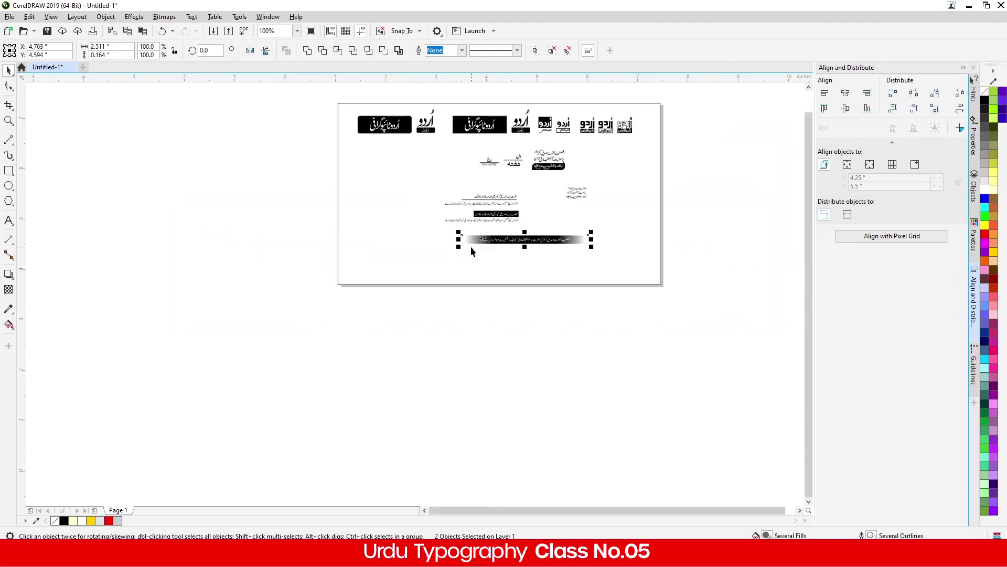
{"action": "scroll", "coordinate": [562, 162], "scroll_direction": "up", "scroll_amount": 2}
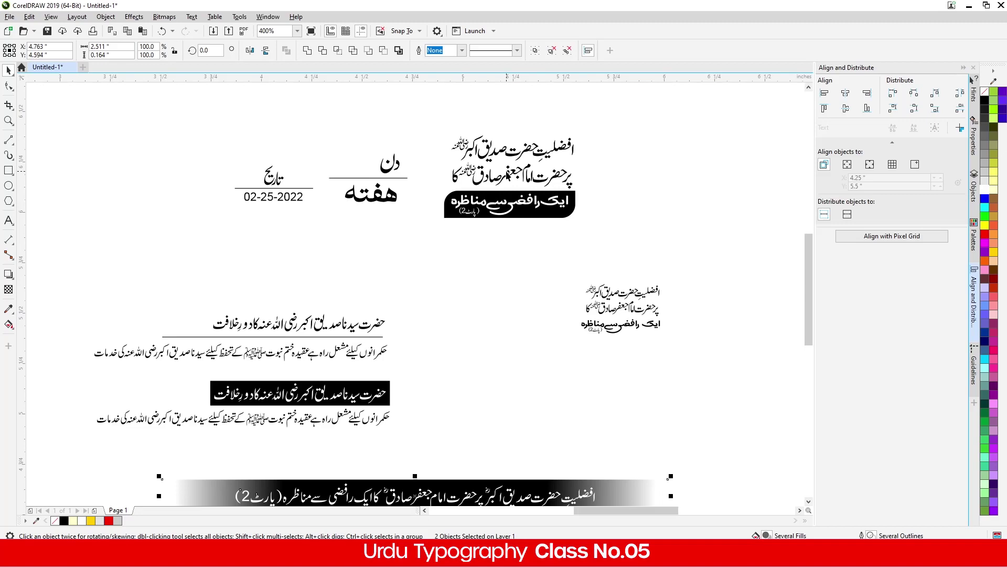
{"action": "scroll", "coordinate": [512, 177], "scroll_direction": "down", "scroll_amount": 2}
{"action": "scroll", "coordinate": [509, 251], "scroll_direction": "up", "scroll_amount": 1}
{"action": "left_click_drag", "start_coordinate": [496, 277], "coordinate": [396, 284]}
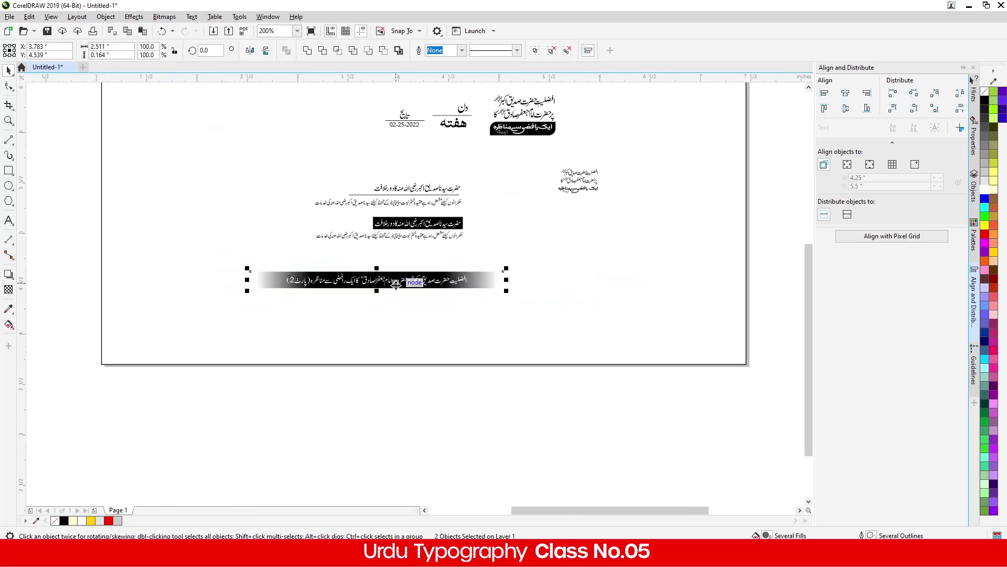
{"action": "key", "text": "shift+F4"}
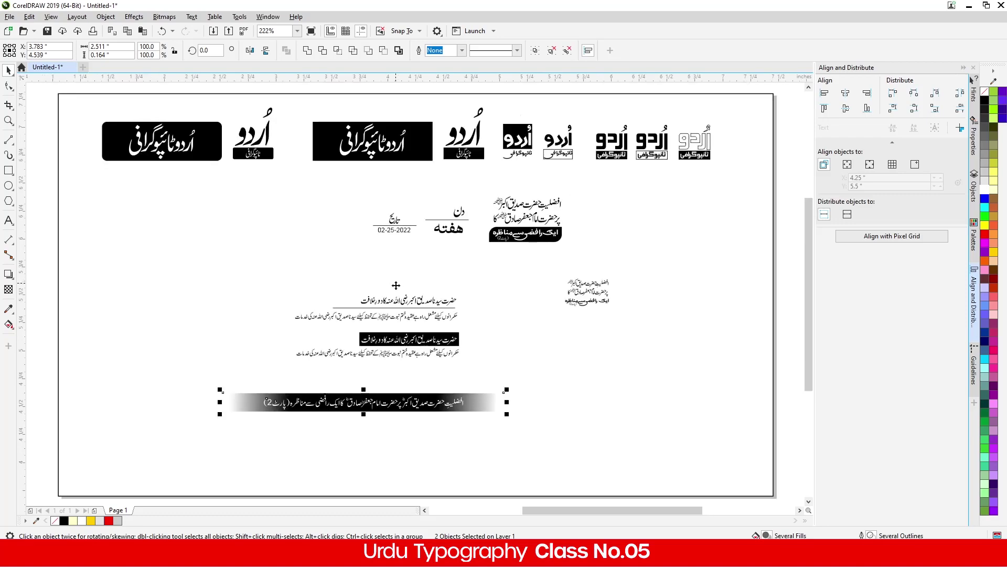